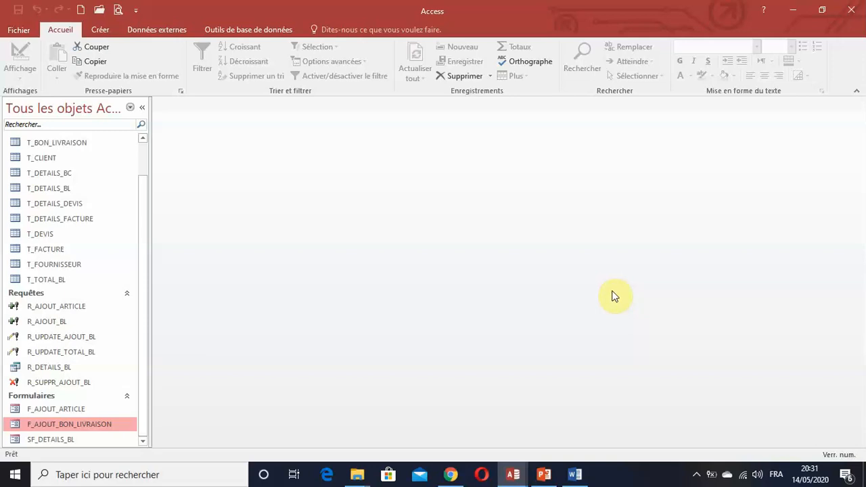
Step: Open the F_AJOUT_BON_LIVRAISON form and choose NEW MAX DEV as the delivery note's client
double_click(109, 422)
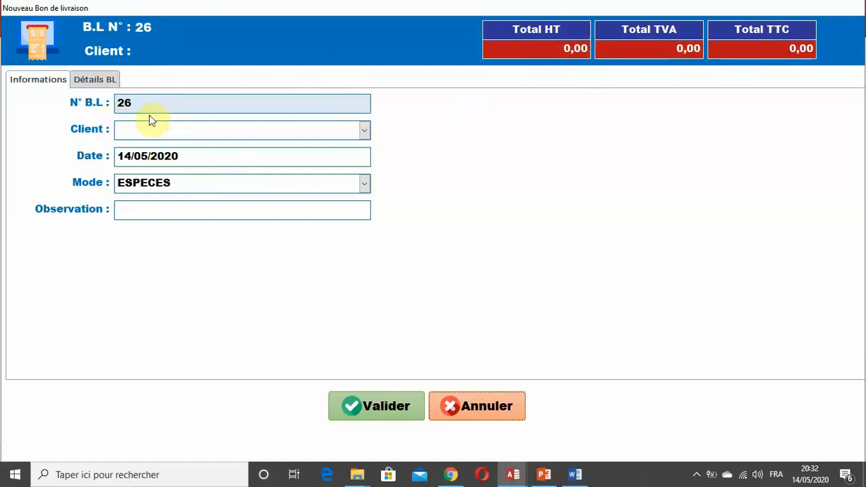
click(364, 133)
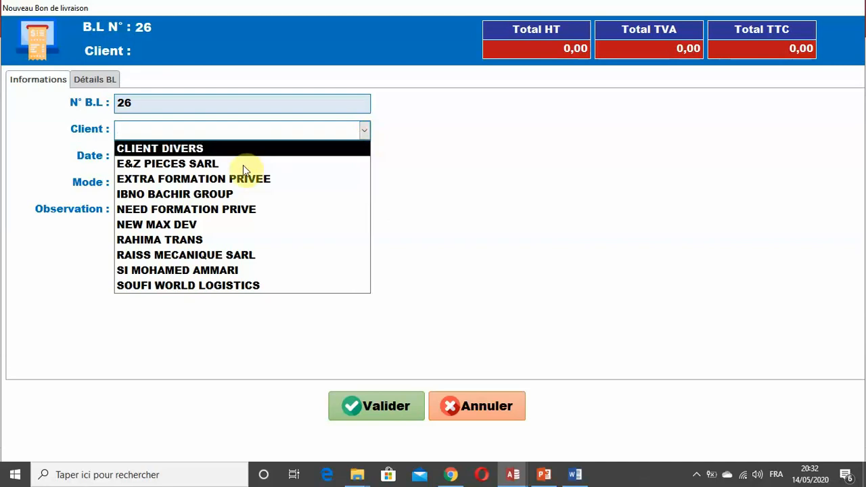
click(199, 225)
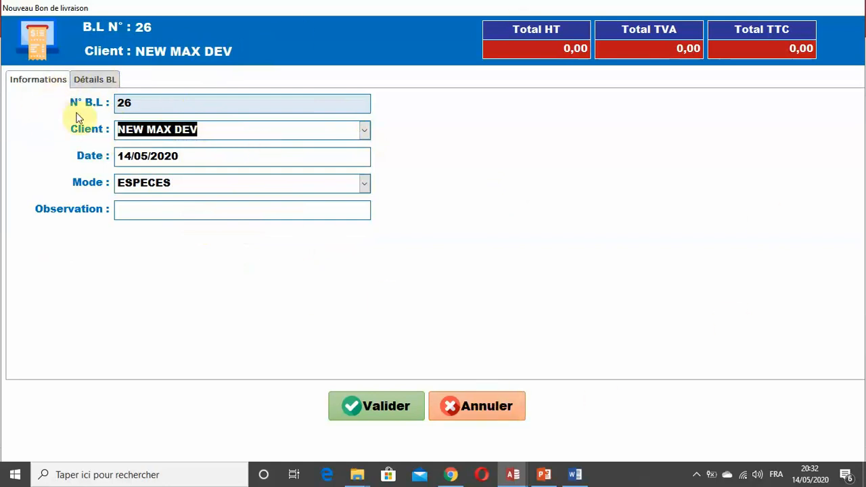
click(51, 82)
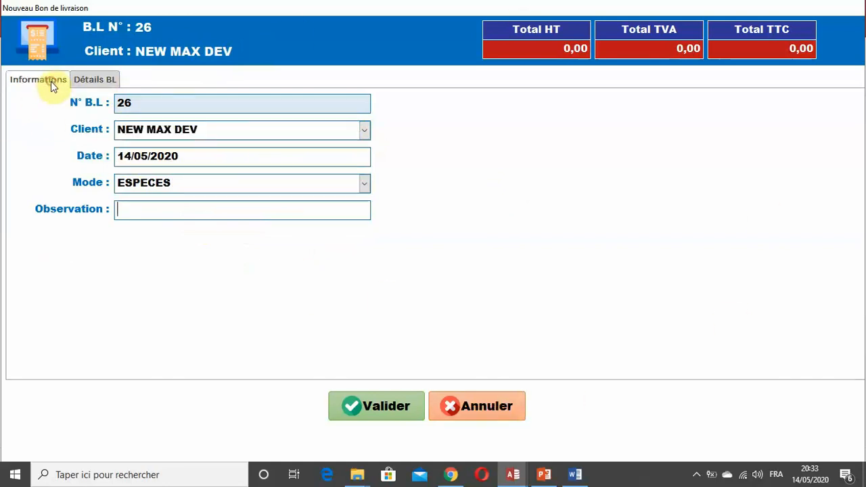
click(43, 80)
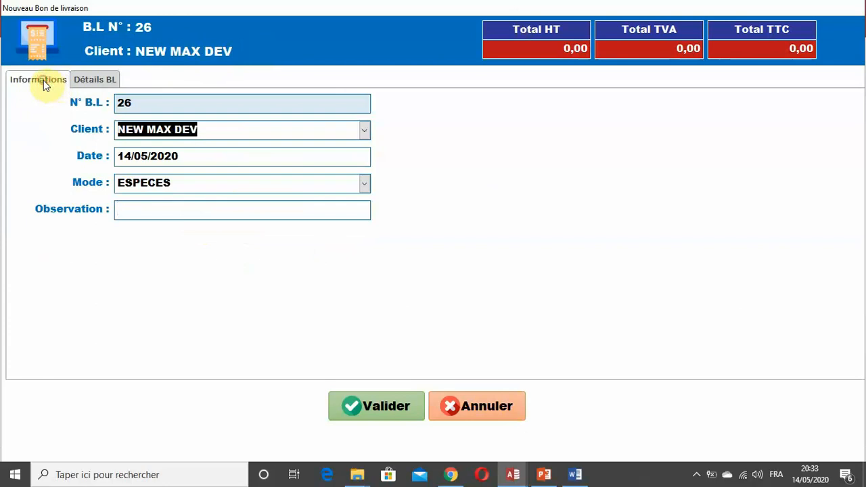
Step: Add article IDEAPAD S145 to the delivery note's details with quantity 2 and a unit price before tax of 5 000
click(100, 80)
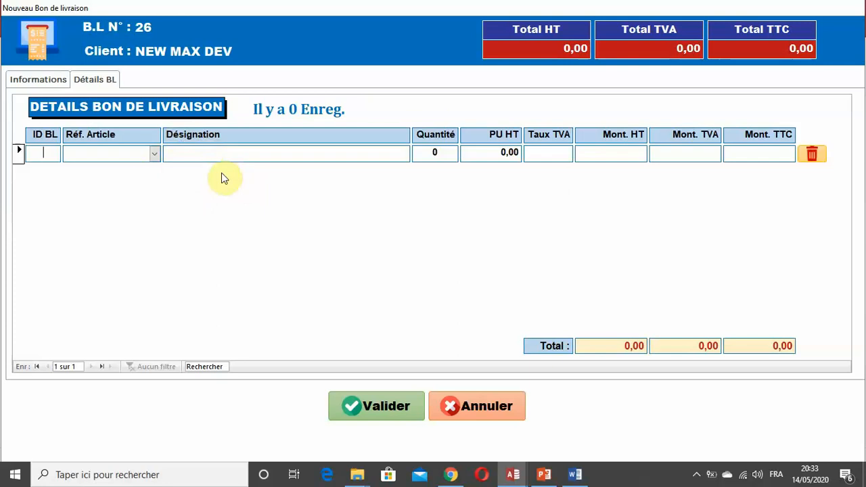
click(154, 153)
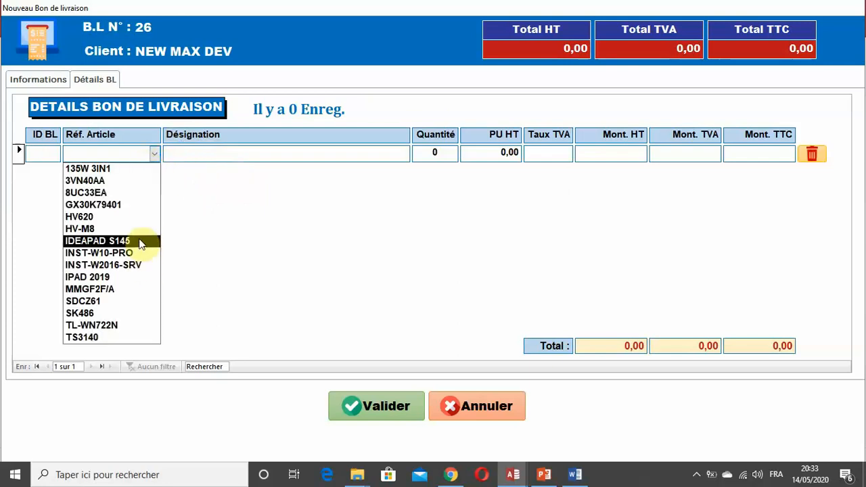
click(120, 242)
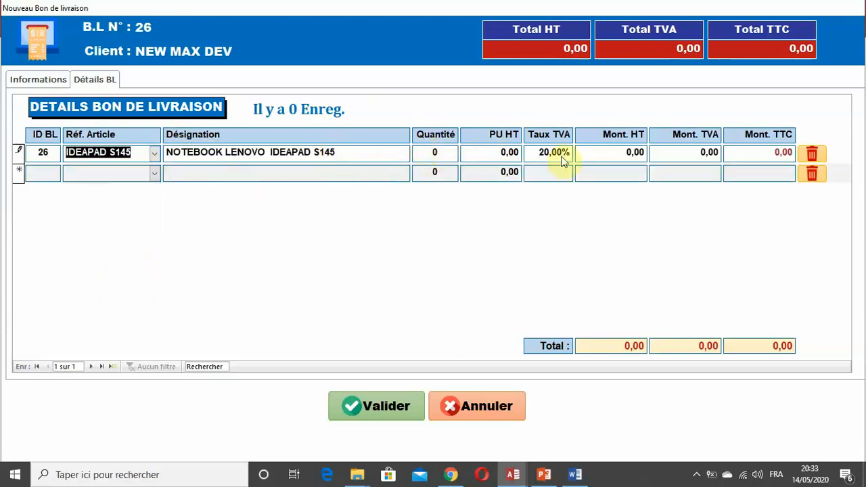
double_click(443, 153)
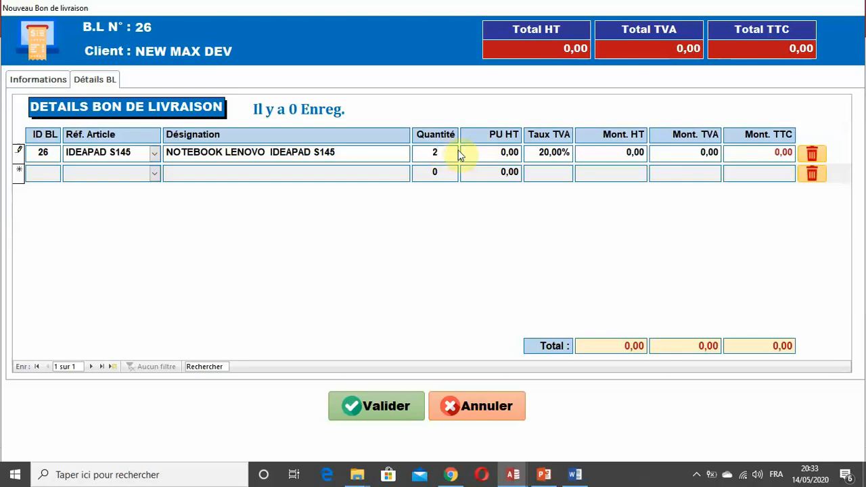
double_click(494, 149)
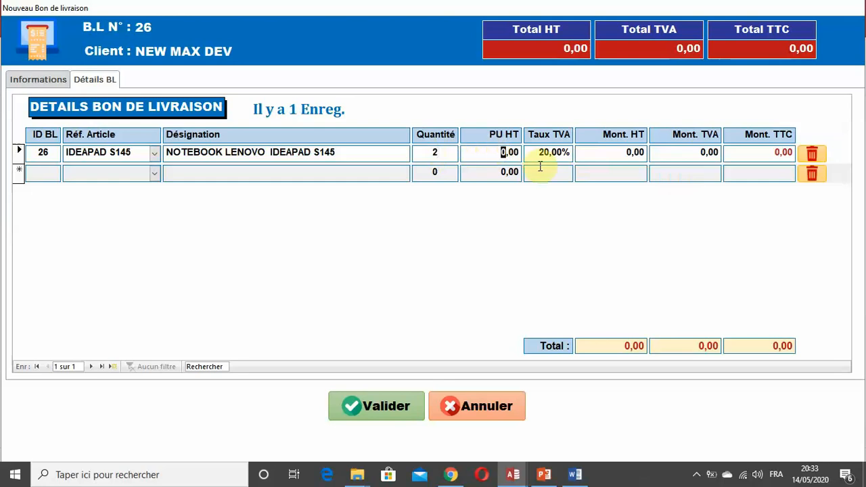
text(5 000)
key(Tab)
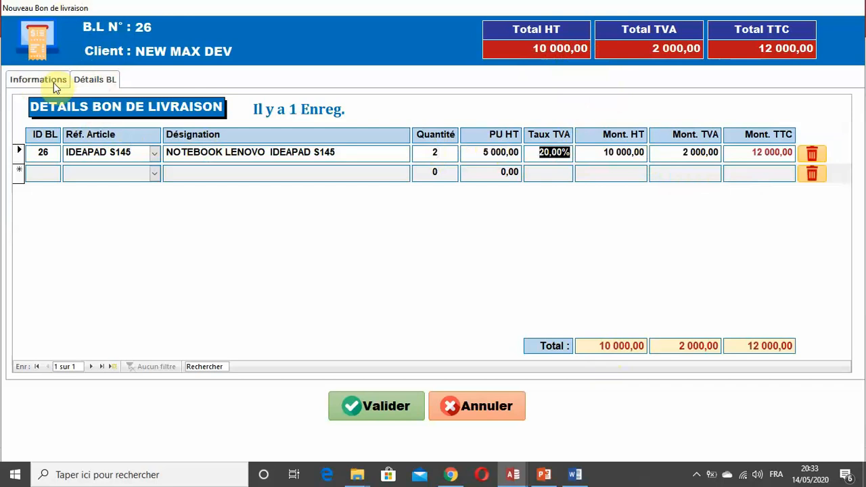
Step: Add a second detail line for article IPAD 2019 with quantity 1 and a unit price before tax of 12 000
click(154, 174)
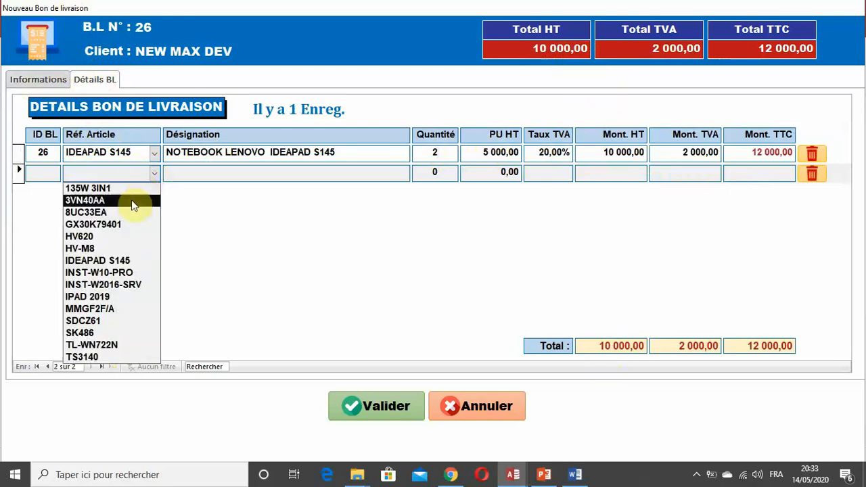
click(106, 298)
click(431, 173)
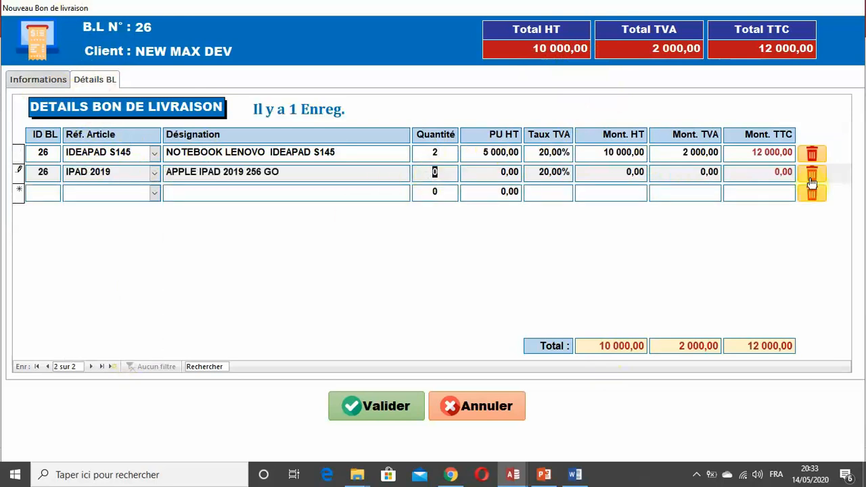
text(1)
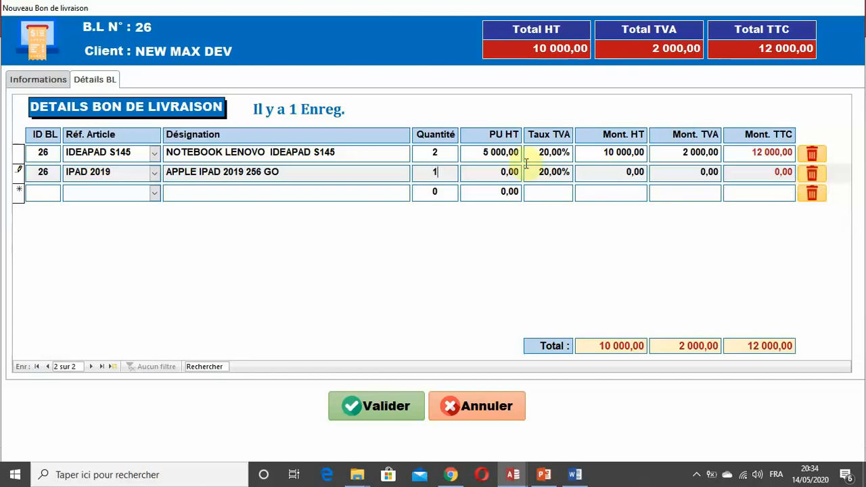
click(485, 175)
text(12)
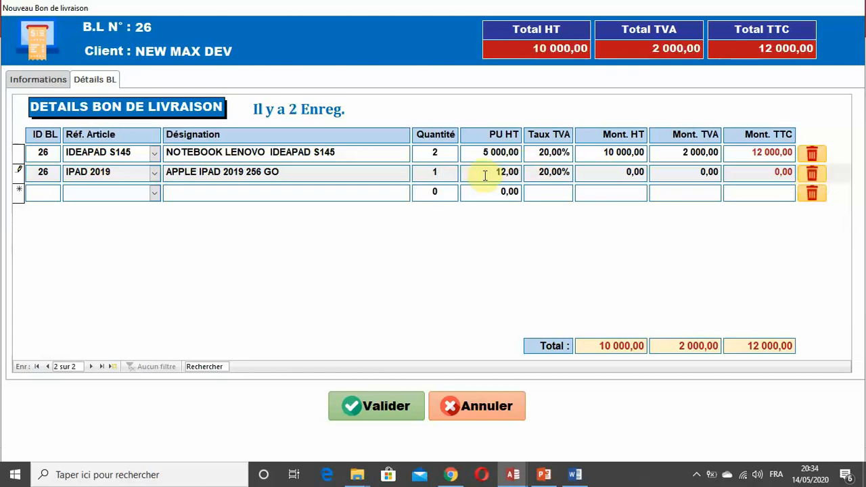
text(000)
key(Tab)
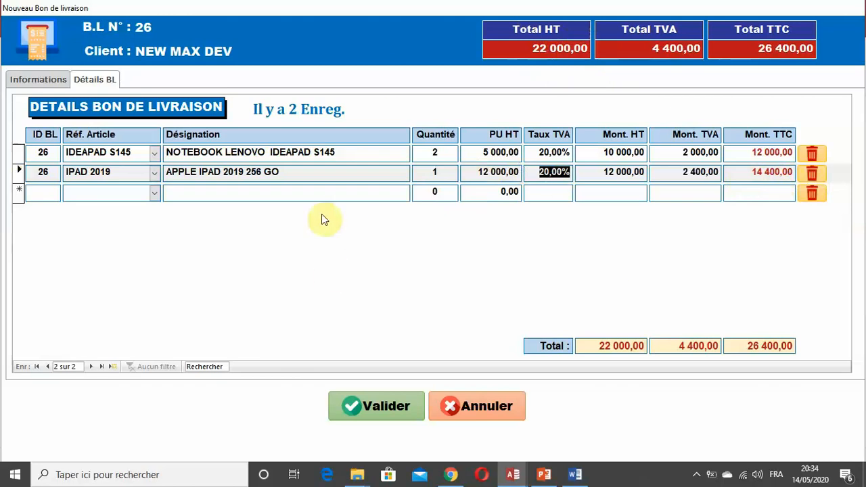
Step: Return to the delivery note's general information and open the T_BON_LIVRAISON table beside the form
click(56, 80)
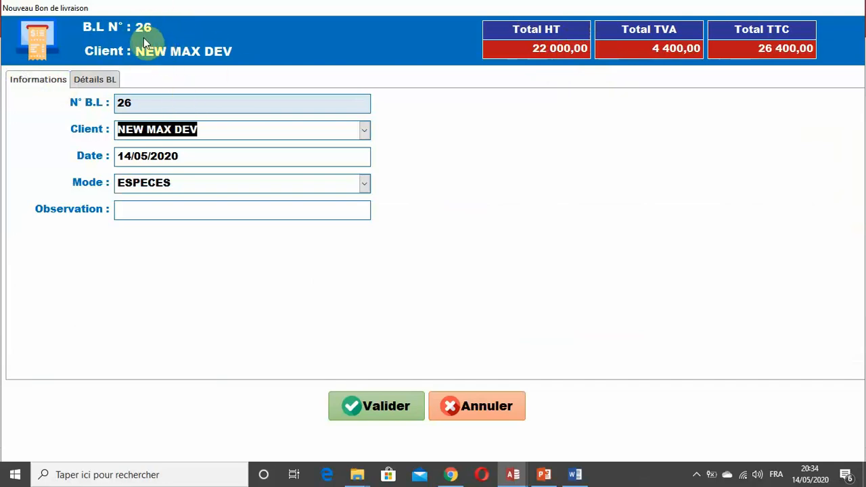
double_click(271, 8)
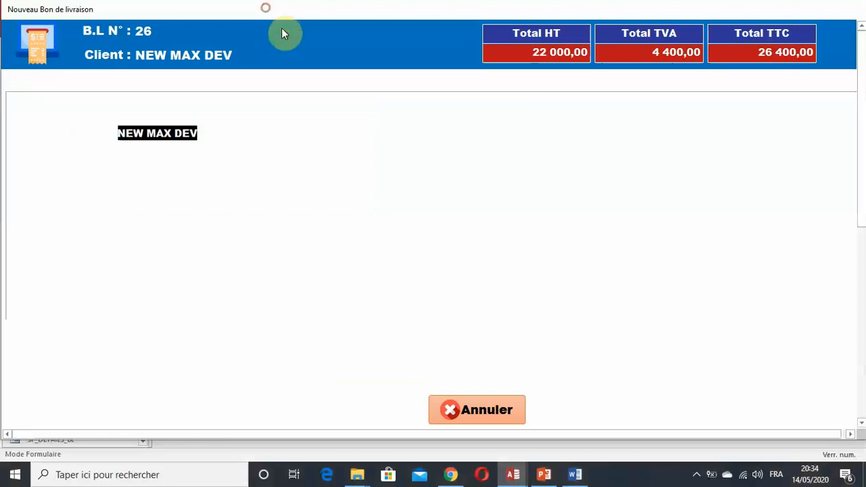
drag(451, 51, 472, 25)
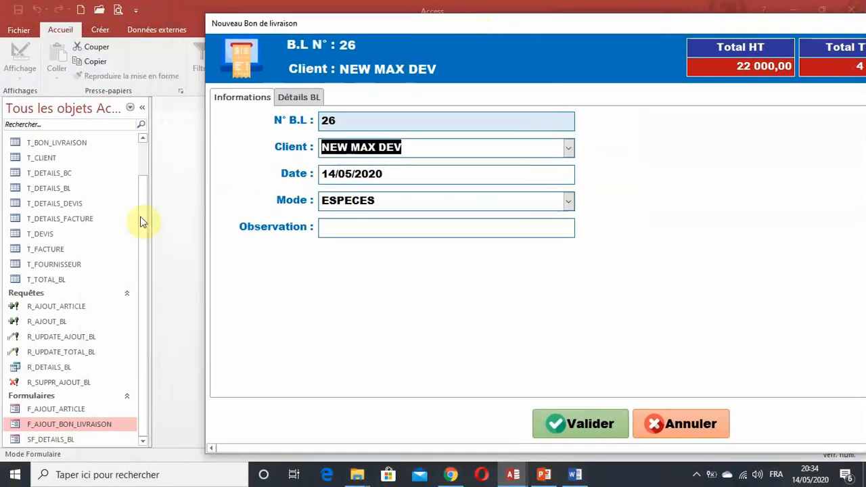
click(142, 243)
drag(142, 243, 141, 187)
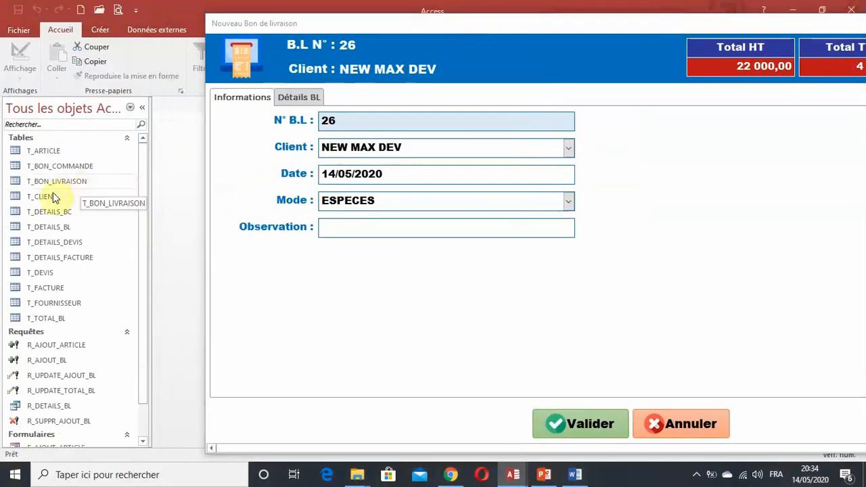
double_click(71, 183)
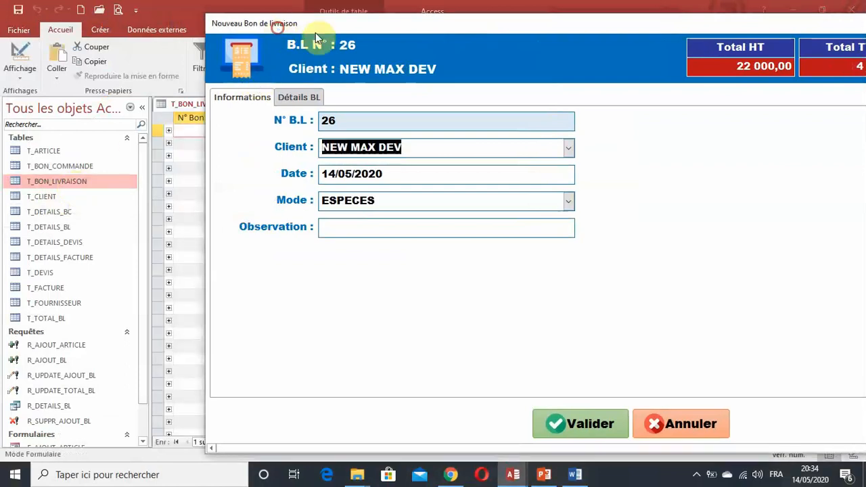
drag(277, 27, 406, 25)
drag(487, 23, 489, 17)
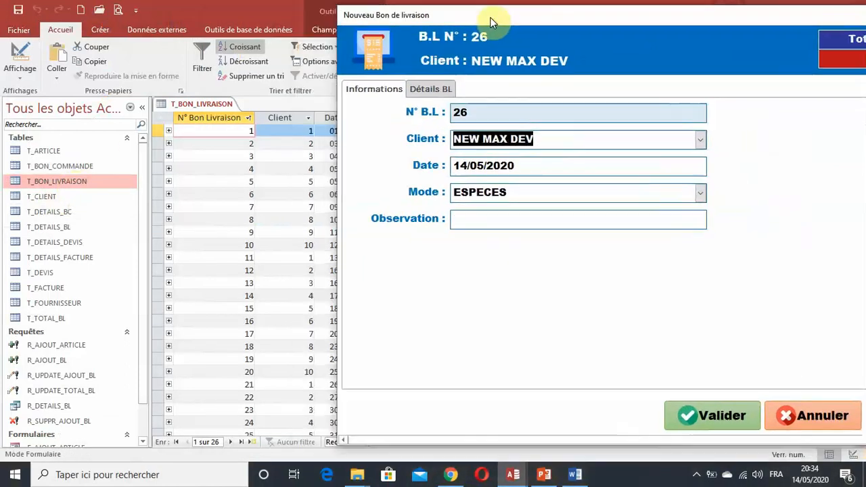
Step: Uncover the row of delivery note 26 in T_BON_LIVRAISON and compare its client and totals with the form
scroll(198, 209, down, 5)
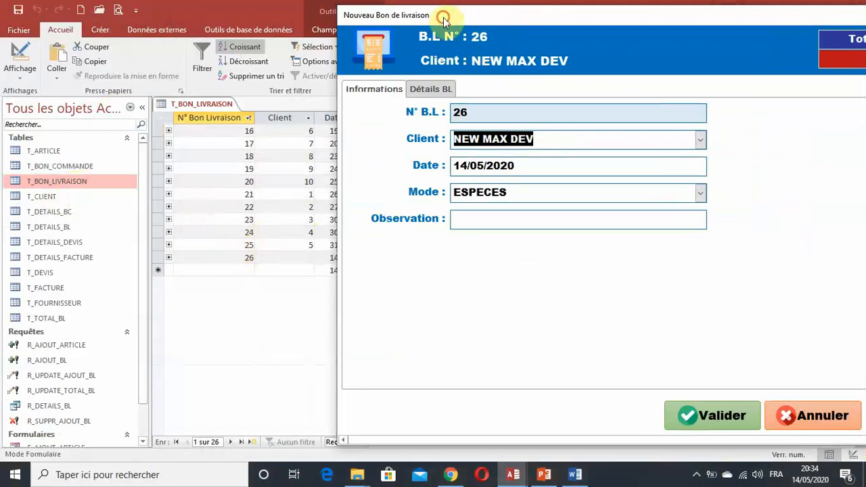
drag(443, 20, 360, 316)
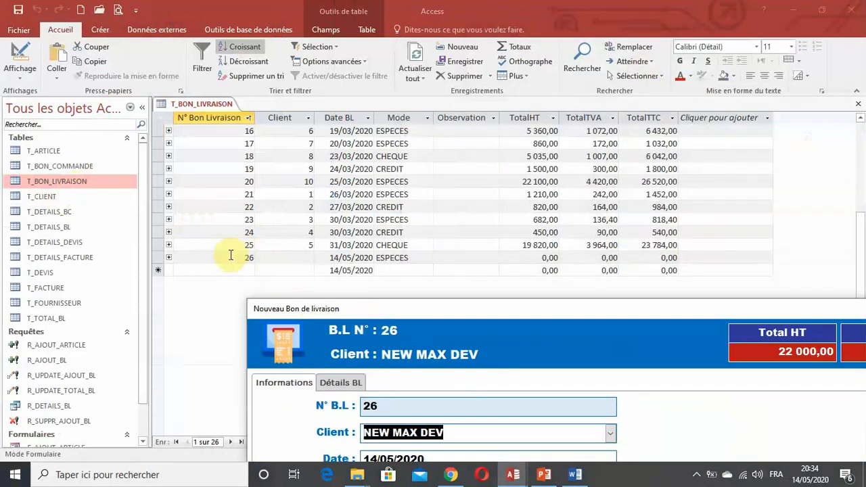
click(158, 258)
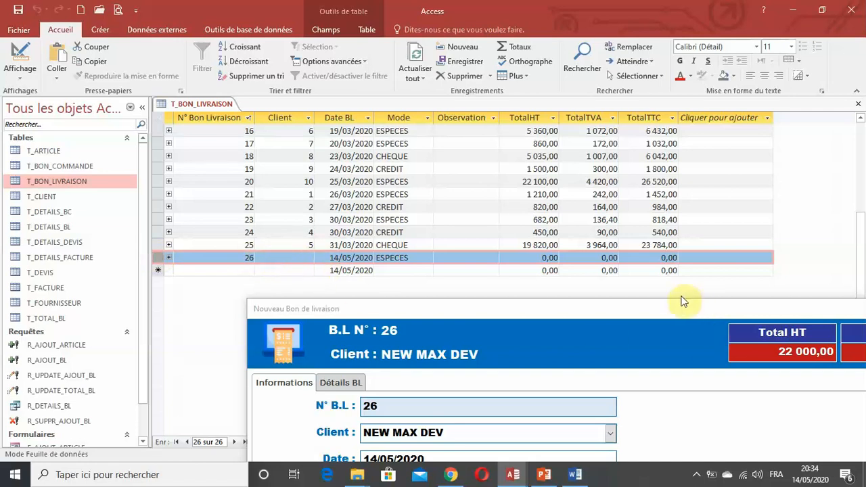
drag(715, 308, 593, 290)
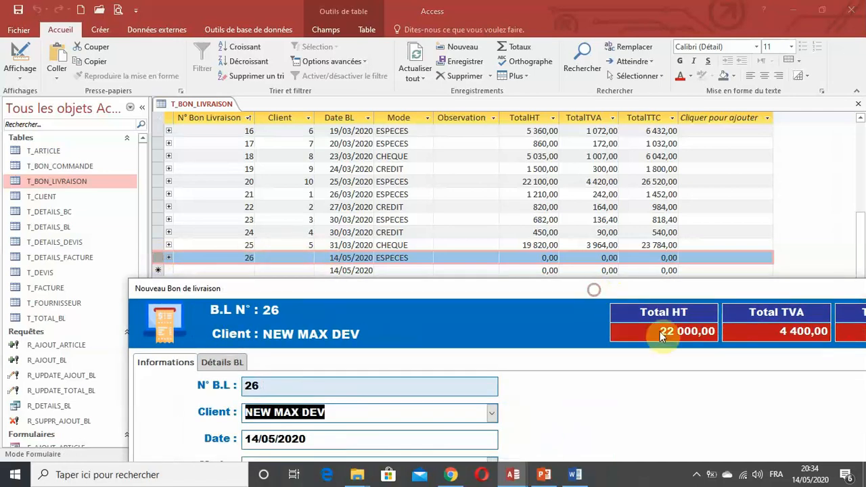
drag(476, 292, 599, 342)
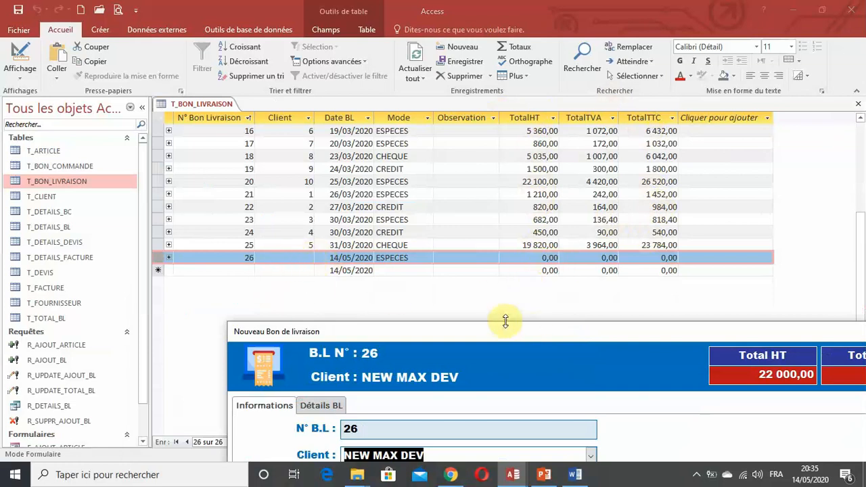
Step: Validate the new delivery note and select its row, number 26, in the T_BON_LIVRAISON table
drag(487, 338, 372, 14)
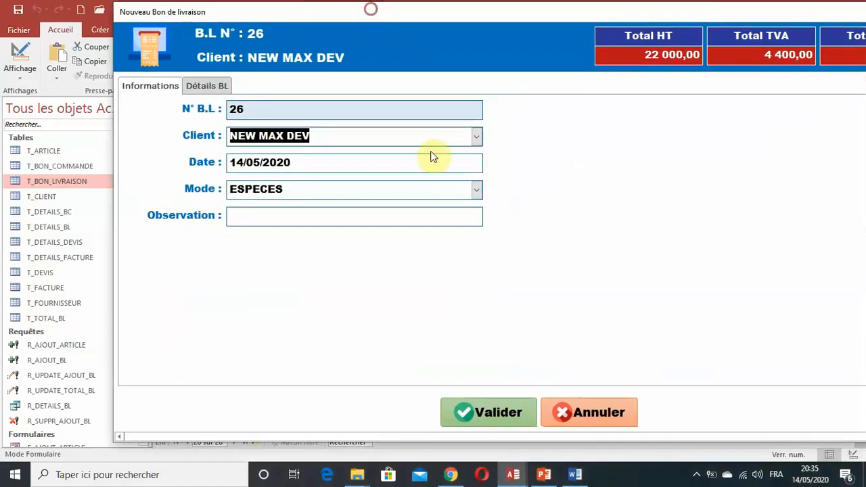
click(496, 413)
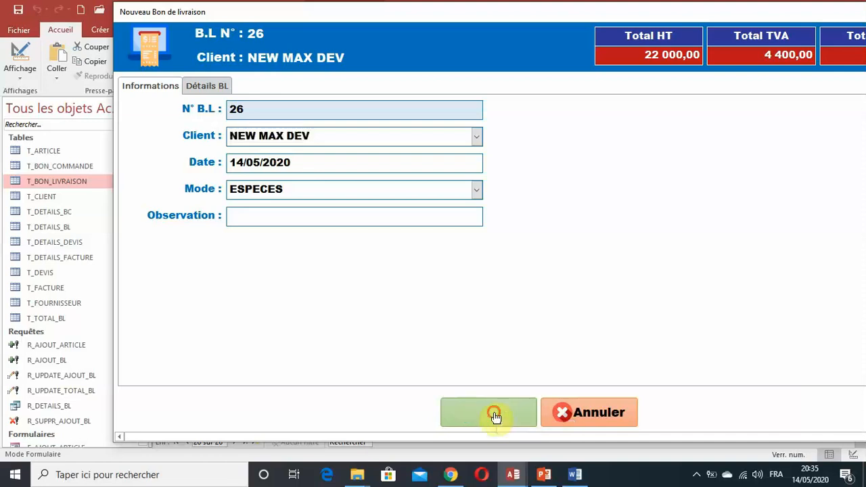
scroll(270, 244, down, 6)
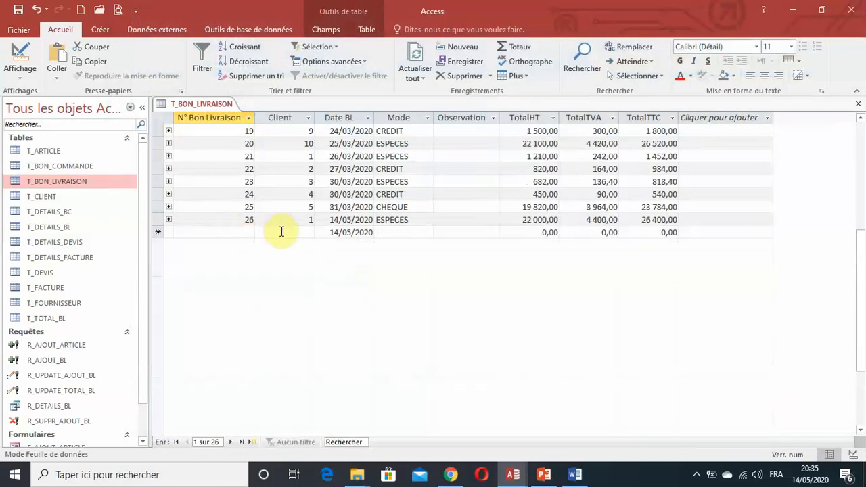
click(164, 222)
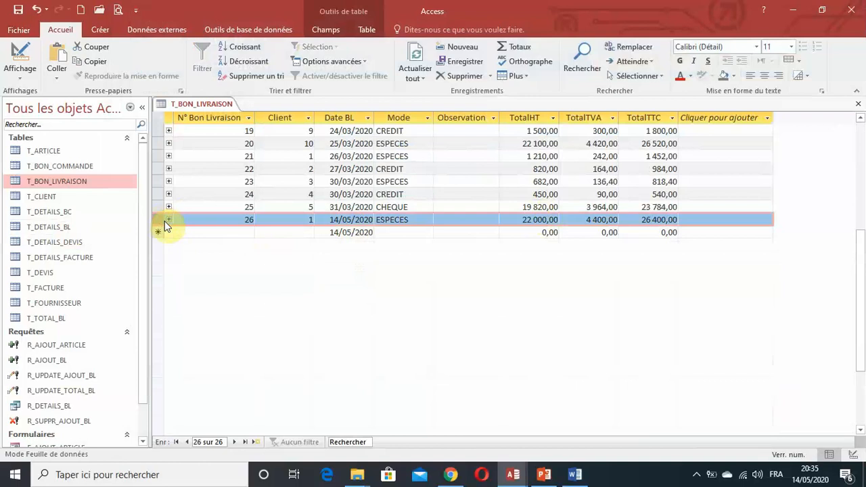
Step: Magnify the table to examine the client, date and payment mode of delivery note 26, and restore the magnification to 100 %
key(super+plus)
key(super+plus)
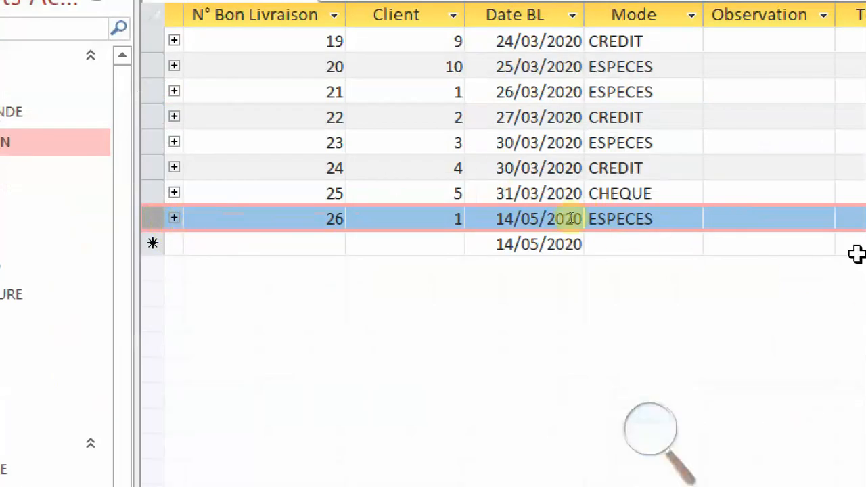
click(676, 168)
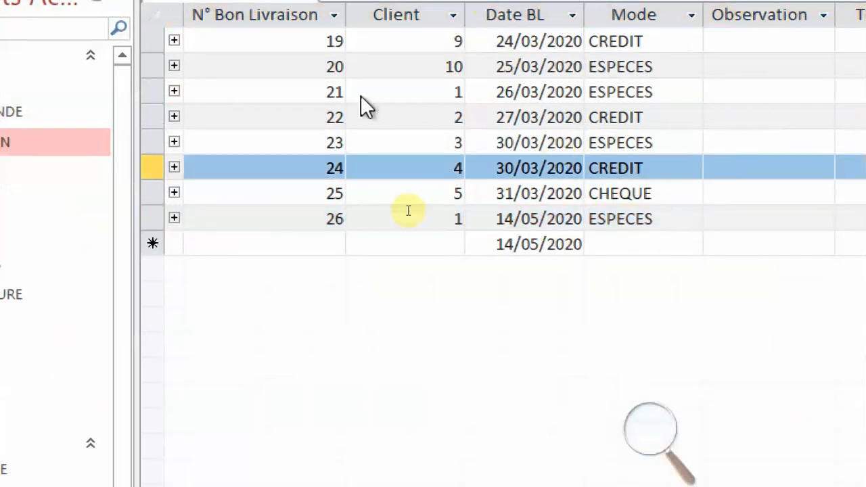
click(678, 228)
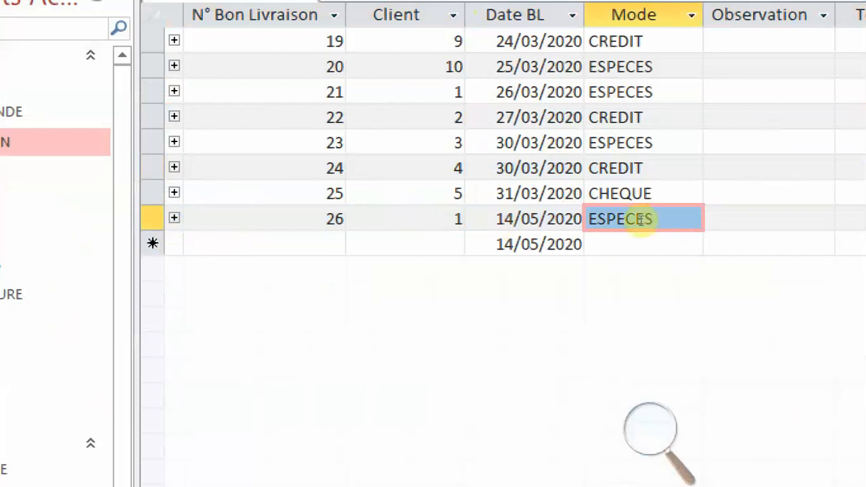
click(662, 440)
click(639, 453)
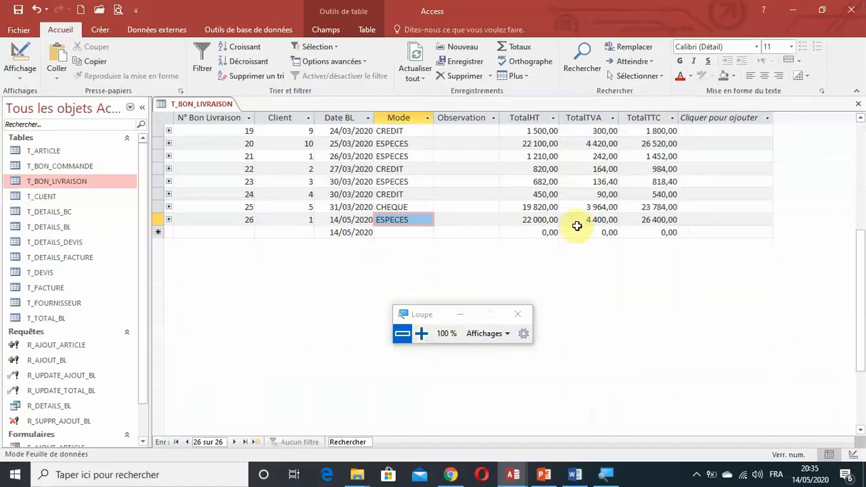
Step: Magnify the totals of delivery note 26 to examine them, restore the magnification and select the note's row
key(super+plus)
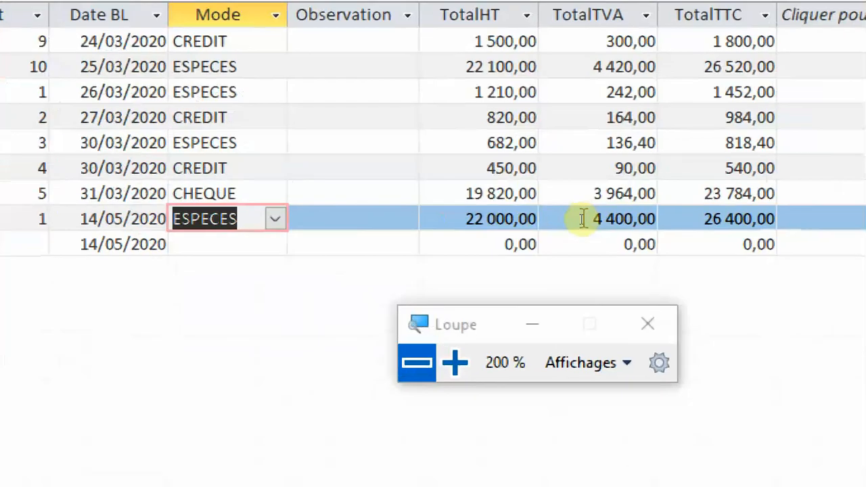
key(super+minus)
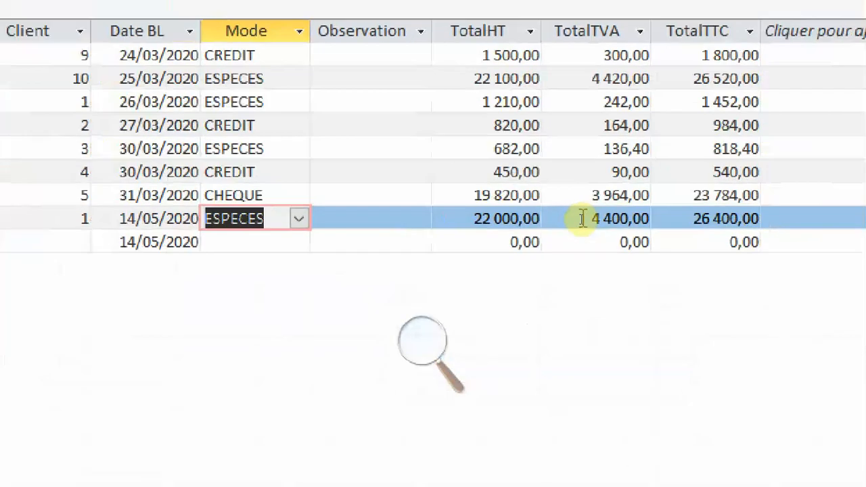
click(409, 330)
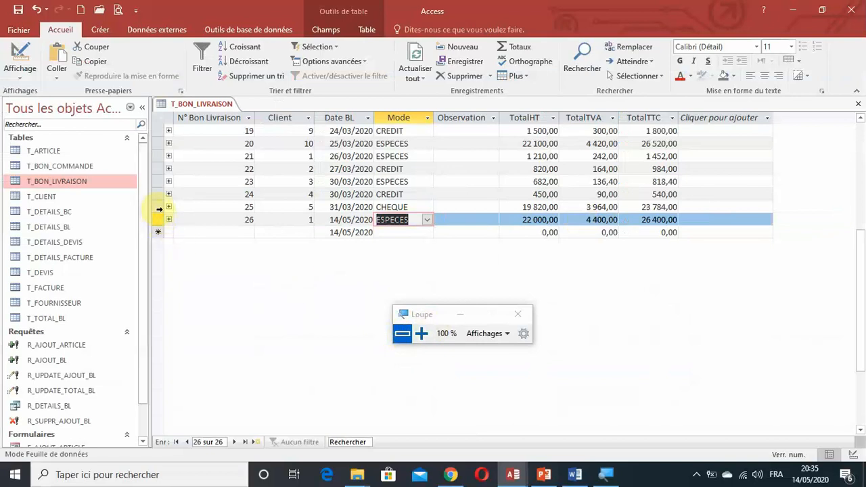
click(155, 224)
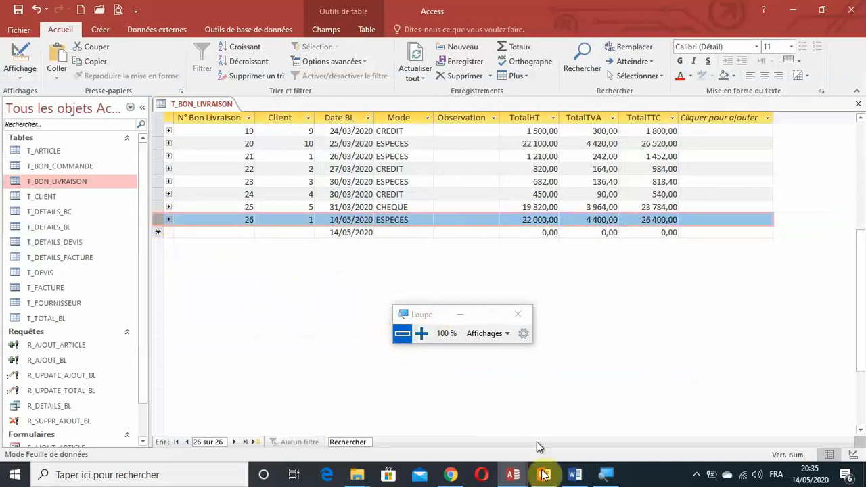
Step: Open a new delivery note with the F_AJOUT_BON_LIVRAISON form and refresh the uncovered T_BON_LIVRAISON table to check its last row
click(227, 232)
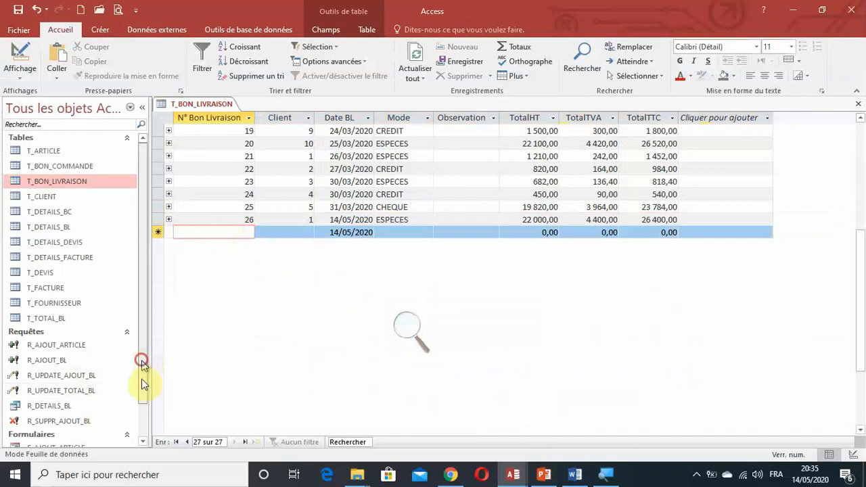
scroll(136, 399, down, 2)
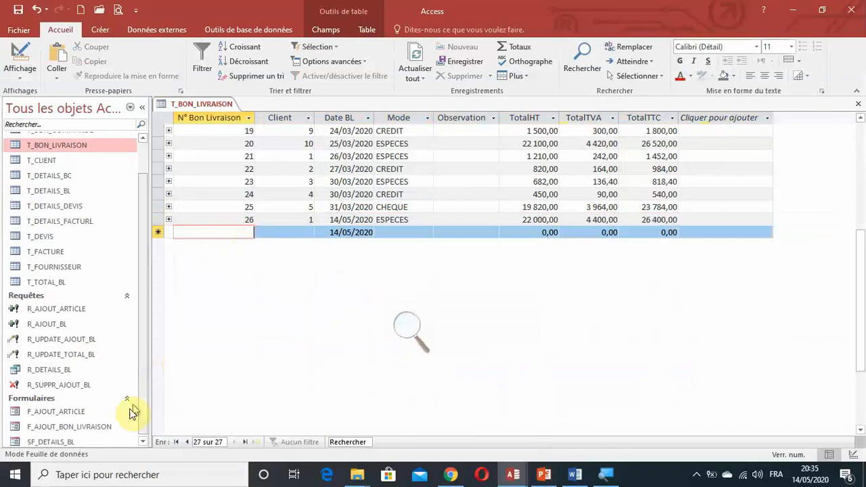
double_click(82, 427)
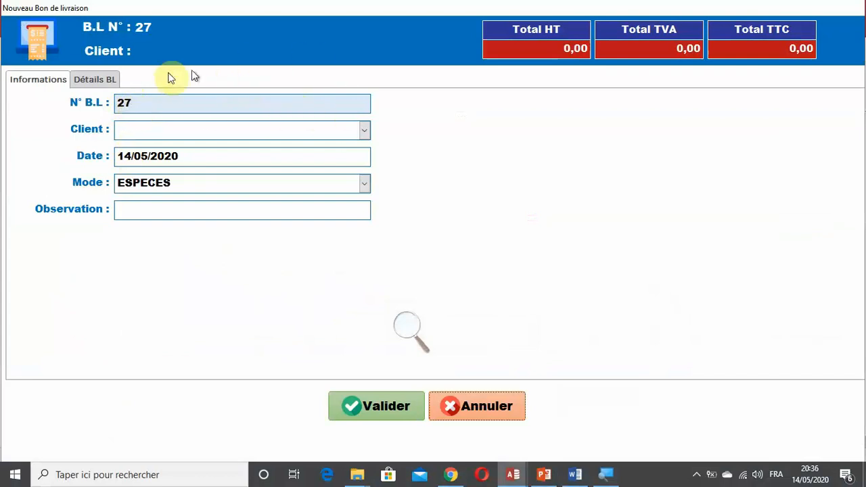
drag(288, 10, 492, 25)
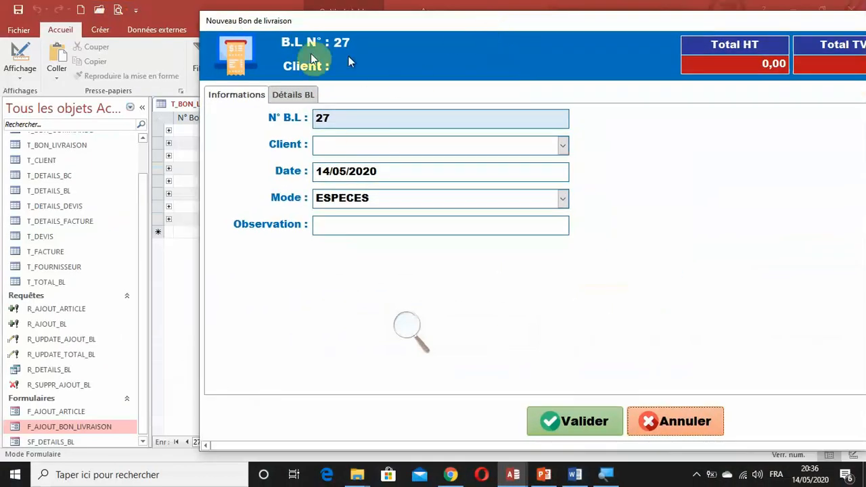
drag(321, 21, 649, 113)
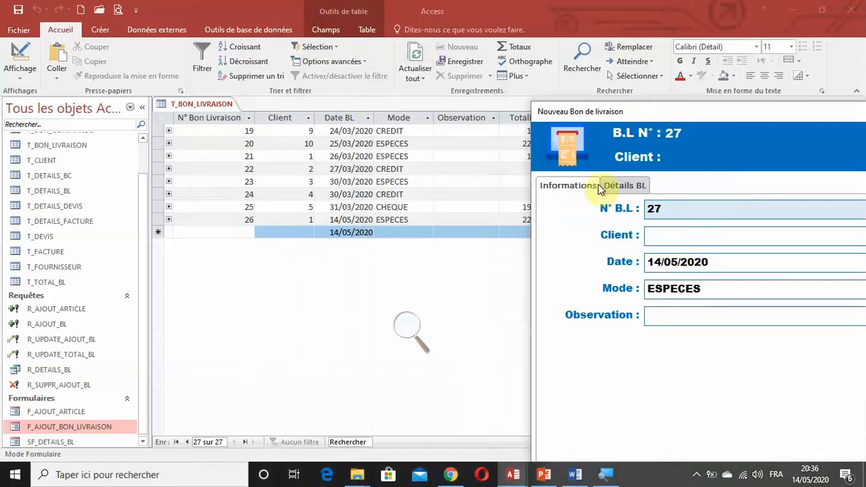
click(415, 70)
scroll(359, 176, down, 6)
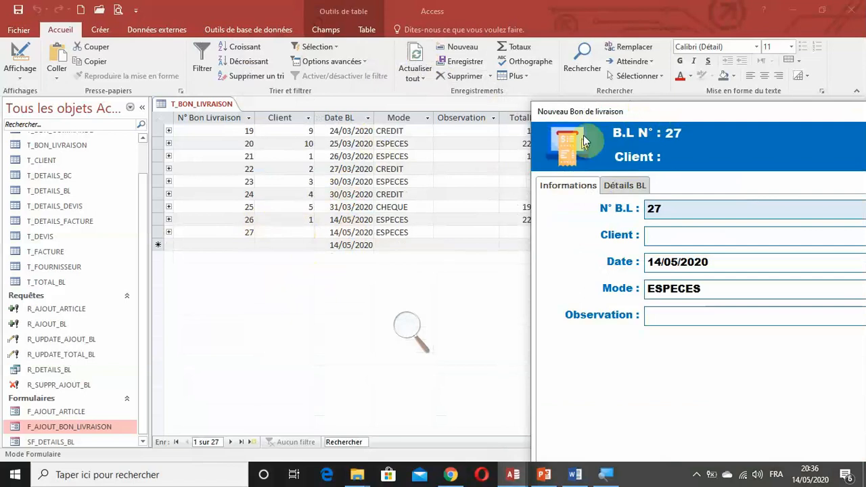
Step: Try to validate delivery note 27 without a client, magnify the missing-field message to read it and dismiss it
drag(595, 112, 212, 8)
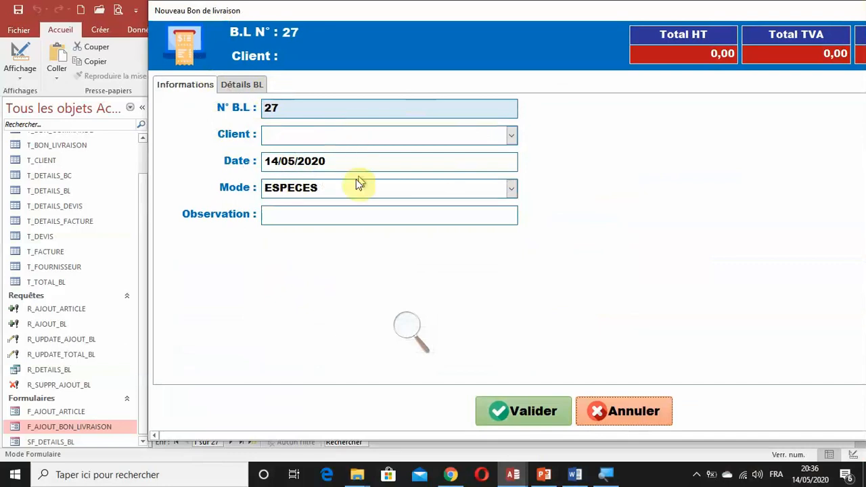
click(526, 411)
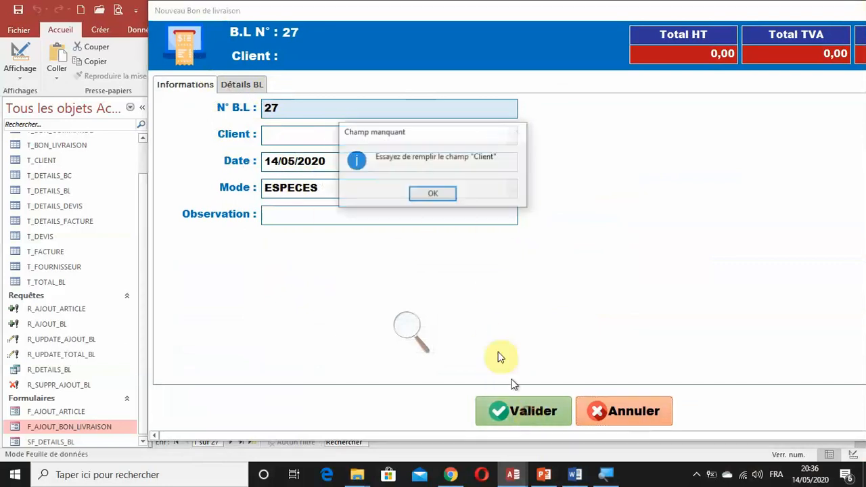
click(410, 330)
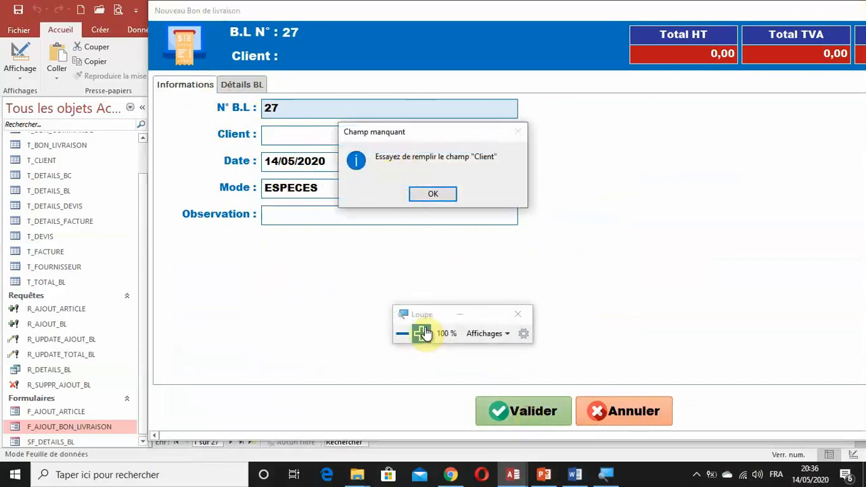
click(419, 333)
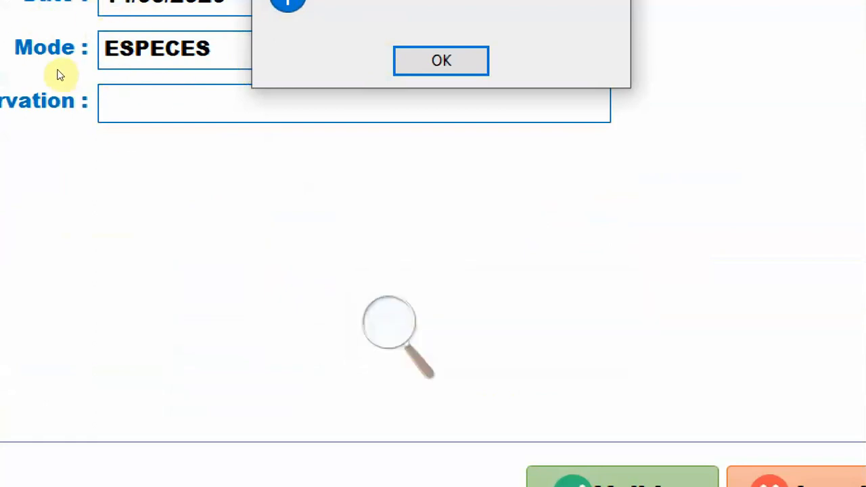
key(super+minus)
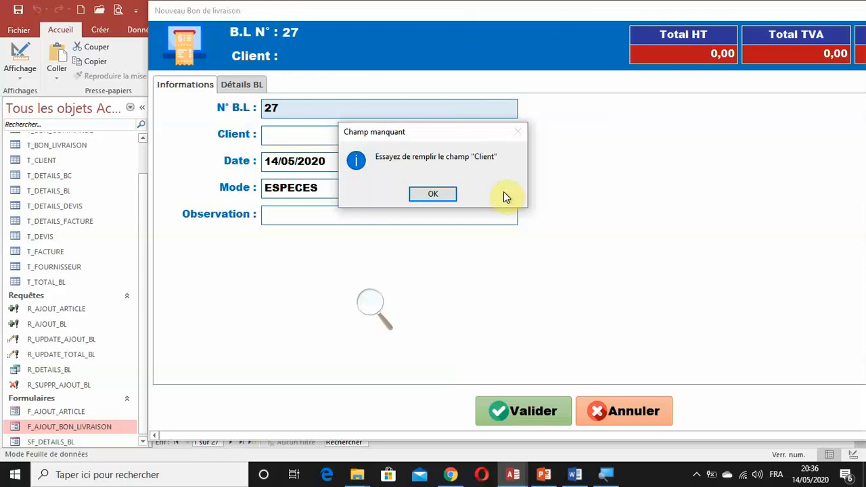
key(super+plus)
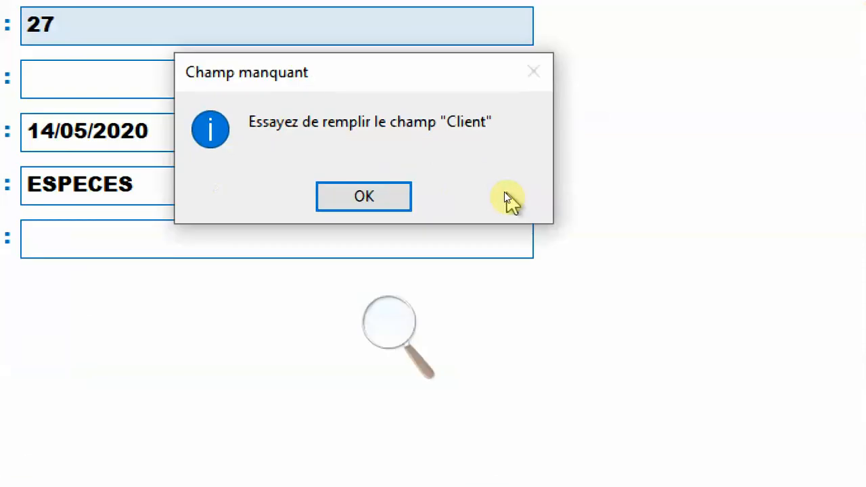
click(384, 196)
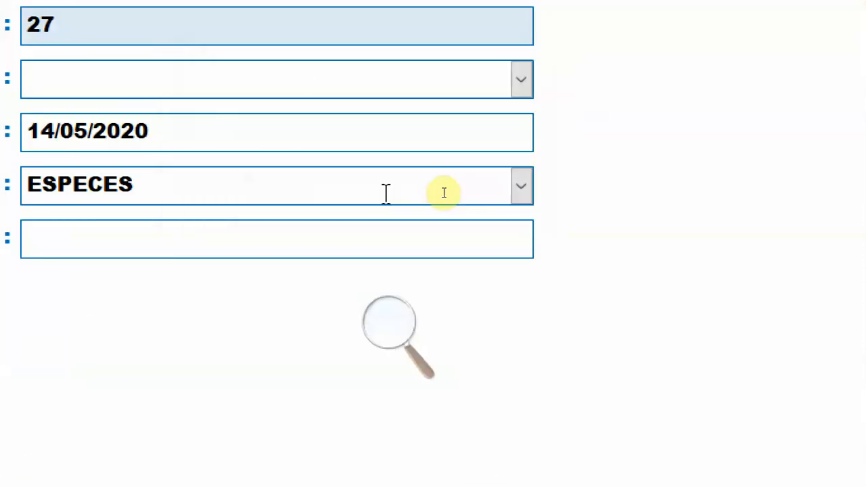
key(super+minus)
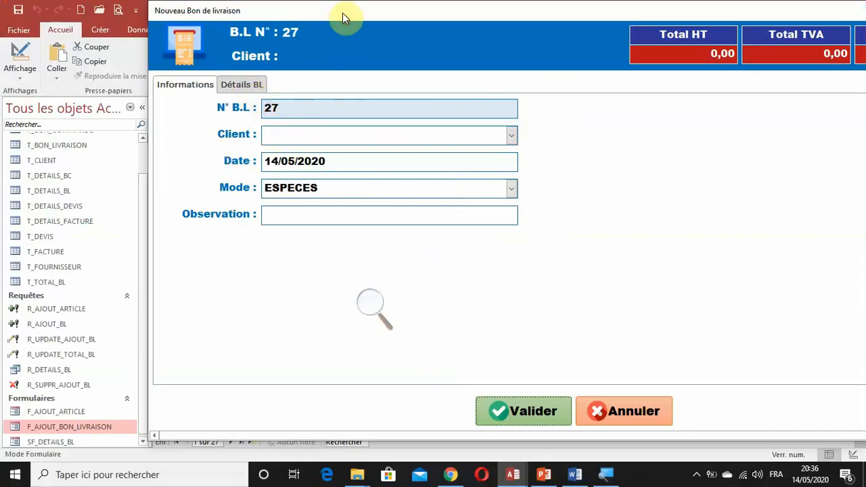
Step: Cancel delivery note 27 and refresh T_BON_LIVRAISON to check the last rows
drag(342, 13, 497, 13)
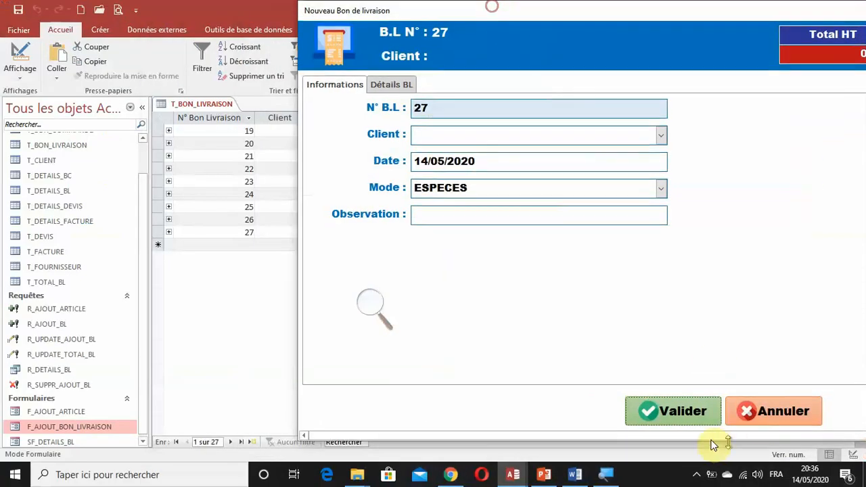
click(772, 414)
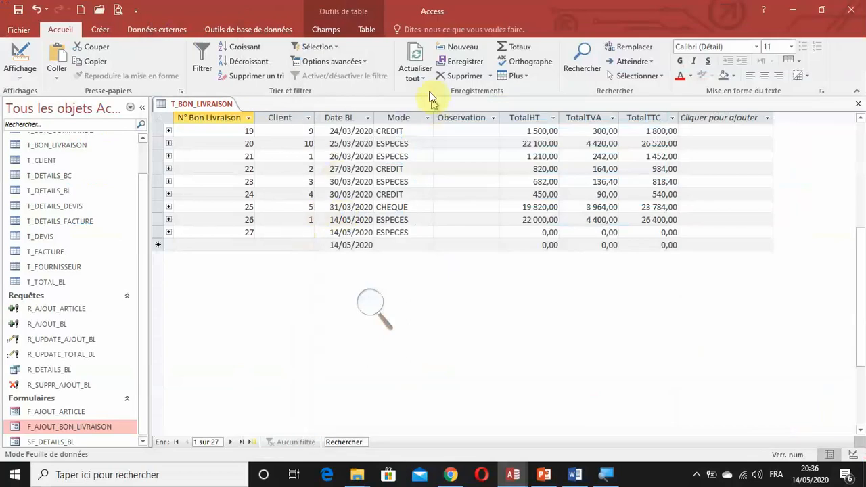
click(418, 58)
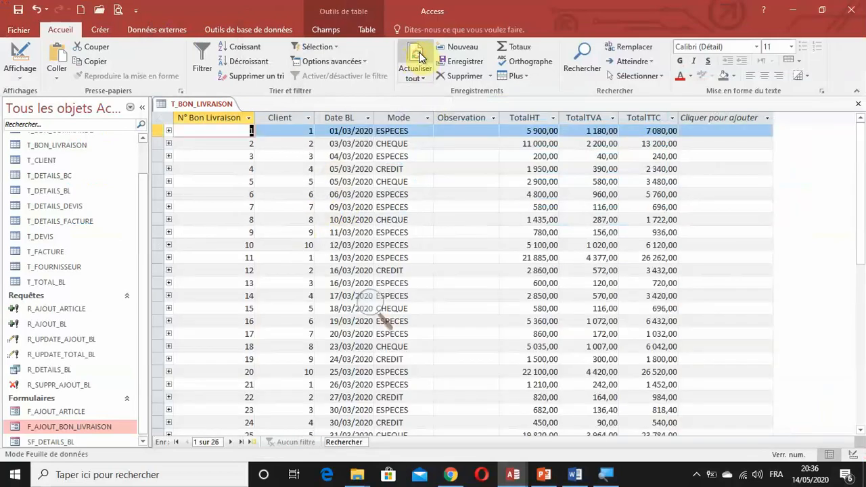
scroll(376, 170, down, 4)
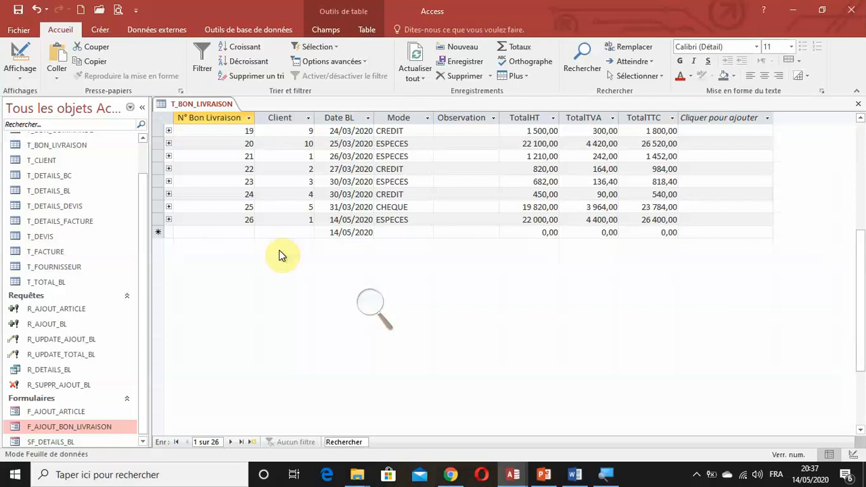
Step: Reopen the F_AJOUT_BON_LIVRAISON form and look at the article references offered in the note's details
double_click(102, 425)
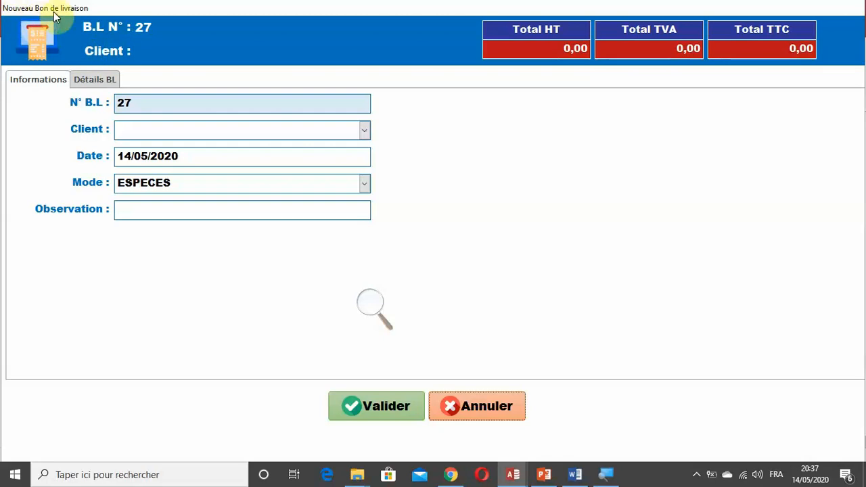
click(92, 78)
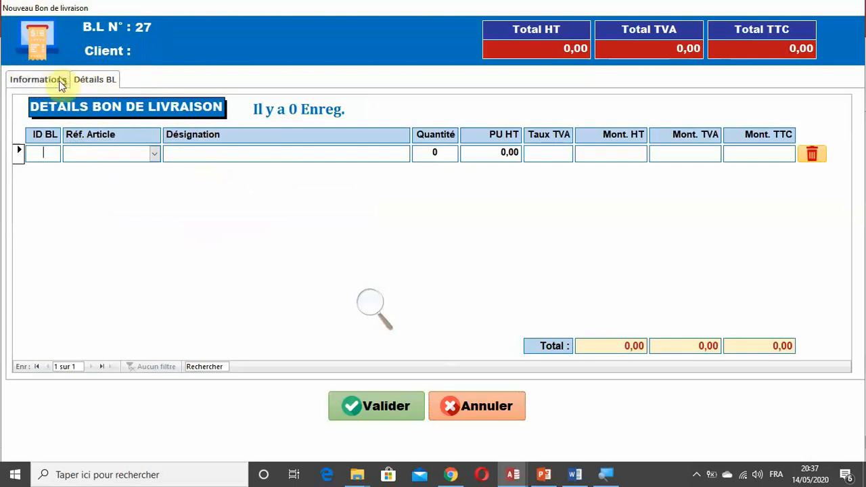
click(155, 153)
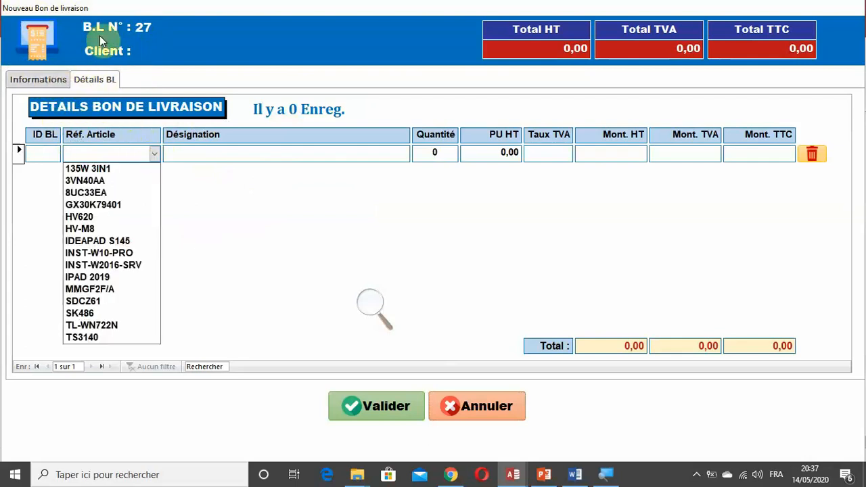
click(44, 84)
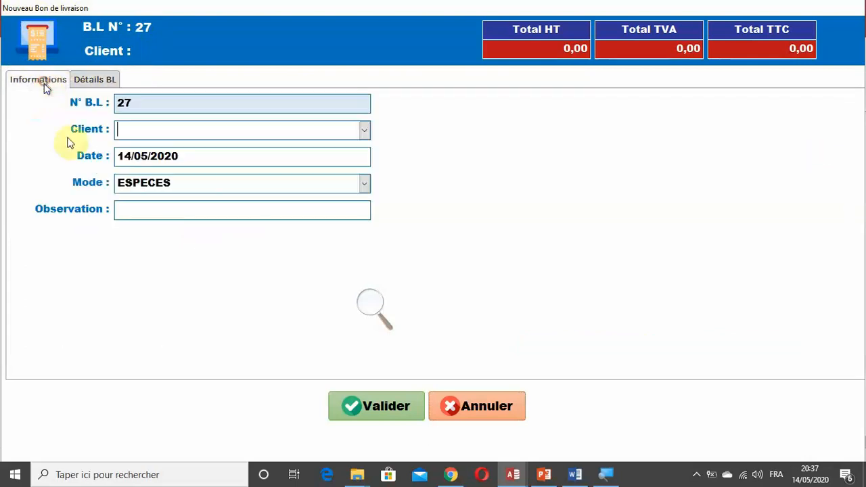
Step: Add article GX30K79401 to the delivery note's details and delete that line, confirming the deletion
click(102, 82)
click(155, 153)
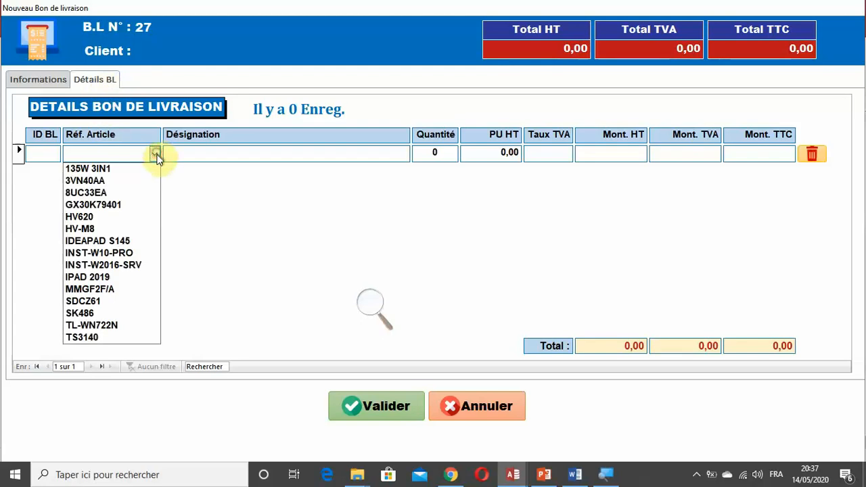
click(135, 205)
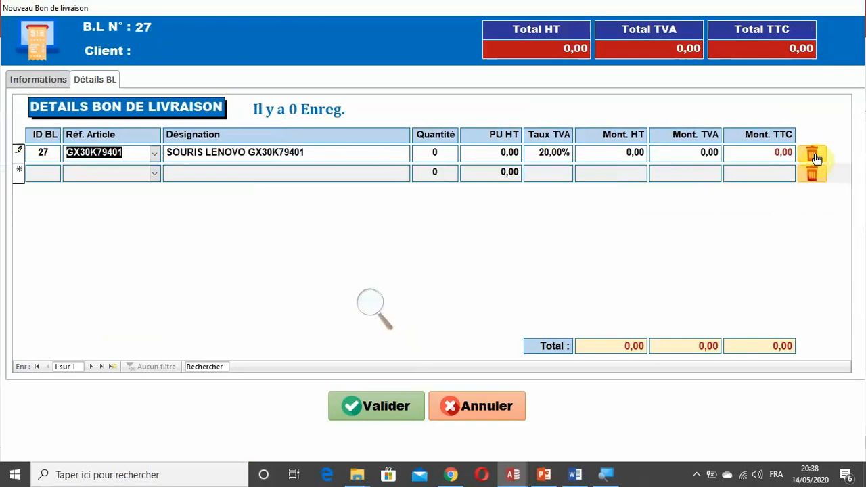
click(815, 159)
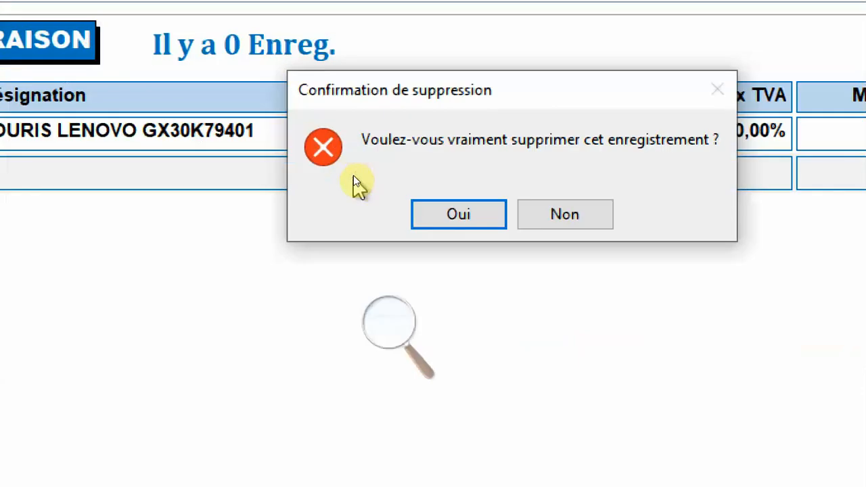
click(464, 222)
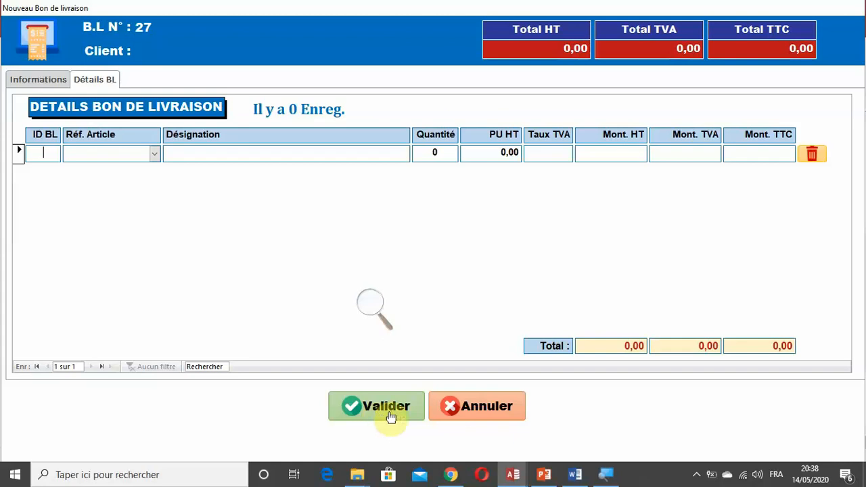
Step: Cancel the reopened delivery note and refresh T_BON_LIVRAISON to review all its records and total columns
click(481, 415)
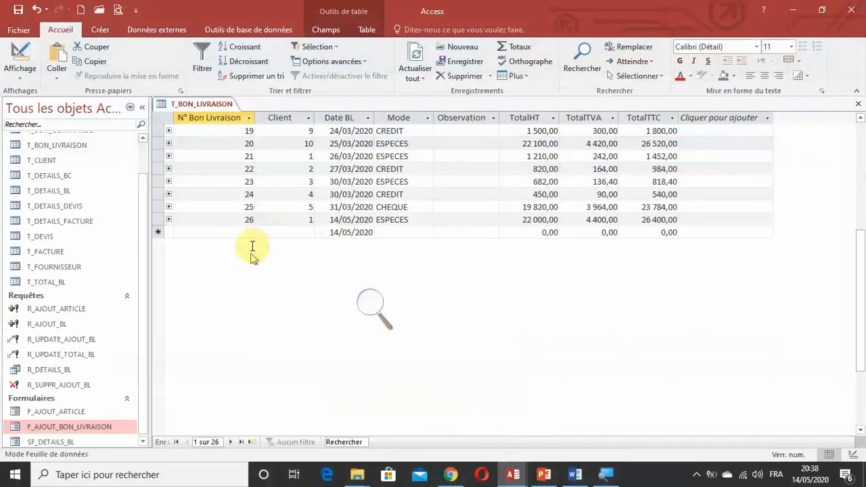
click(405, 62)
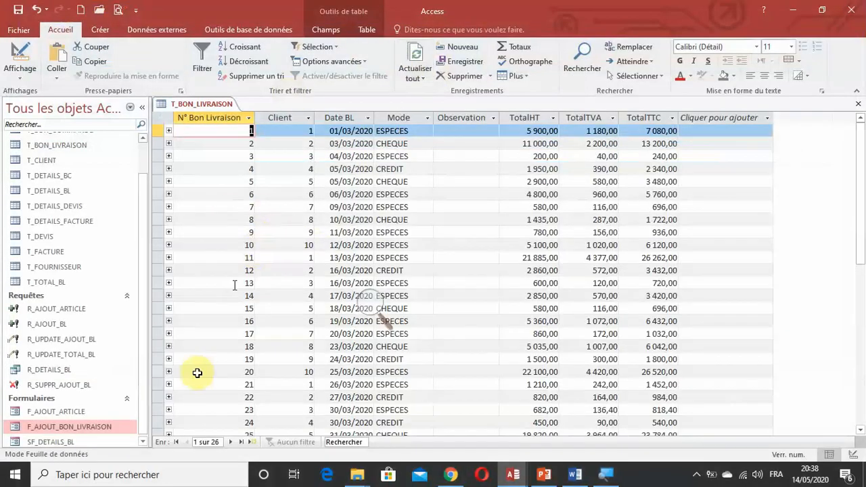
scroll(266, 325, down, 5)
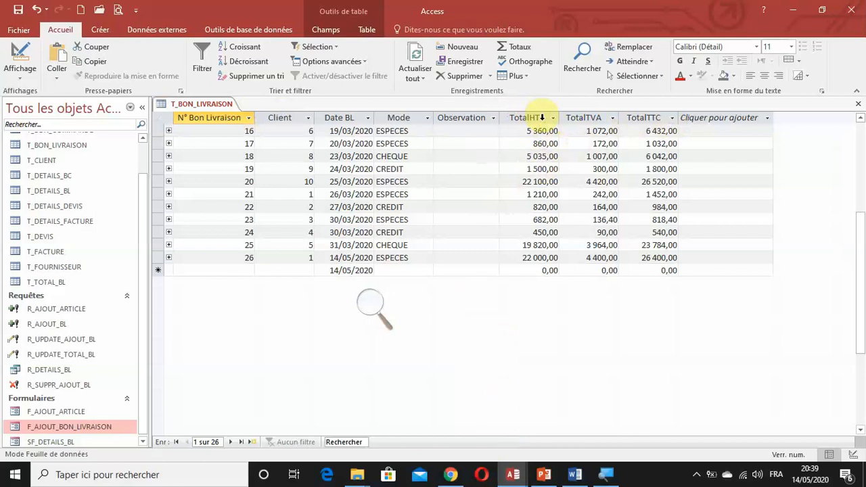
scroll(541, 118, up, 5)
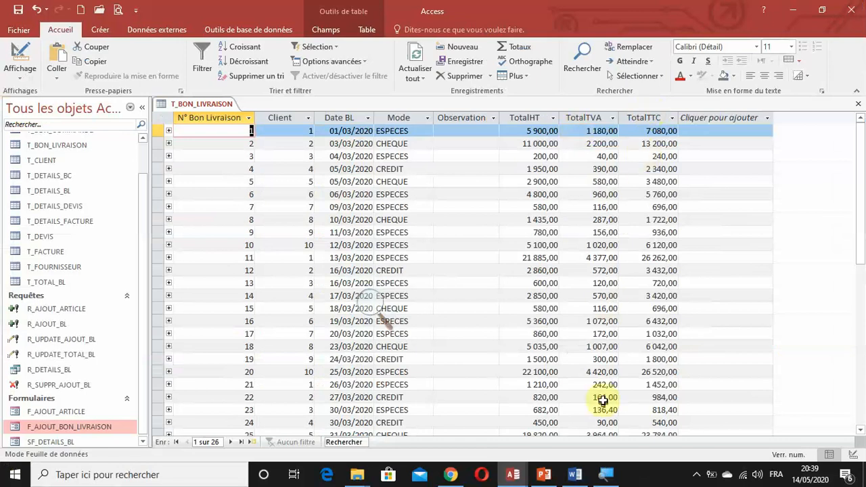
Step: Switch to the project database that lacks the delivery-note form and open its T_BON_LIVRAISON table in design view
mouse_move(518, 478)
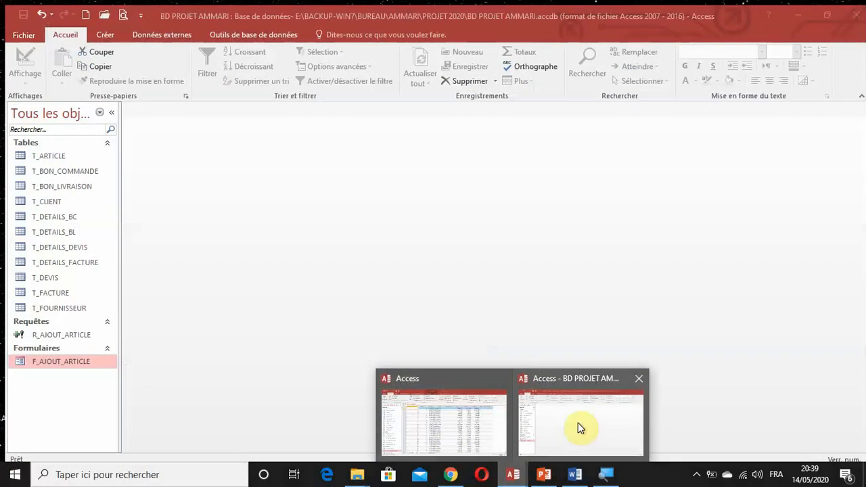
click(578, 427)
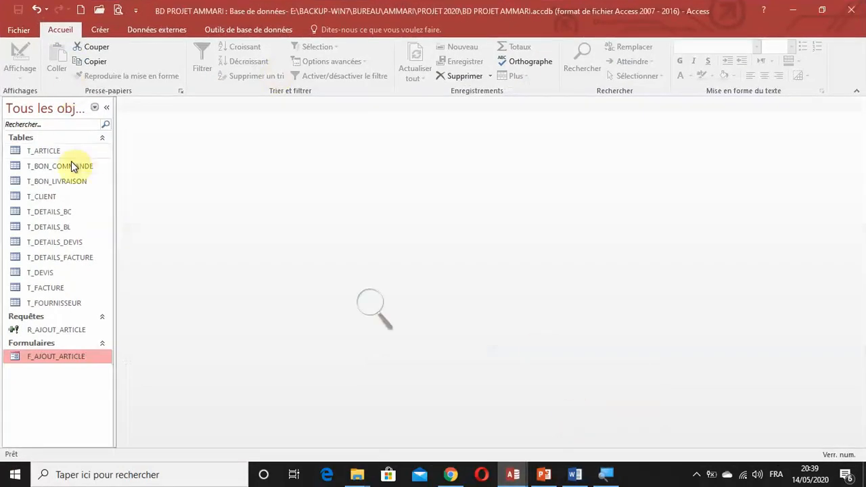
right_click(54, 182)
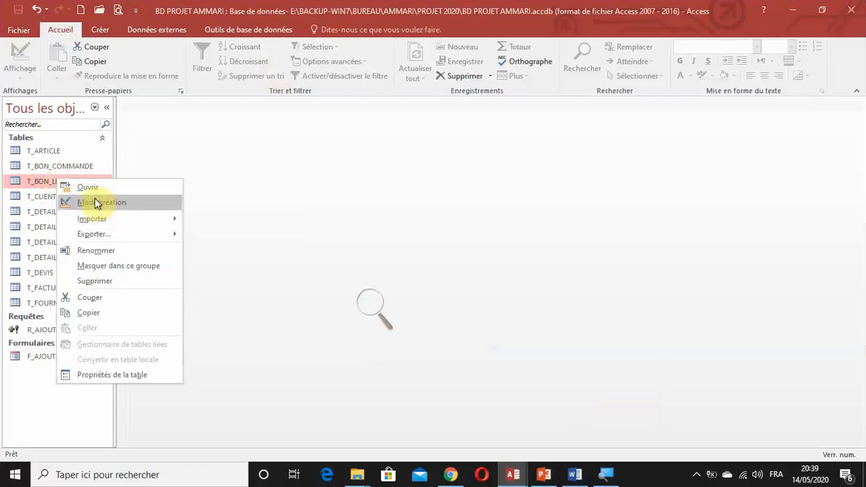
right_click(42, 183)
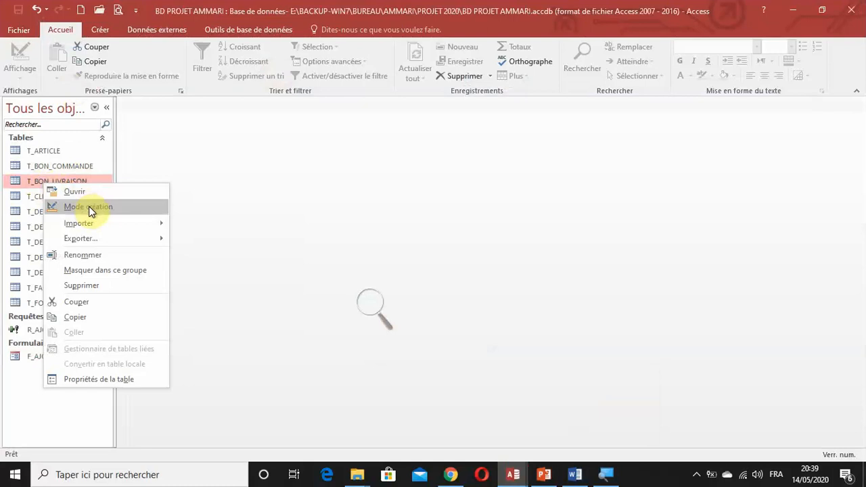
click(89, 207)
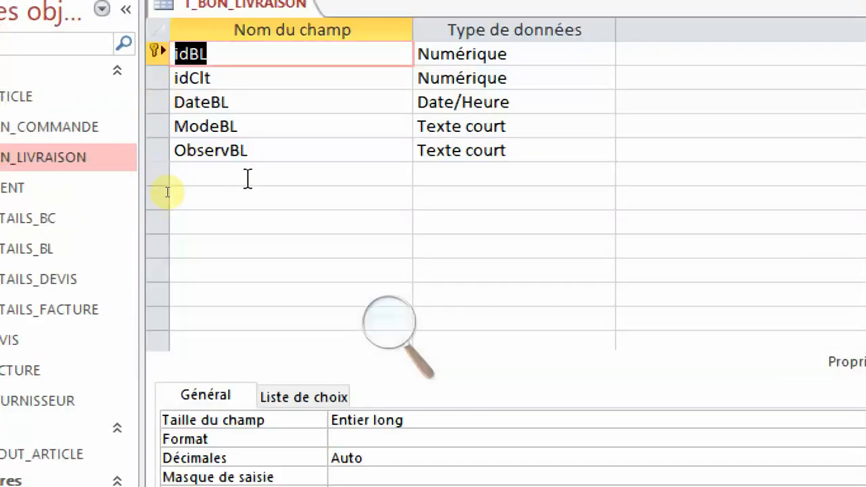
Step: Add a field named TotalHT with the Numérique data type below ObservBL
click(248, 178)
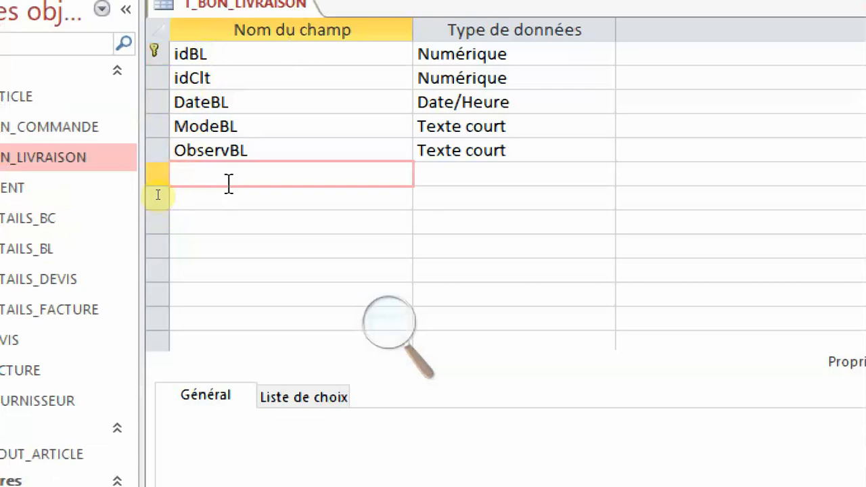
text(TotalHT)
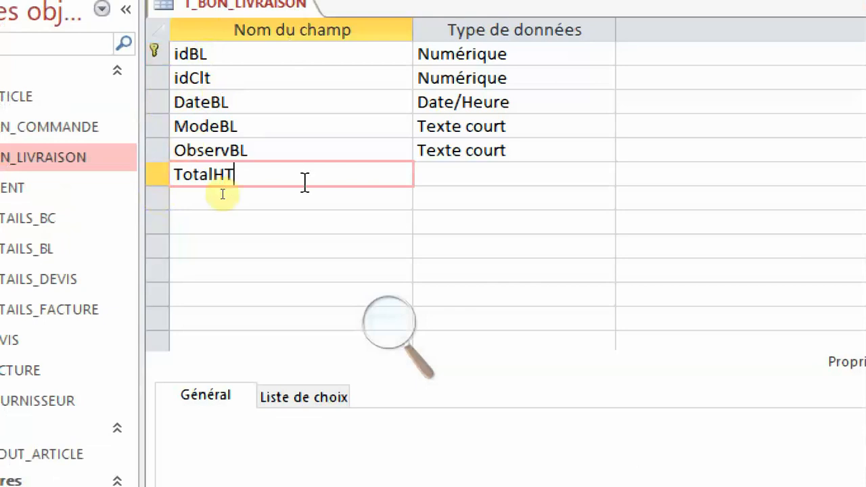
click(612, 175)
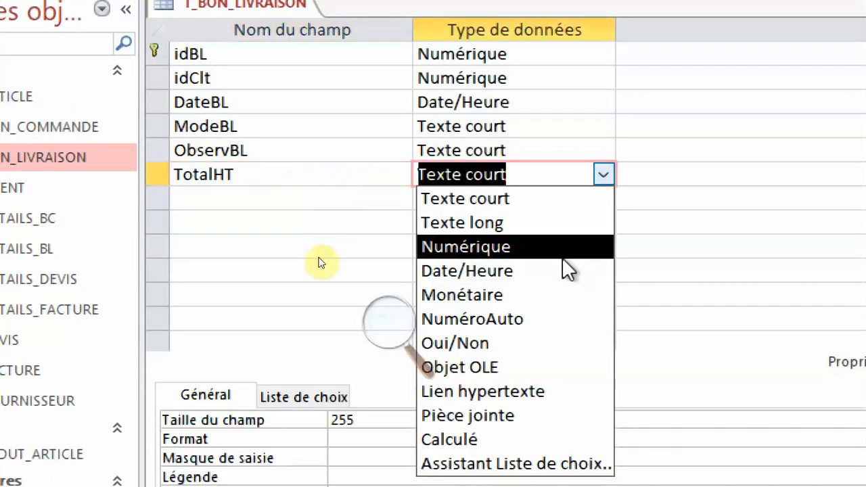
click(511, 247)
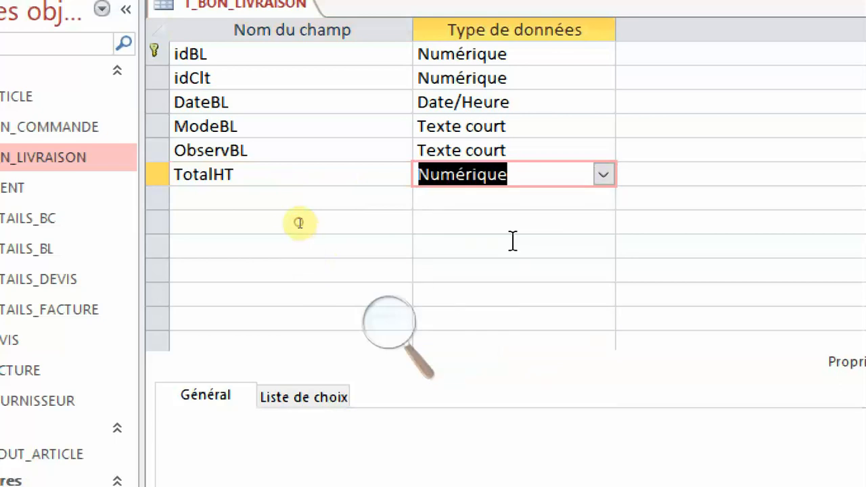
Step: Set the field size of TotalHT to Réel double
click(389, 321)
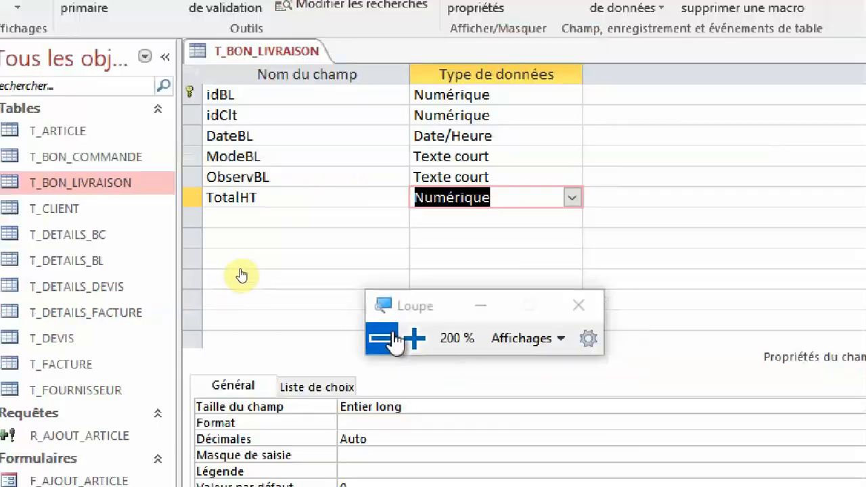
click(380, 336)
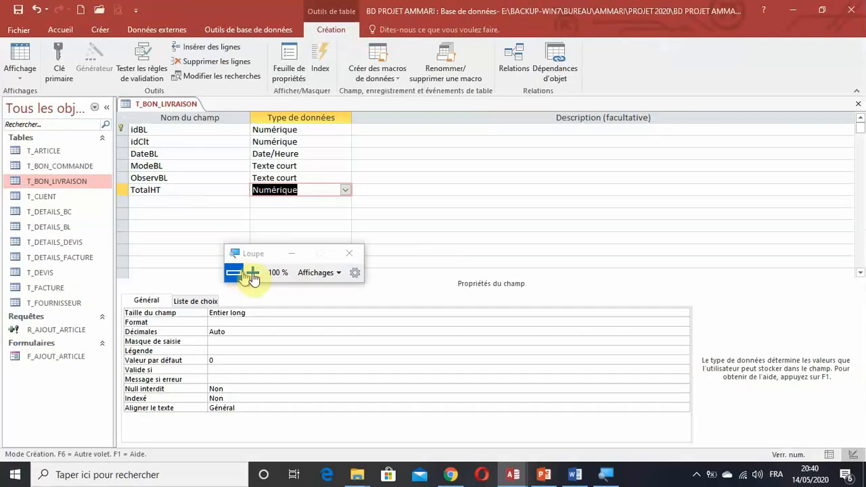
click(176, 315)
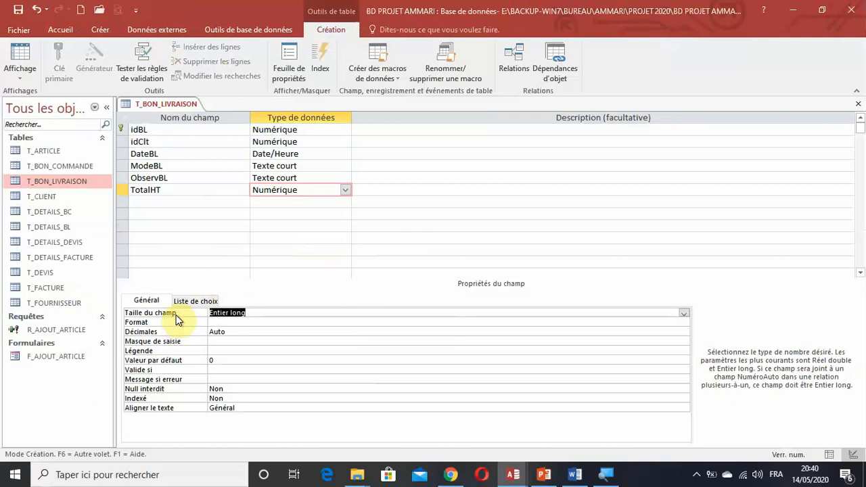
key(super+plus)
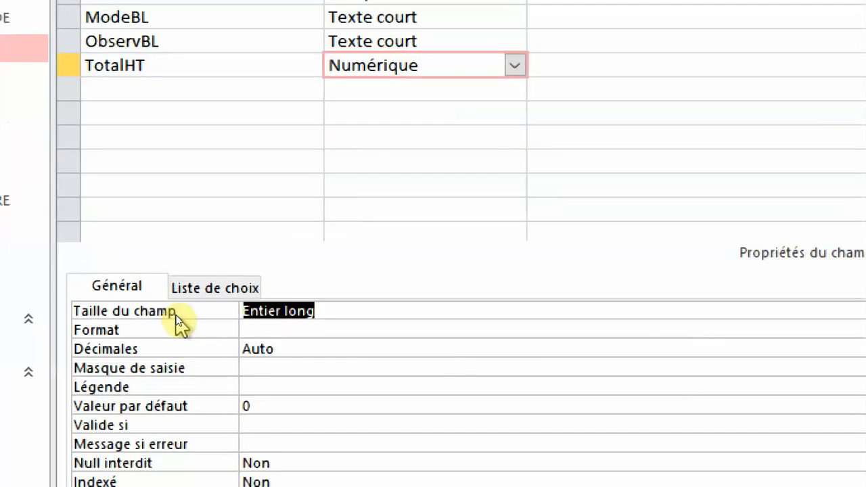
key(Down)
key(Down)
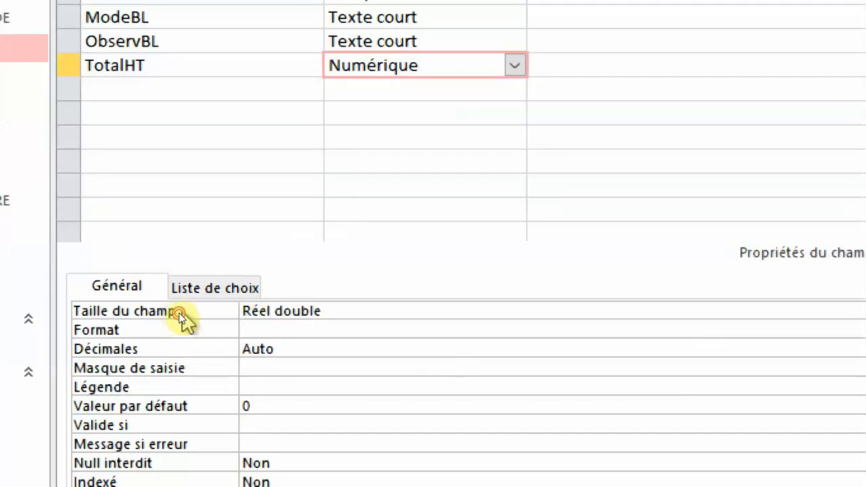
Step: Set the format of TotalHT to Standard
click(190, 324)
double_click(191, 324)
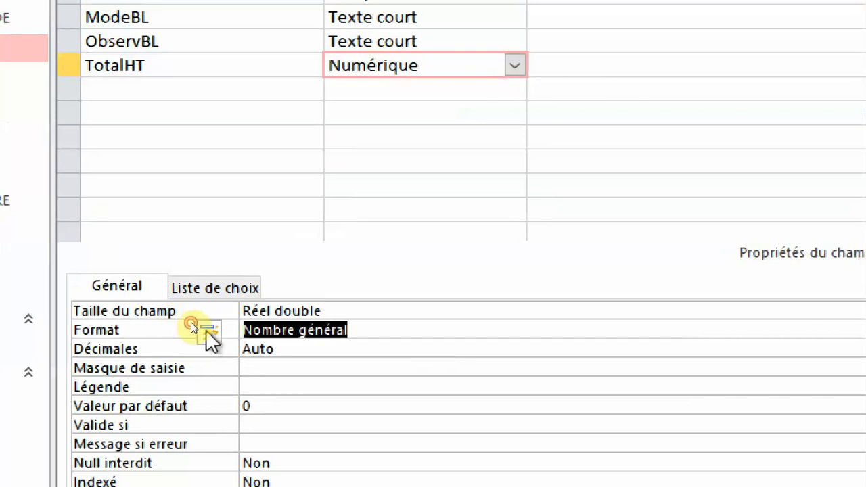
double_click(157, 325)
double_click(157, 326)
double_click(157, 326)
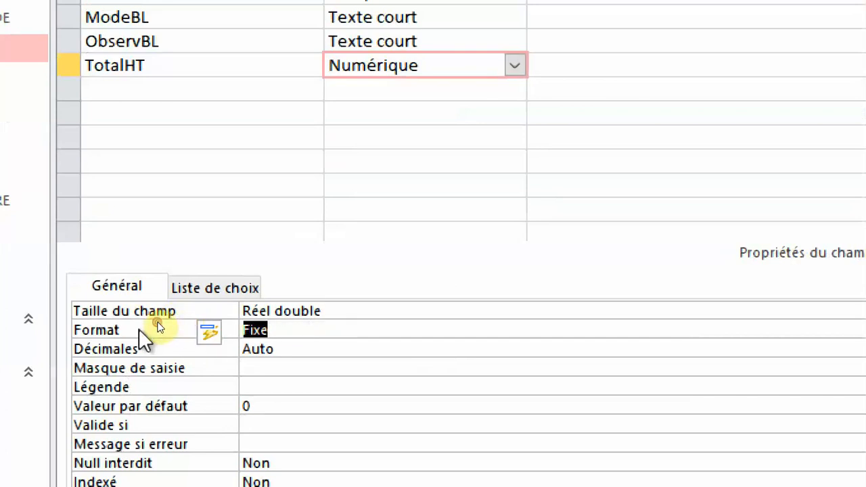
double_click(157, 326)
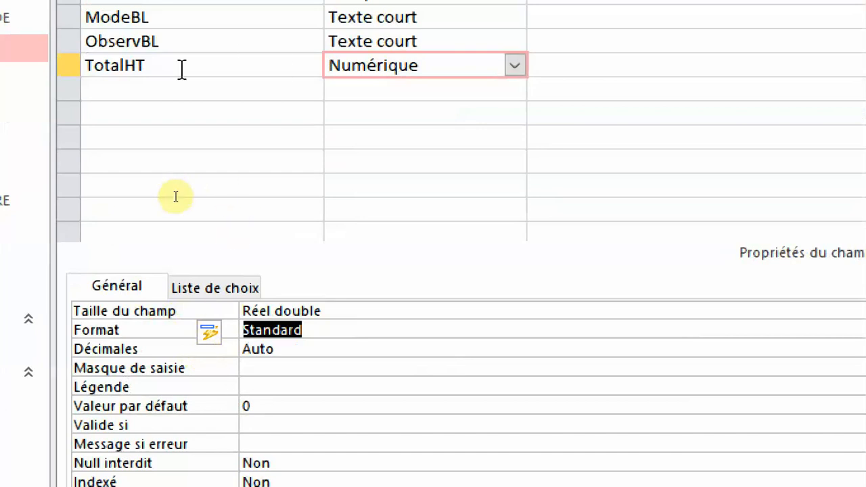
Step: Add a field named TotalTVA with the Numérique data type below TotalHT
click(171, 88)
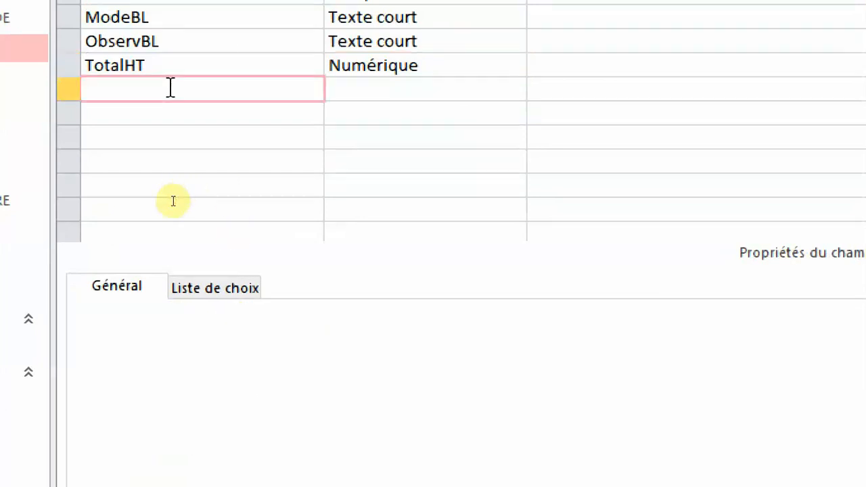
text(TotalTVA)
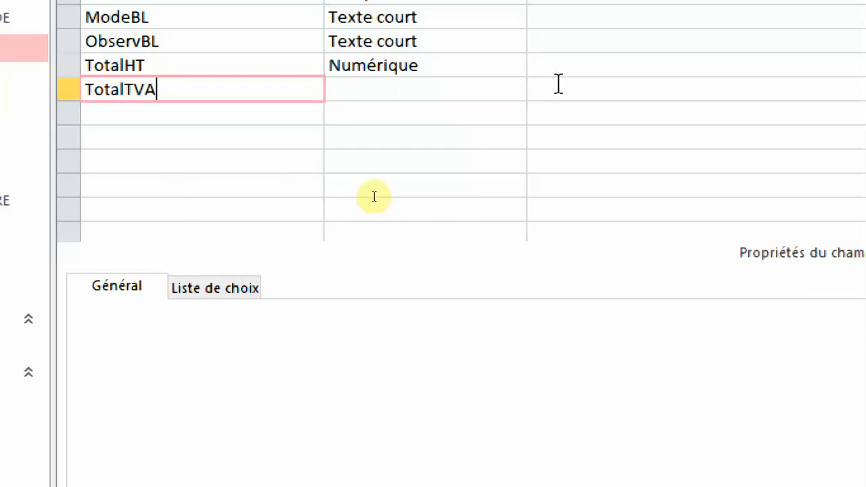
click(508, 88)
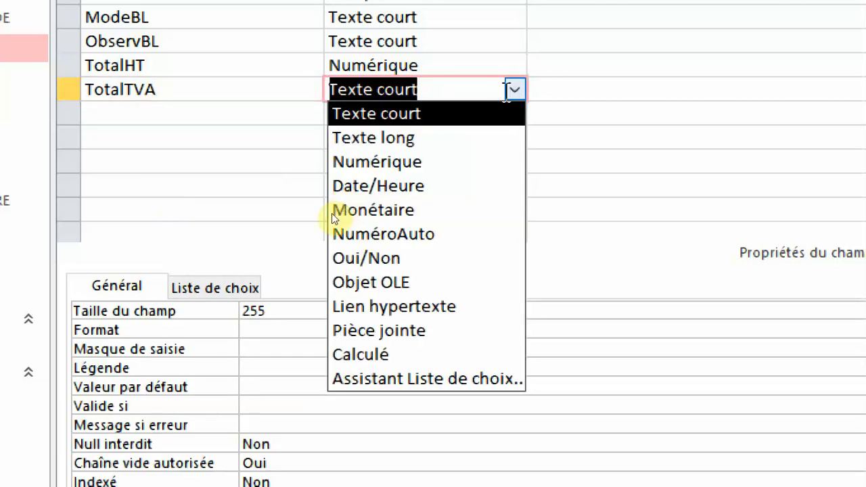
click(460, 162)
Step: Set the field size of TotalTVA to Réel double and its format to Standard
double_click(184, 314)
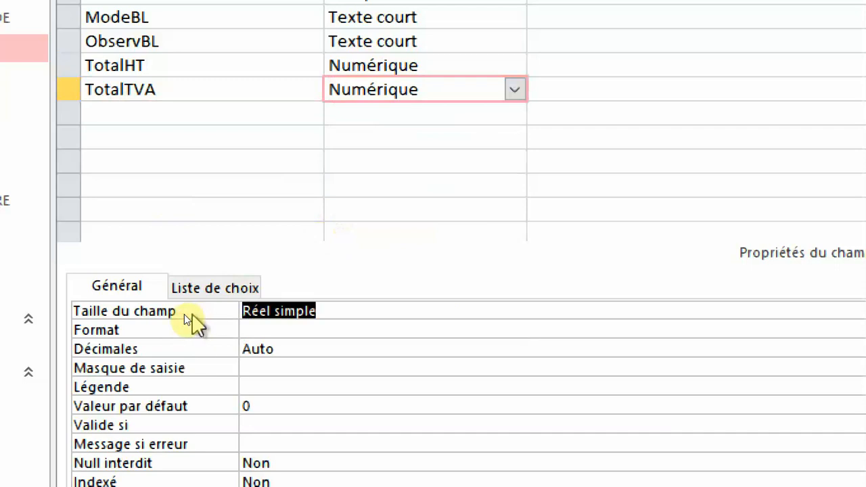
double_click(184, 314)
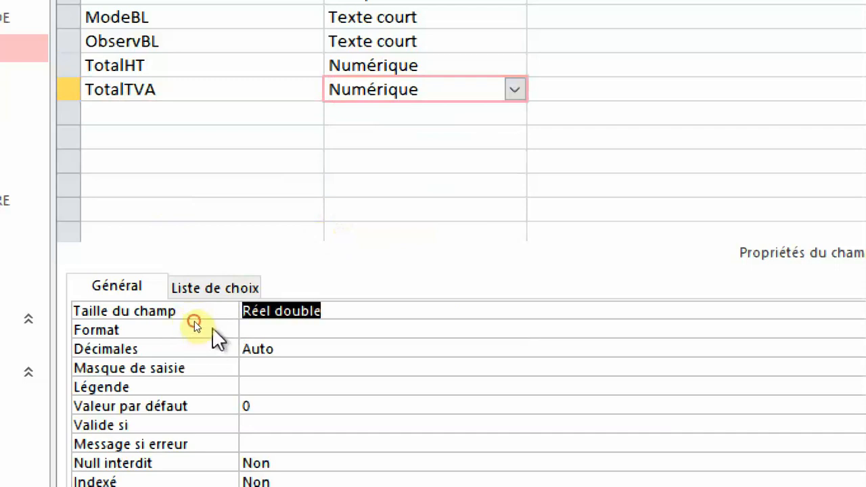
click(212, 330)
text(standard)
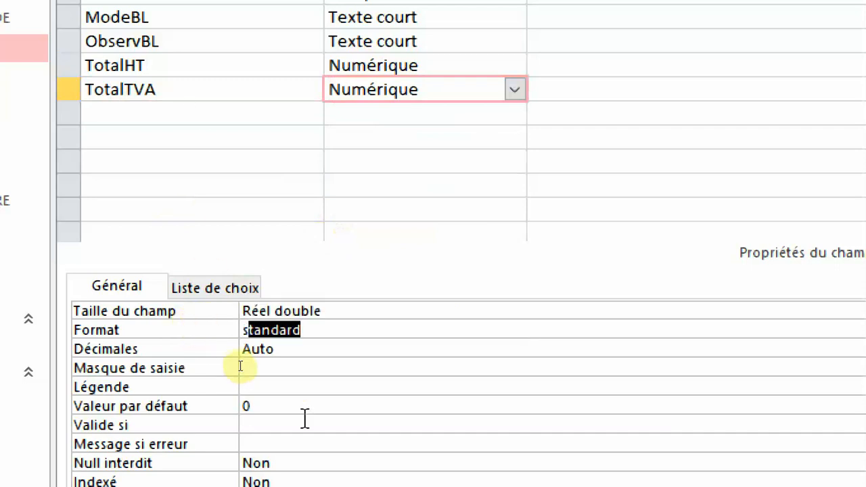
click(296, 369)
Step: Add a field named TotalTTC with the Numérique data type below TotalTVA
click(175, 120)
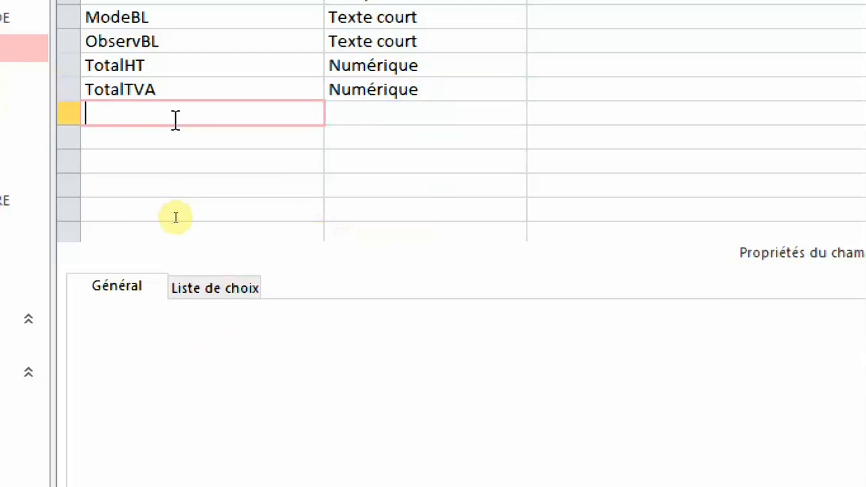
text(Total)
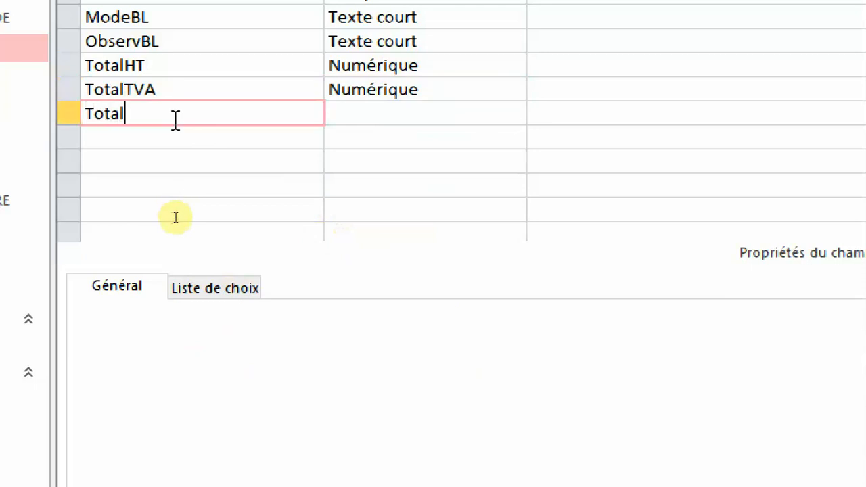
text(TTC)
click(438, 114)
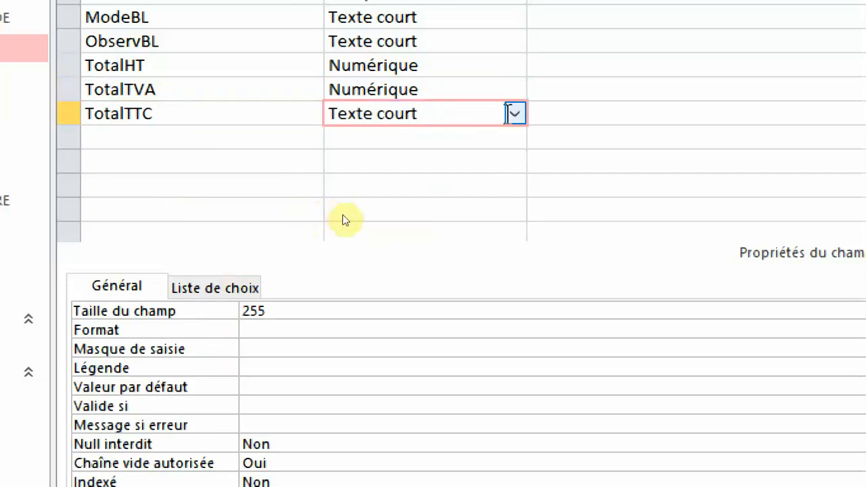
click(514, 113)
click(465, 193)
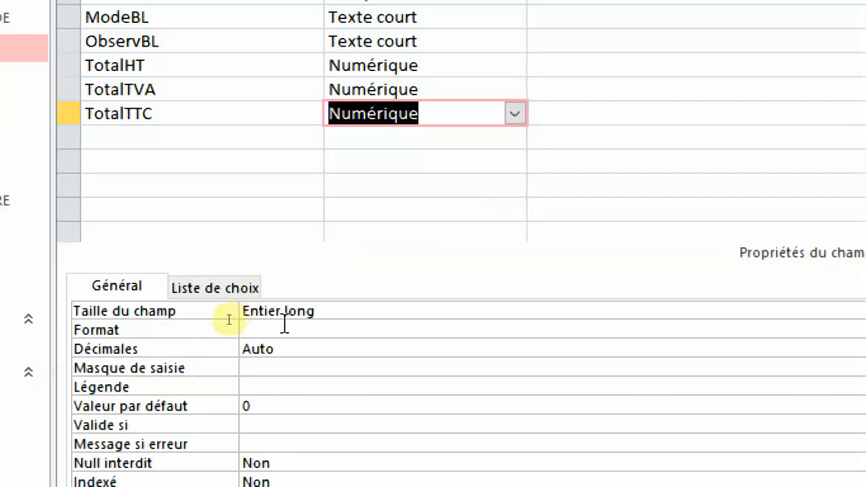
Step: Give TotalTTC the Réel double field size and Standard format, and save and close the table design
click(188, 314)
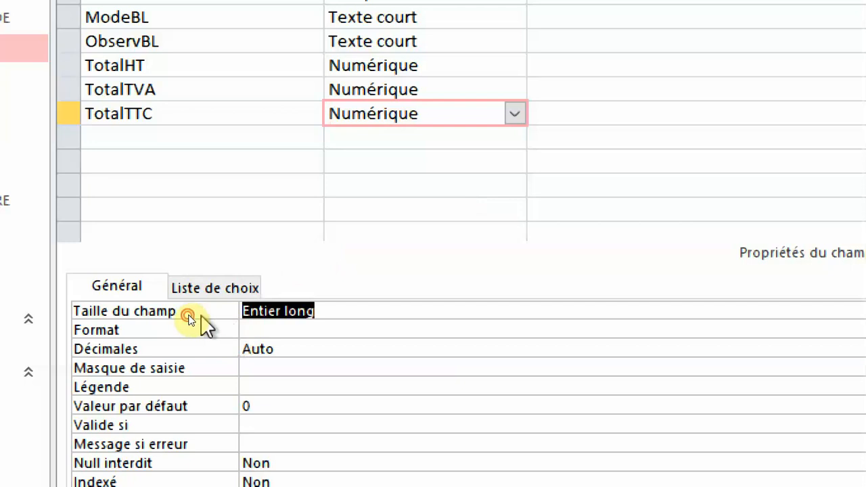
double_click(188, 314)
double_click(189, 314)
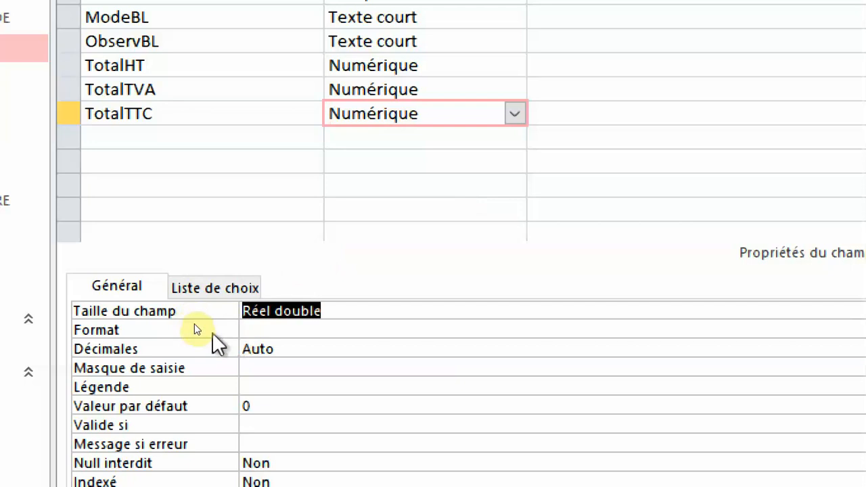
click(212, 333)
text(standard)
click(302, 367)
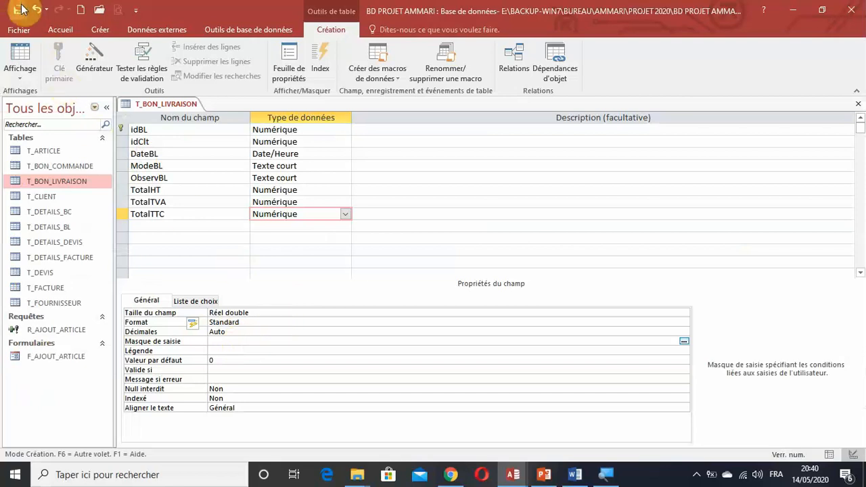
click(858, 108)
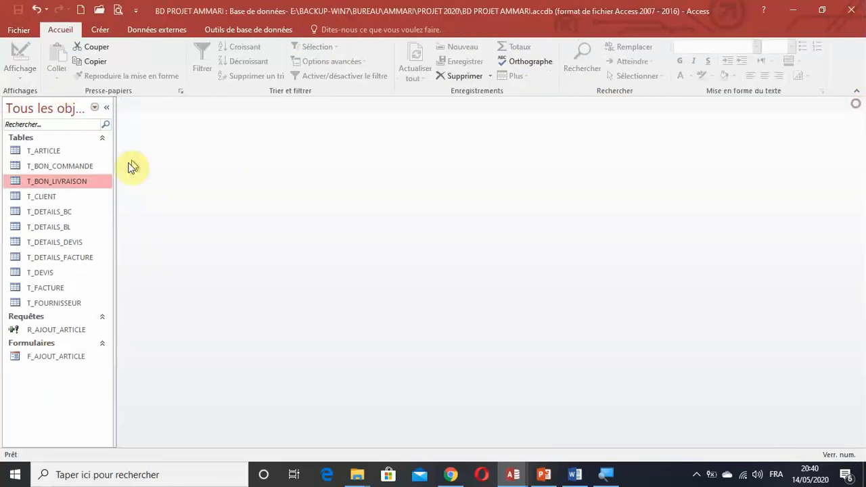
Step: Open T_BON_LIVRAISON in datasheet view to check the three total columns across its records, and close it
double_click(76, 182)
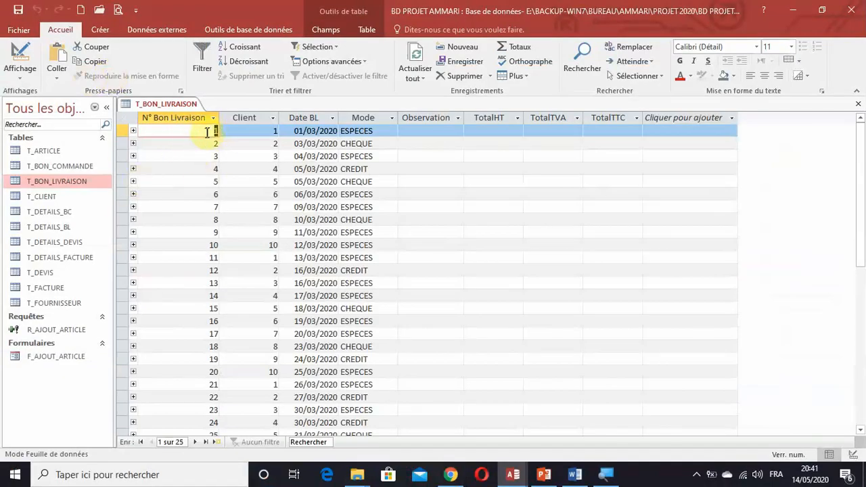
scroll(482, 169, down, 4)
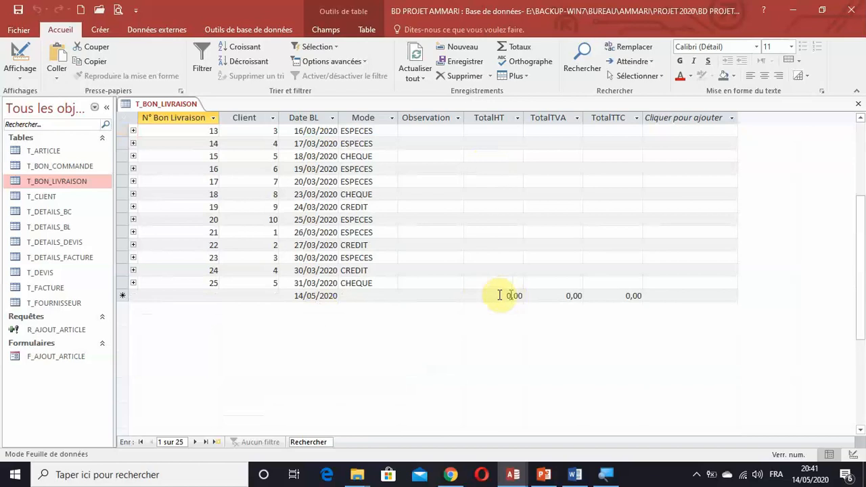
scroll(498, 277, up, 4)
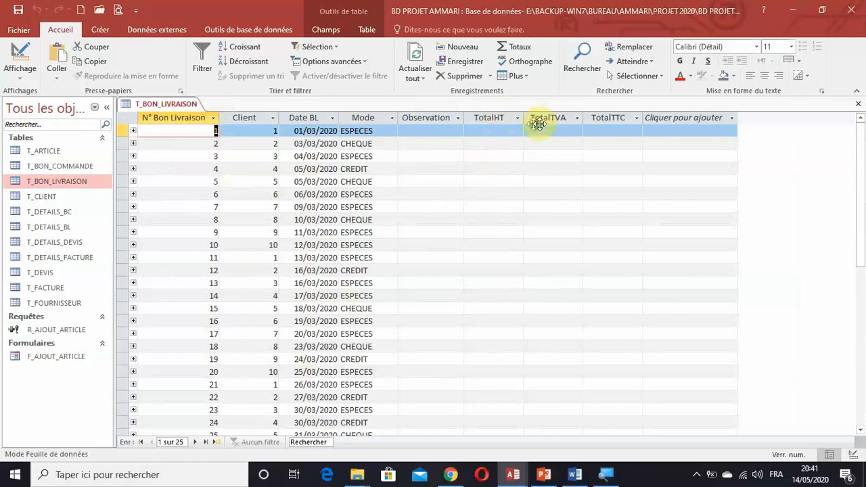
click(858, 103)
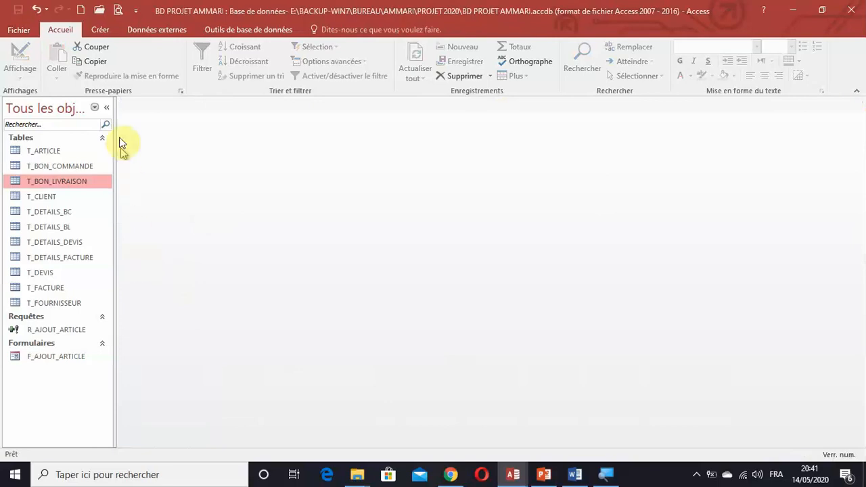
Step: Create a new query in design view containing the tables T_DETAILS_BL and T_ARTICLE
click(100, 30)
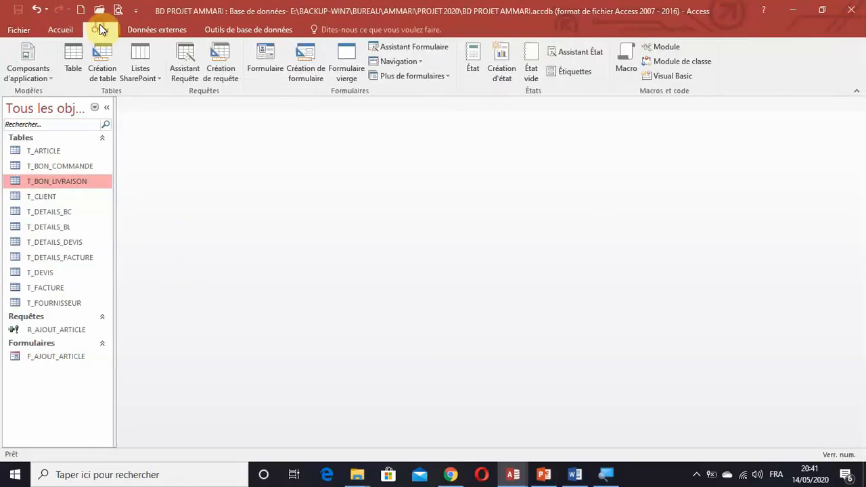
click(222, 72)
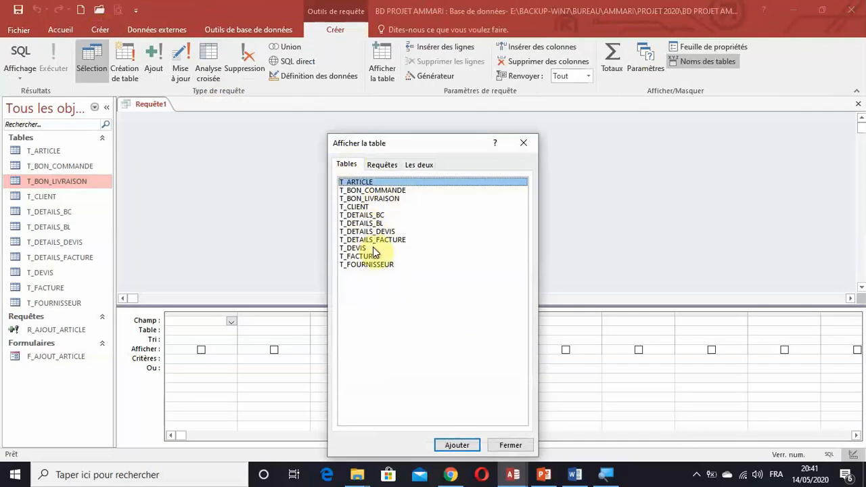
click(376, 224)
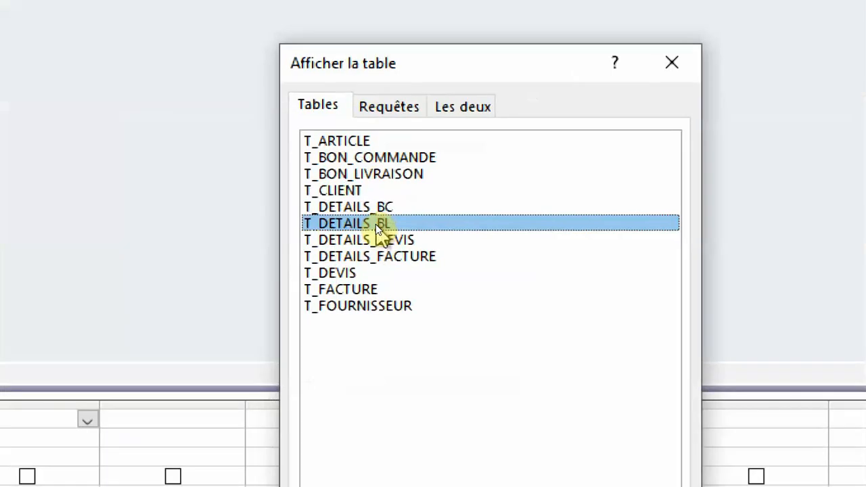
double_click(375, 224)
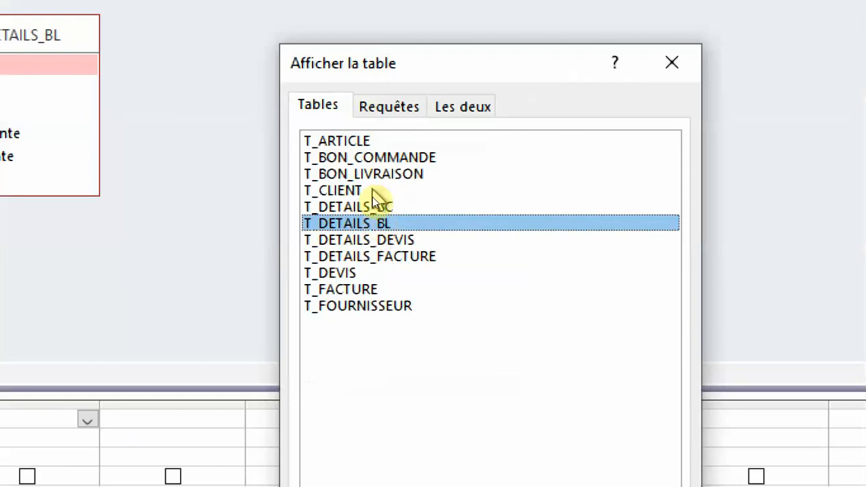
click(367, 142)
double_click(366, 142)
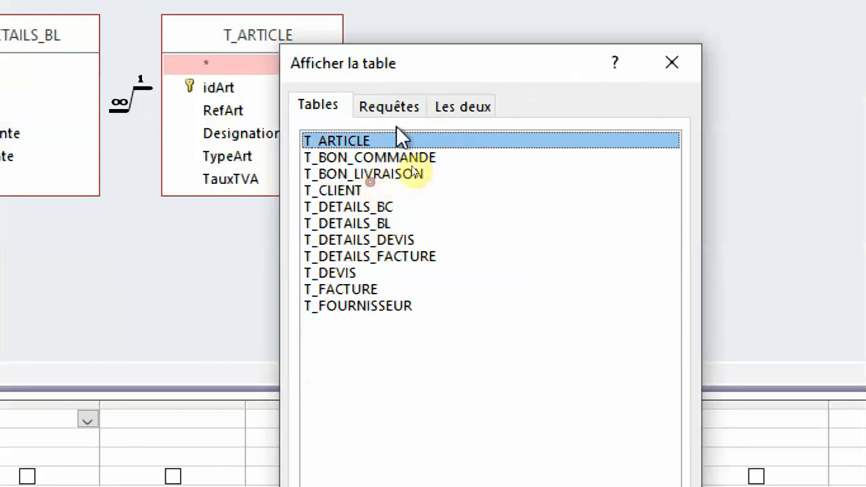
click(663, 65)
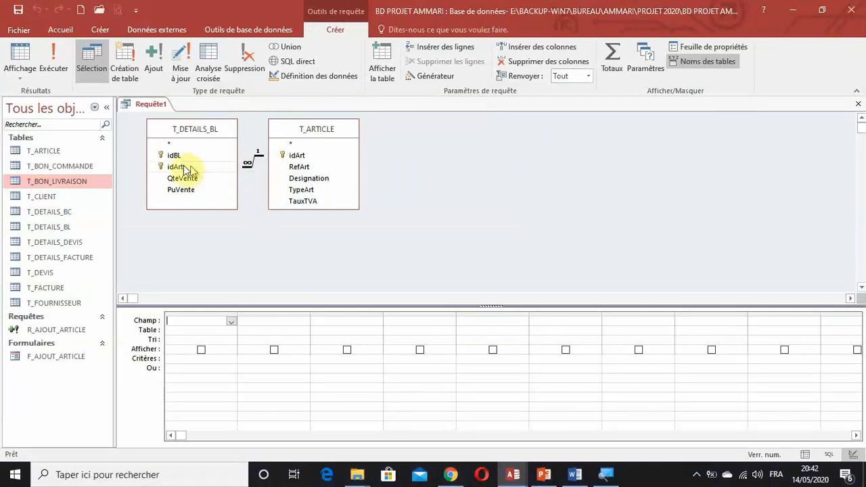
Step: Add idBL, idArt, Designation, QteVente and TauxTVA to the query grid in that order, taking idArt from T_DETAILS_BL
drag(174, 157, 199, 328)
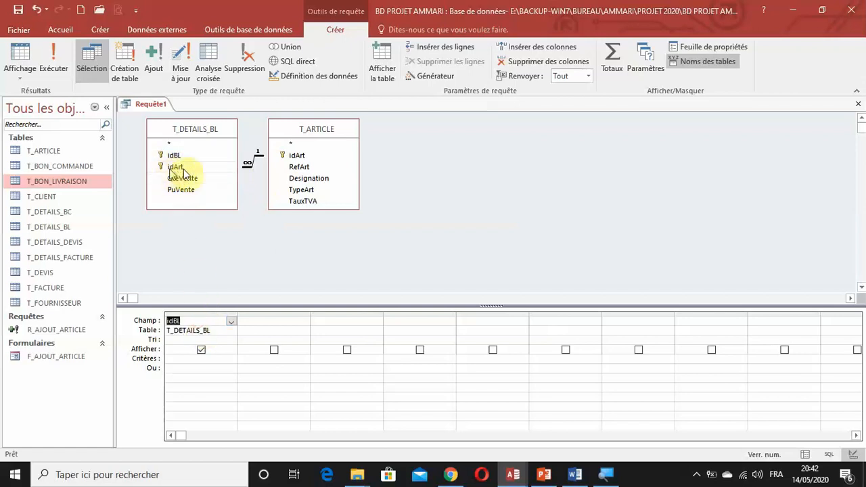
drag(174, 168, 271, 332)
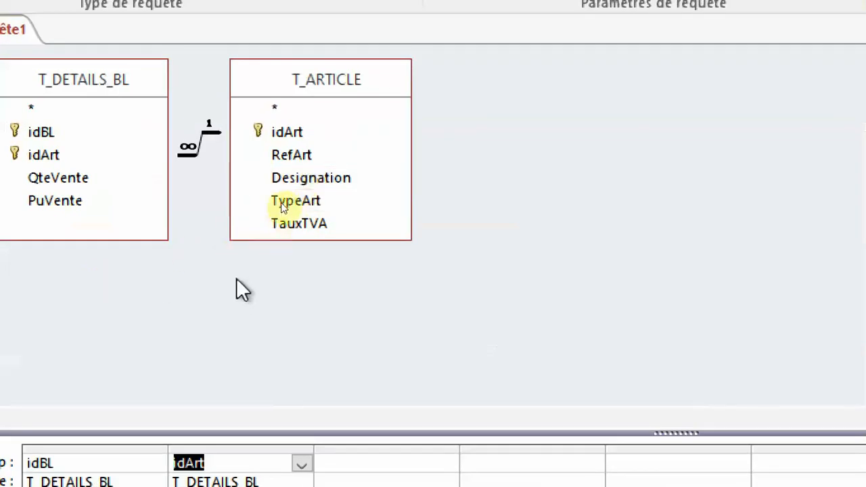
drag(296, 177, 359, 478)
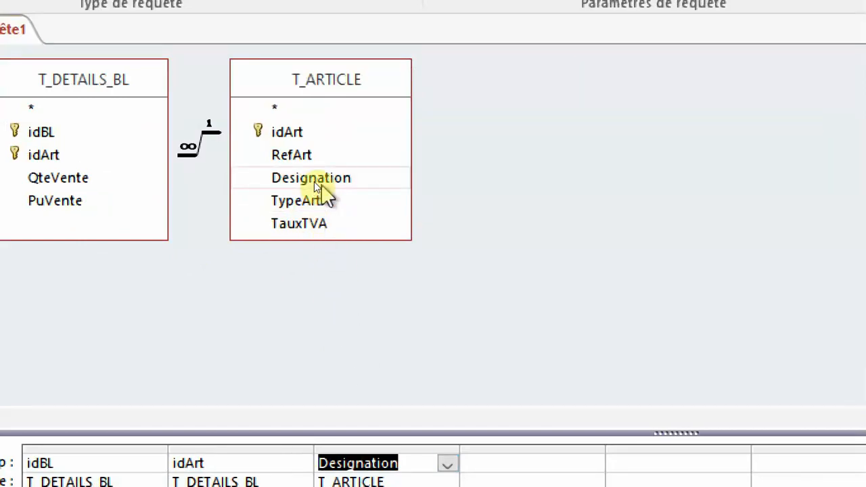
drag(69, 182, 498, 472)
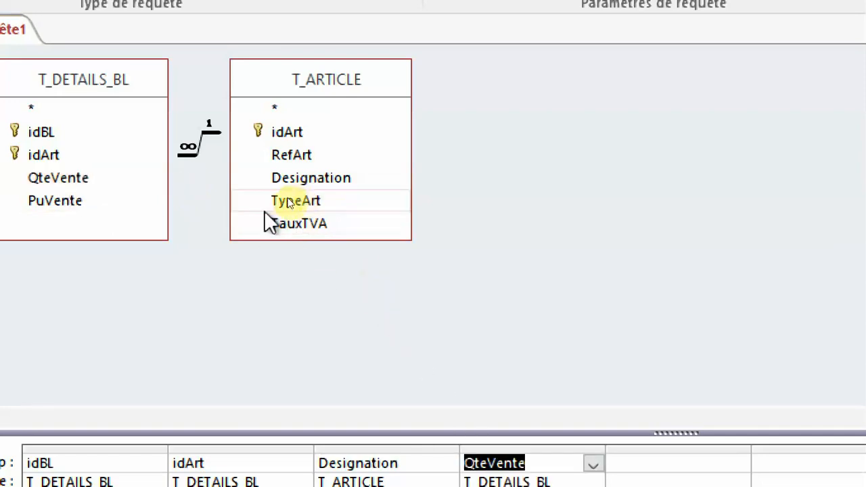
double_click(307, 224)
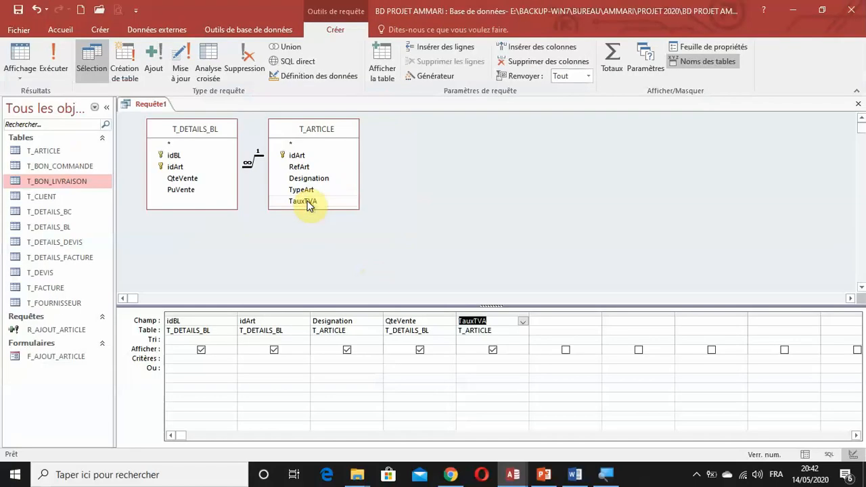
Step: Save the query as R_DETAILS_BL
click(19, 11)
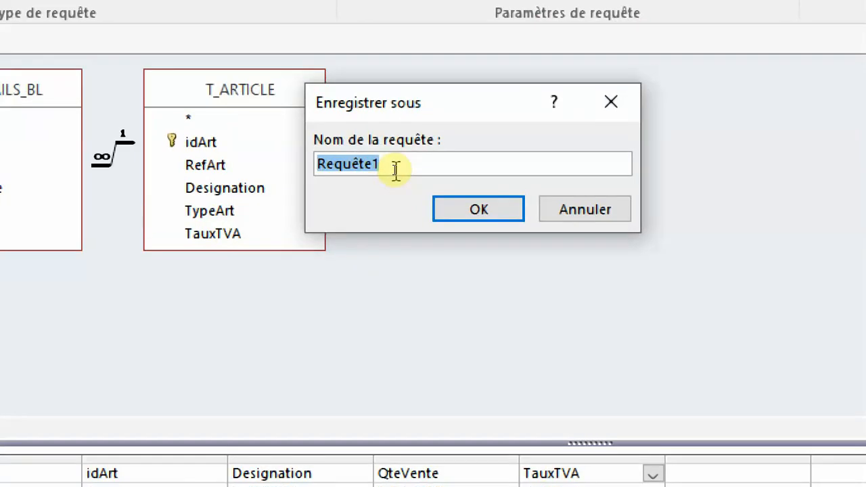
text(R)
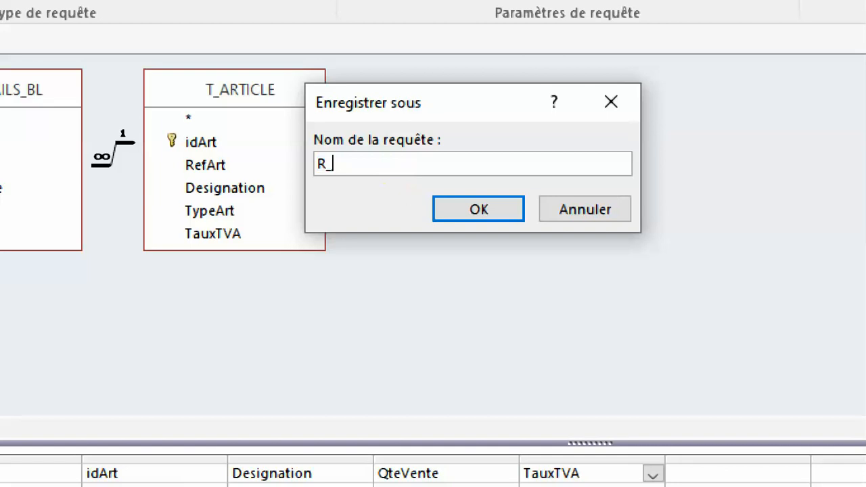
text(_DETAILS)
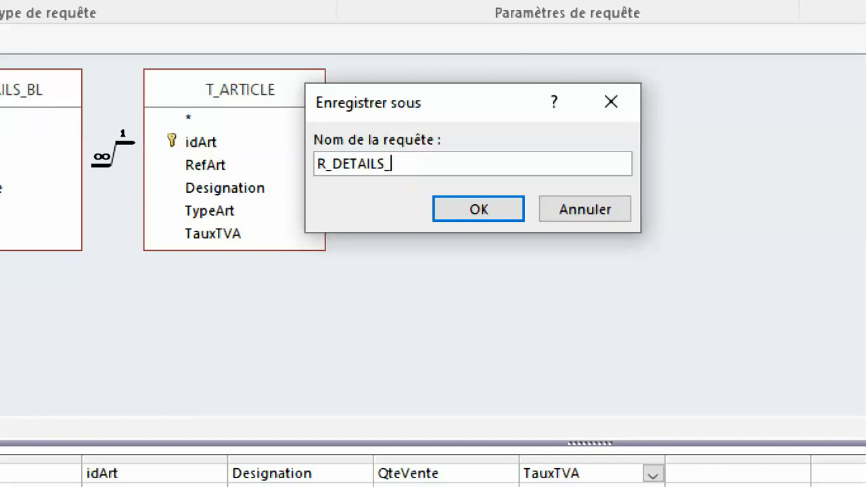
text(_BL)
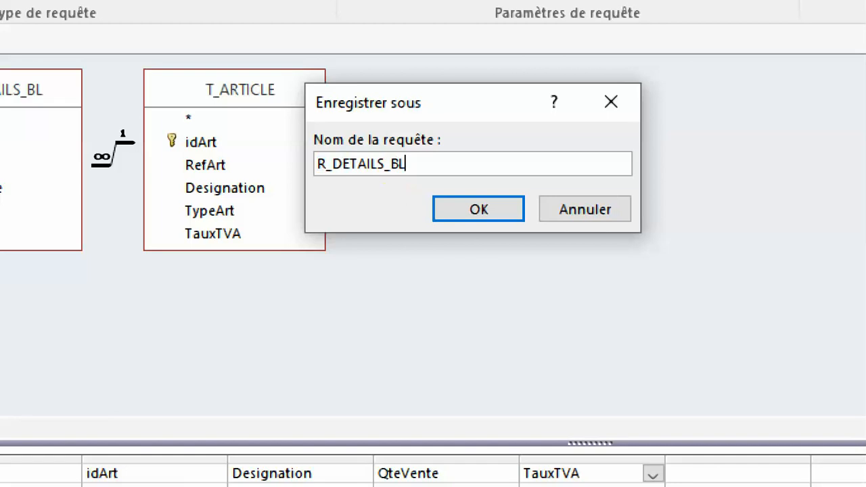
click(477, 209)
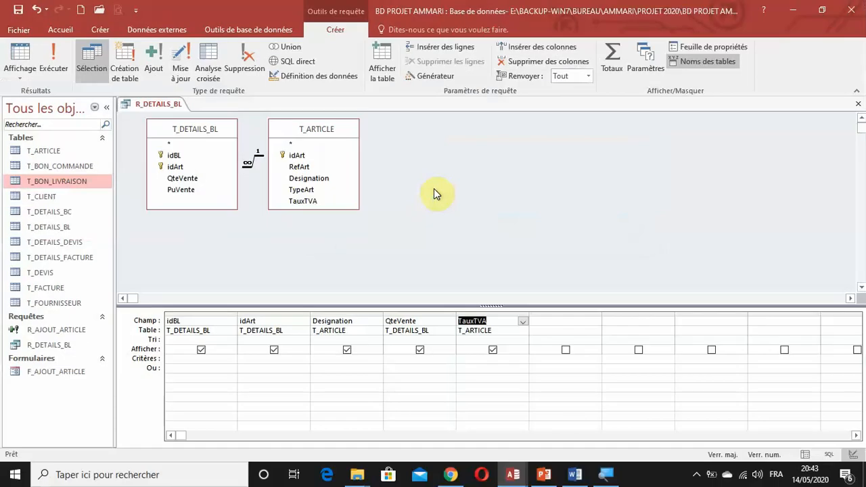
click(548, 323)
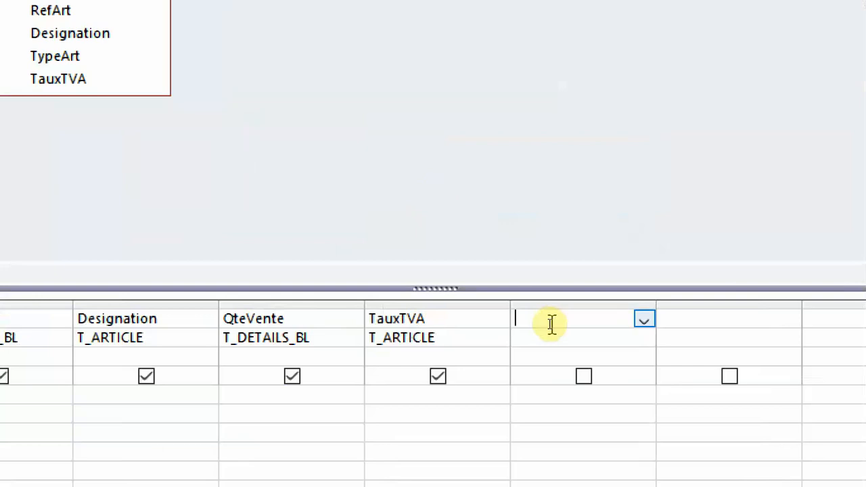
right_click(552, 323)
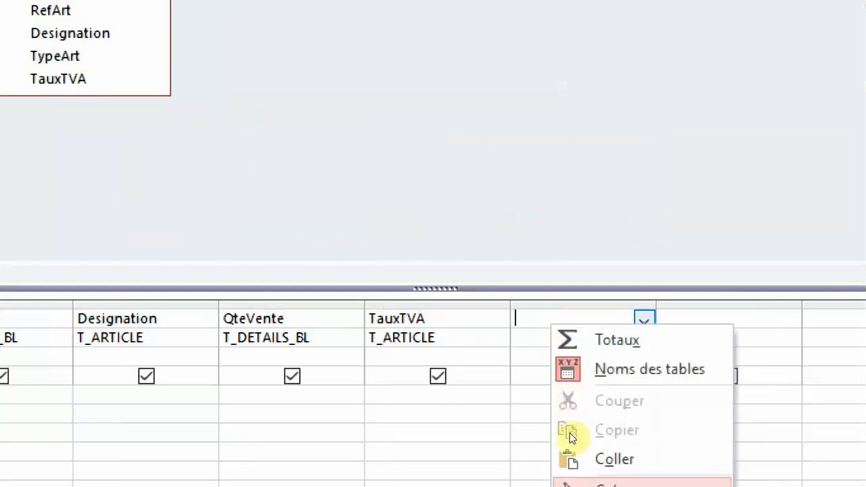
click(509, 315)
click(564, 348)
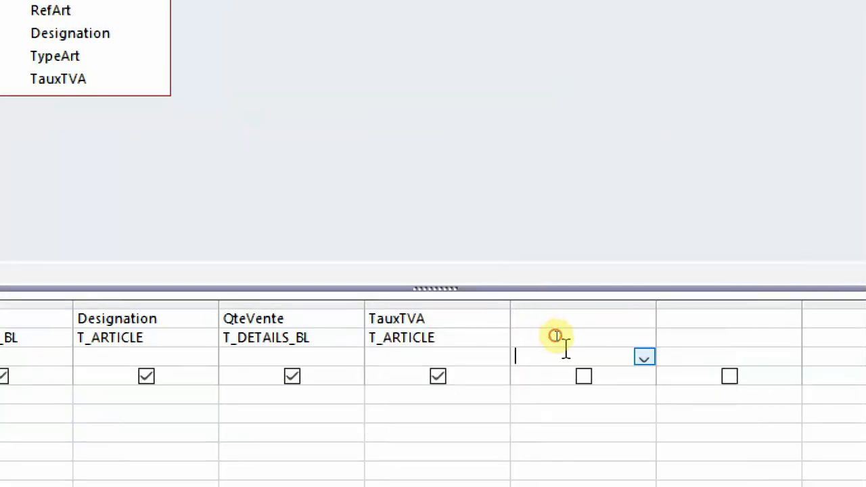
click(543, 319)
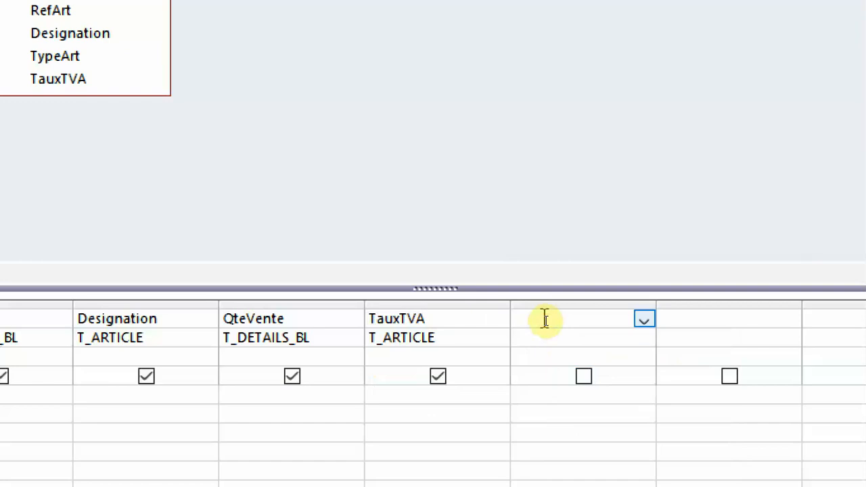
right_click(544, 319)
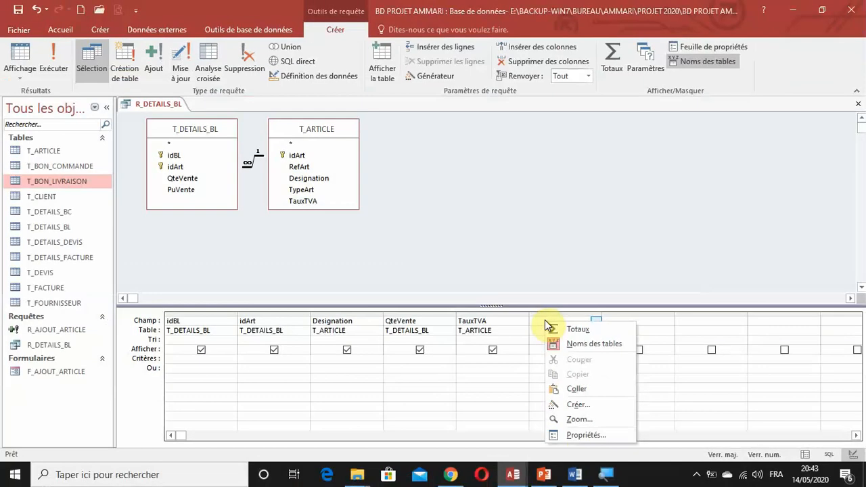
click(577, 403)
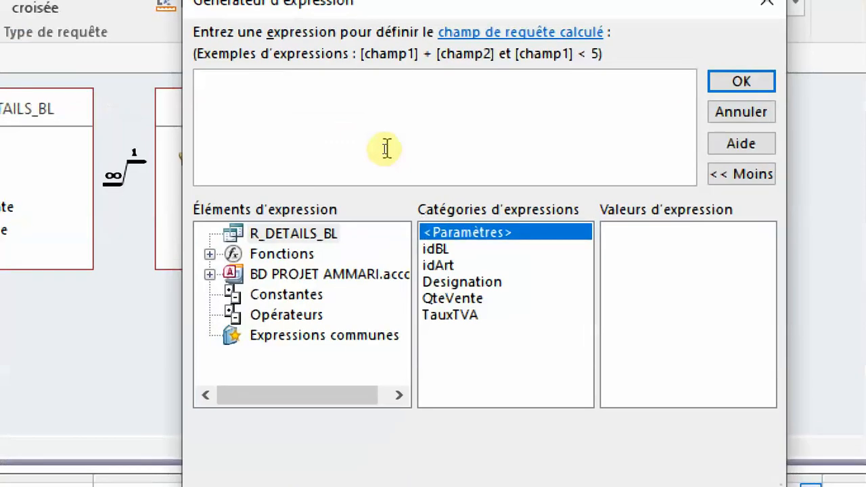
text(MHT:)
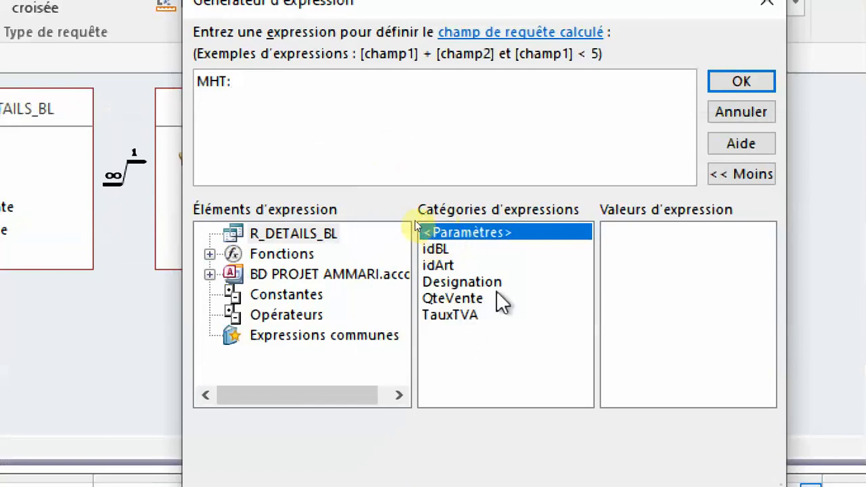
double_click(460, 297)
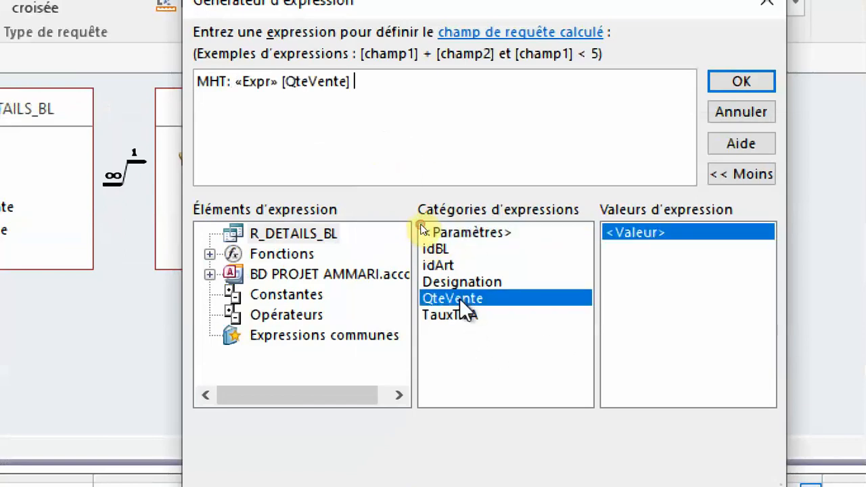
click(250, 85)
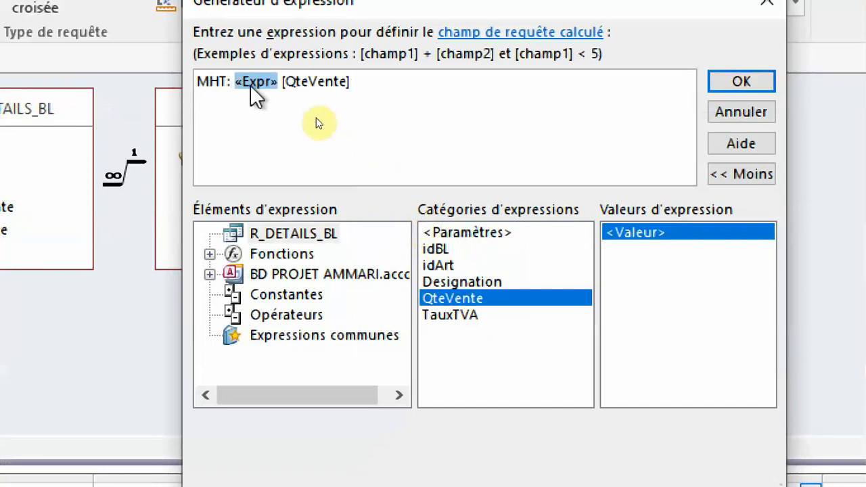
key(Delete)
click(348, 89)
text(*)
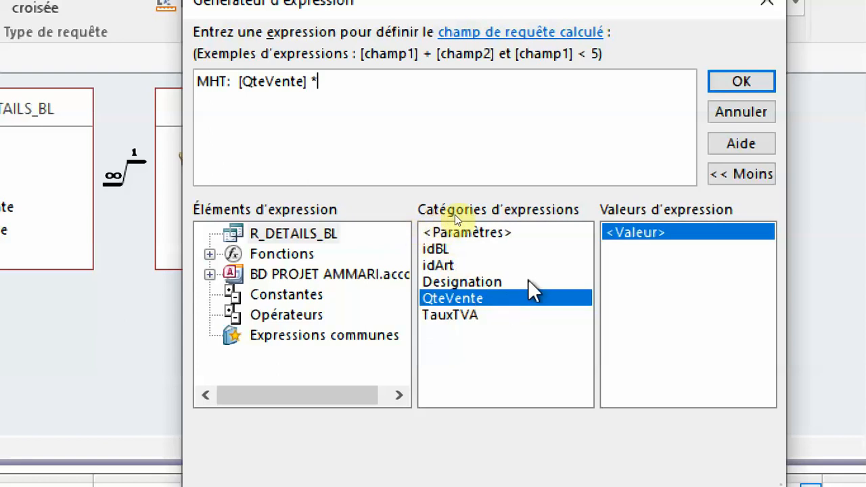
click(749, 114)
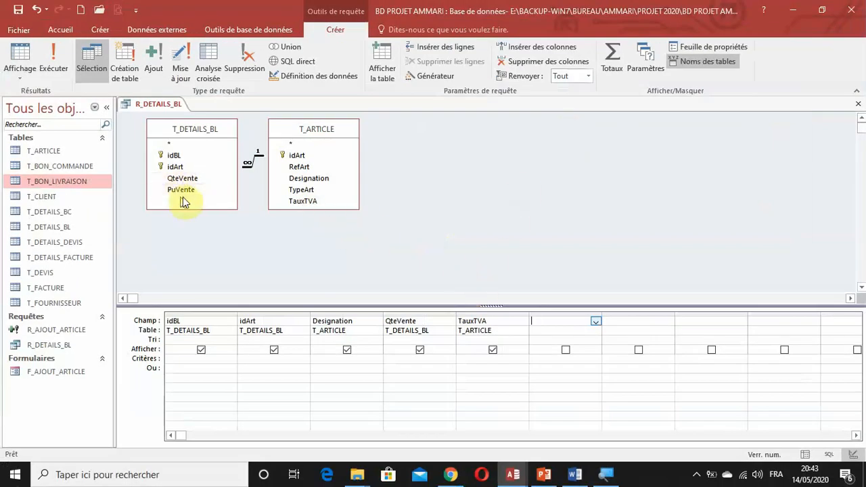
Step: Insert PuVente from T_DETAILS_BL between QteVente and TauxTVA in the query grid, and save the query
drag(181, 191, 474, 332)
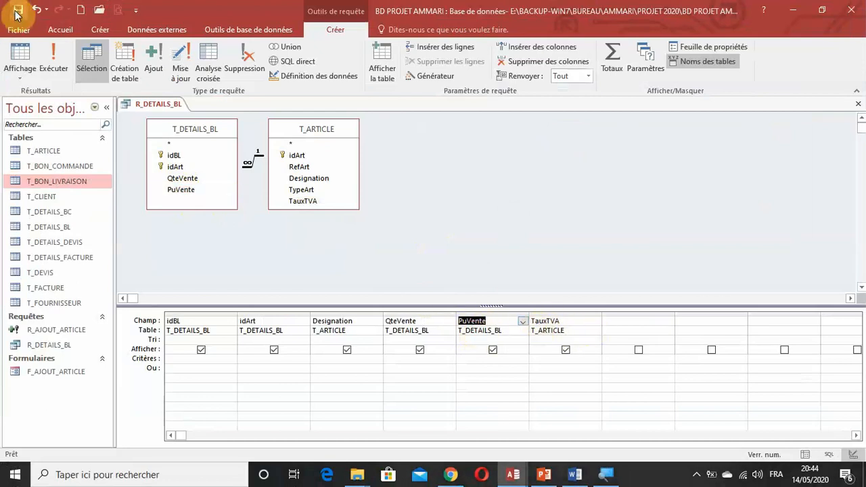
Step: Build the calculated field MHT: [QteVente]*[PuVente] in the first empty column after TauxTVA with the expression builder
click(620, 319)
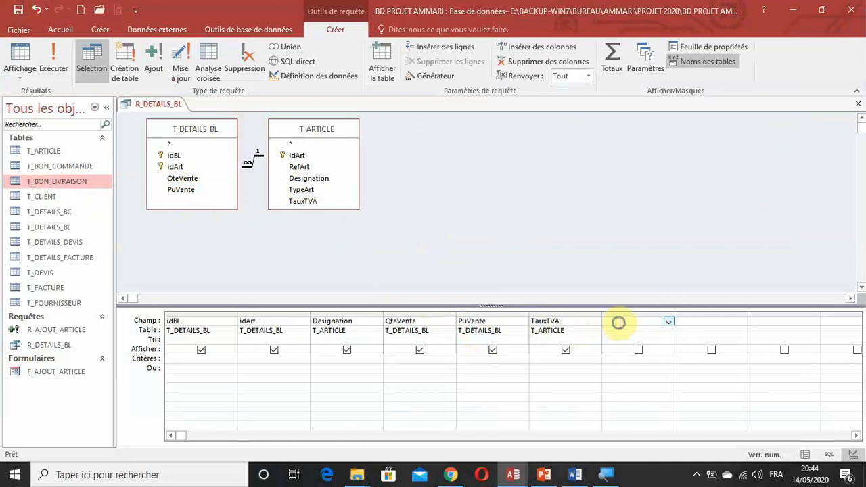
right_click(622, 327)
click(653, 411)
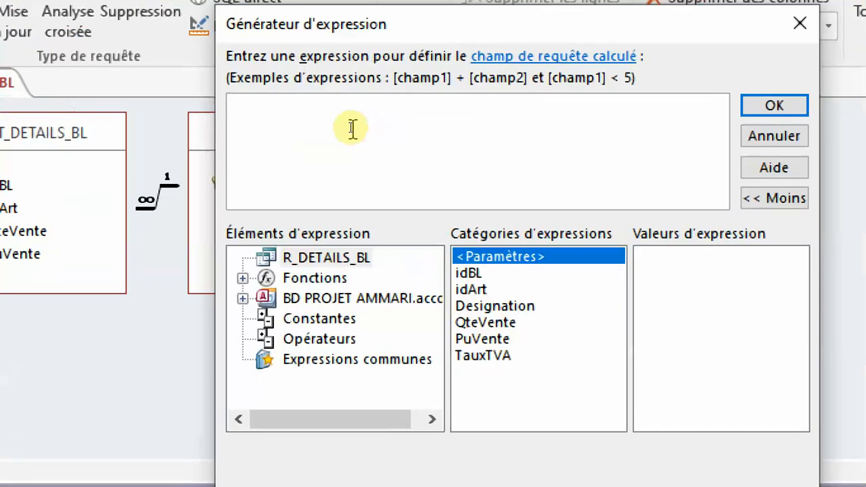
text(M)
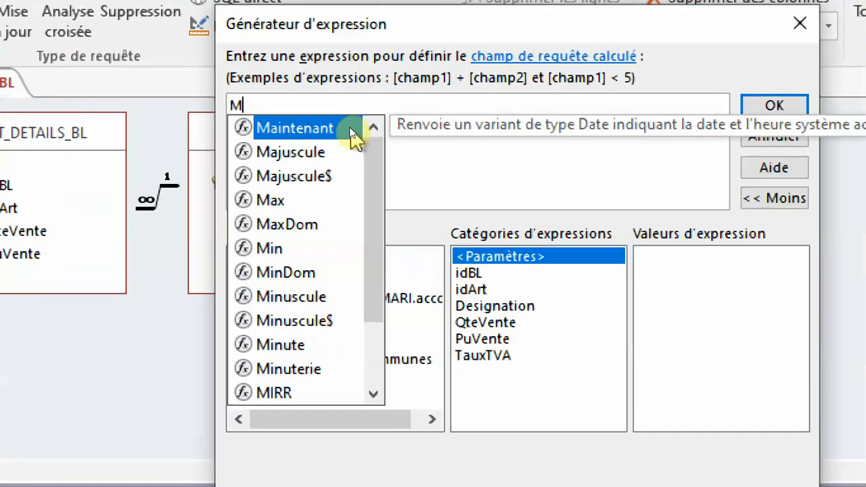
text(HT:)
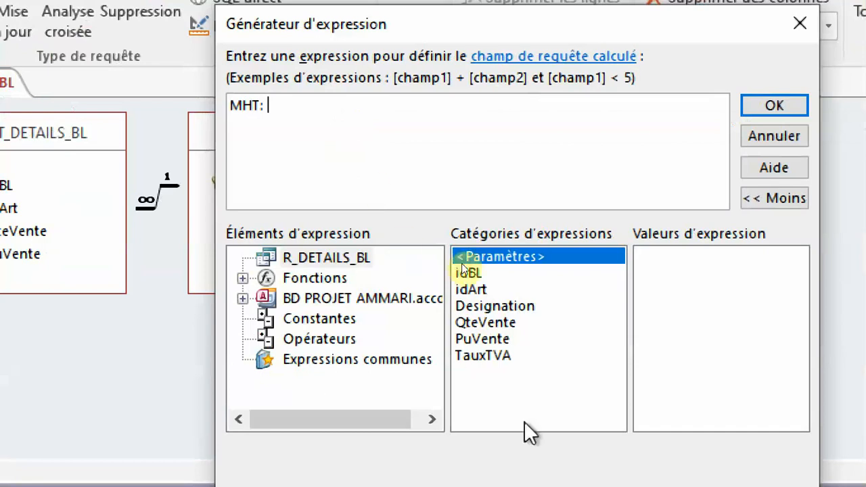
double_click(494, 322)
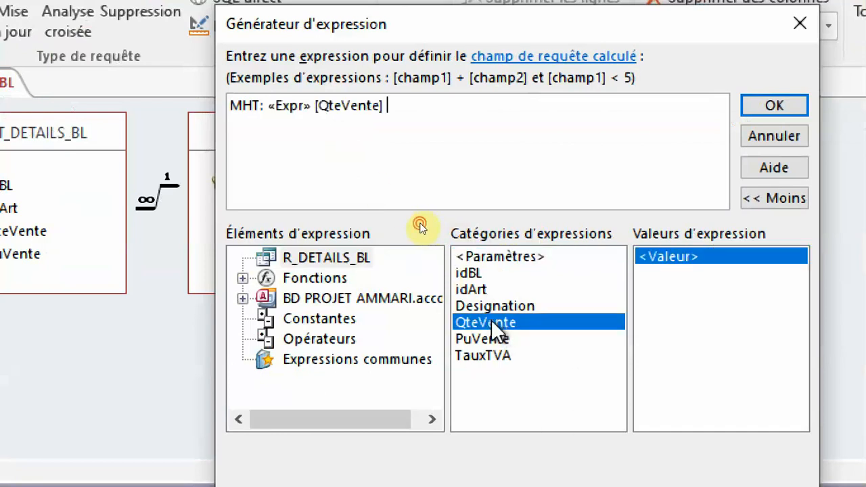
click(289, 105)
key(Delete)
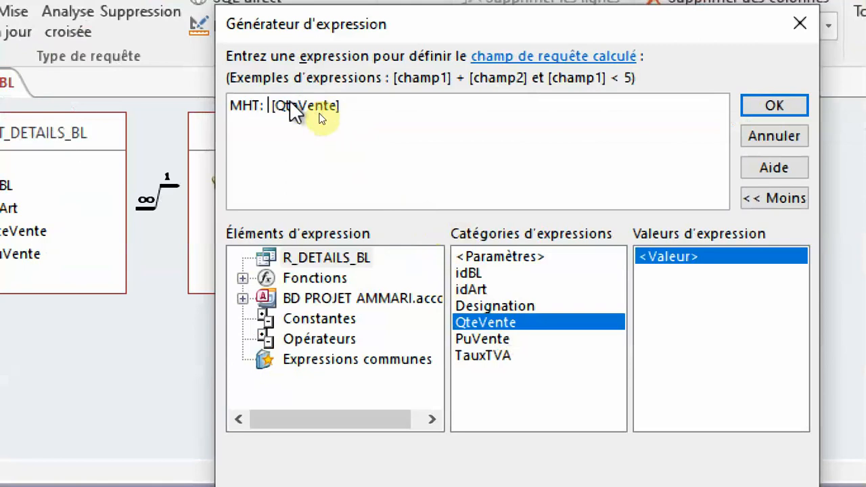
click(378, 124)
text(*)
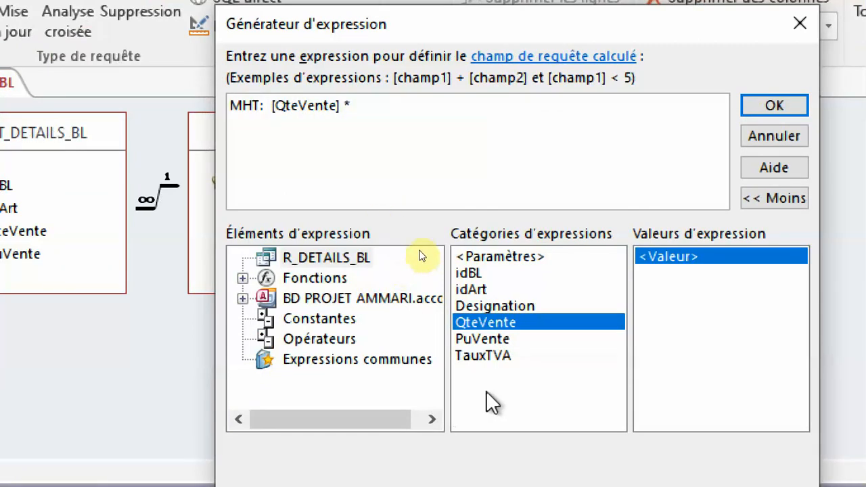
double_click(489, 340)
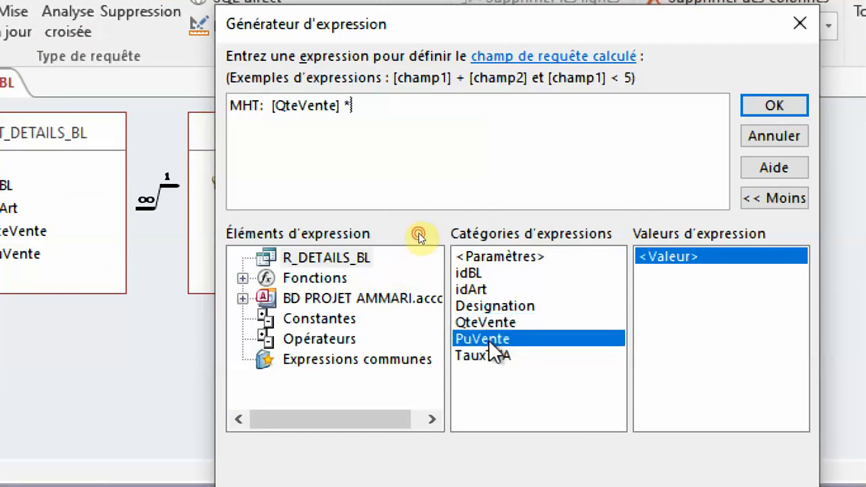
click(781, 105)
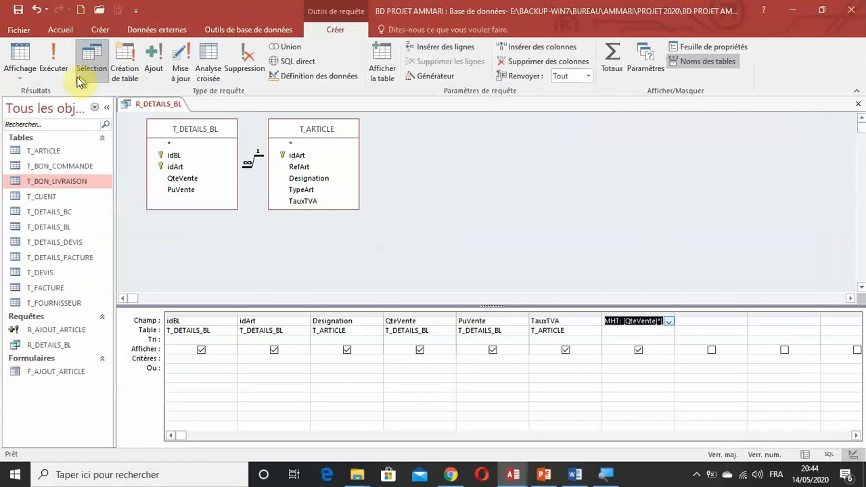
Step: Run the query, check the calculated MHT amounts across several article rows, and return to design view
click(55, 61)
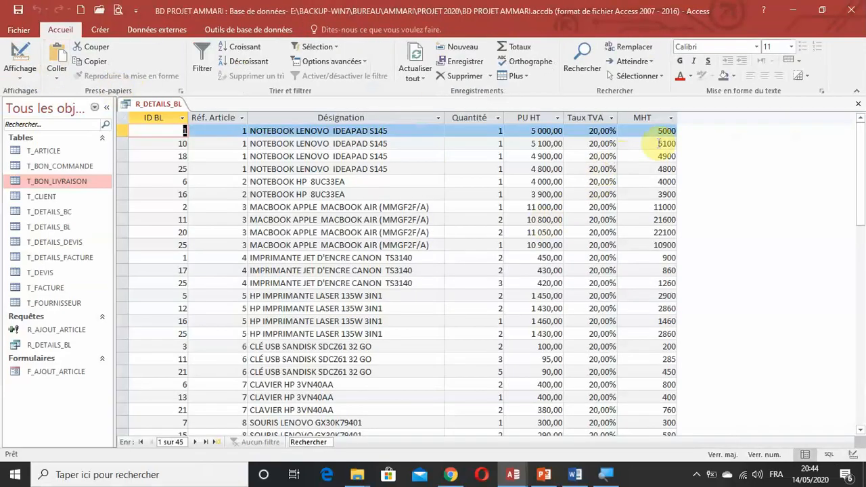
click(662, 169)
click(663, 207)
click(663, 270)
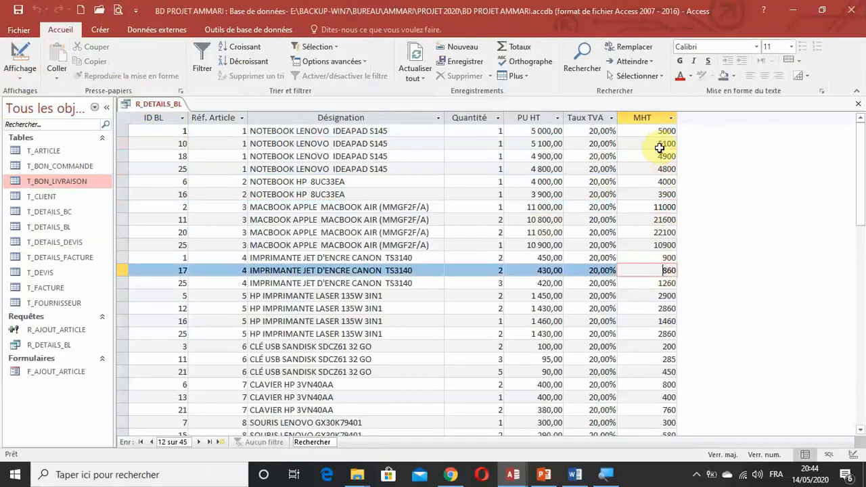
click(663, 144)
click(665, 194)
click(665, 219)
click(663, 143)
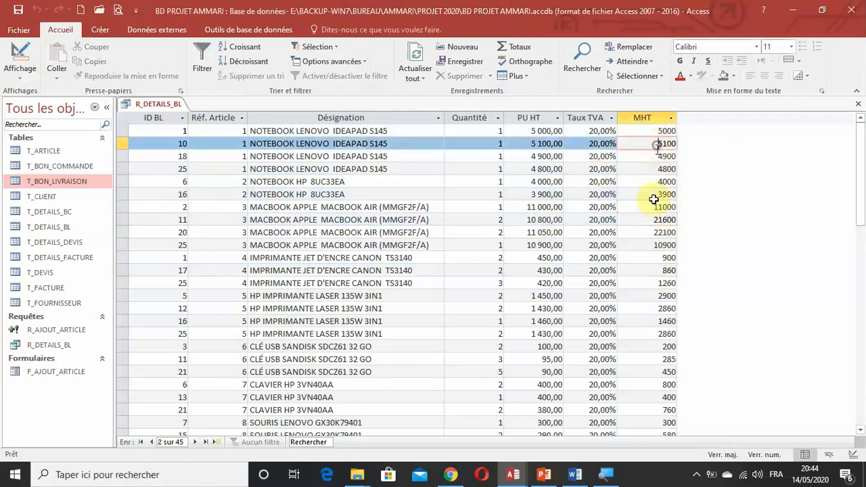
click(663, 194)
click(665, 207)
click(663, 257)
click(663, 295)
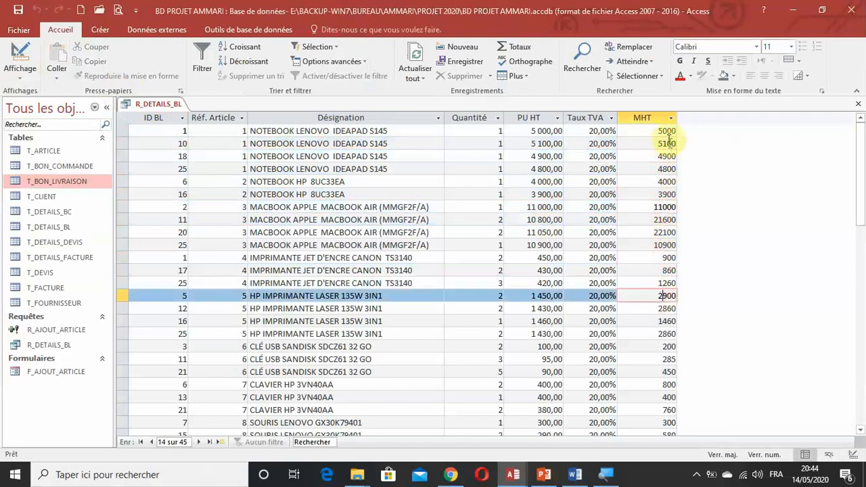
click(21, 60)
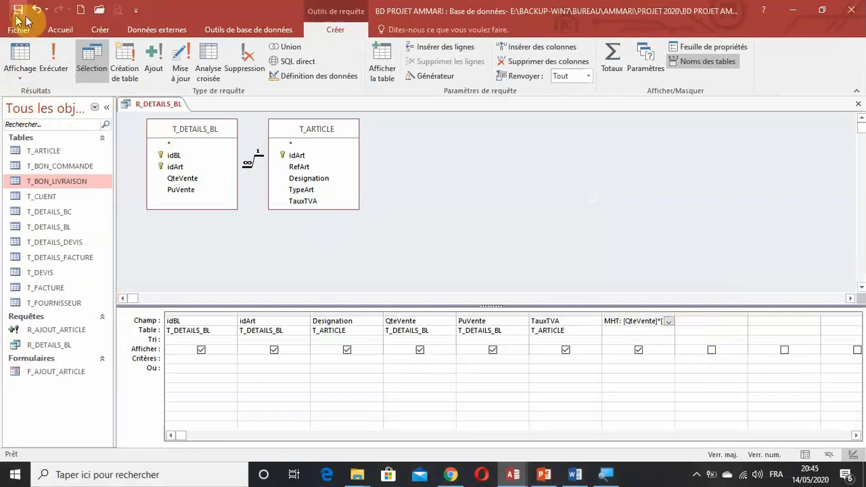
Step: Build the calculated field MTVA: [TauxTVA]*[MHT] in the column after MHT with the expression builder
click(690, 323)
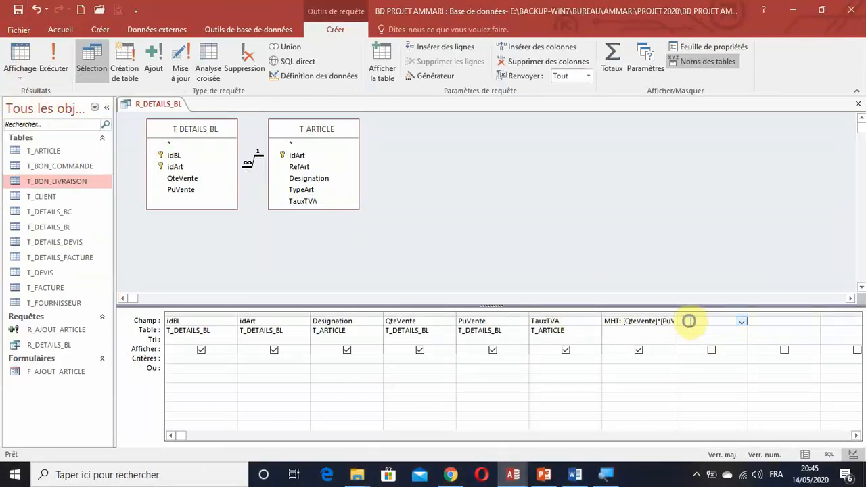
right_click(691, 322)
click(714, 406)
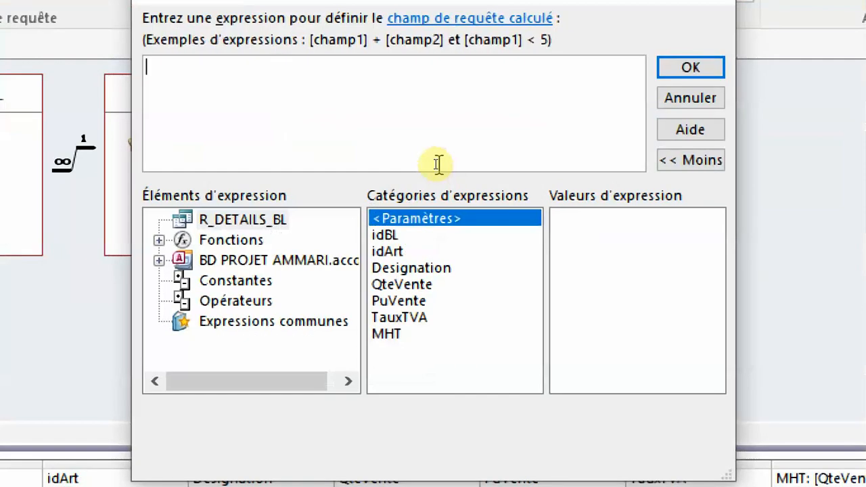
text(MTVA)
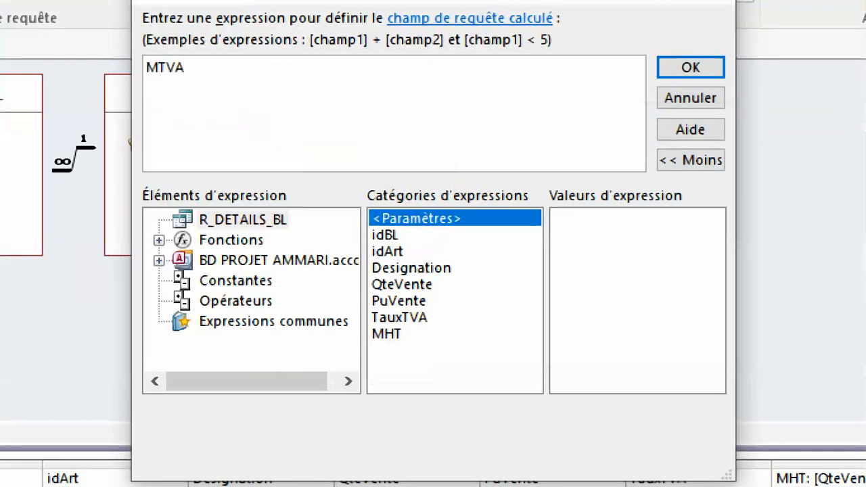
text(:)
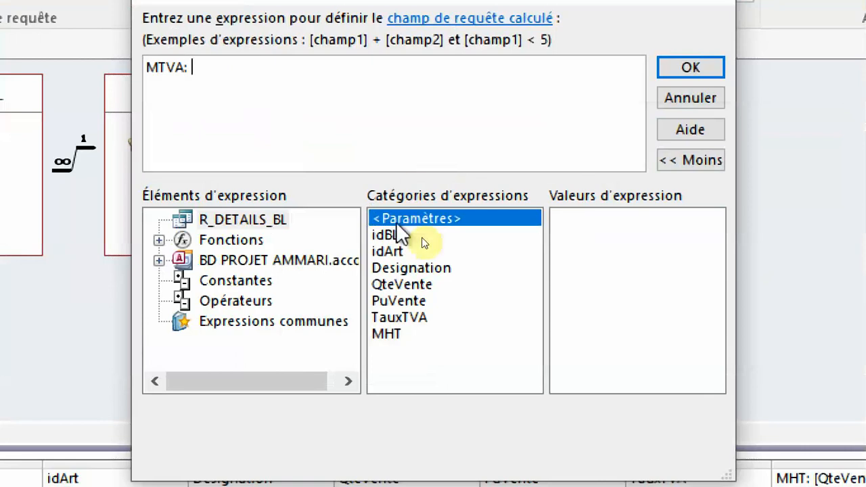
double_click(405, 316)
double_click(222, 67)
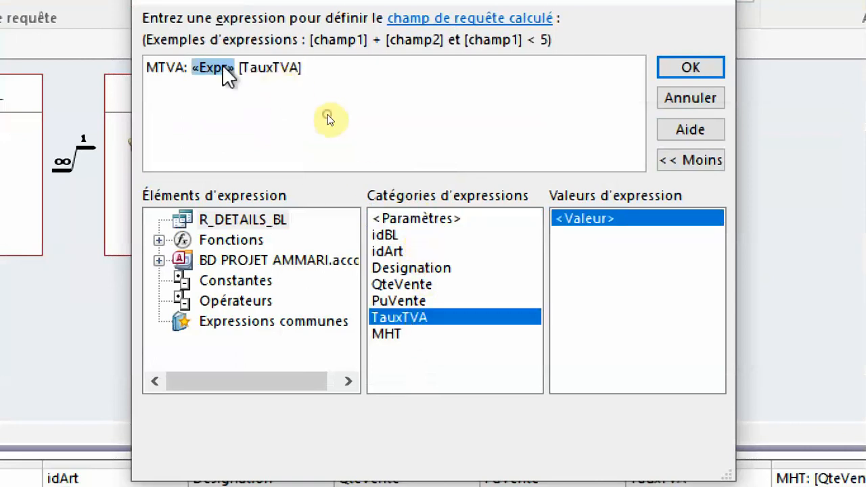
key(Delete)
click(303, 71)
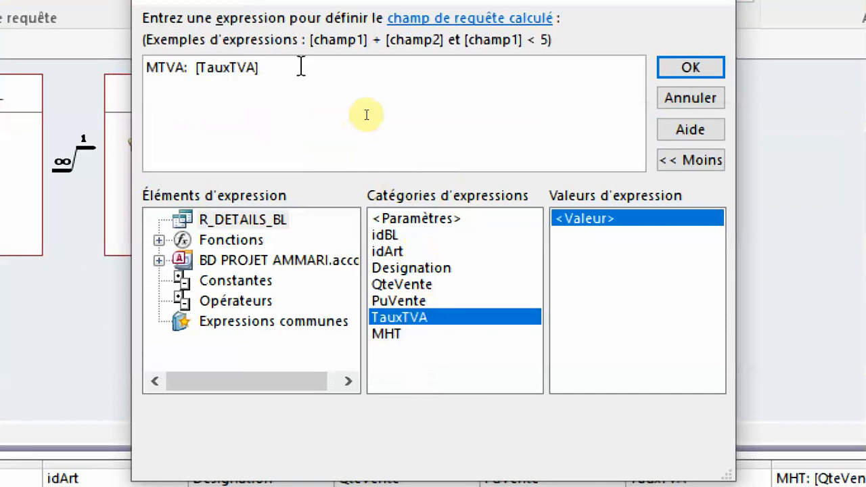
text(*)
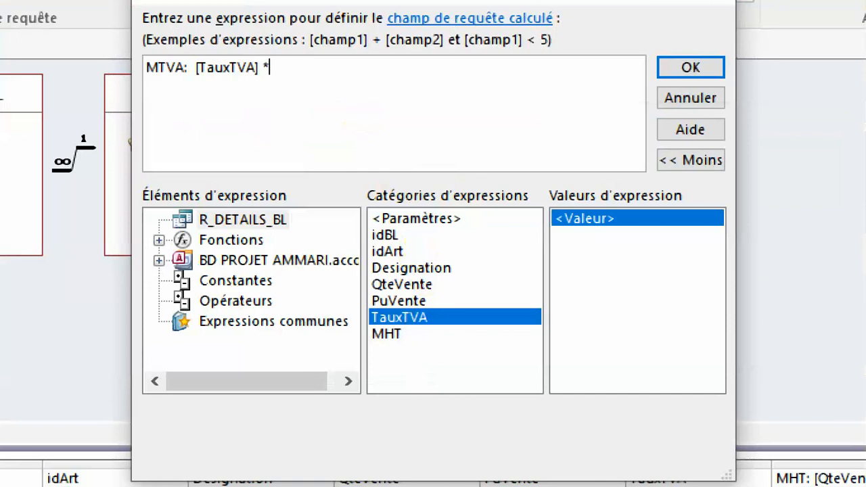
double_click(394, 333)
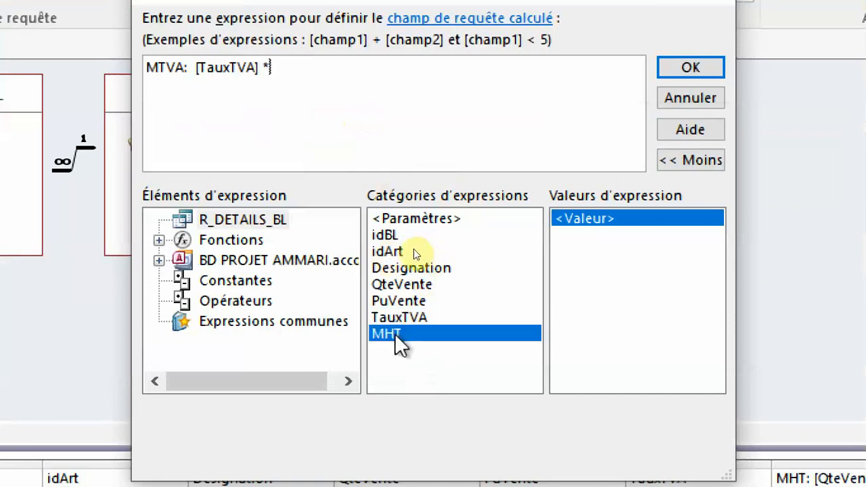
click(714, 59)
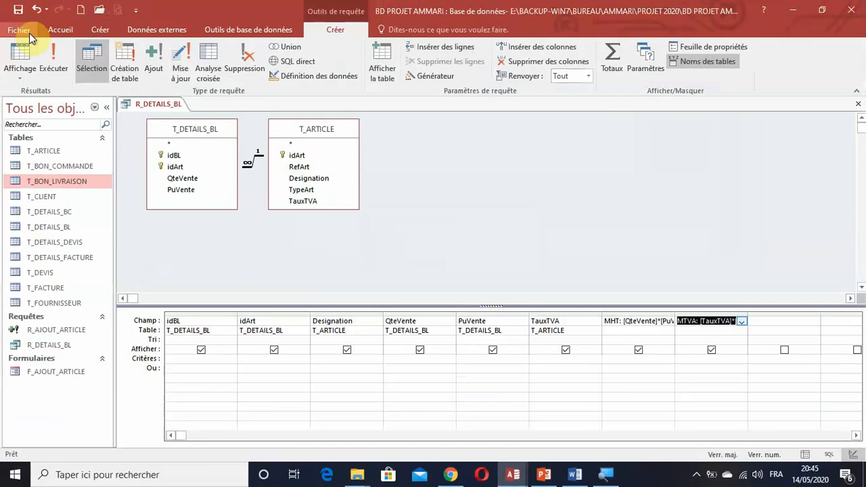
key(super+s)
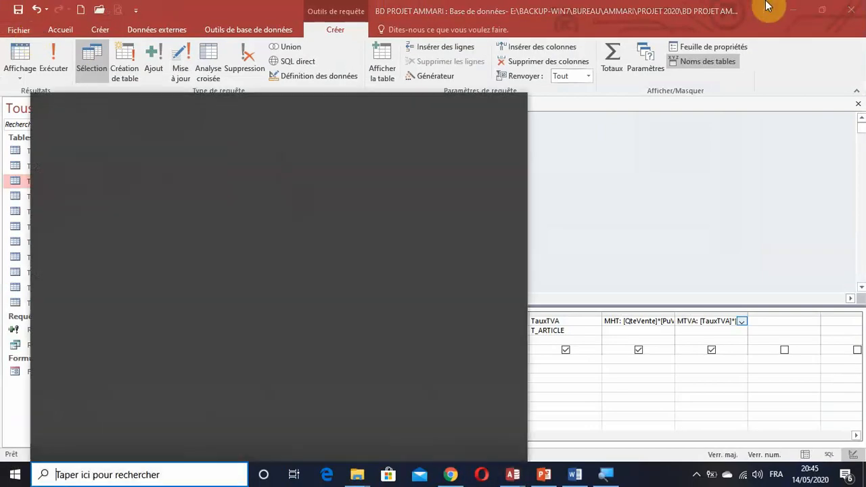
click(722, 9)
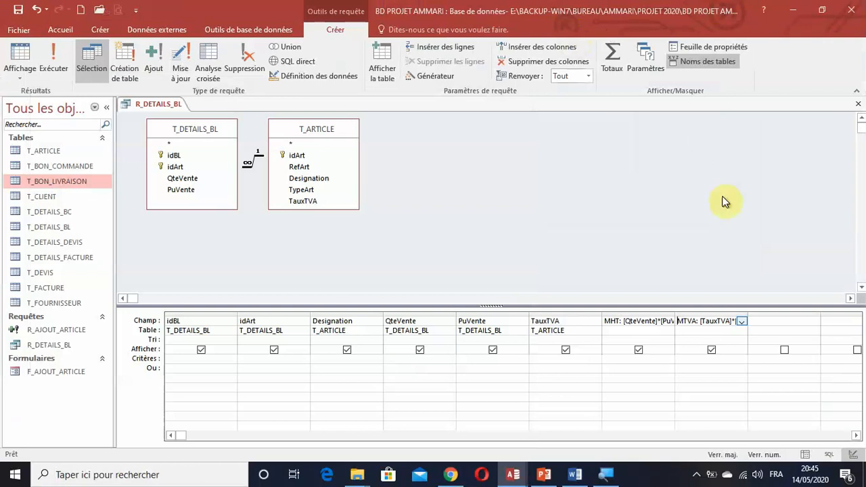
Step: Build the calculated field MTTC: [MHT]+[MTVA] in the column after MTVA, and run the query
click(773, 321)
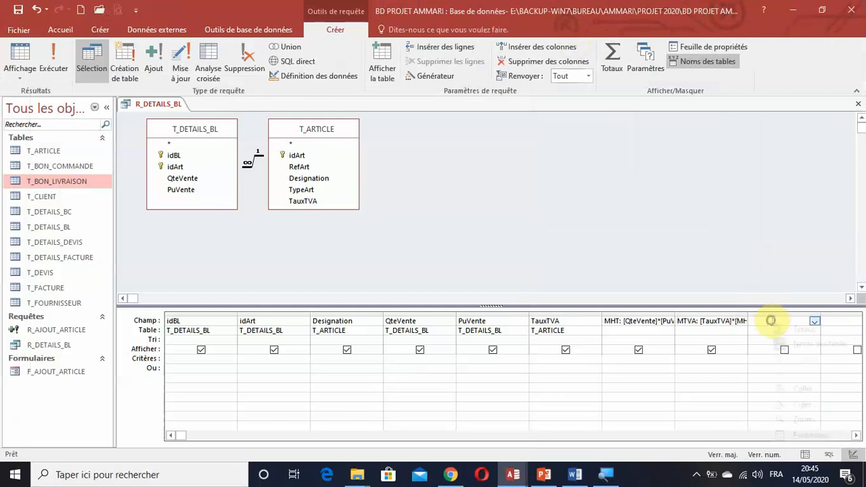
right_click(771, 323)
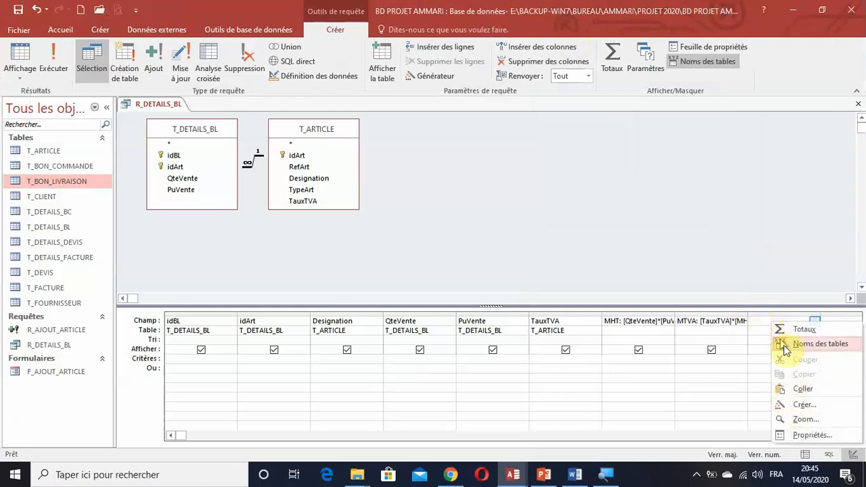
click(798, 404)
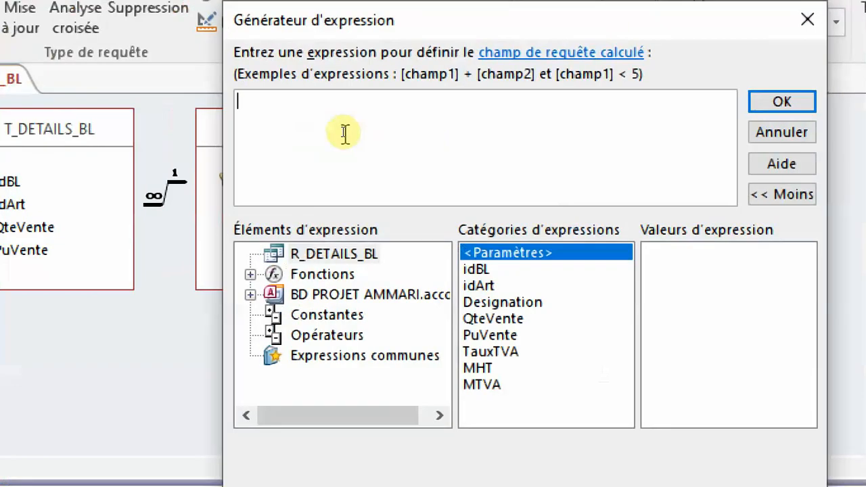
text(M)
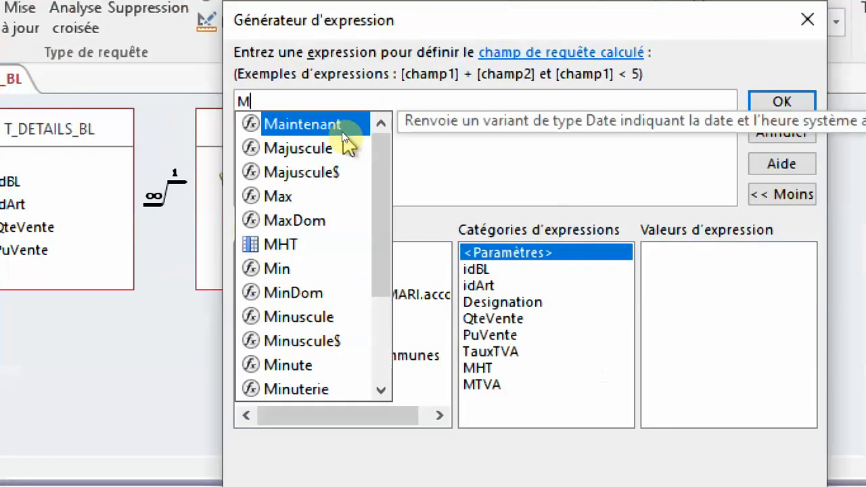
text(TTC:)
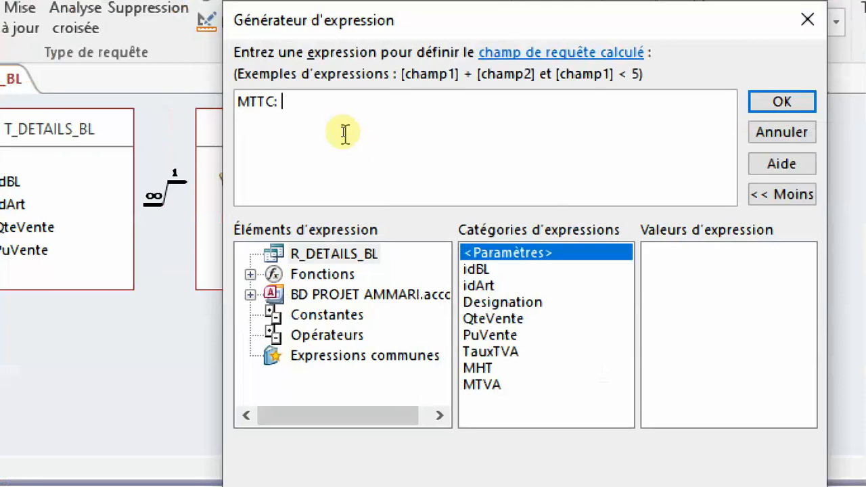
double_click(477, 367)
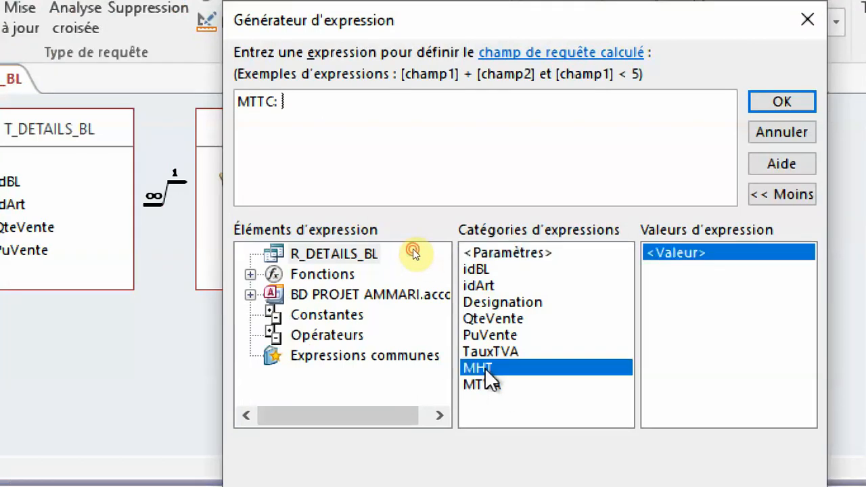
click(304, 115)
key(Delete)
click(410, 116)
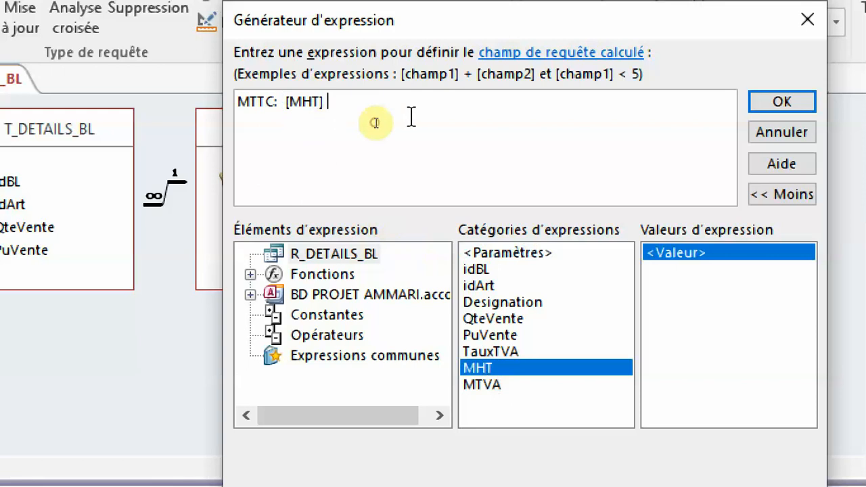
text(+)
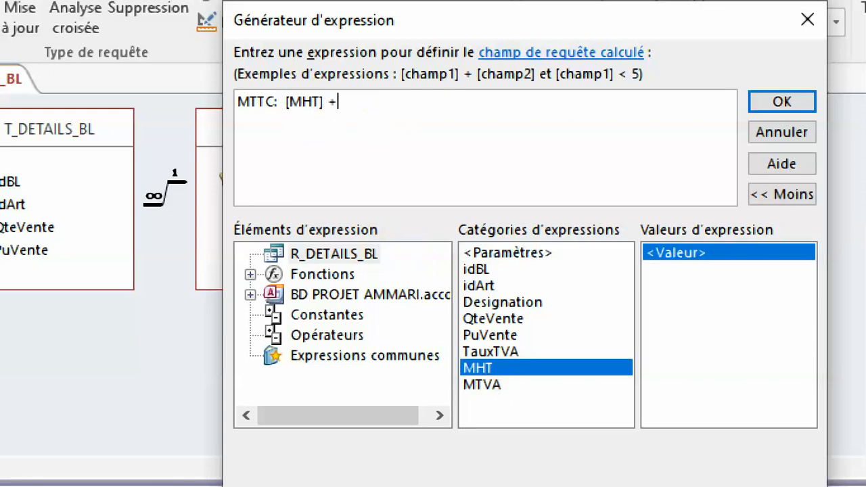
double_click(491, 383)
click(762, 103)
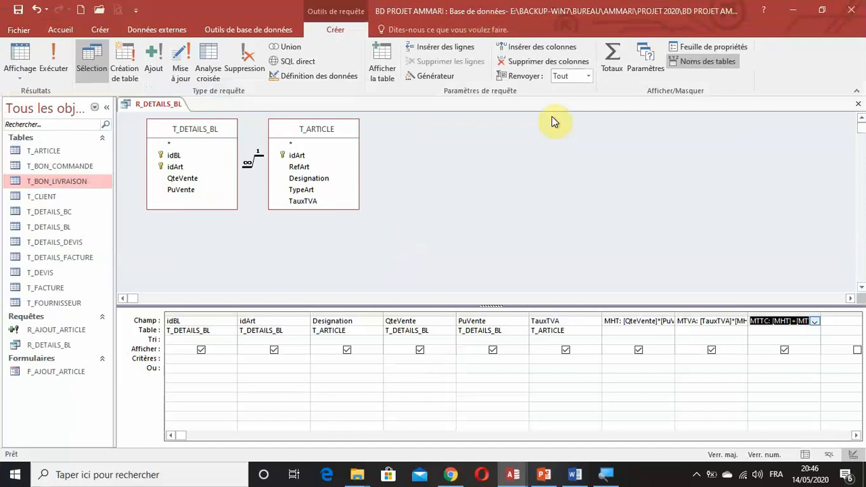
click(53, 64)
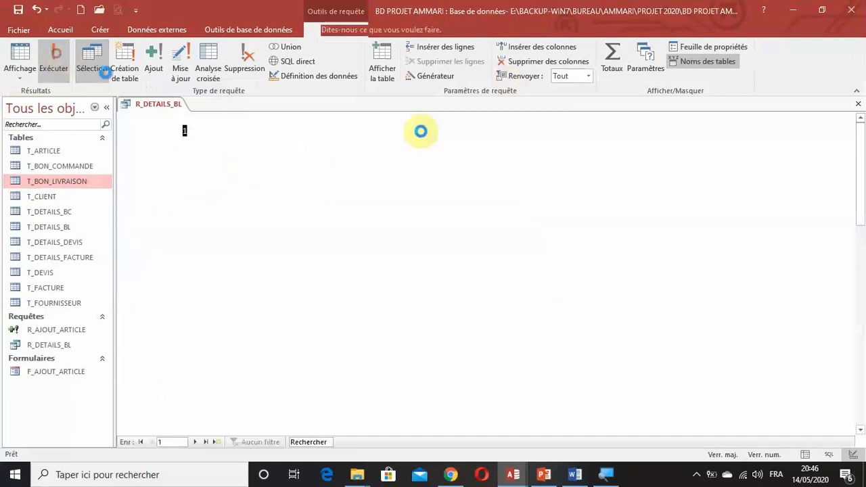
Step: Fit the MTVA and MTTC columns to their contents in the query results and check the amounts across several rows
double_click(735, 119)
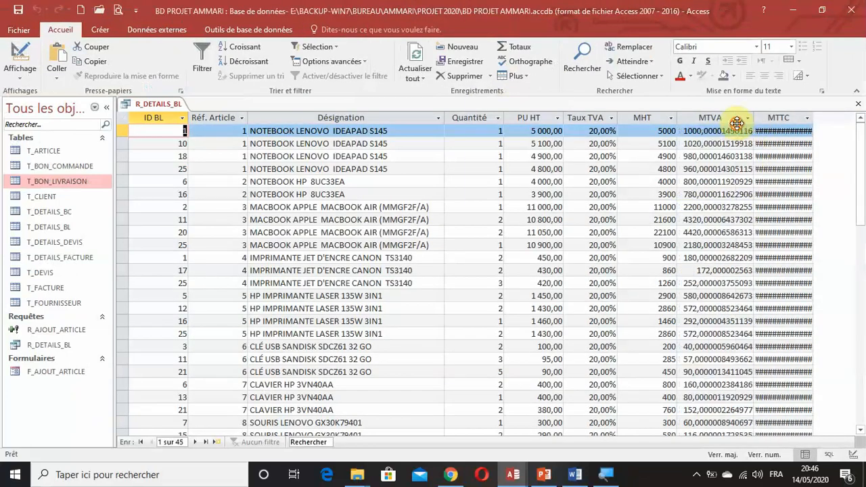
click(725, 140)
click(699, 157)
click(757, 174)
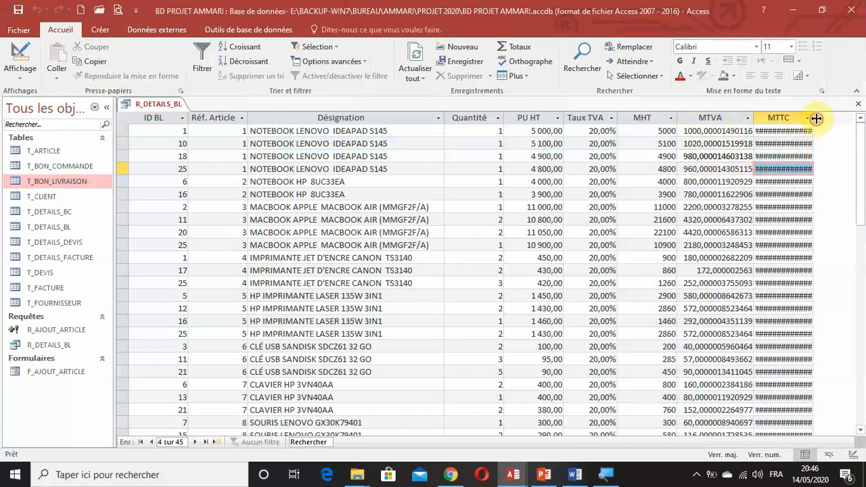
double_click(816, 118)
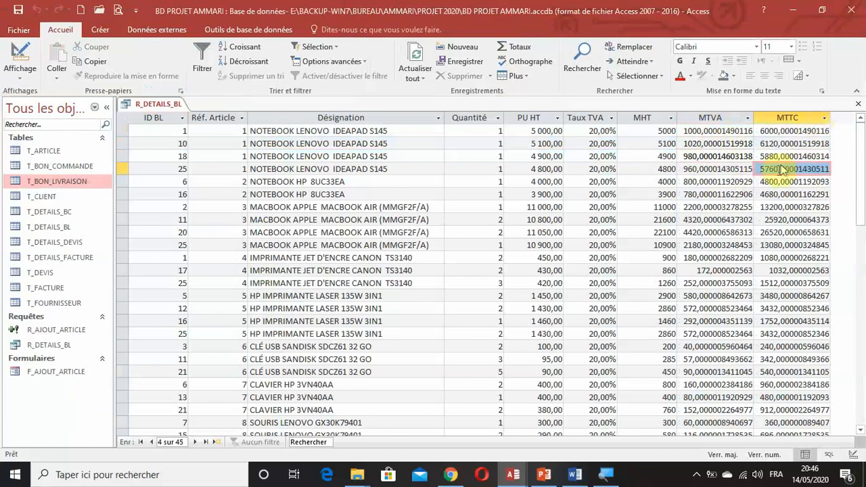
click(686, 195)
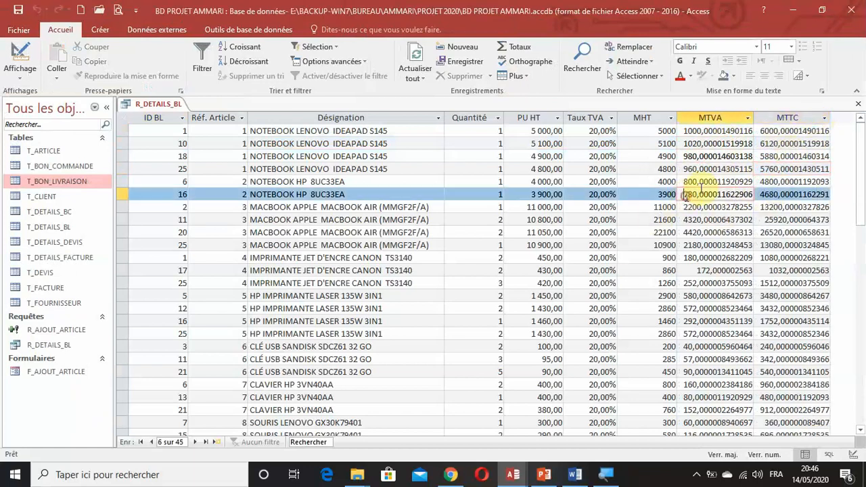
click(684, 145)
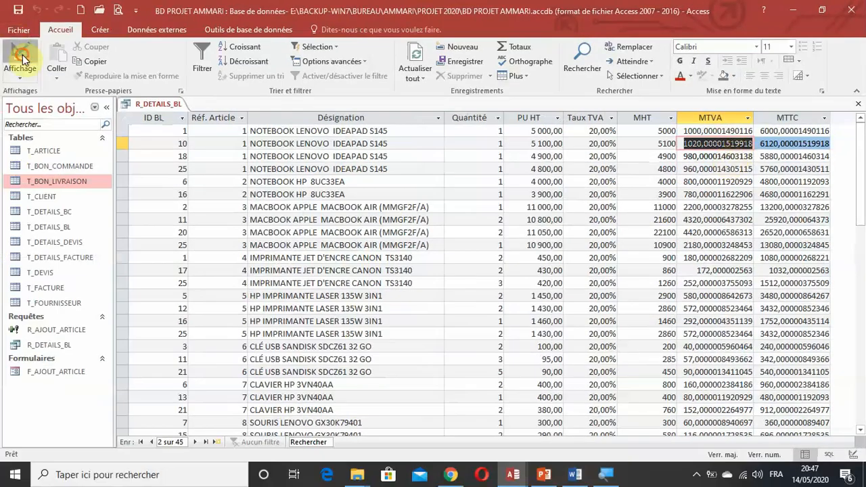
Step: In design view, round the MHT field to two decimals with the expression builder: Round([QteVente]*[PuVente];2)
click(22, 57)
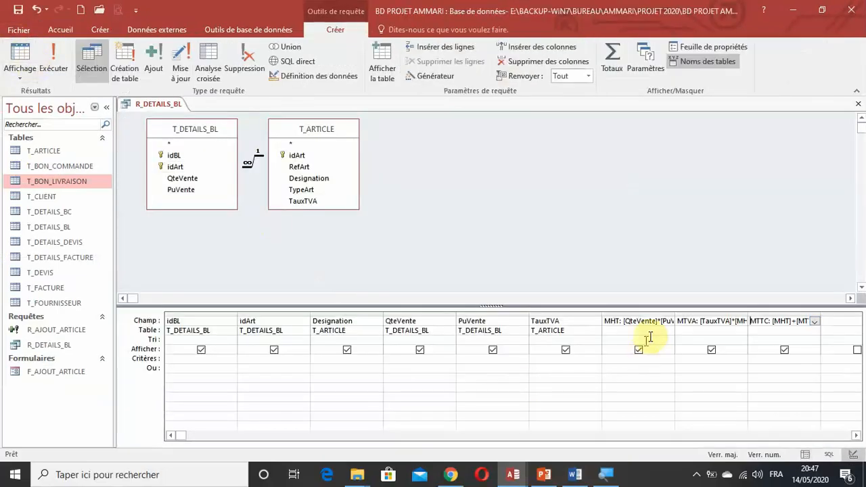
click(626, 321)
click(625, 321)
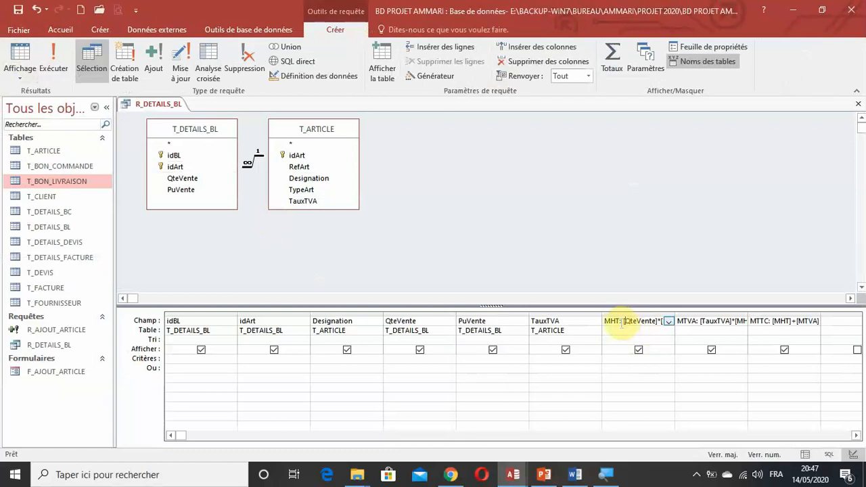
click(620, 321)
click(614, 321)
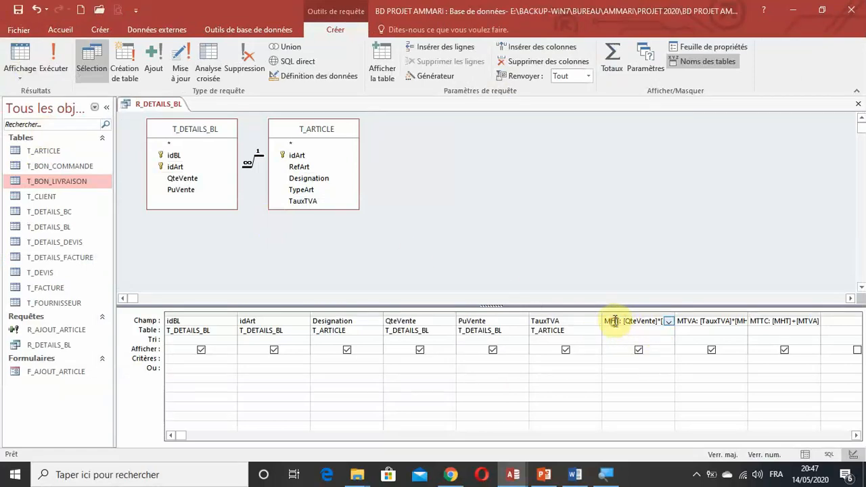
click(423, 78)
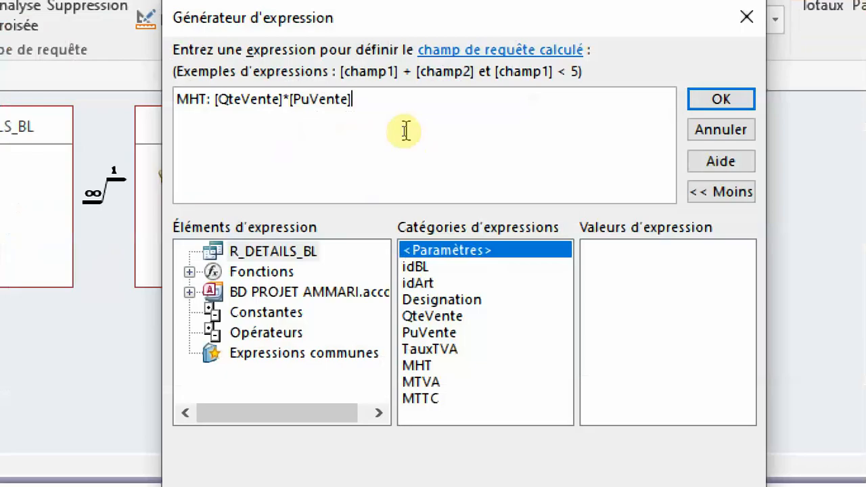
click(216, 103)
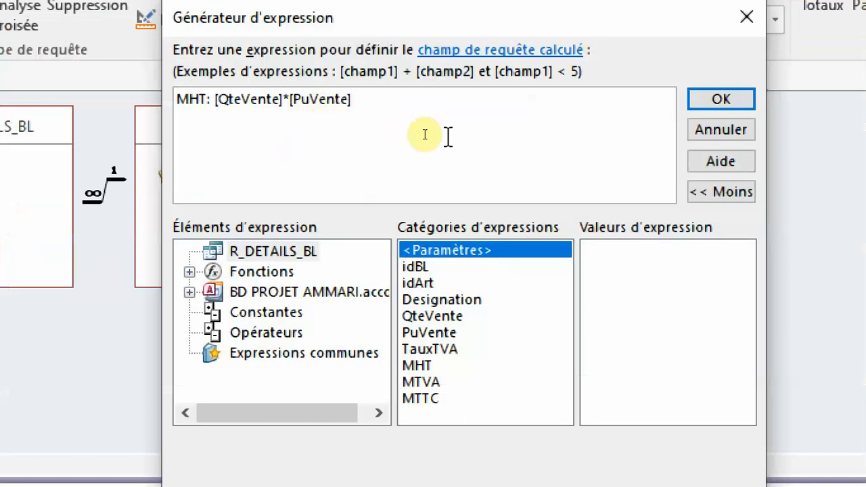
text(ROUN)
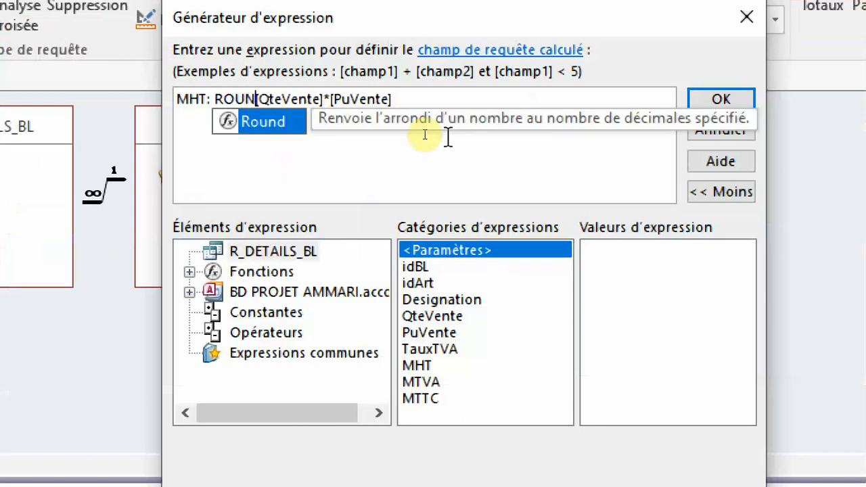
double_click(267, 121)
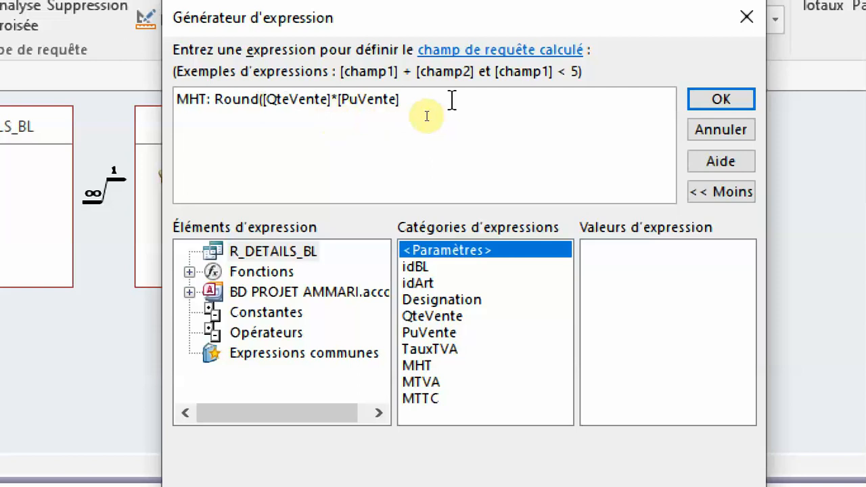
text(;)
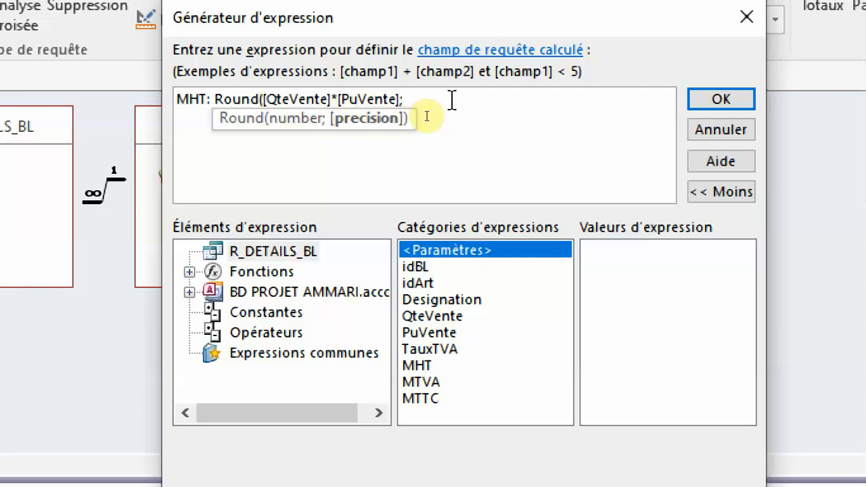
text(2)
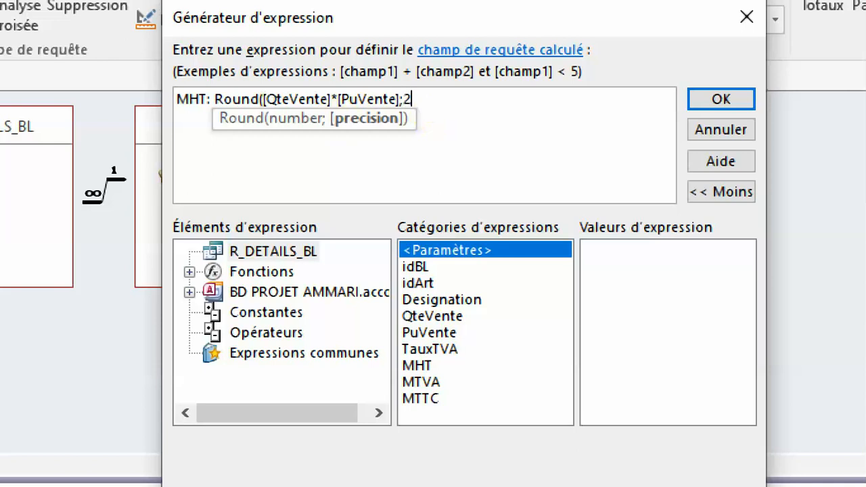
text())
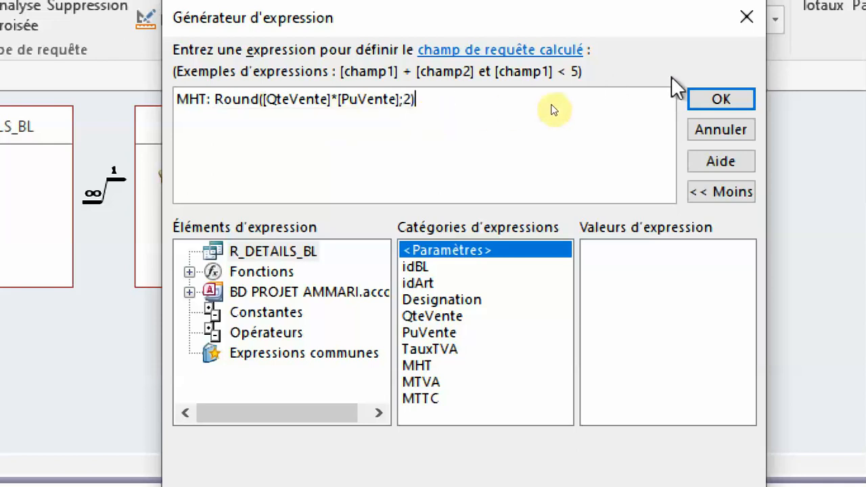
click(737, 100)
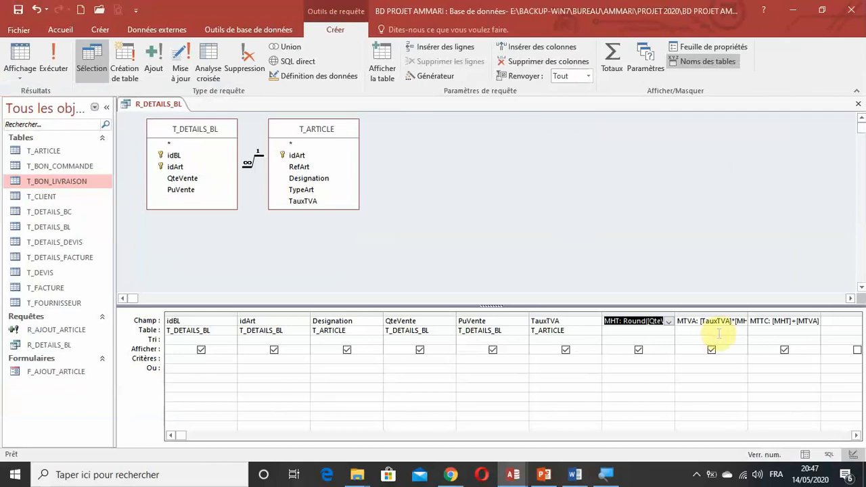
Step: Round the MTVA field to two decimals with the expression builder: Round([TauxTVA]*[MHT];2)
click(689, 320)
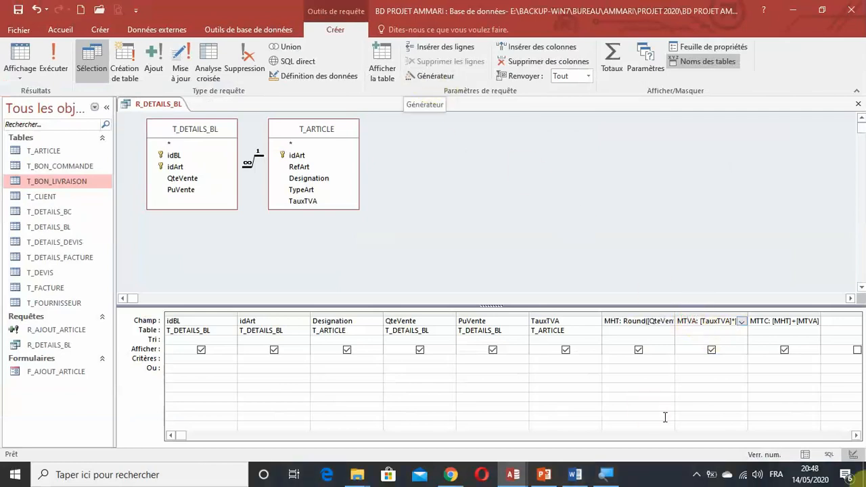
right_click(690, 318)
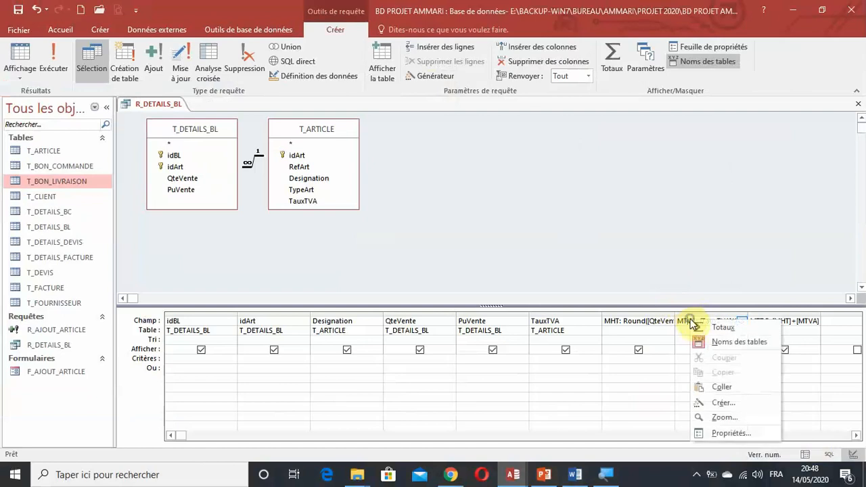
click(708, 402)
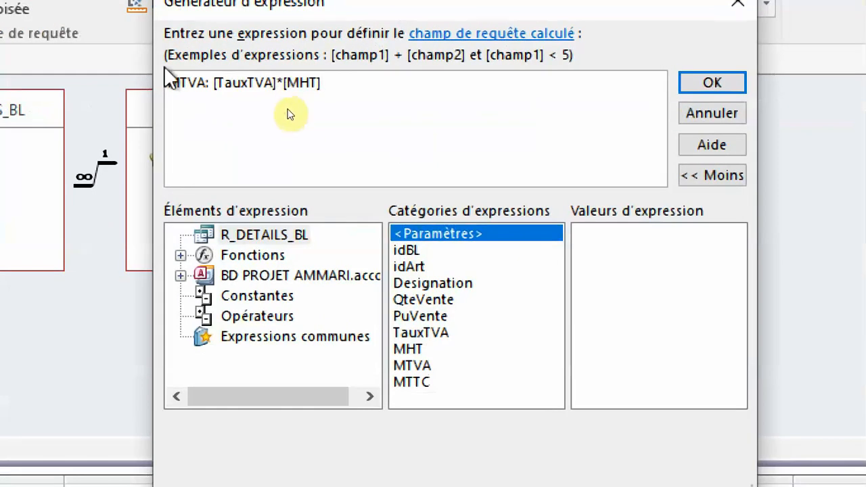
click(215, 83)
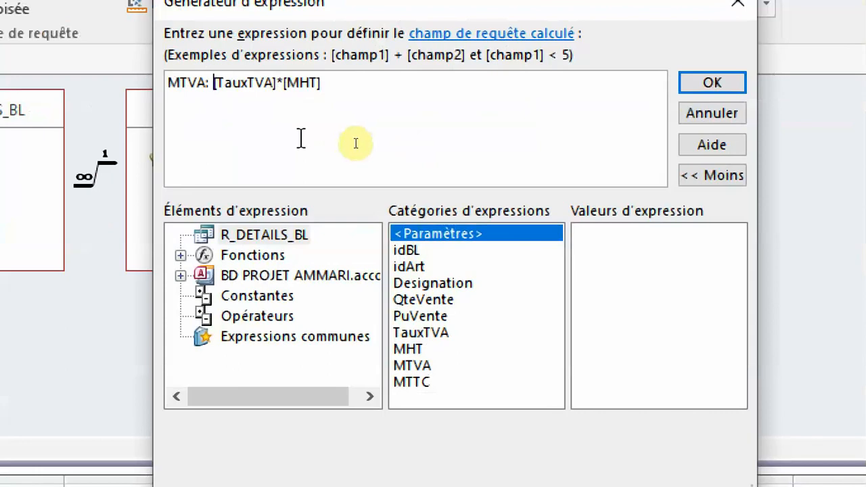
text(round()
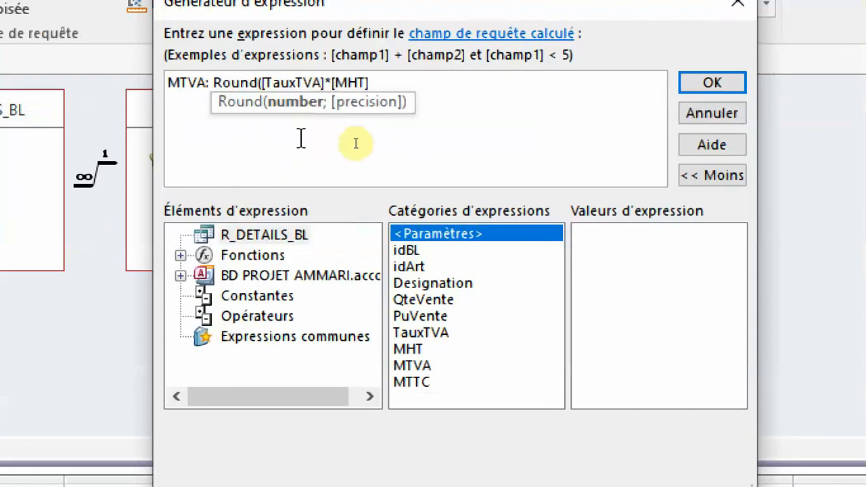
click(382, 84)
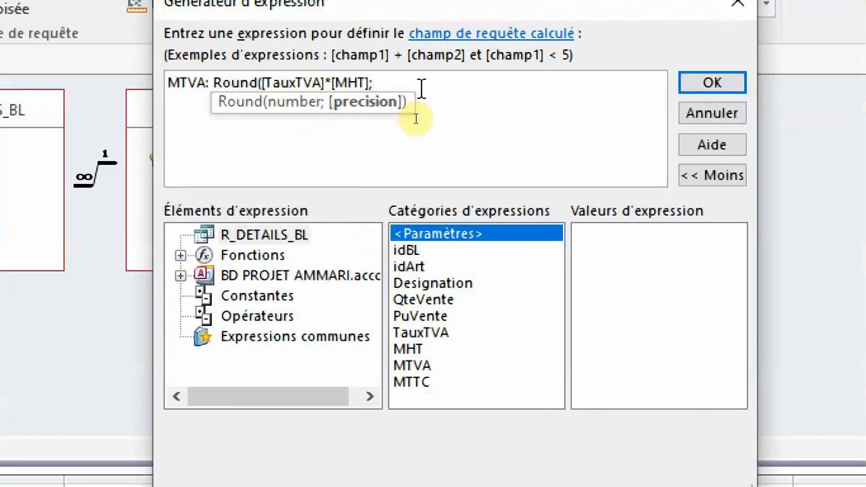
text(2))
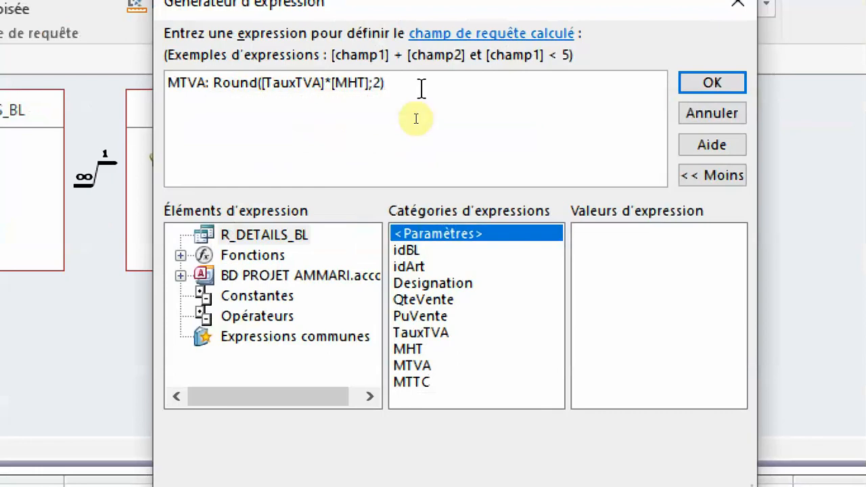
click(701, 87)
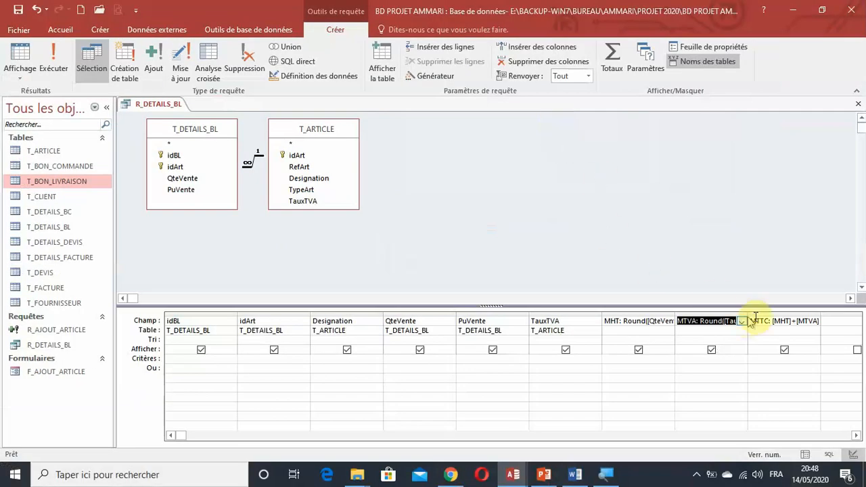
Step: Round the MTTC field to two decimals with the expression builder: Round([MHT]+[MTVA];2)
click(763, 321)
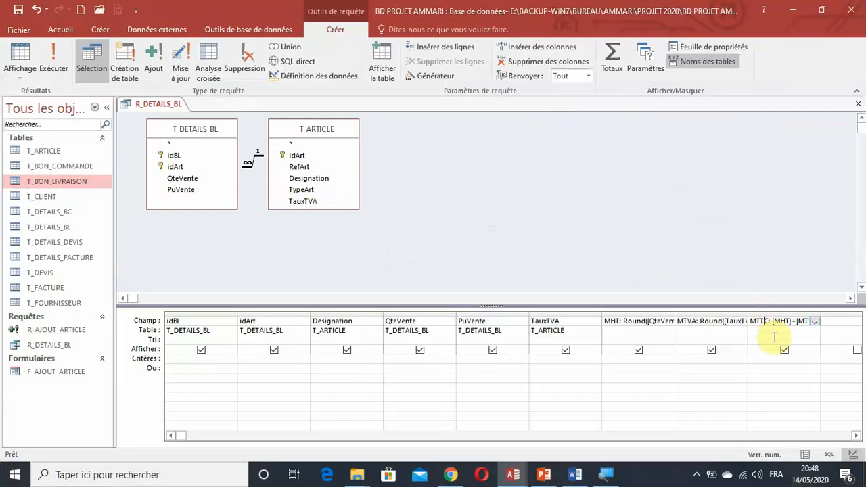
right_click(768, 323)
click(798, 403)
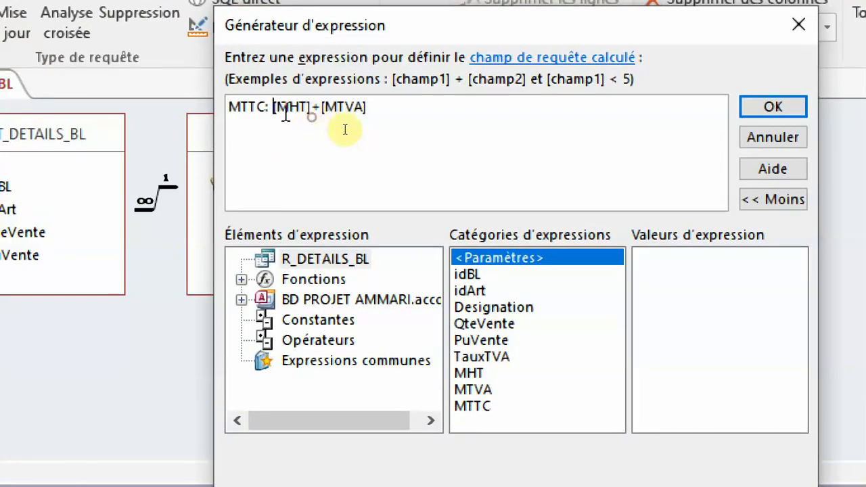
text(round()
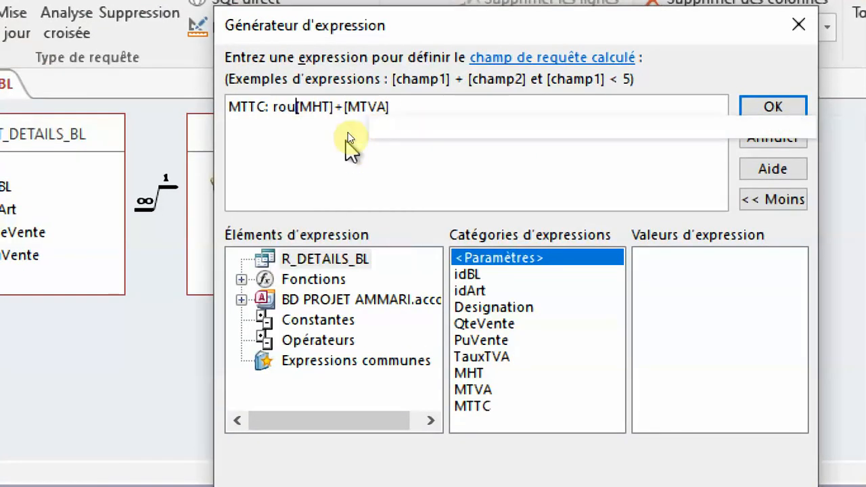
click(448, 111)
text(;)
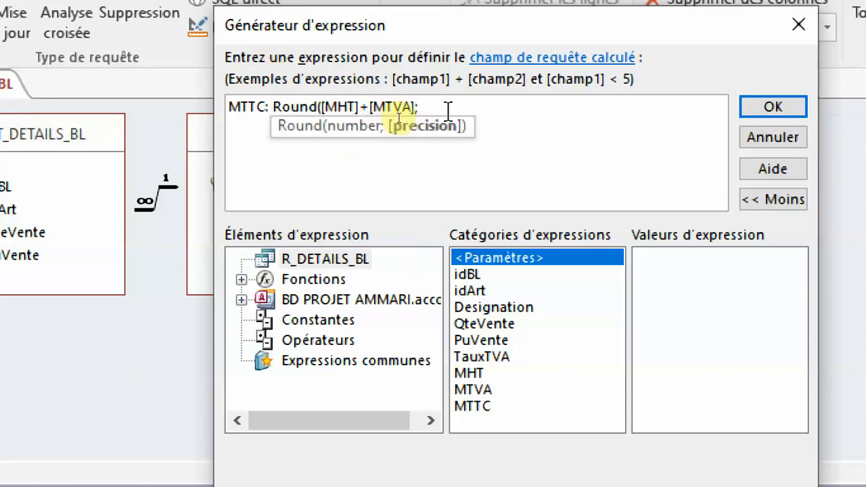
text(2))
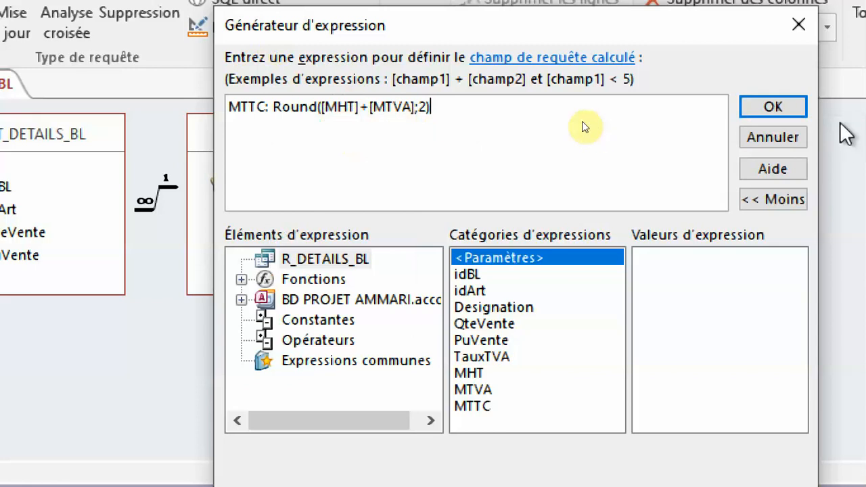
click(772, 107)
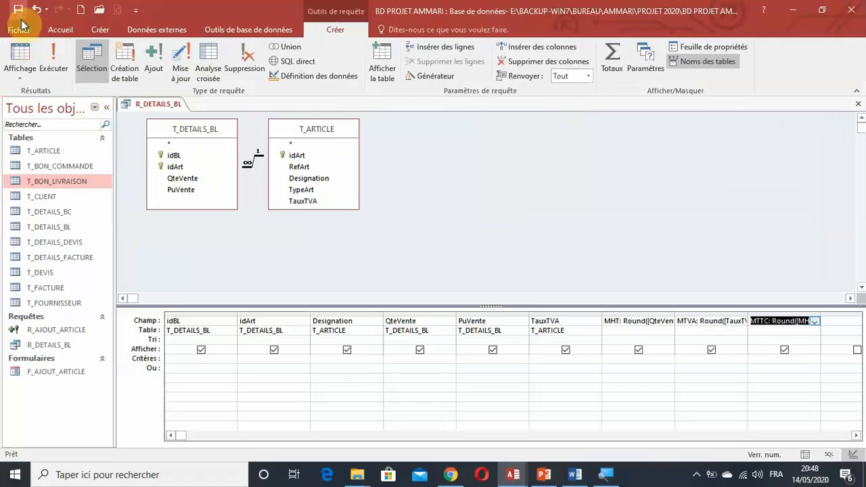
Step: Run the query and check the rounded MTVA amounts in the results
click(45, 60)
click(735, 143)
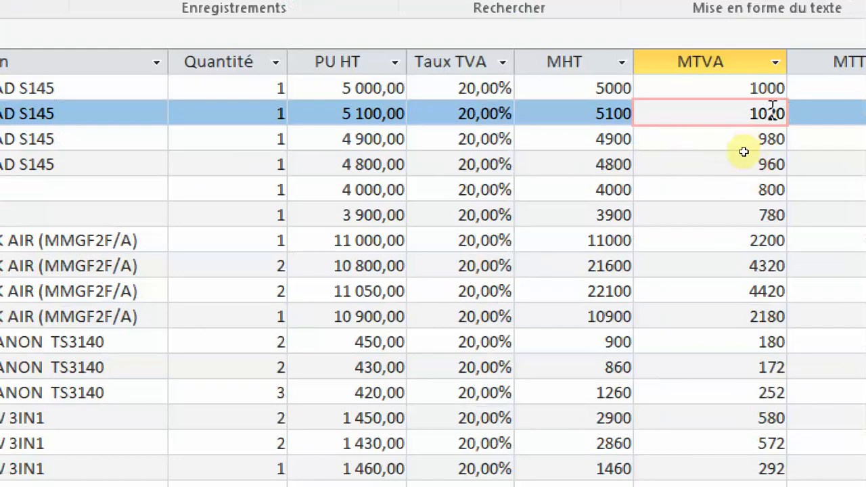
click(733, 111)
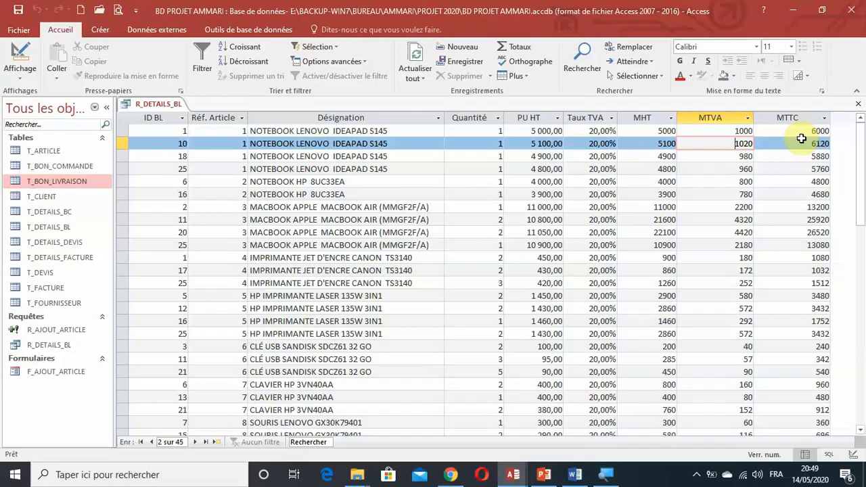
Step: Switch the R_DETAILS_BL query back to design view
click(19, 76)
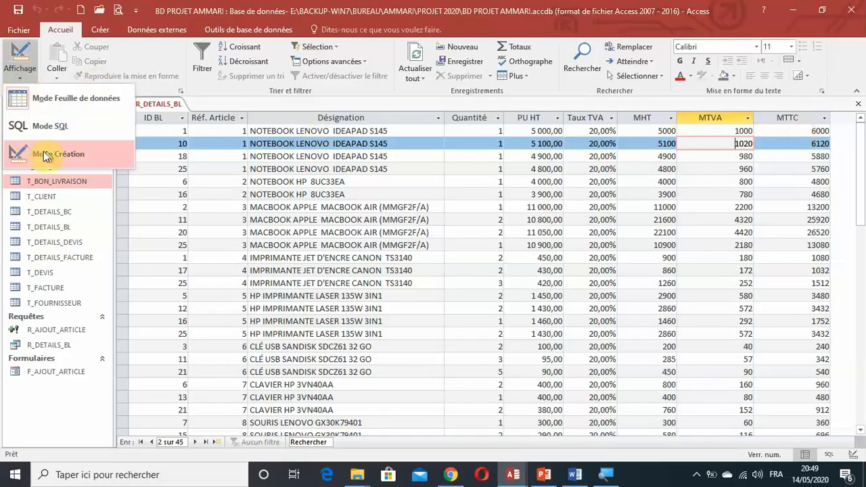
click(44, 157)
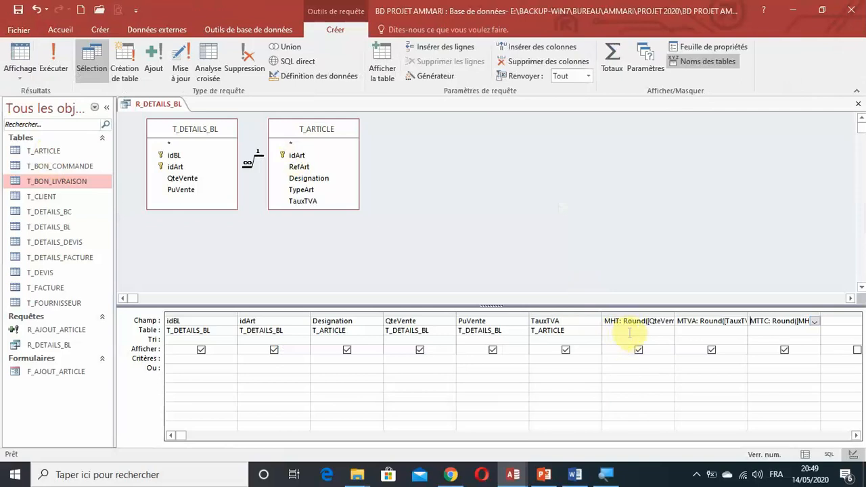
click(613, 321)
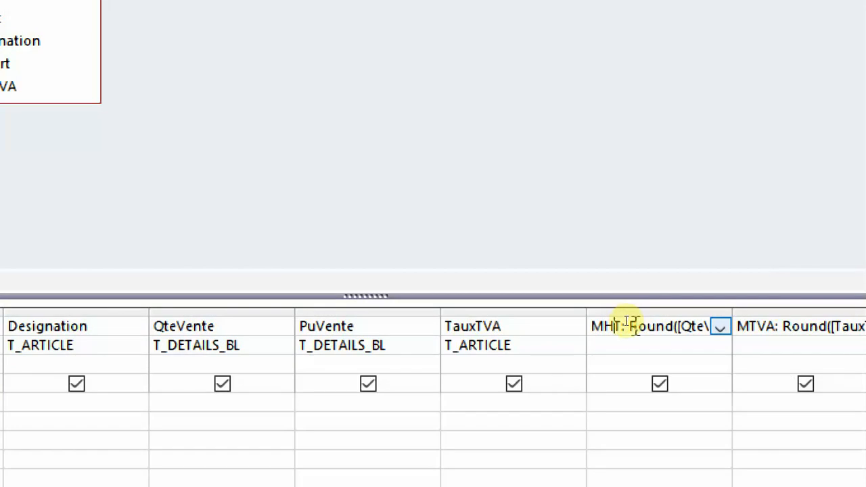
drag(628, 309, 744, 326)
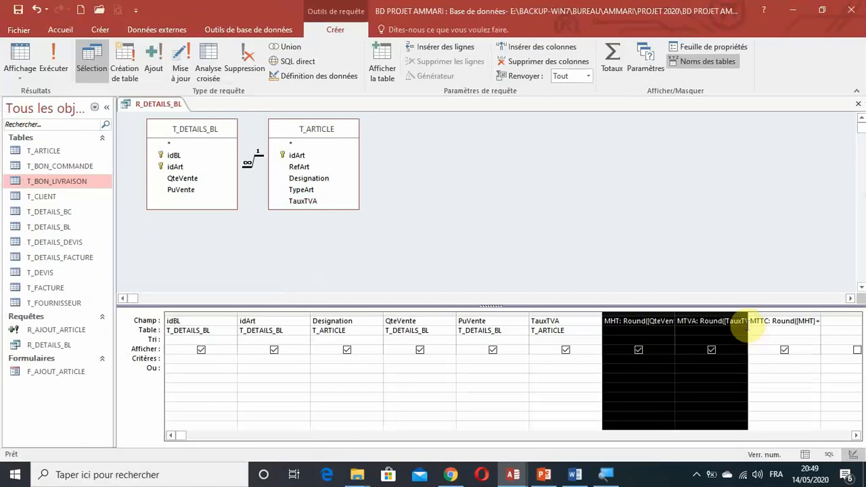
shift+click(768, 321)
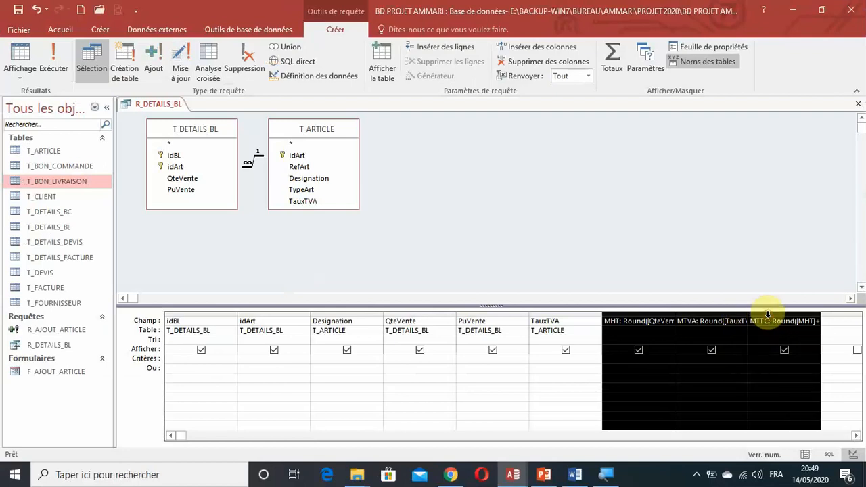
right_click(651, 321)
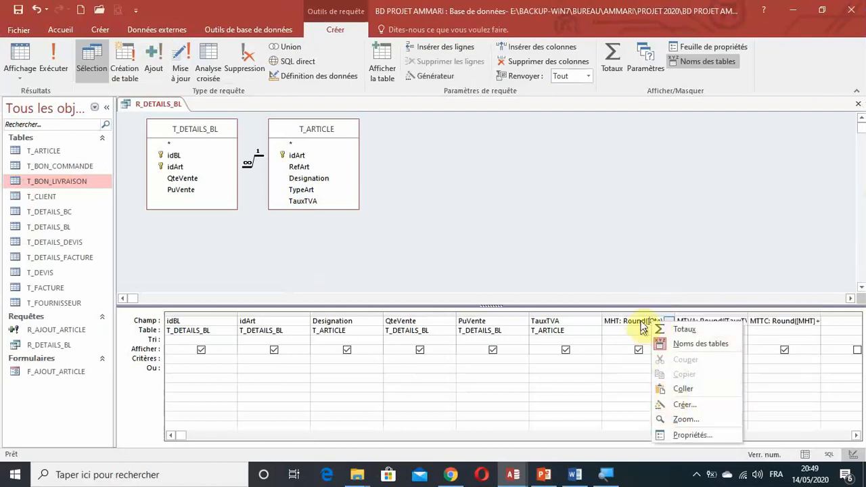
click(642, 324)
click(640, 315)
click(651, 385)
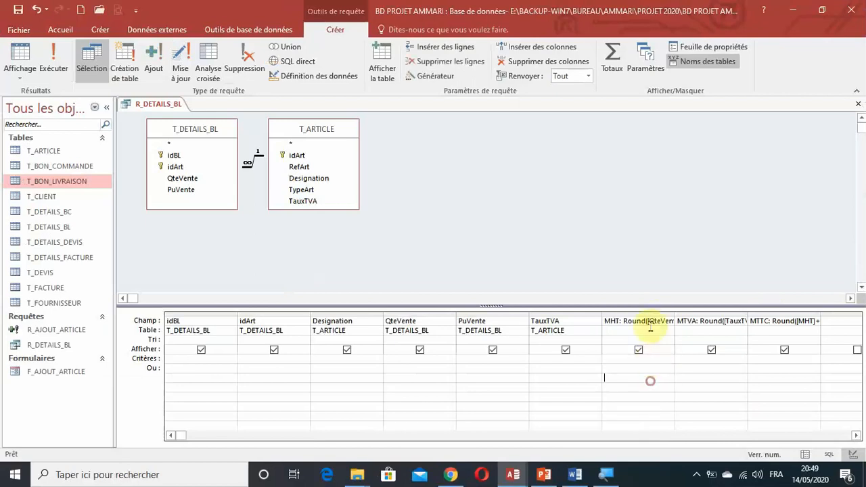
drag(647, 313, 766, 316)
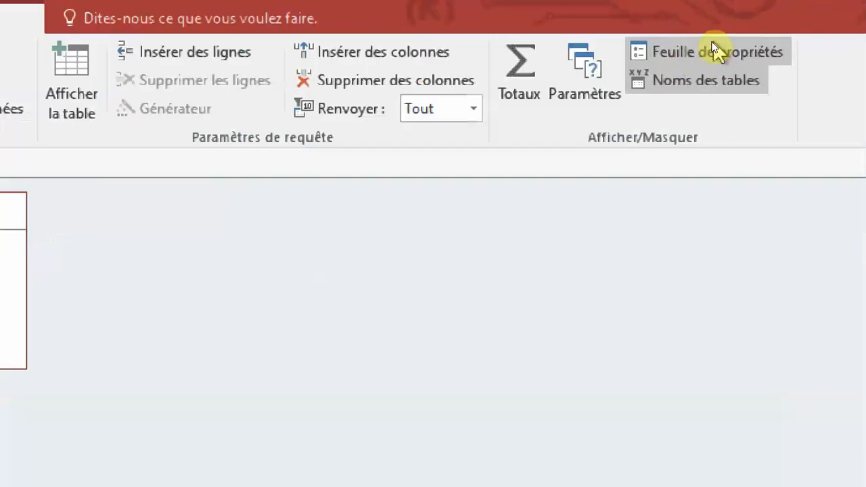
click(715, 51)
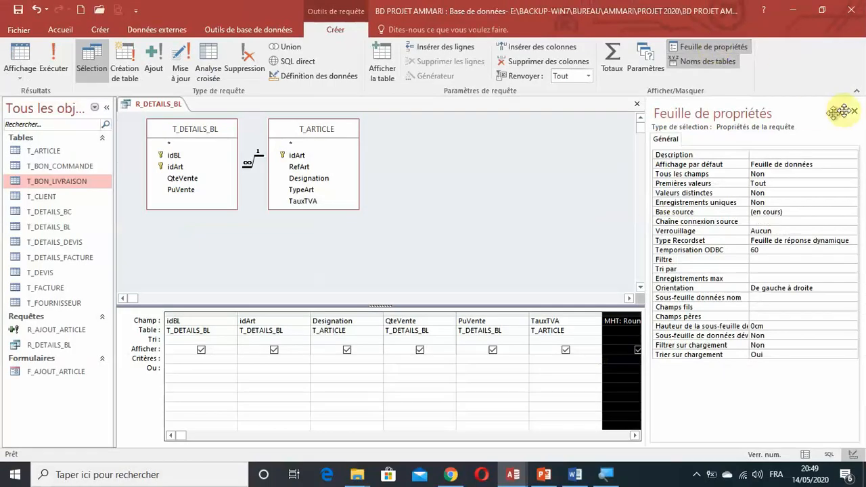
click(854, 111)
click(653, 321)
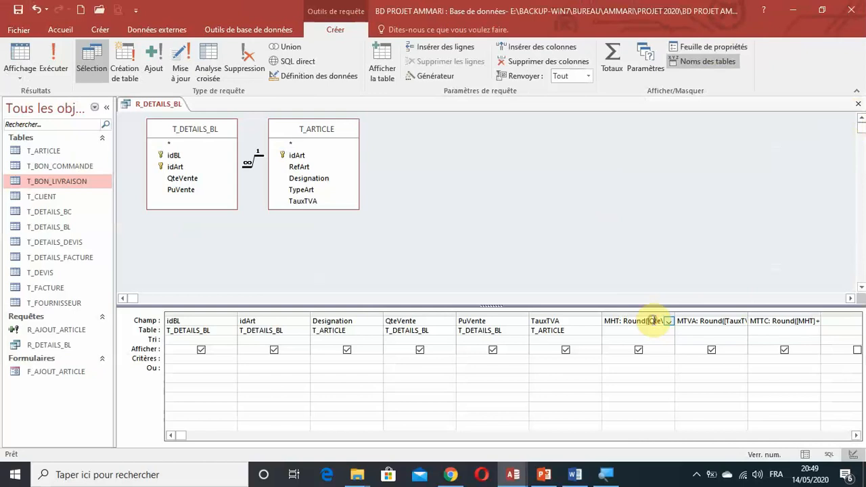
click(699, 49)
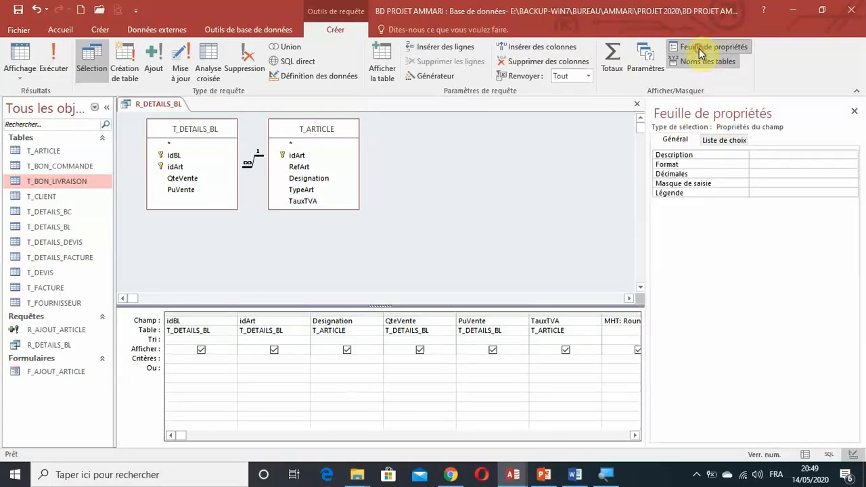
click(853, 111)
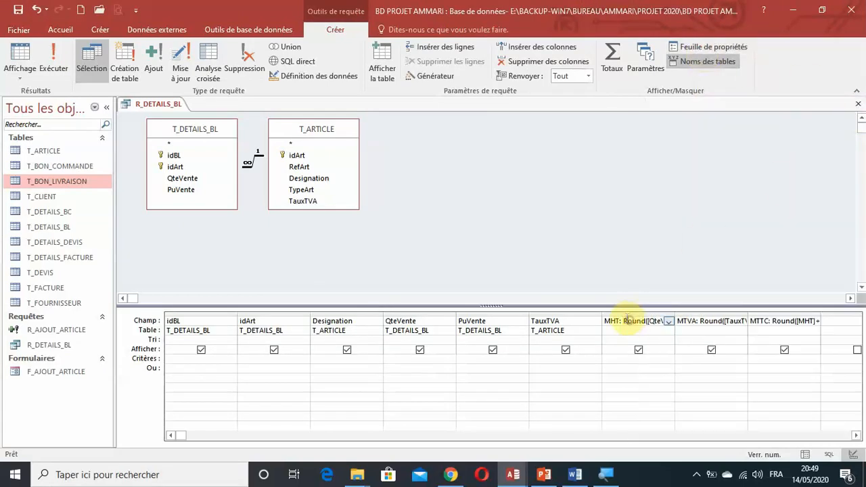
drag(627, 313, 784, 313)
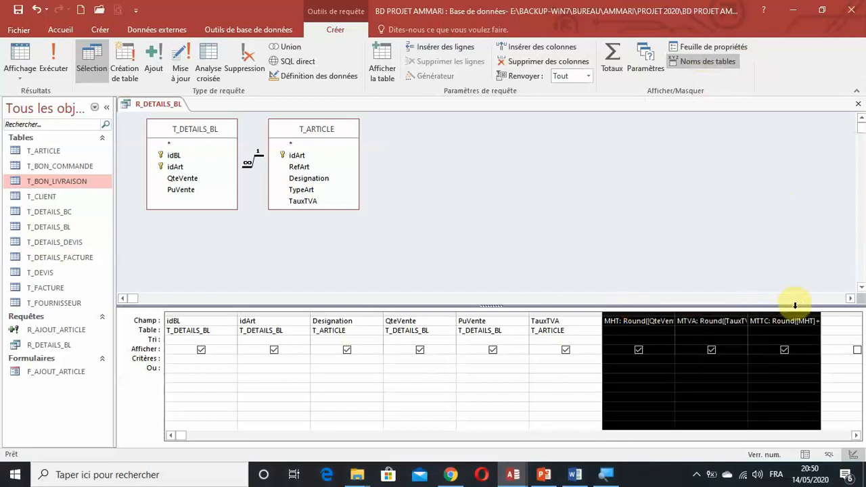
key(F4)
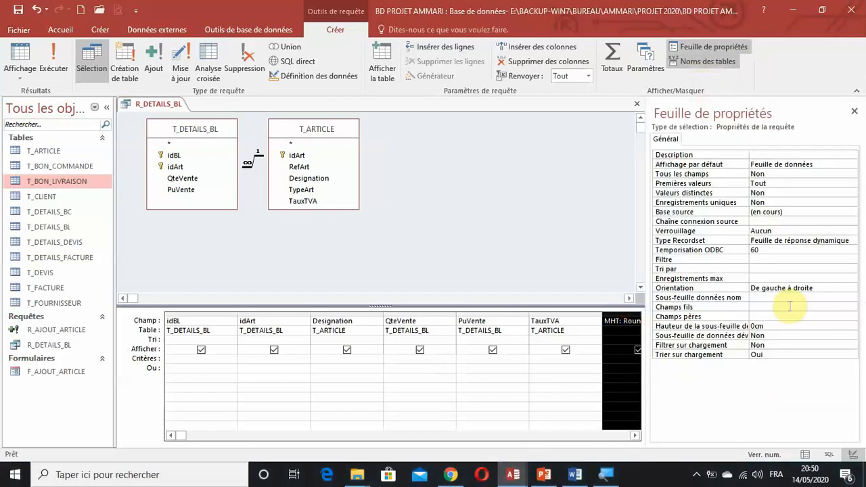
key(F4)
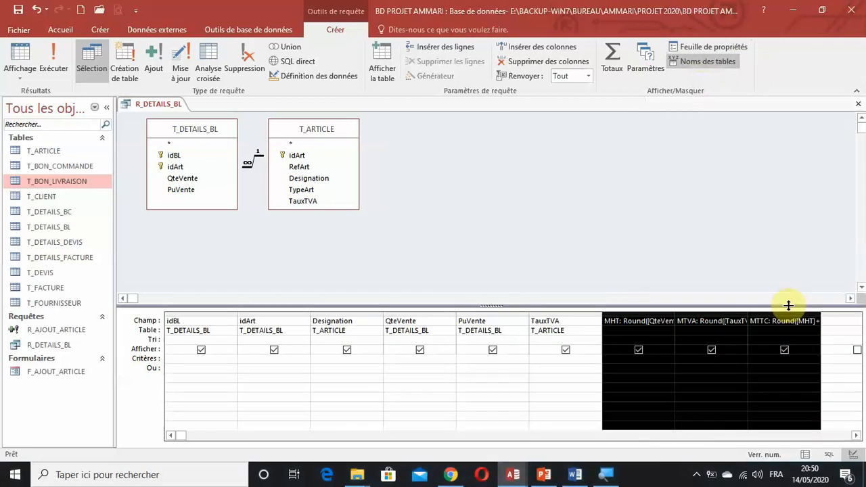
Step: Set the Format property of the calculated MHT field to Standard in its property sheet
click(637, 320)
click(624, 321)
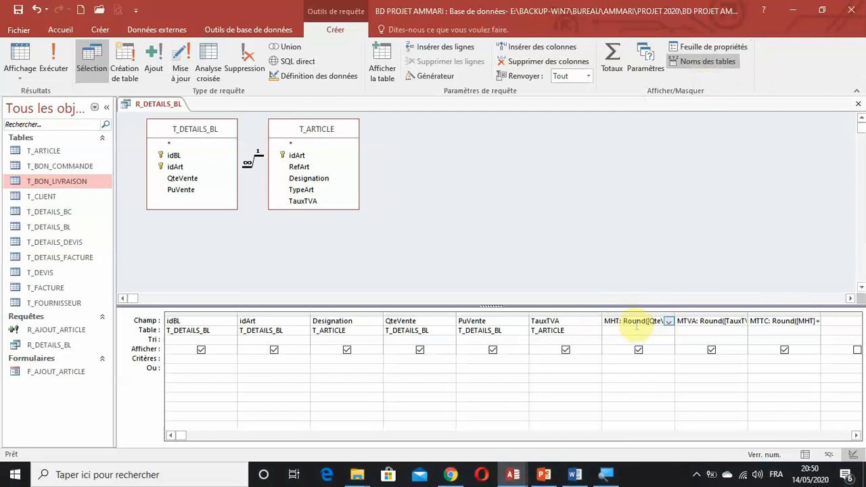
click(701, 48)
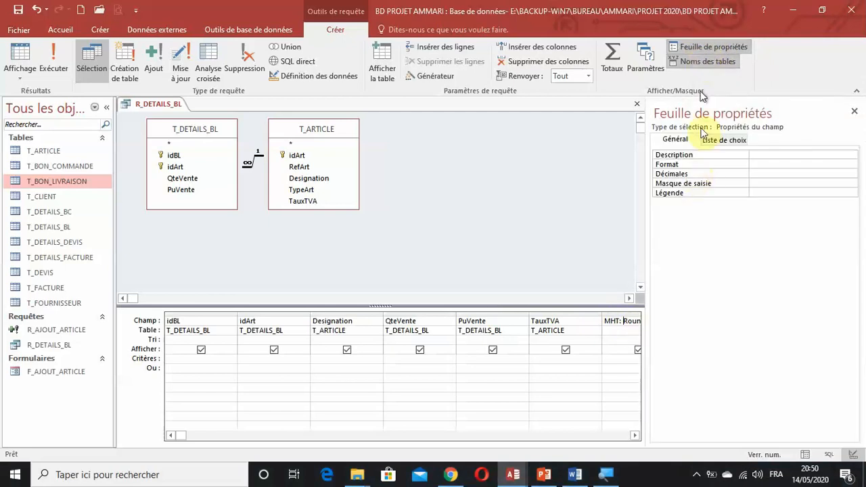
click(678, 165)
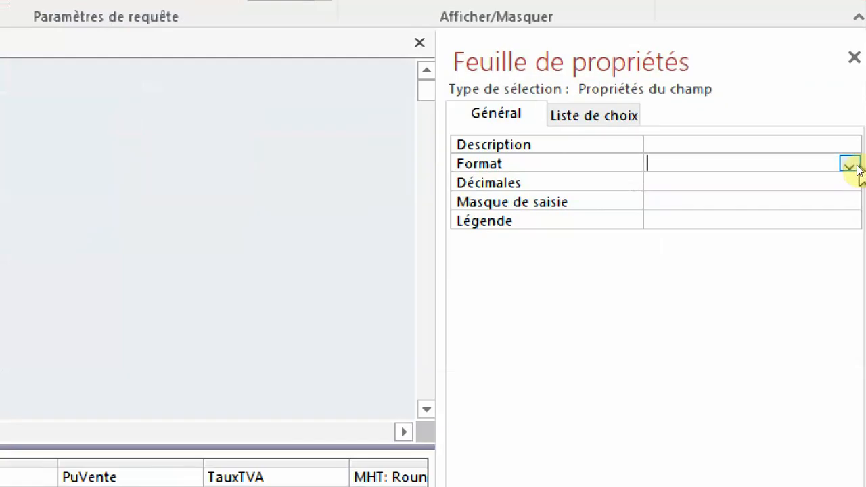
click(849, 164)
click(711, 251)
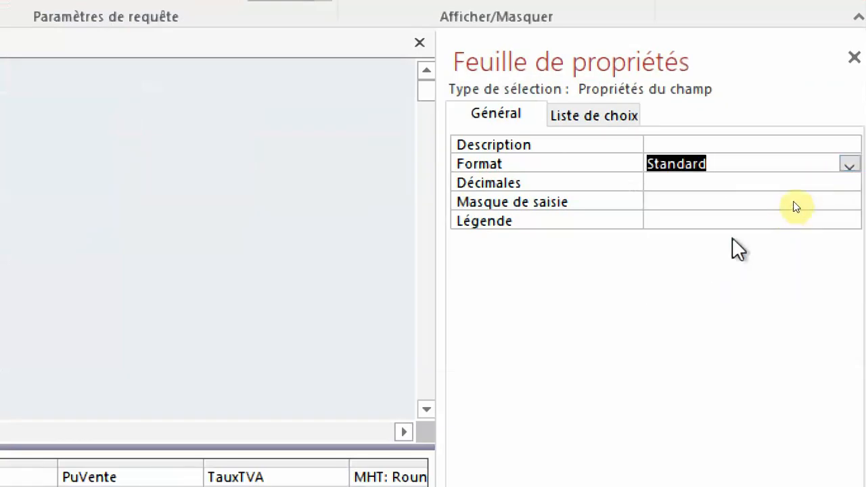
click(850, 166)
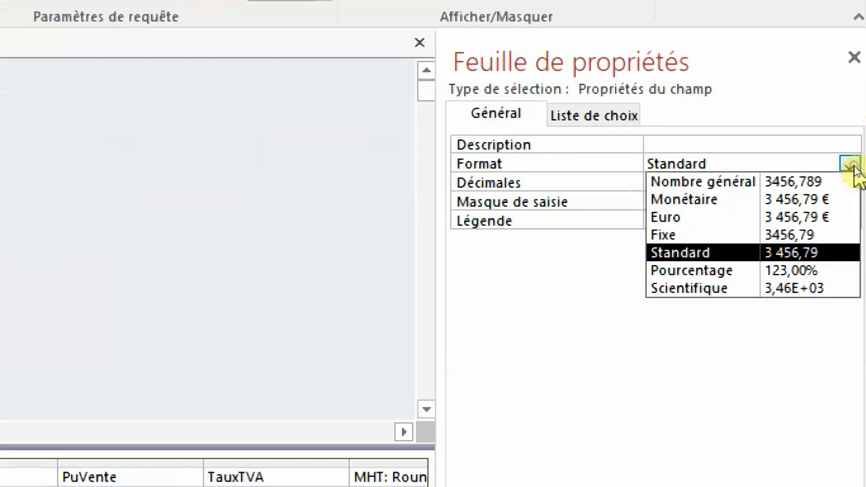
click(800, 251)
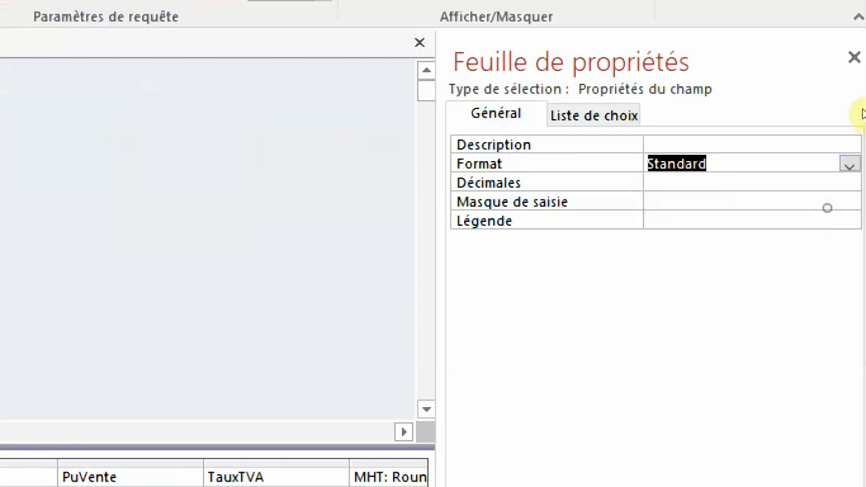
click(854, 58)
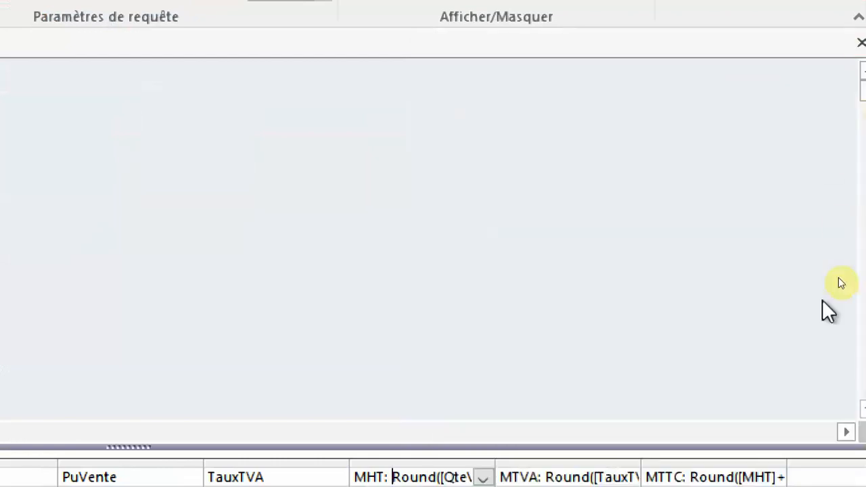
Step: Set the Format property of the calculated MTVA field to Standard
click(548, 477)
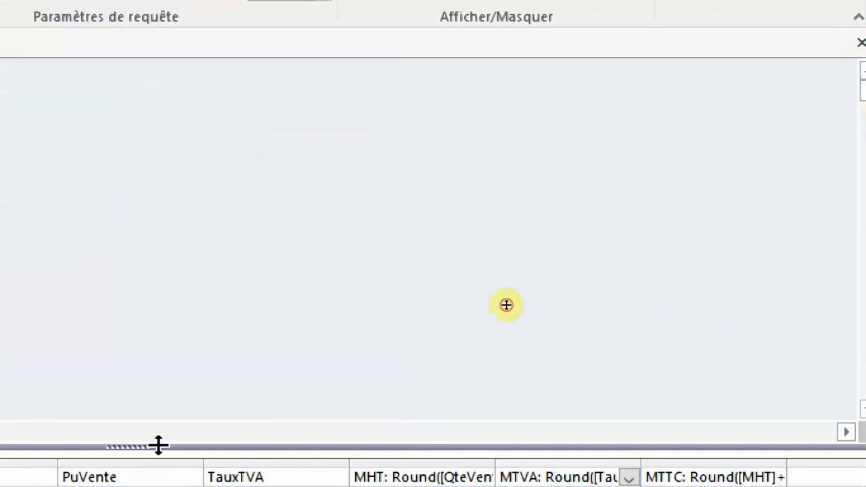
drag(158, 444, 174, 368)
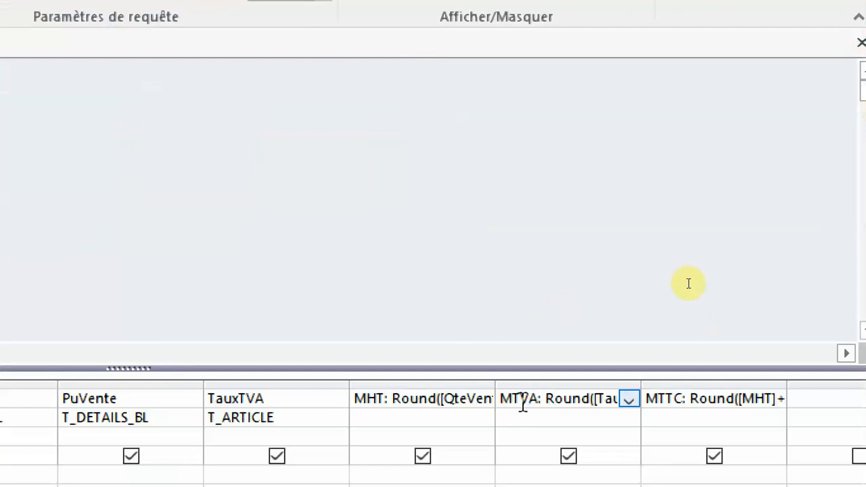
key(F4)
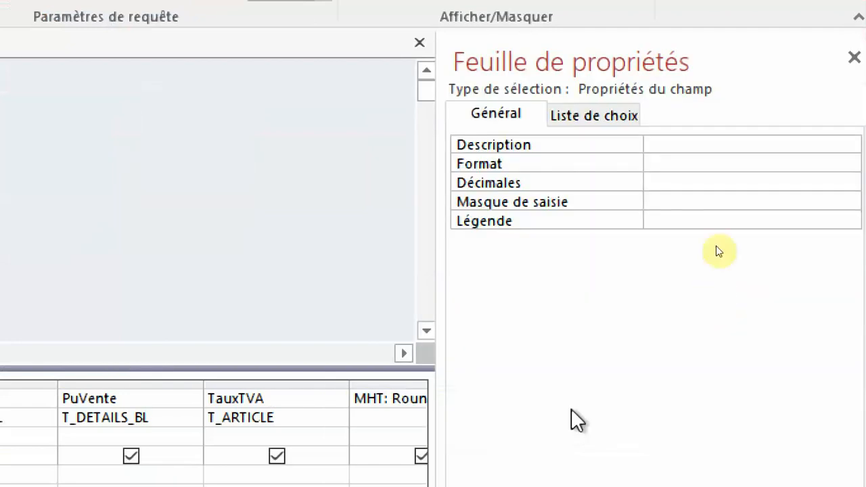
click(701, 169)
text(standard)
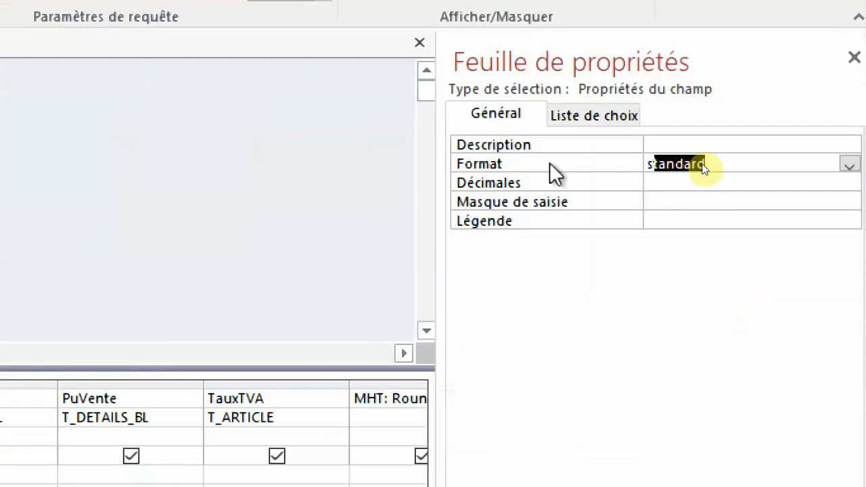
key(F4)
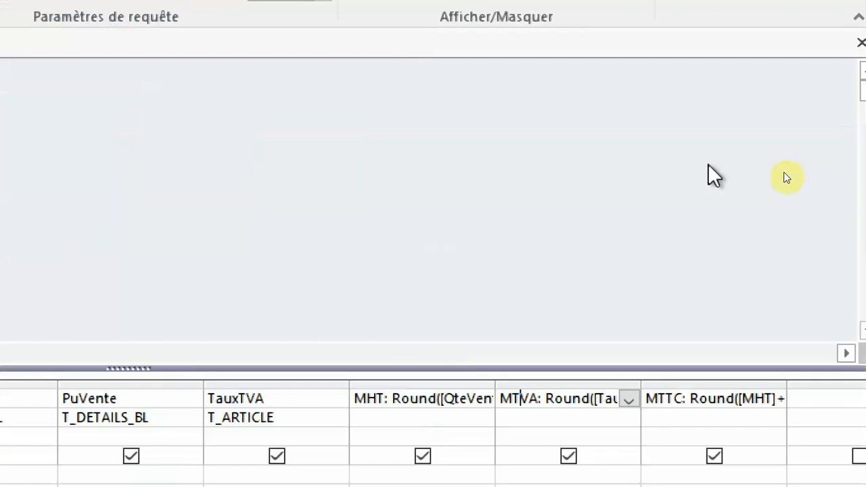
Step: Set the Format property of the calculated MTTC field to Standard
click(667, 388)
click(677, 398)
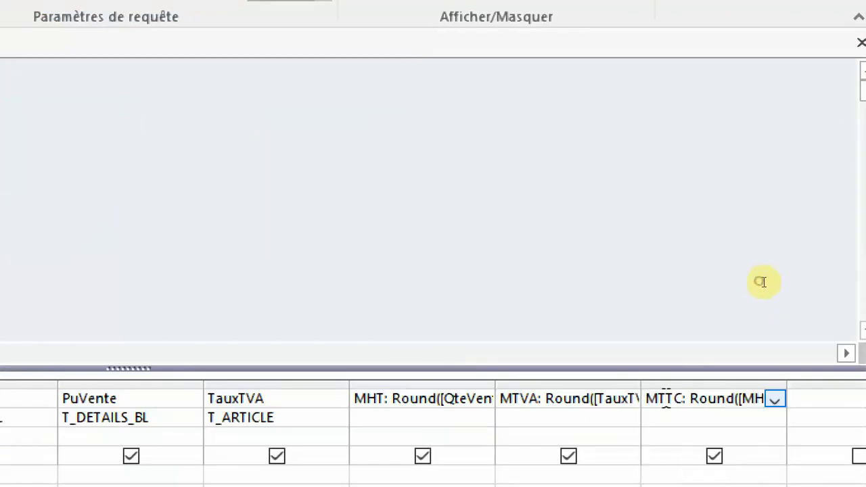
key(F4)
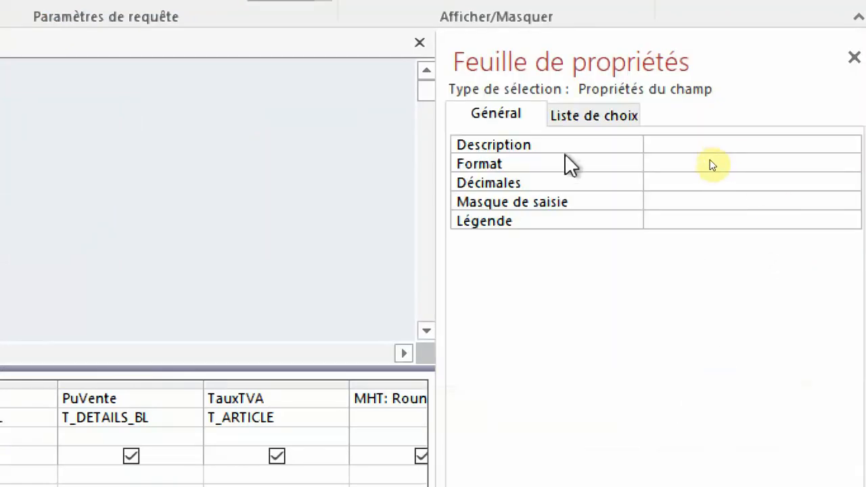
click(711, 164)
click(849, 164)
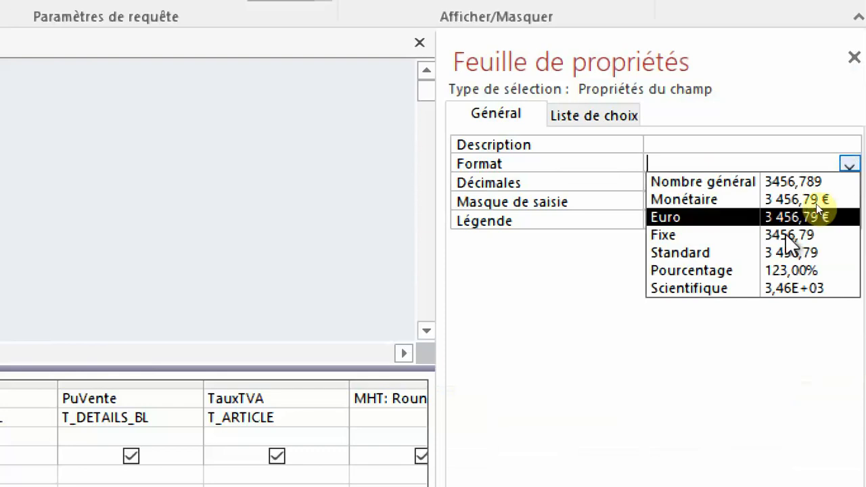
click(771, 252)
key(F4)
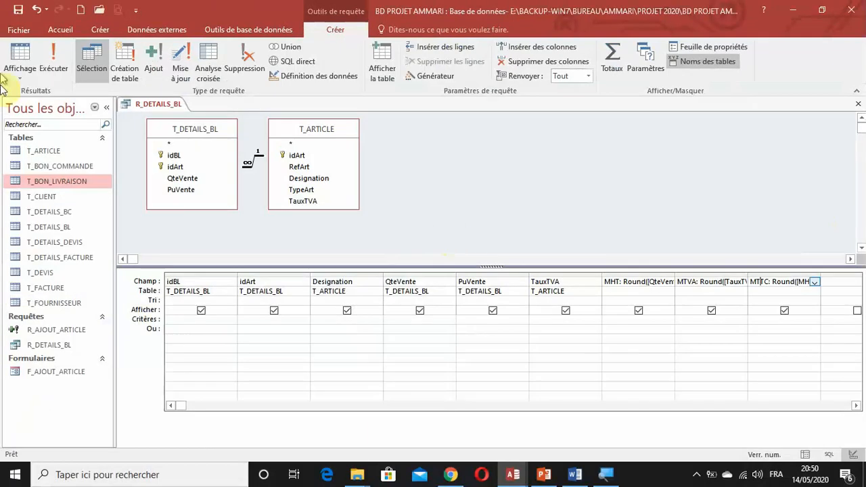
Step: Run the query and check the number format of the MHT, MTVA and MTTC amounts in the results
click(53, 58)
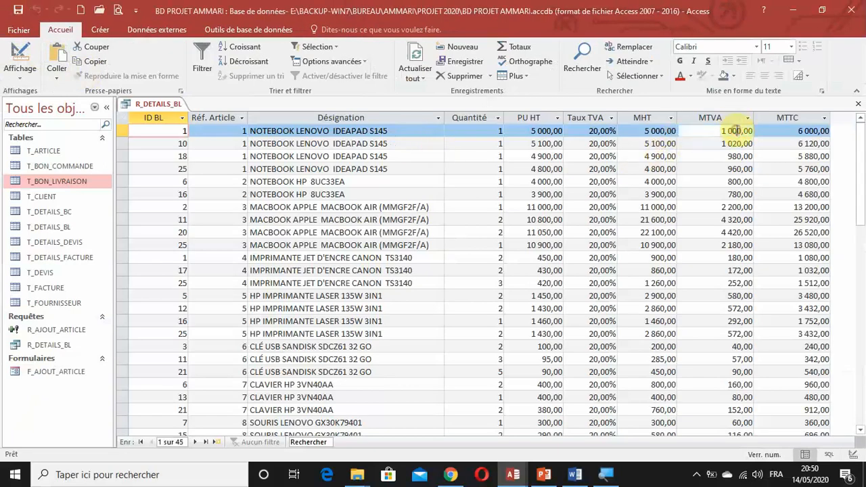
click(743, 144)
click(737, 169)
click(754, 192)
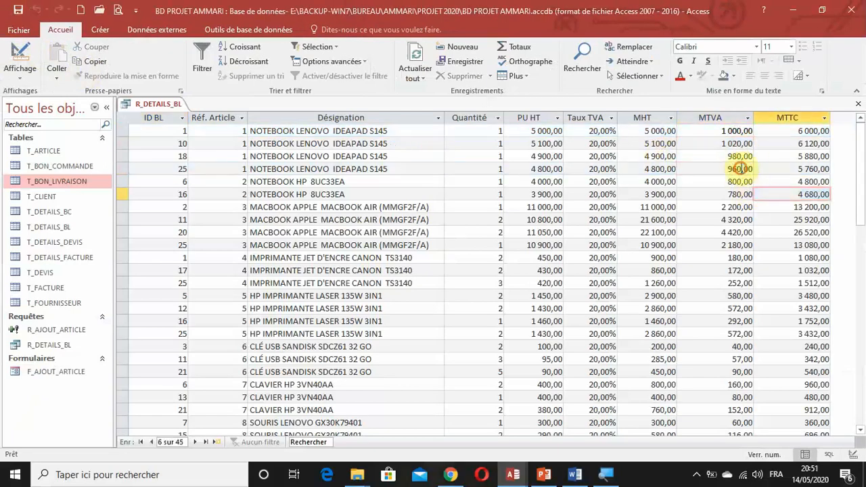
click(749, 170)
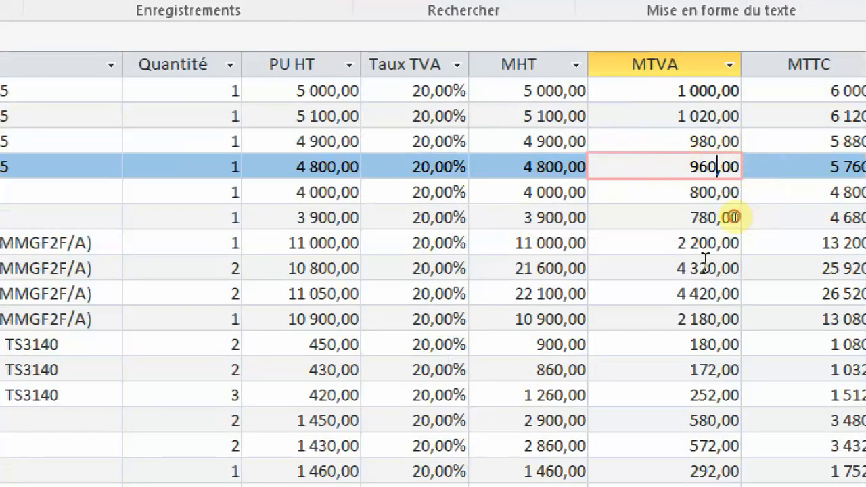
click(743, 267)
click(623, 222)
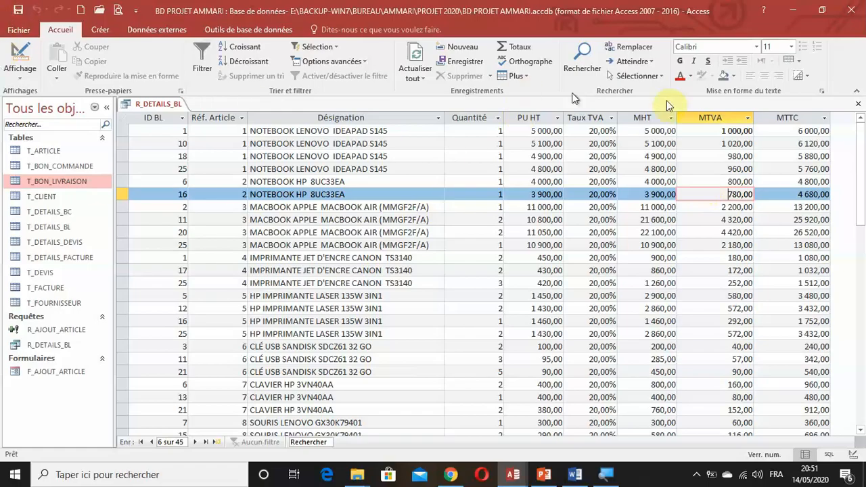
Step: Close the query, examine the Détails BL section of F_AJOUT_BON_LIVRAISON in the other open Access database, and return to BD PROJET AMMARI
click(857, 105)
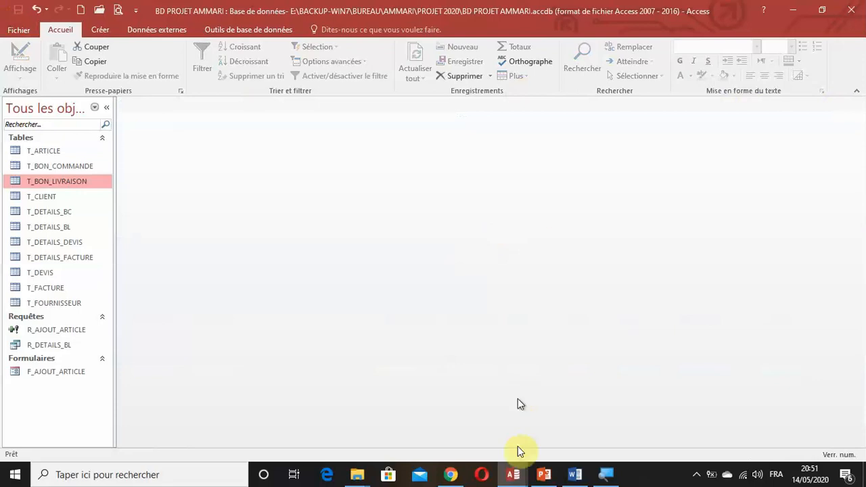
mouse_move(526, 475)
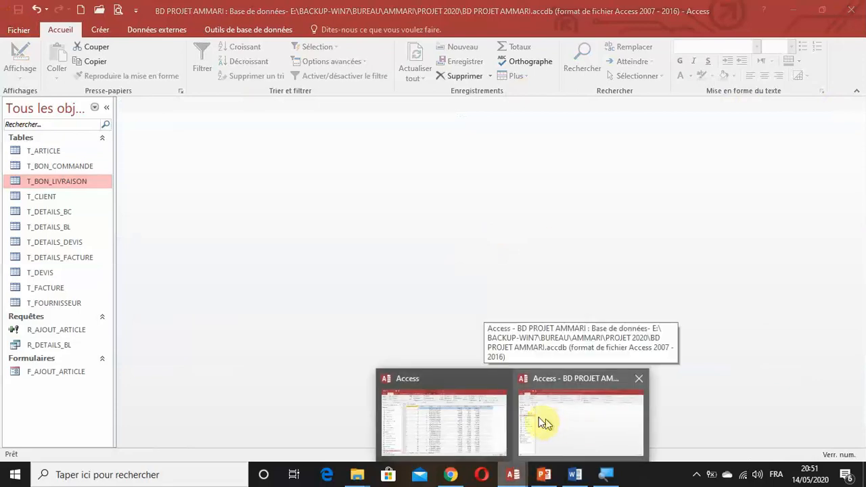
mouse_move(472, 417)
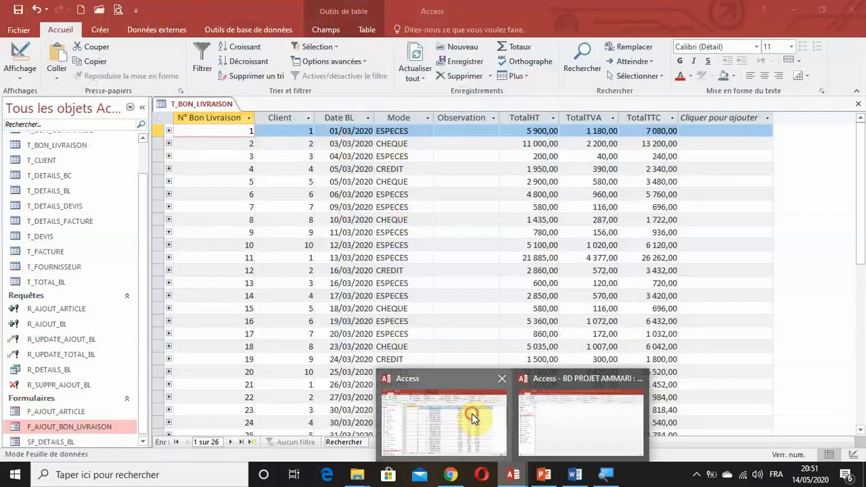
click(471, 413)
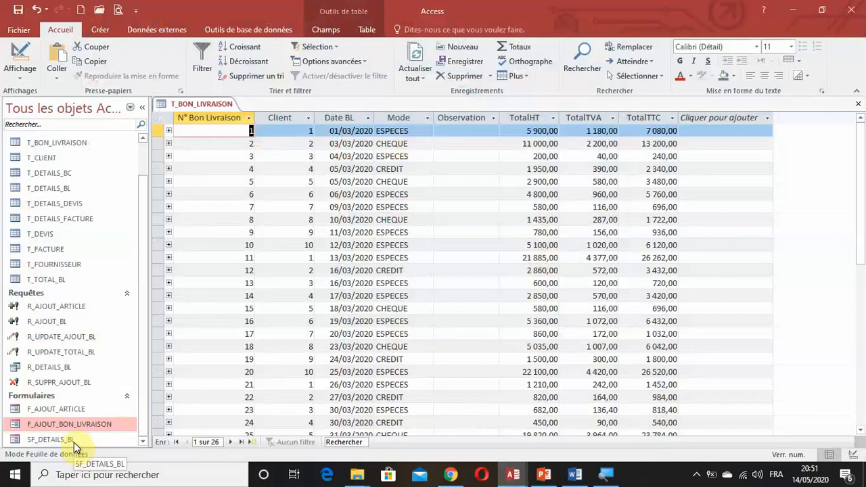
double_click(85, 424)
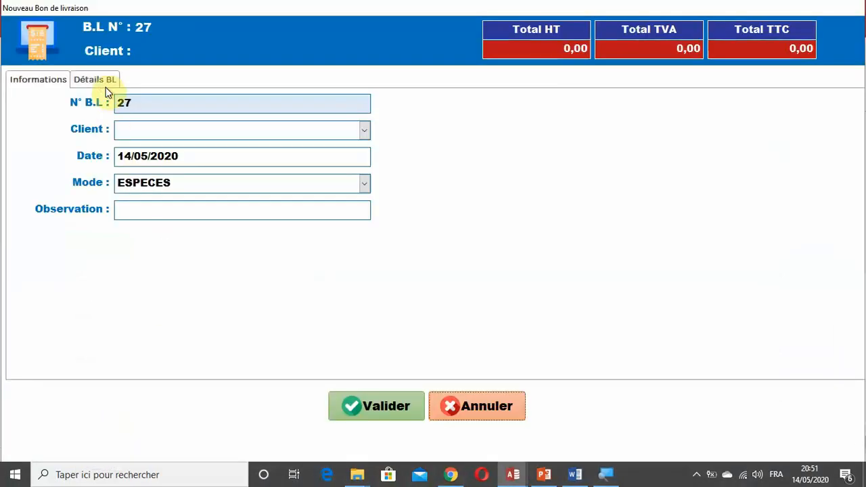
click(103, 81)
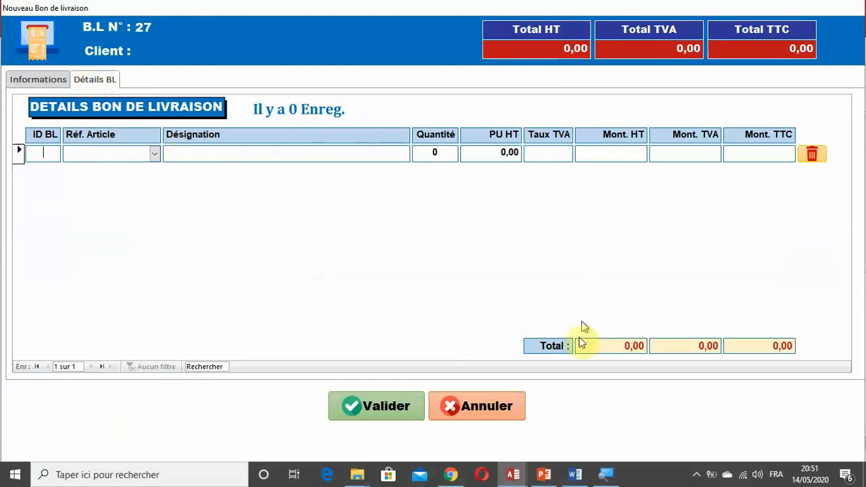
click(487, 406)
mouse_move(513, 474)
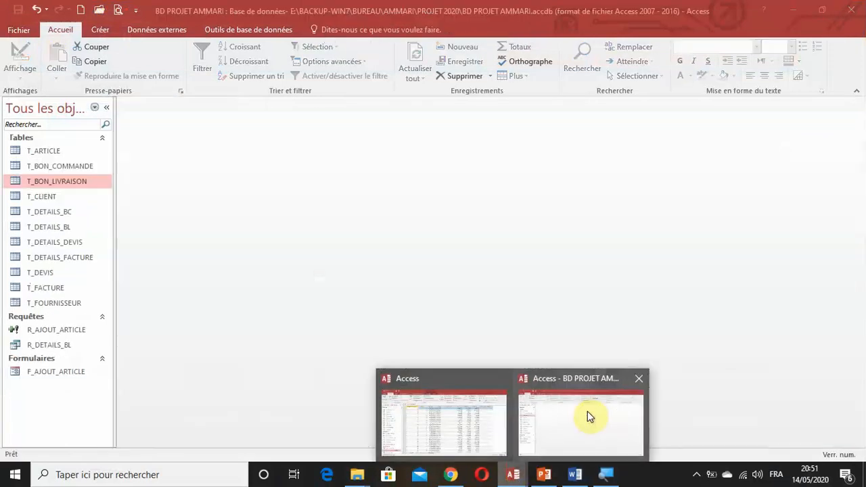
click(588, 412)
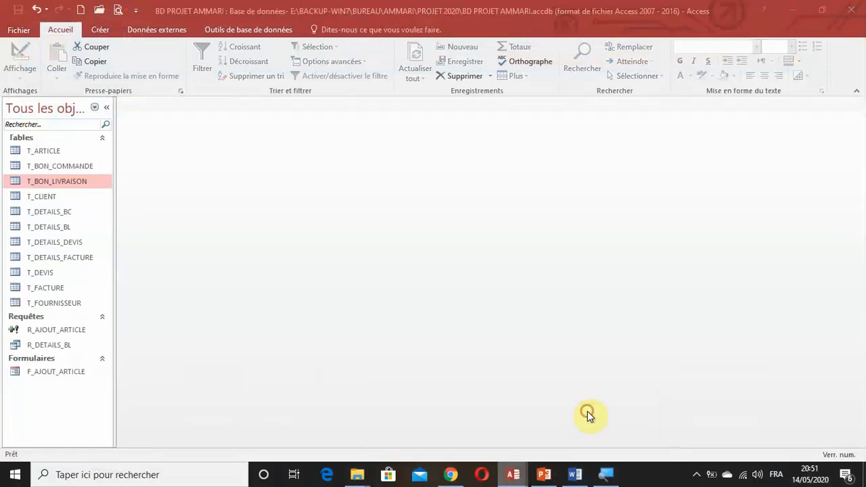
Step: Create a multiple-items form based on the query R_DETAILS_BL and show it in Design view
click(58, 345)
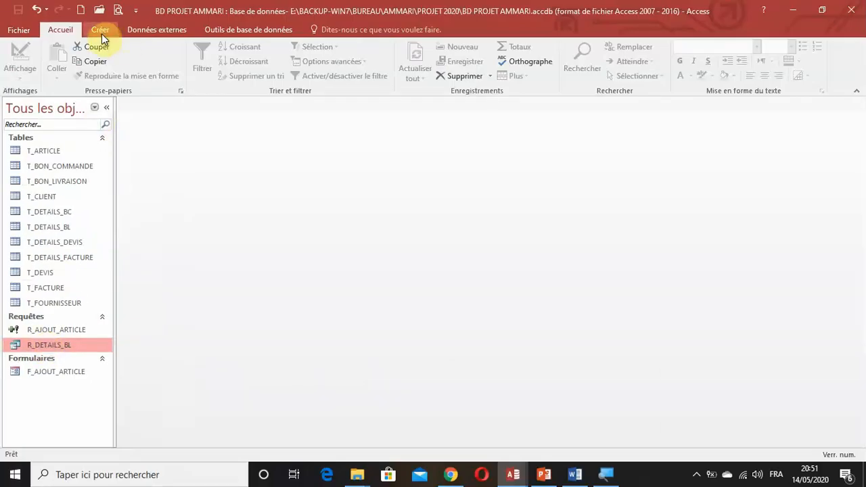
click(101, 32)
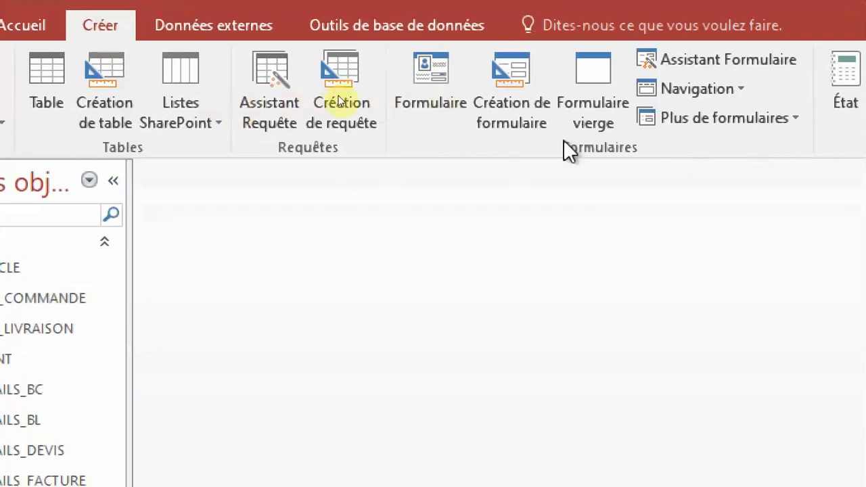
click(711, 119)
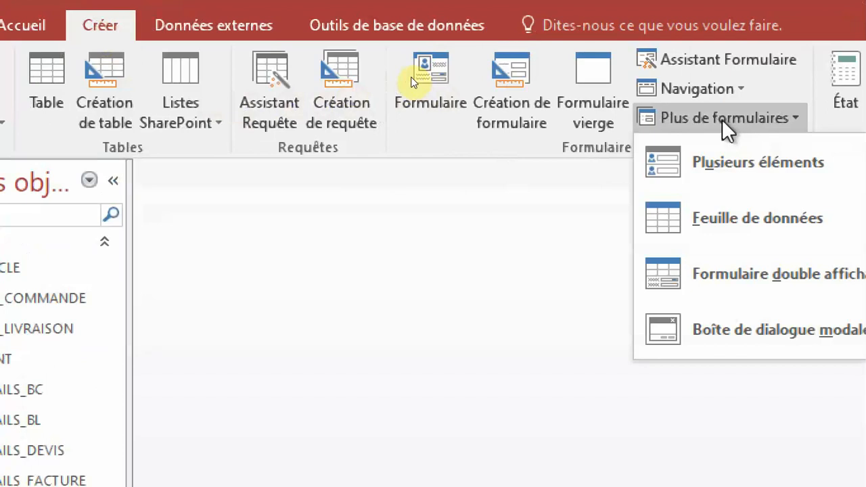
click(704, 169)
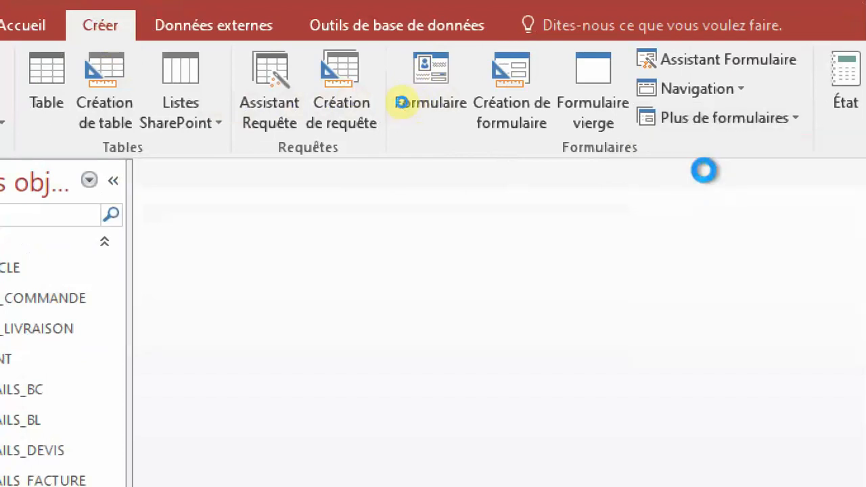
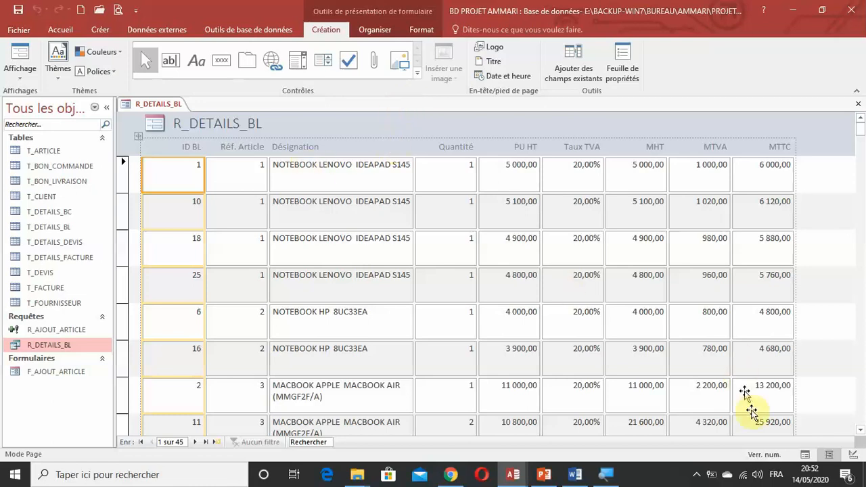
click(852, 454)
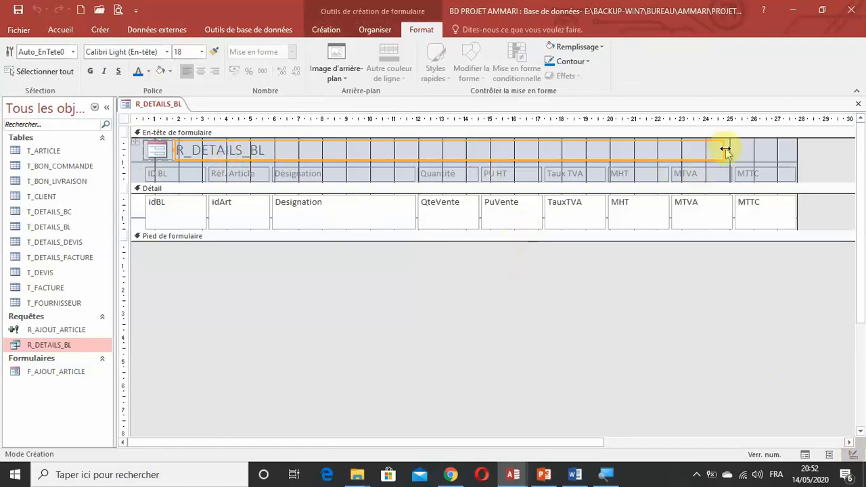
Step: Narrow the title box in the form header and delete the logo beside it
drag(724, 148, 643, 150)
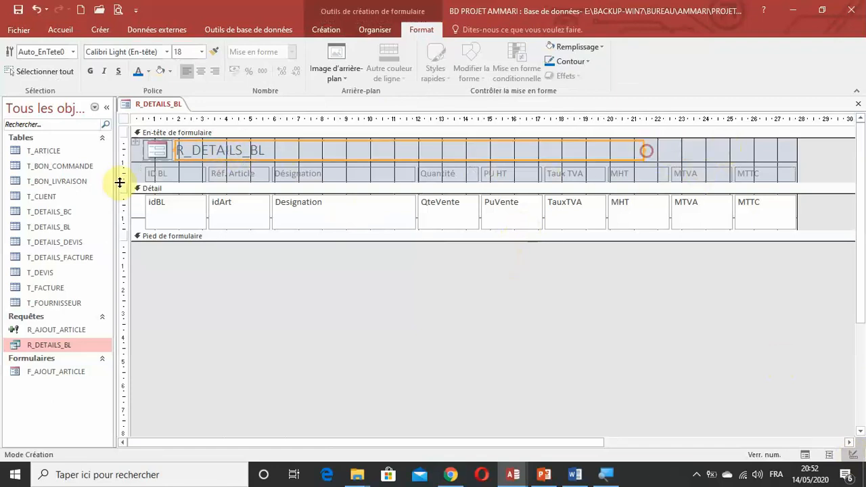
click(157, 150)
right_click(158, 151)
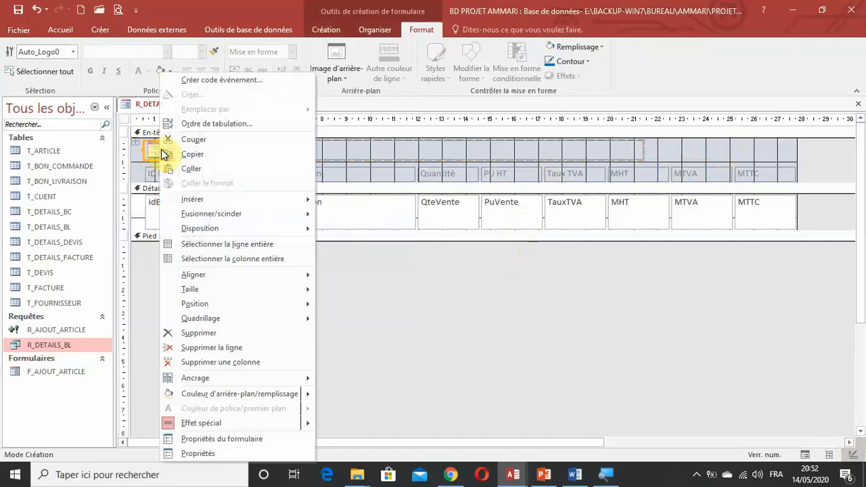
click(206, 334)
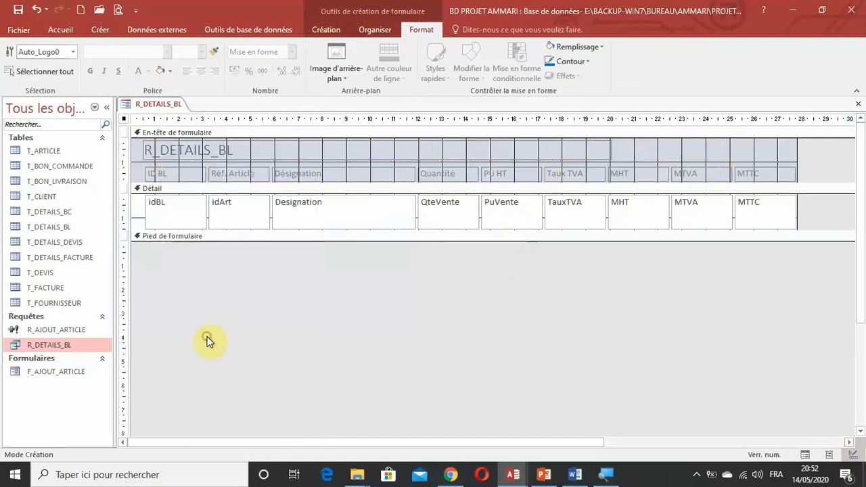
Step: Change the form header title to DETAILS BON DE LIVRAISON
click(243, 149)
drag(234, 149, 155, 165)
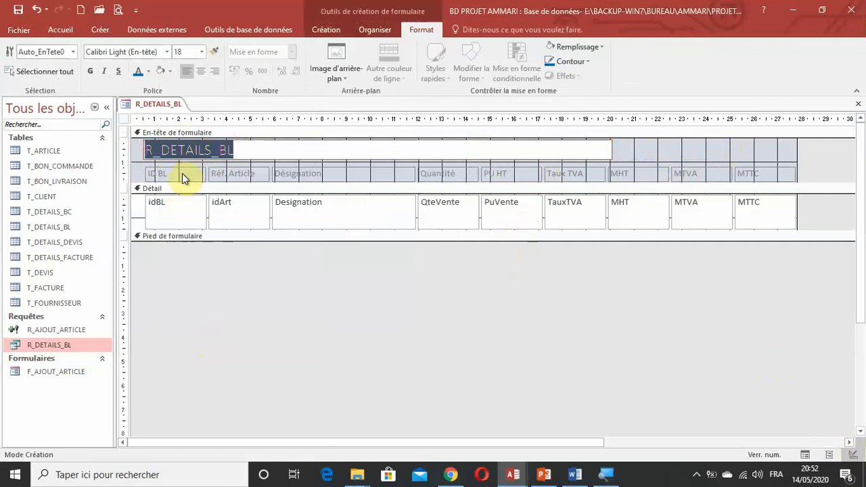
text(d)
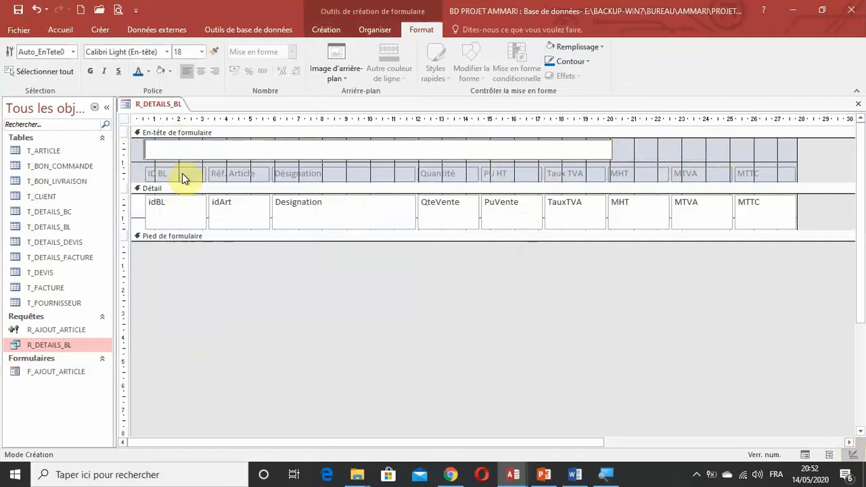
key(Caps_Lock)
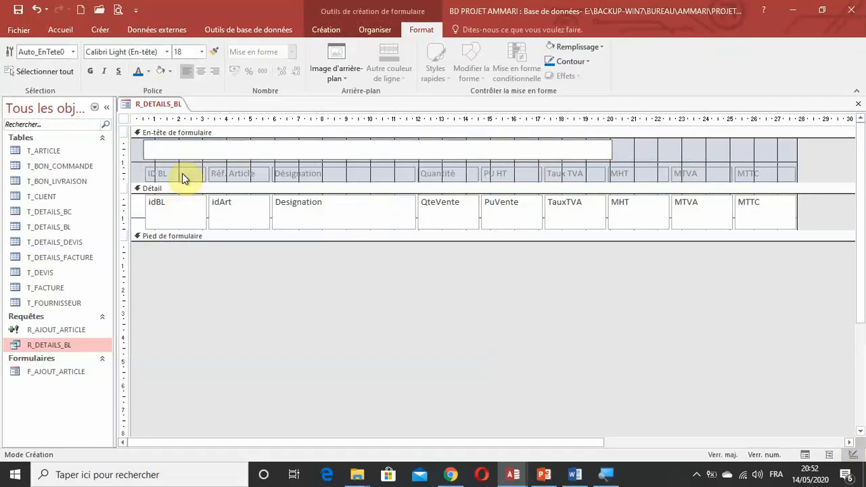
text(DE)
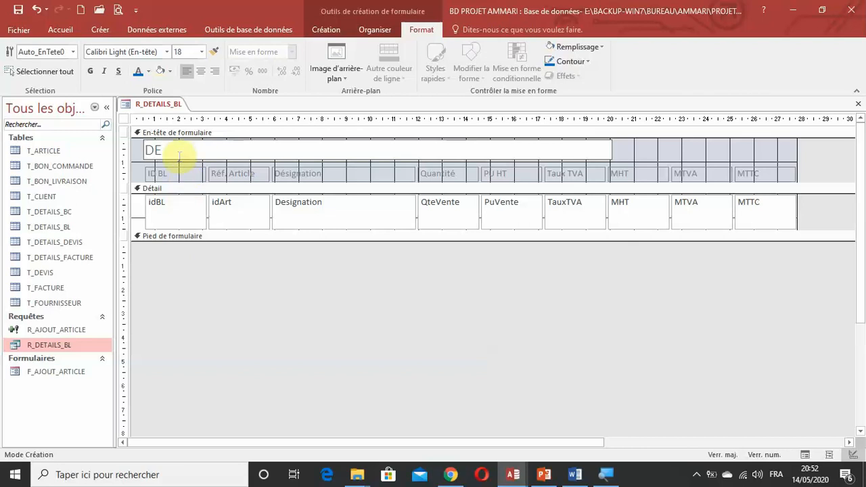
text(T)
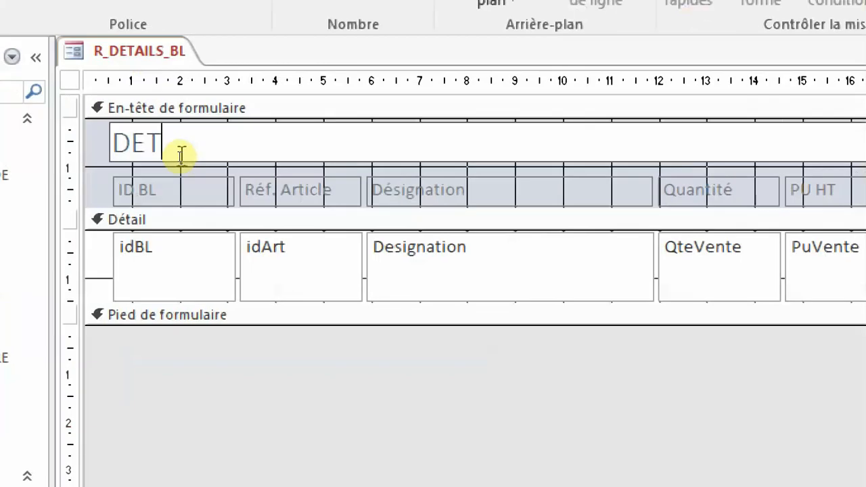
text(AILS BON DE )
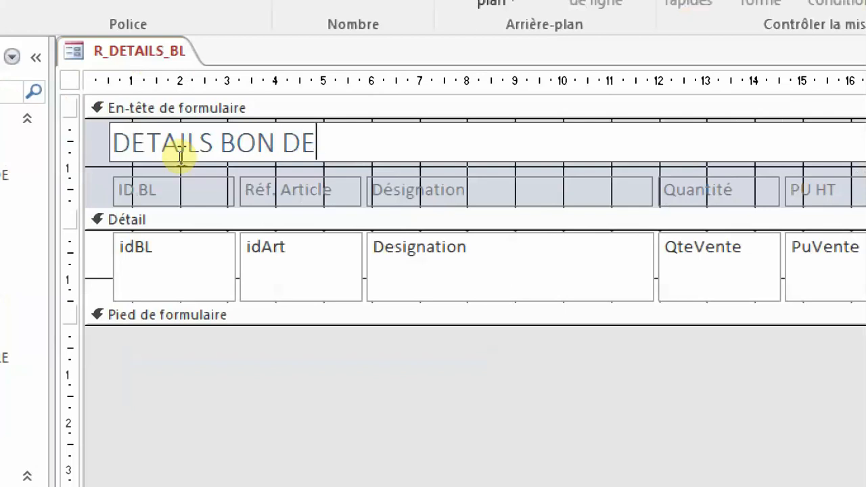
text(LIVRA)
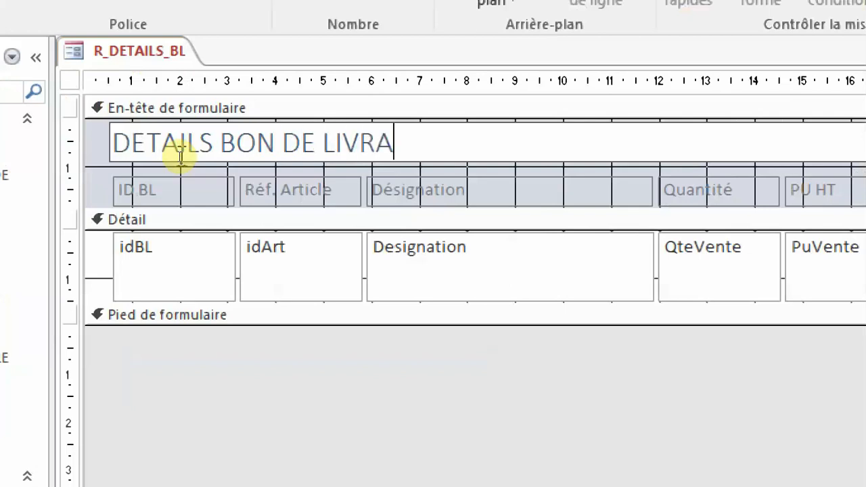
text(ISON)
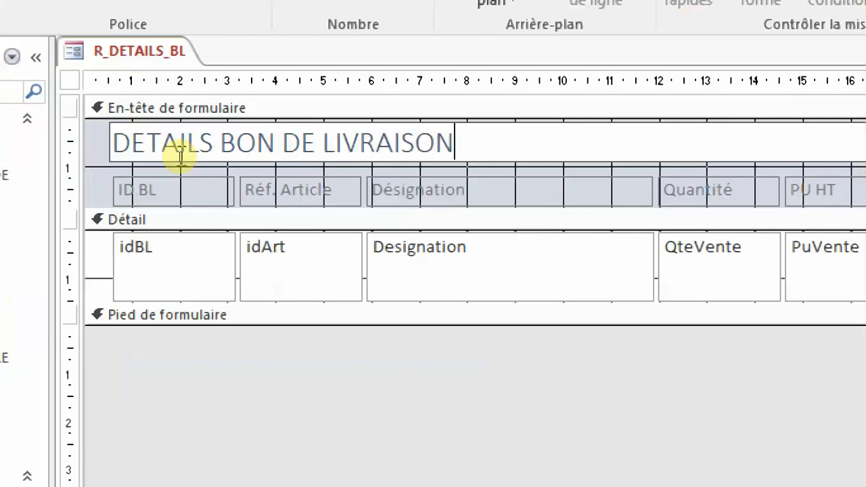
key(Return)
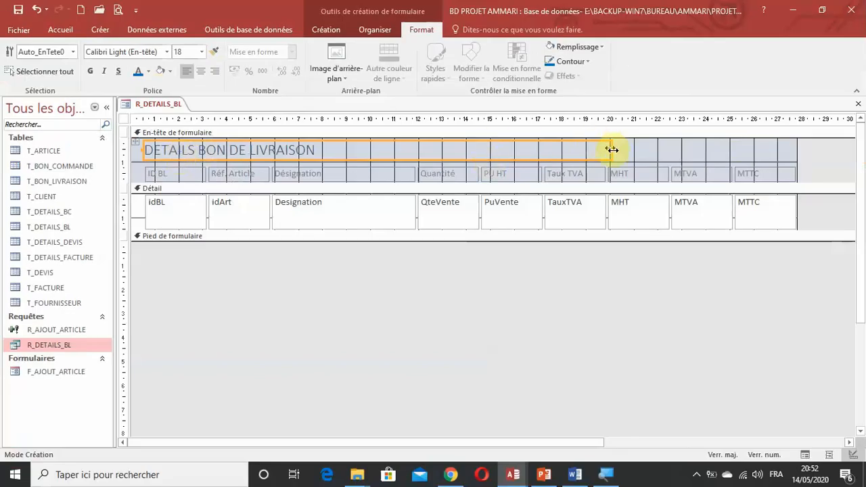
Step: Narrow the title box to end near the 11 cm ruler mark and set its font to Arial Black
drag(612, 150, 396, 154)
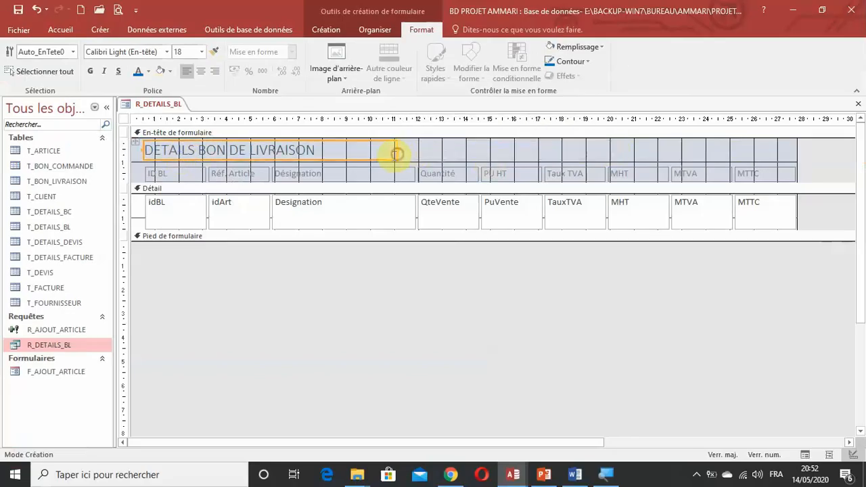
click(168, 51)
scroll(162, 269, down, 2)
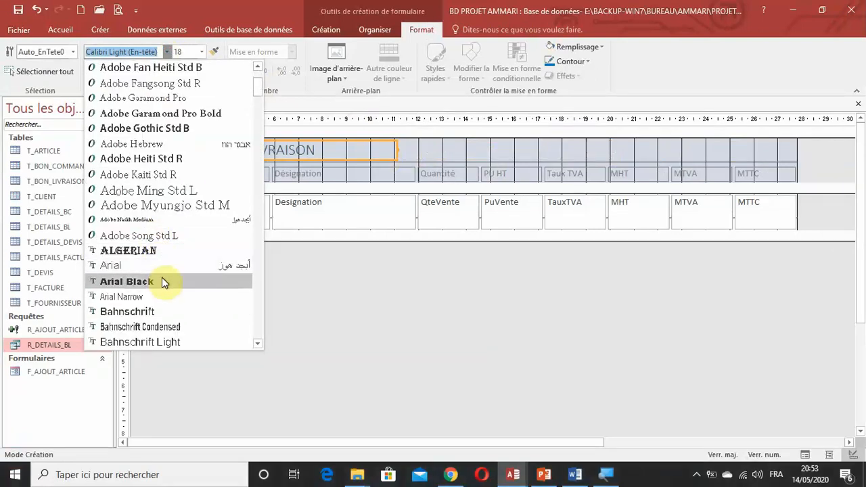
click(162, 279)
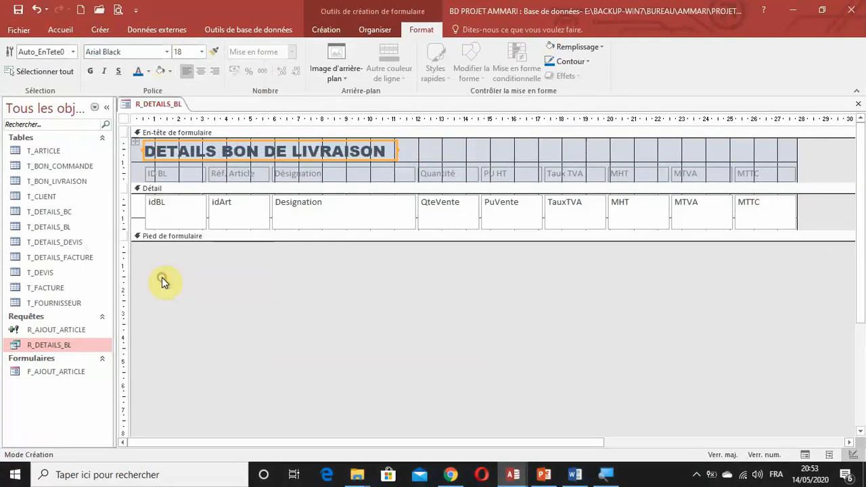
click(398, 150)
Step: Fill the background of the form header title with the standard blue
click(148, 71)
click(168, 70)
click(169, 70)
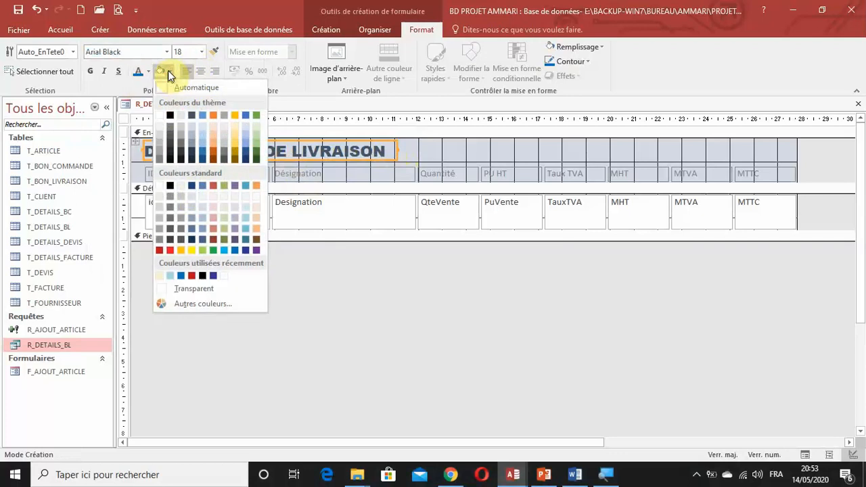
click(587, 47)
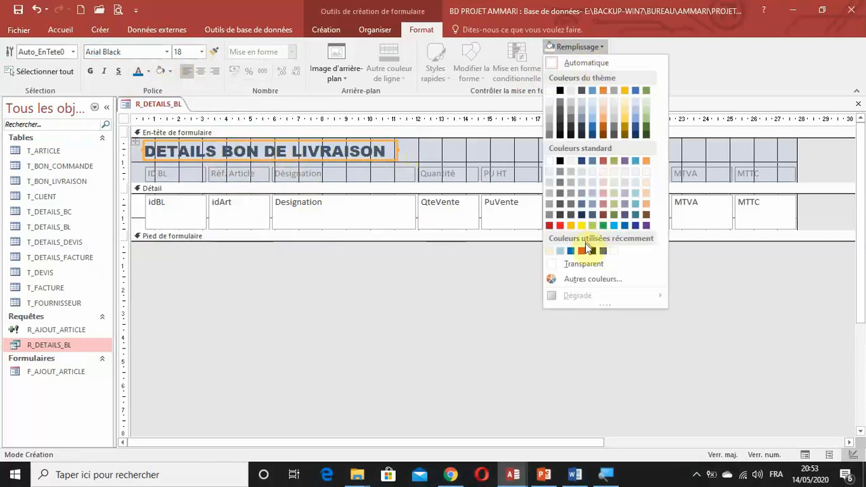
click(622, 225)
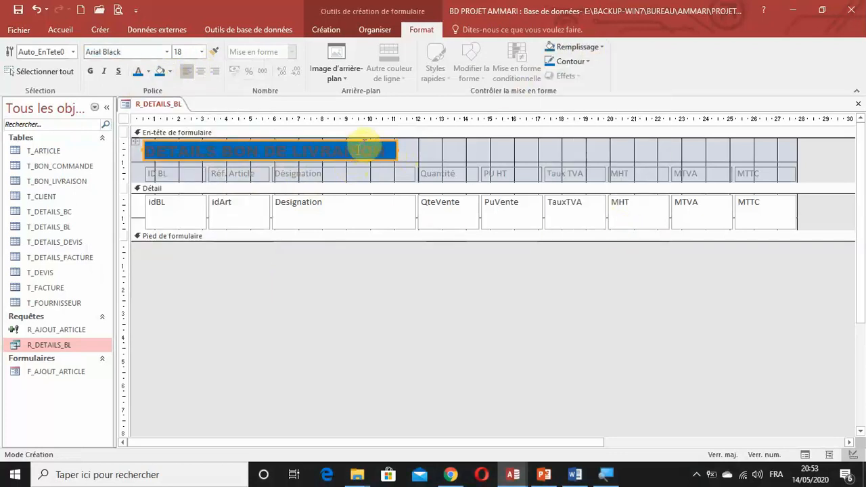
Step: Set the title's font colour to white and choose an outline colour for its box
click(148, 71)
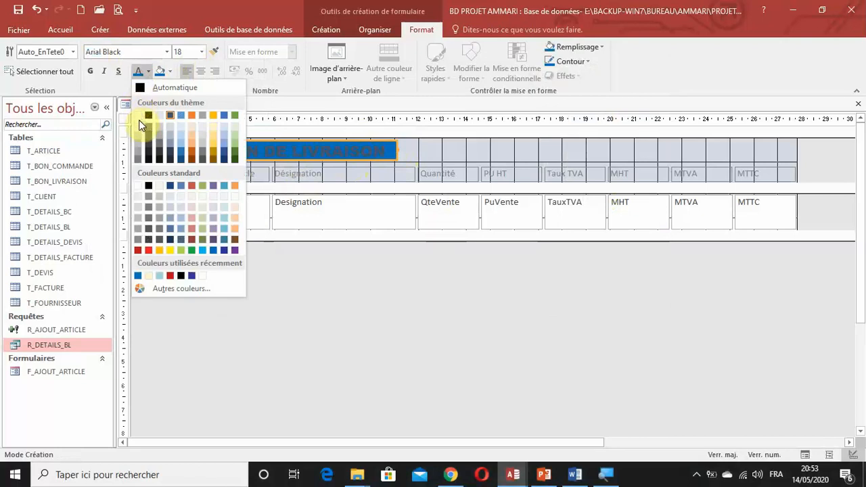
click(139, 115)
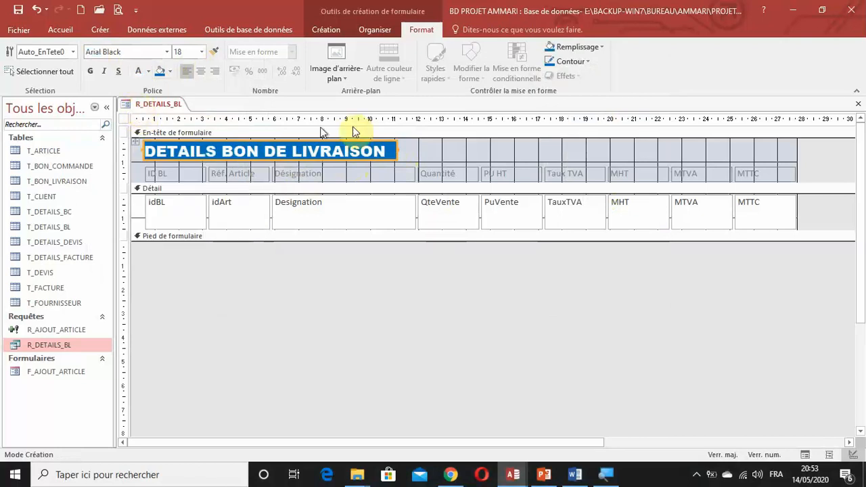
click(567, 61)
click(558, 151)
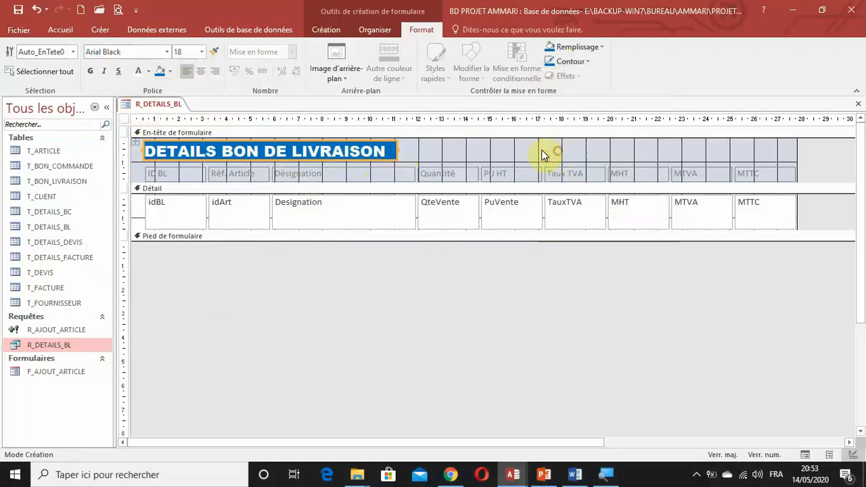
Step: Widen the header title box slightly and give it the shadowed special effect
drag(397, 149, 403, 149)
drag(270, 159, 269, 161)
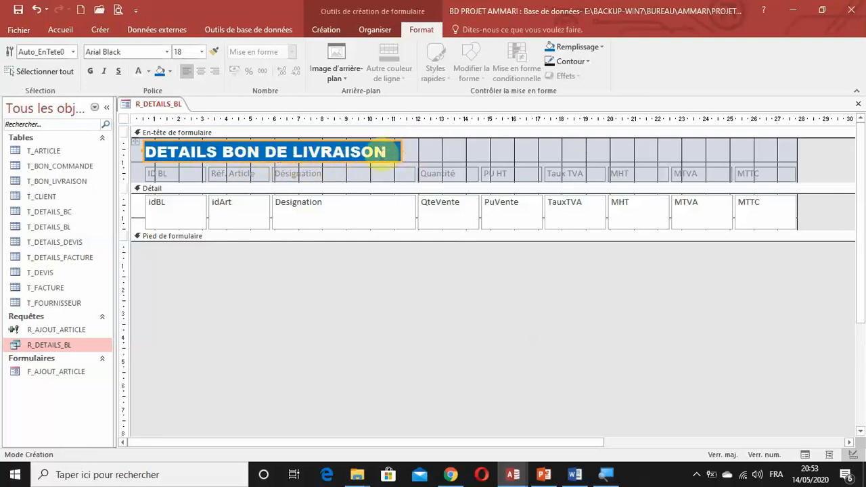
right_click(256, 149)
click(255, 154)
right_click(255, 156)
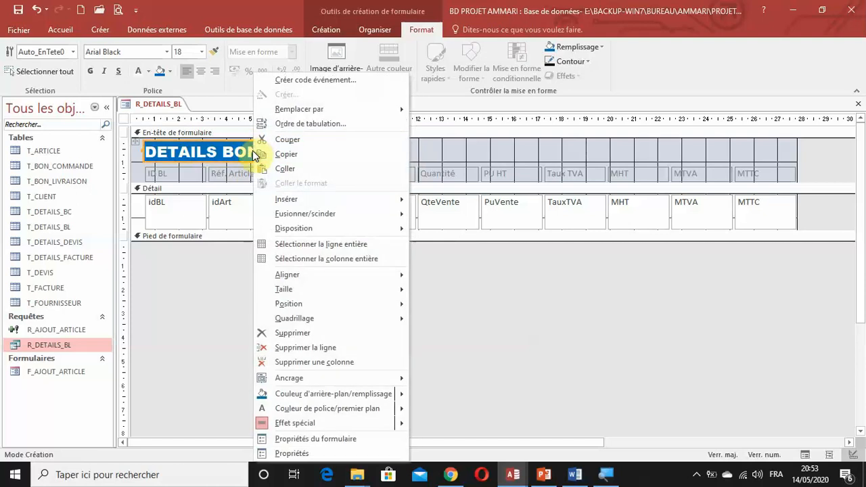
right_click(255, 156)
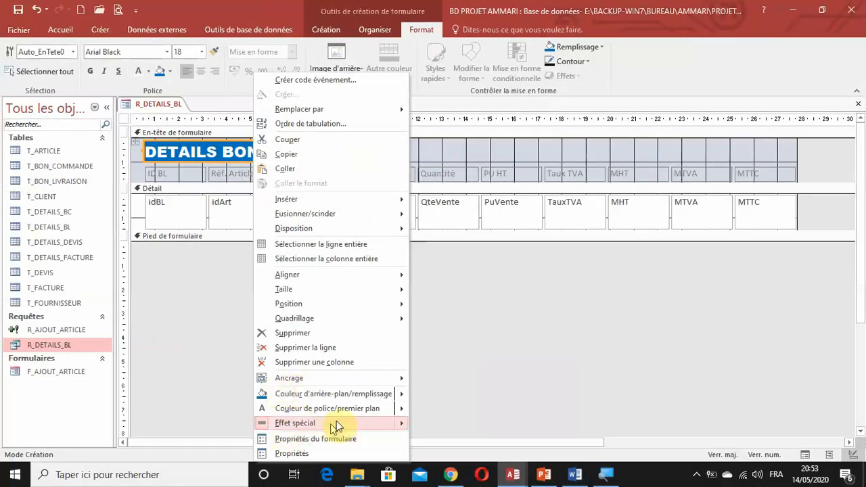
mouse_move(333, 427)
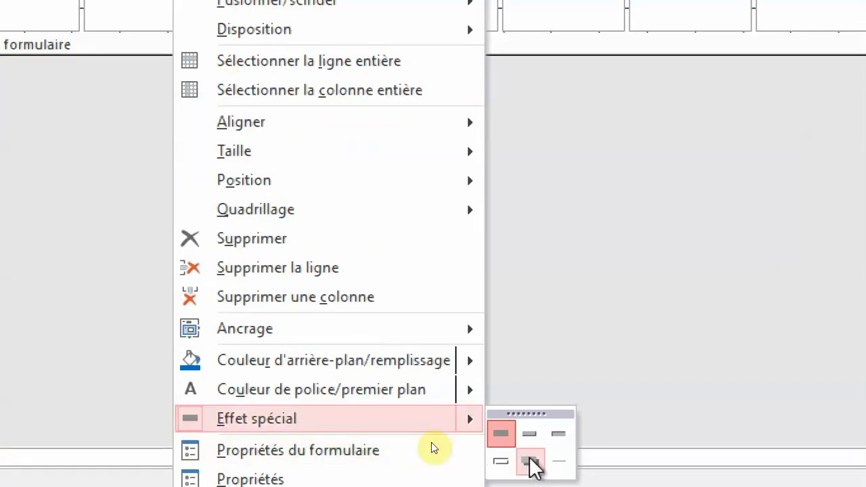
click(531, 462)
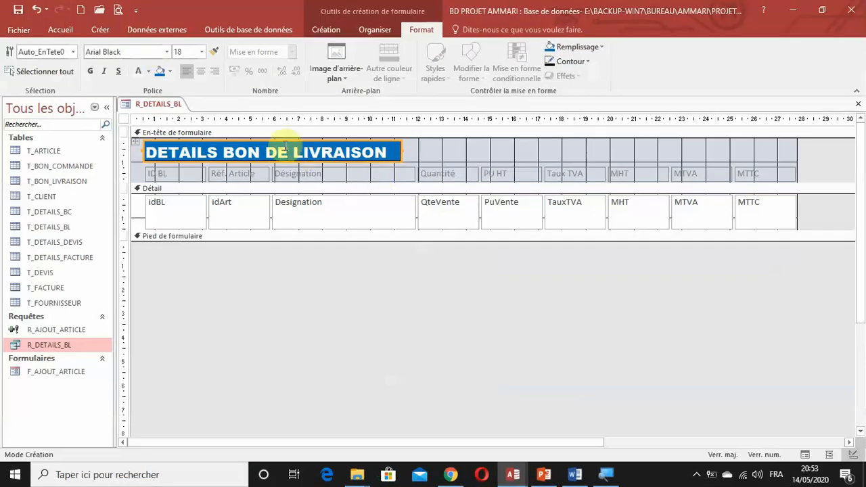
click(453, 150)
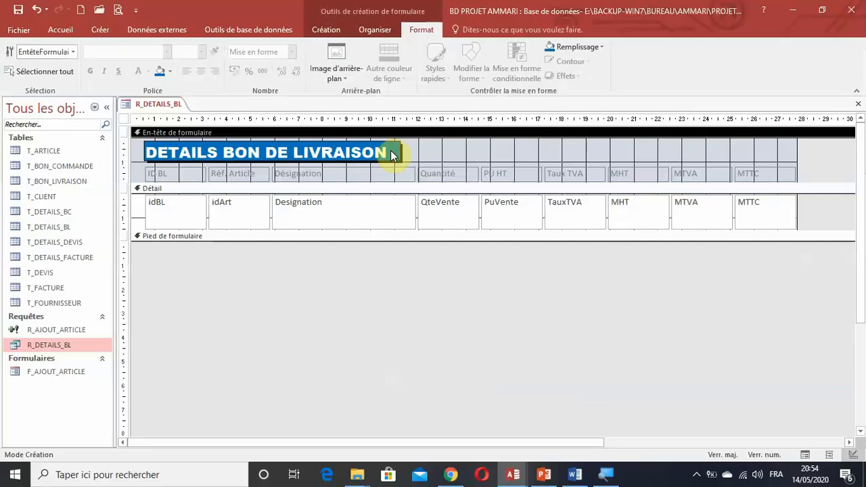
Step: Make the title box slightly taller and narrow it to end near the 11 cm ruler mark
click(392, 154)
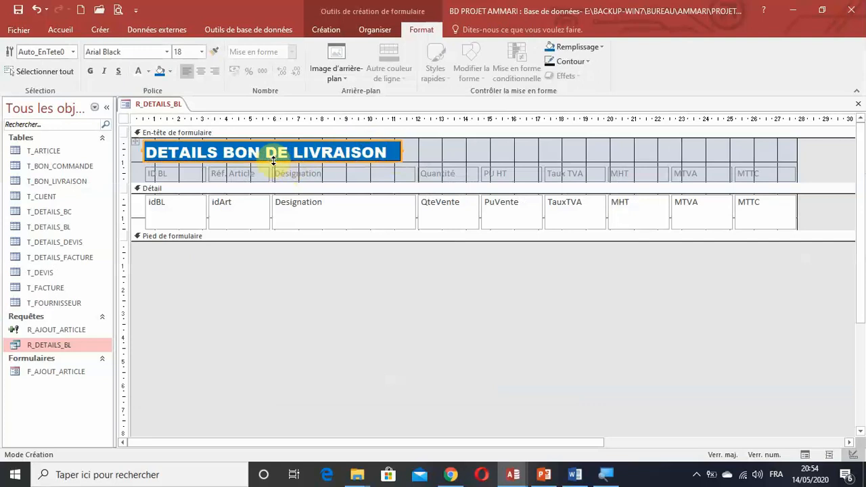
click(272, 160)
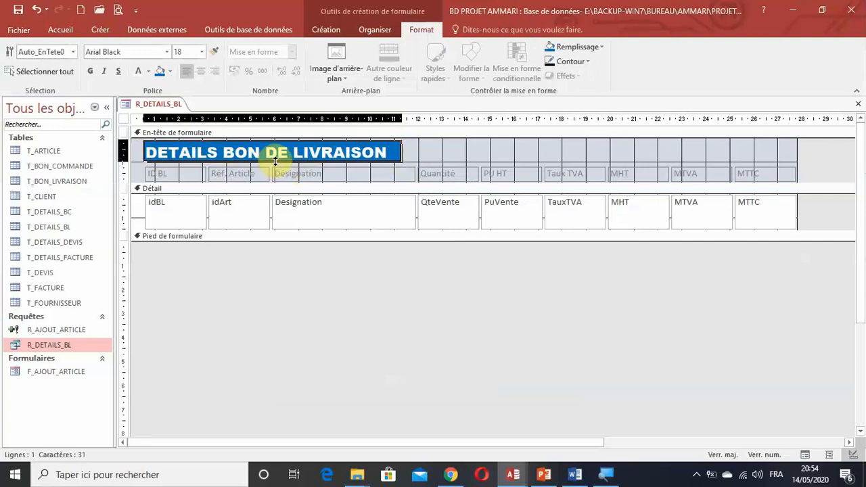
drag(275, 161, 275, 165)
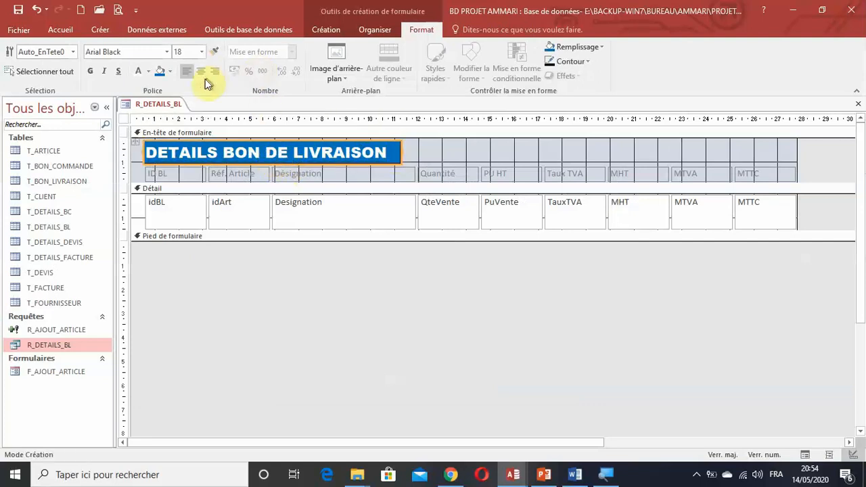
drag(401, 152, 392, 152)
click(418, 148)
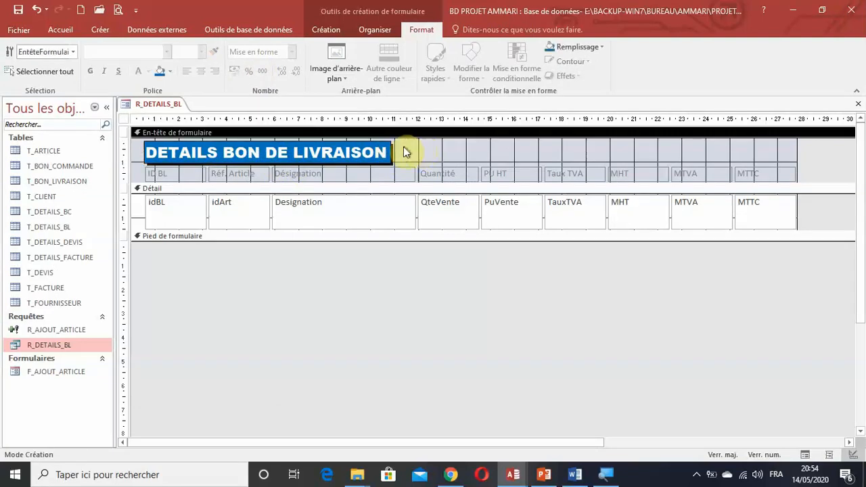
Step: Save the form under the name SF_DETAILS_BL
click(18, 11)
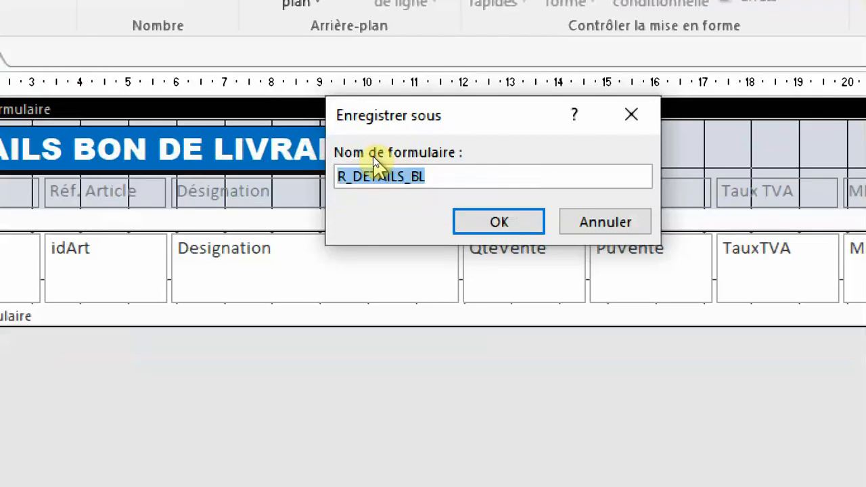
text(sf)
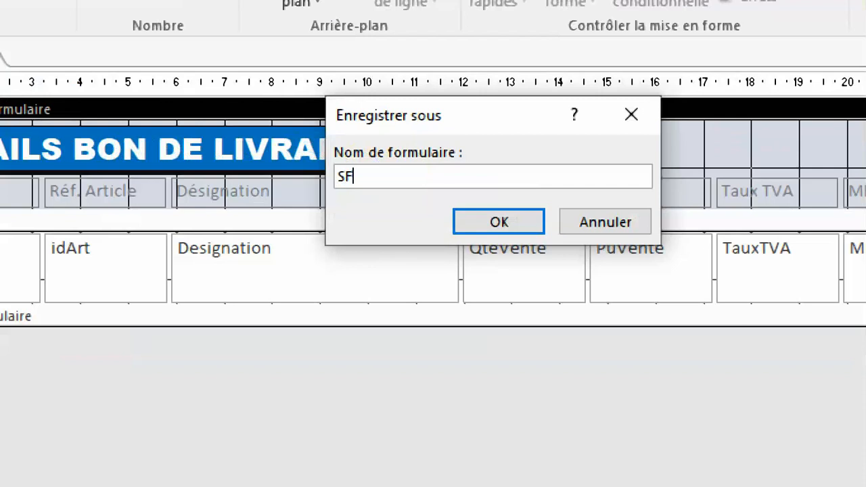
text(_DETAILS_BL)
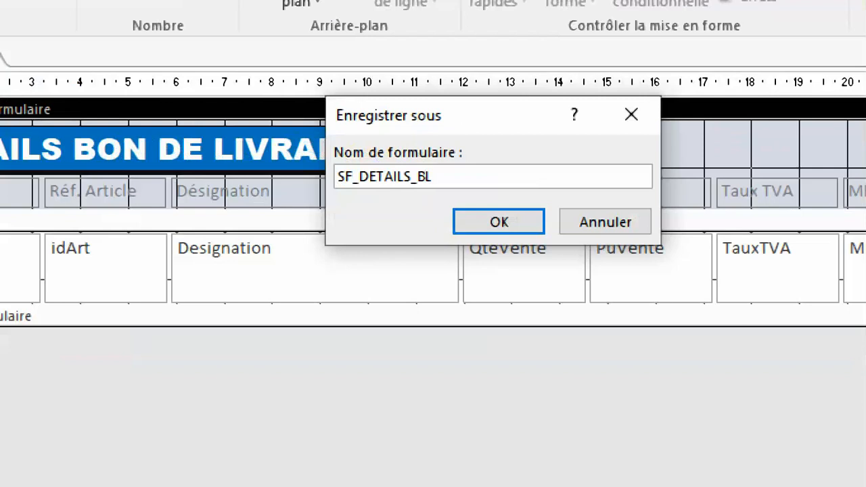
key(Return)
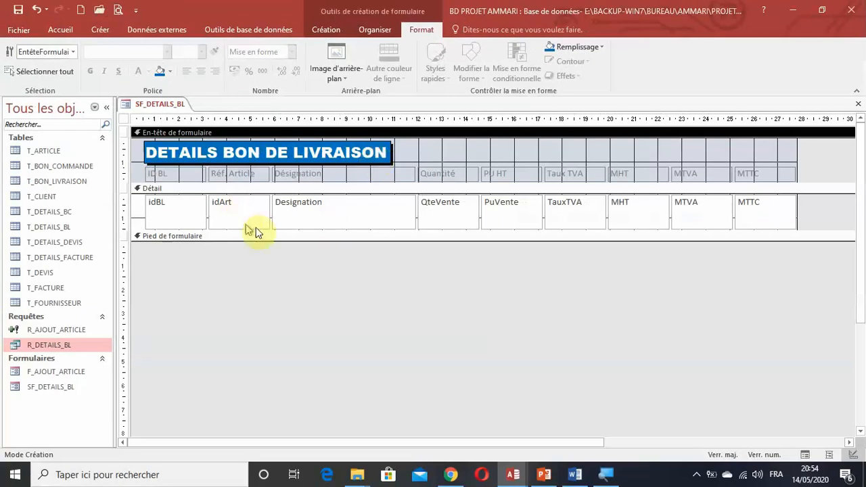
Step: Move the row of column labels slightly lower in the header and, with the navigation pane collapsed, widen the form to about 33 cm
drag(184, 174, 188, 178)
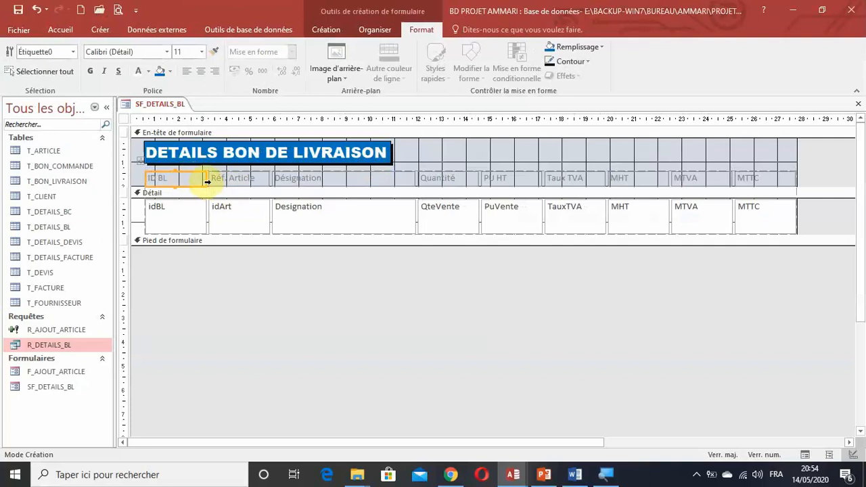
click(107, 108)
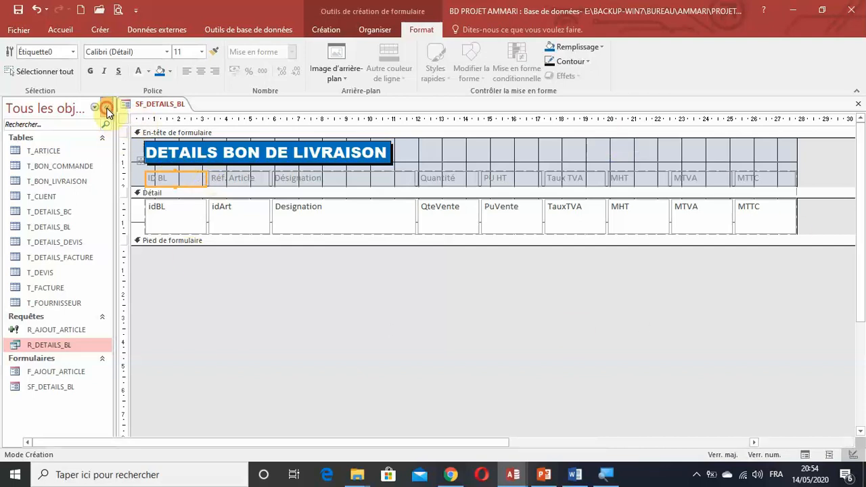
drag(701, 150, 827, 155)
click(713, 299)
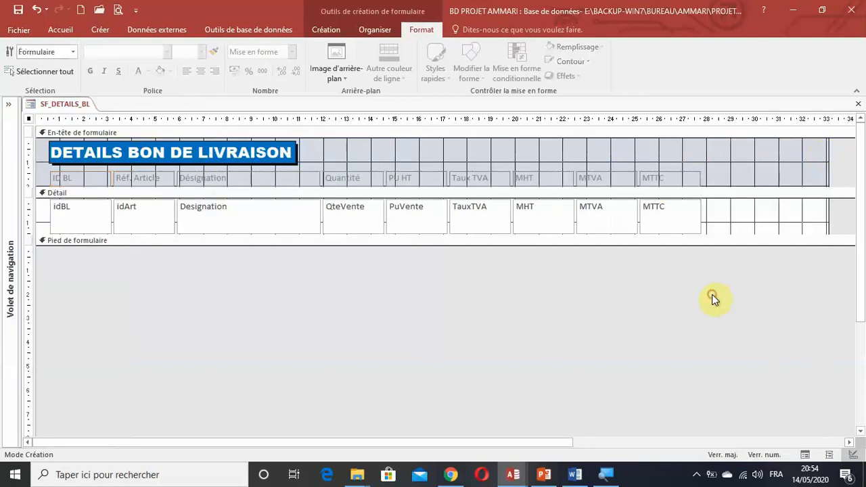
Step: Reduce the height of the detail text boxes to about 1 cm and shrink the detail section to fit them
click(132, 228)
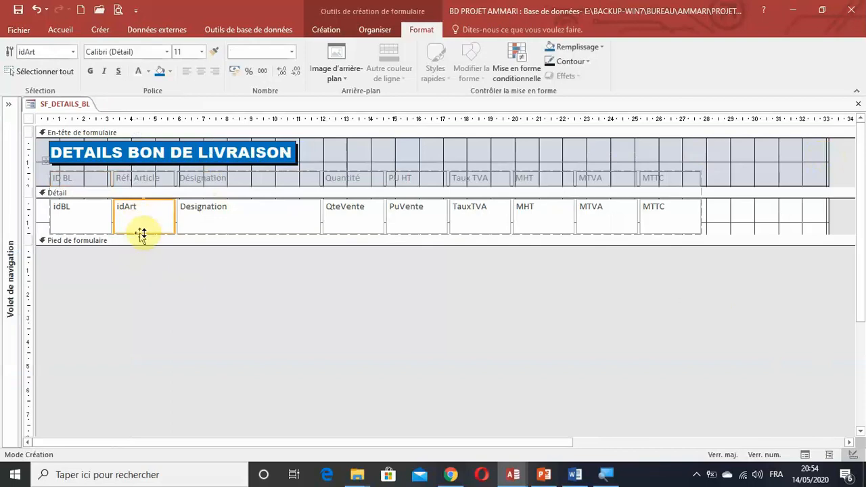
drag(143, 231, 147, 217)
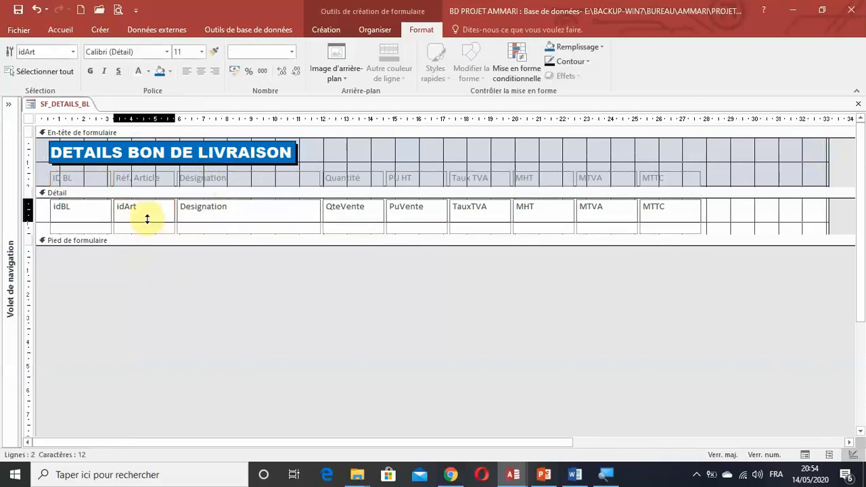
click(146, 218)
drag(157, 234, 158, 223)
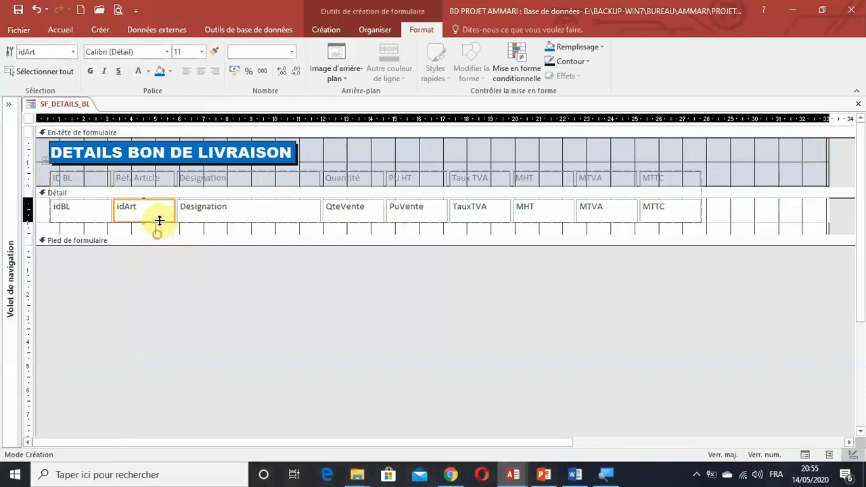
click(191, 277)
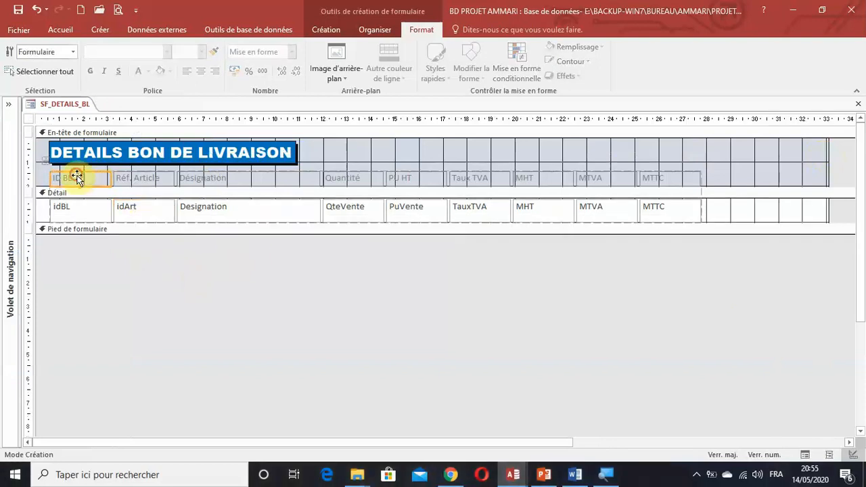
Step: Give all the column labels and detail text boxes a standard blue outline
click(71, 177)
click(44, 160)
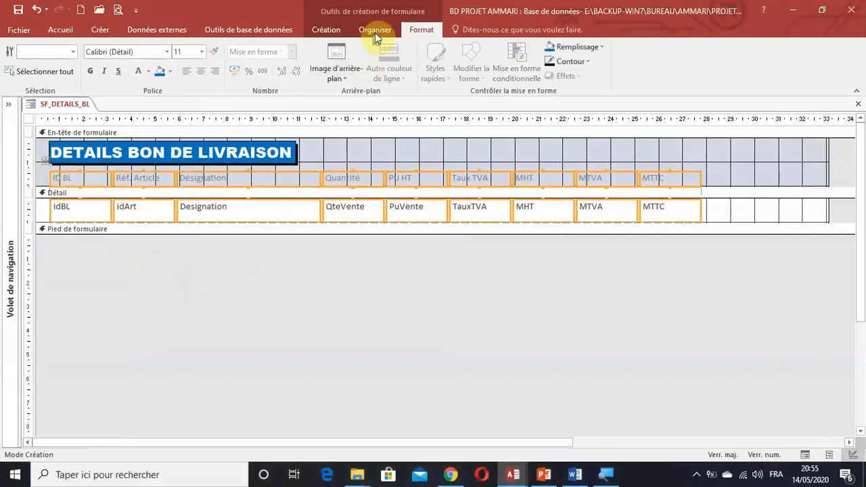
click(569, 62)
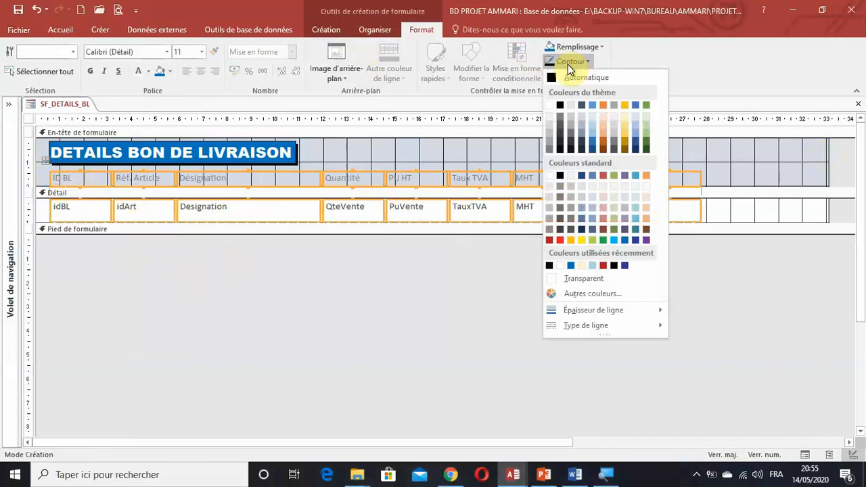
click(625, 240)
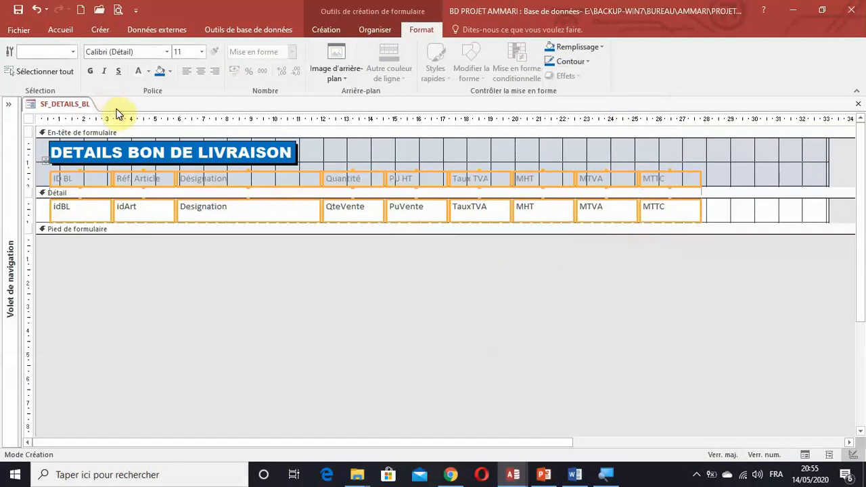
Step: Set the text of all column labels and detail text boxes to bold black Arial
click(167, 52)
scroll(169, 142, down, 2)
click(165, 222)
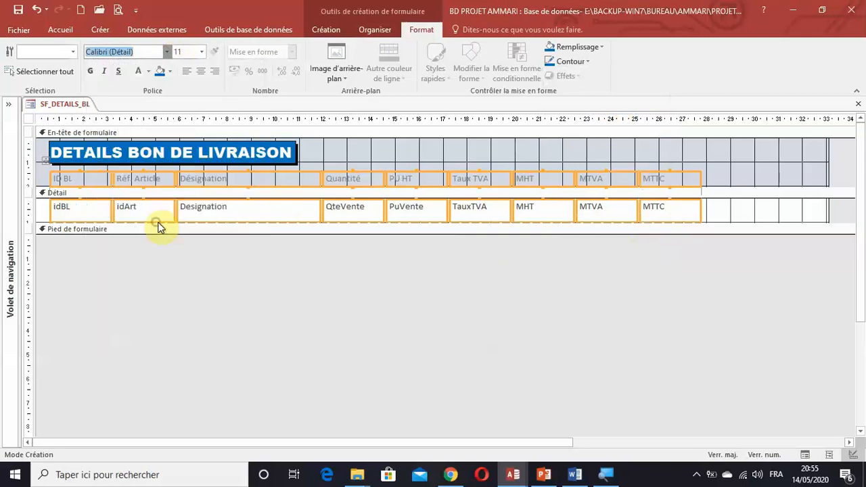
click(92, 78)
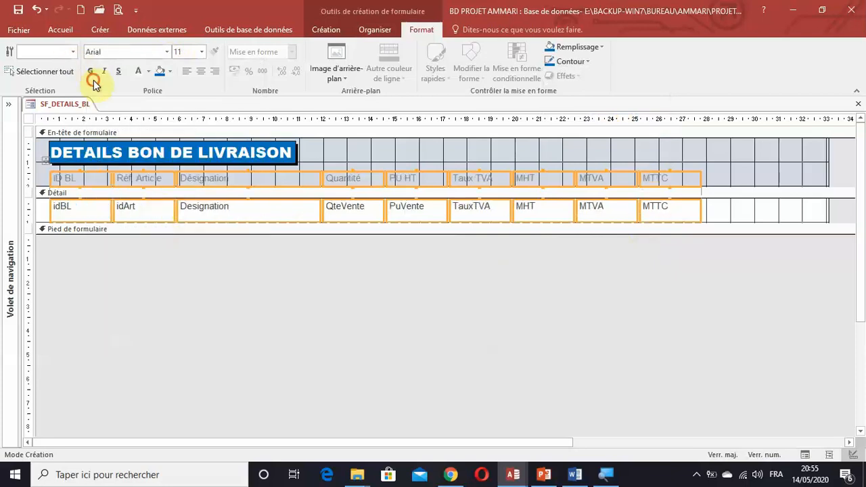
click(147, 71)
click(149, 116)
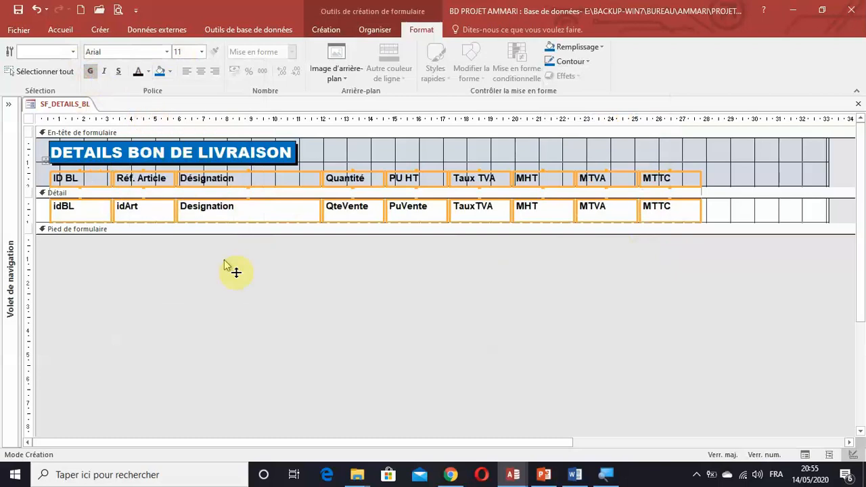
click(347, 298)
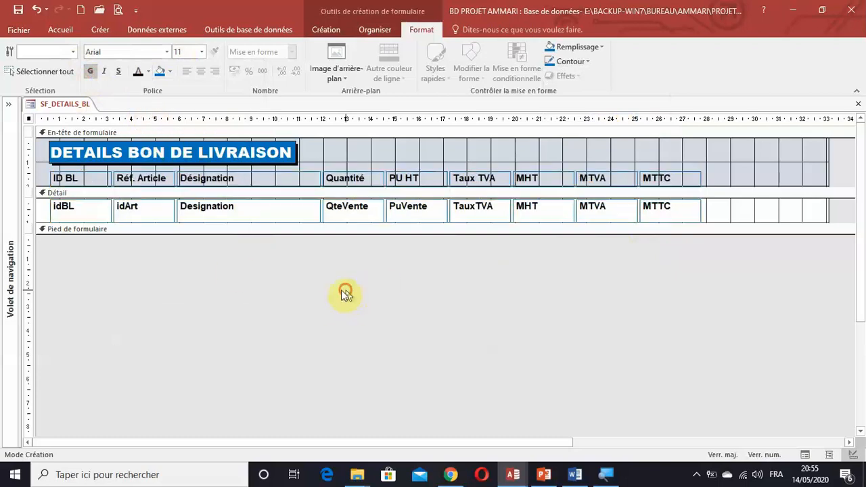
Step: Fill the backgrounds of the whole row of header column labels with light blue
click(29, 179)
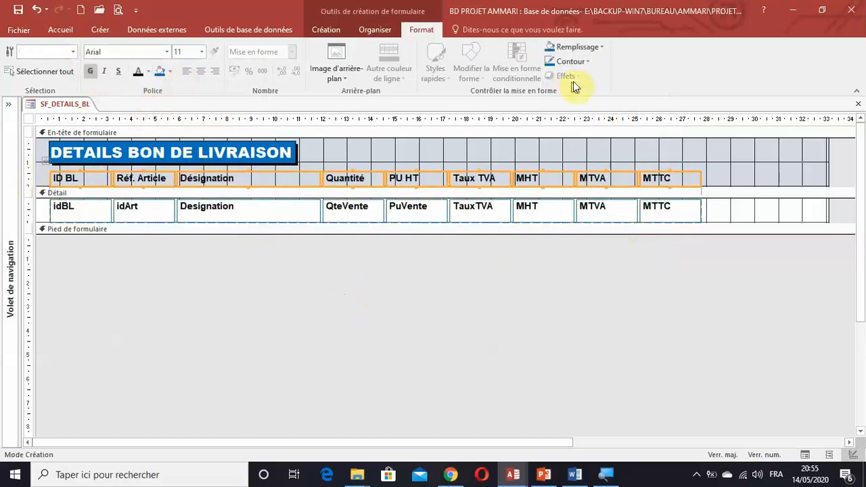
click(577, 49)
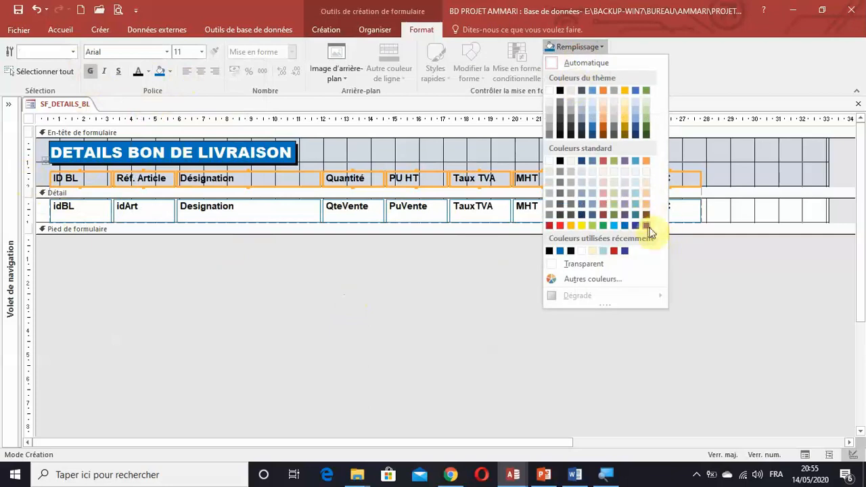
click(635, 183)
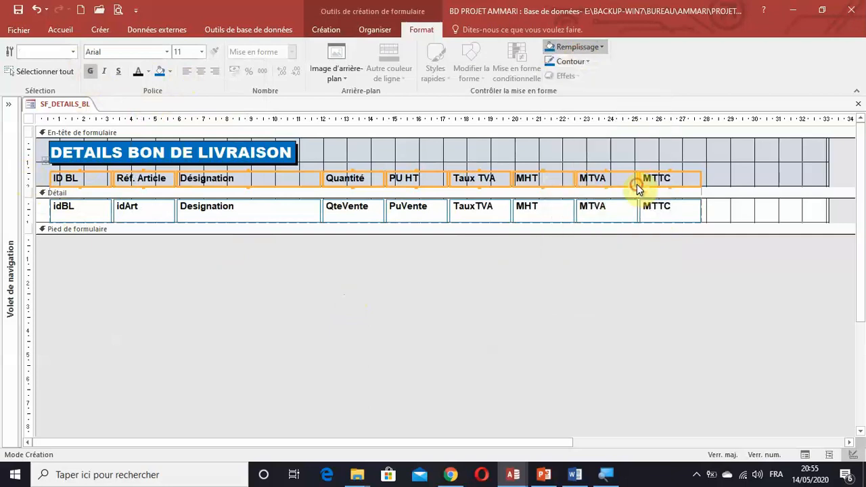
click(545, 306)
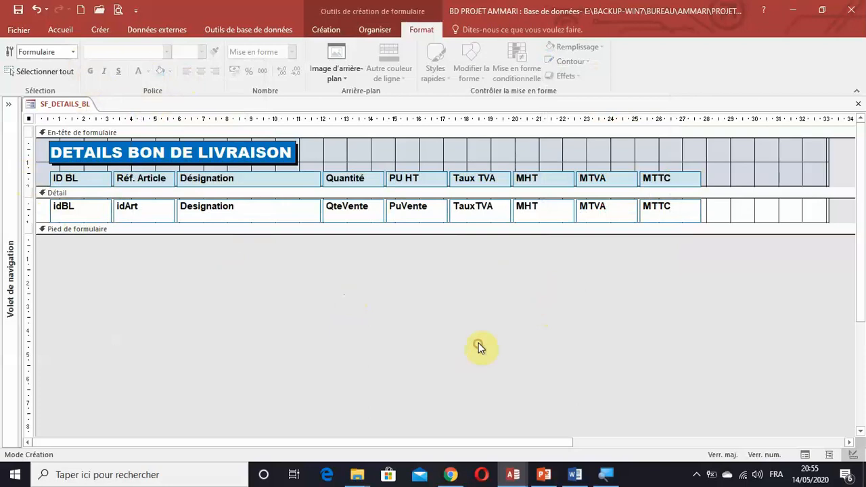
Step: Fill the background of the form header section with white (Arrière-plan 1)
click(425, 154)
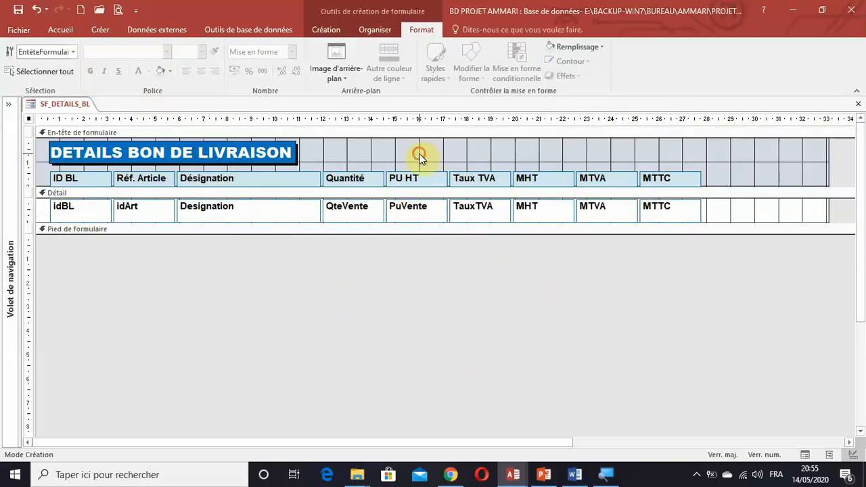
click(415, 154)
click(412, 155)
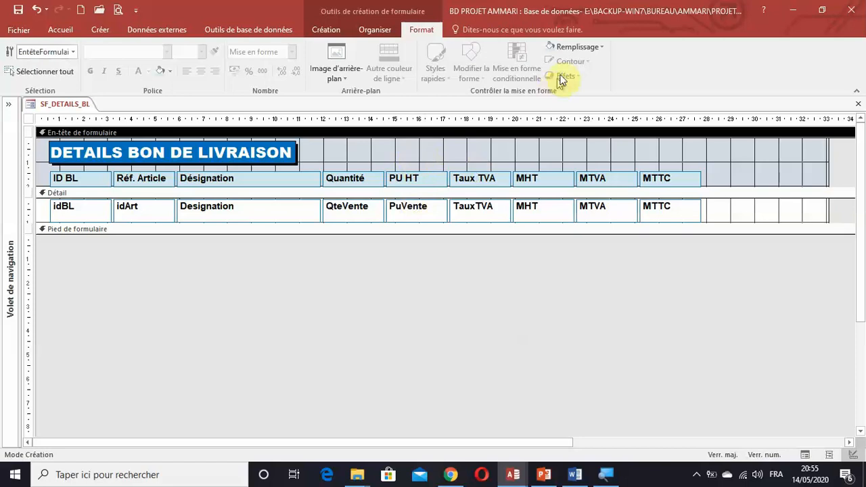
click(579, 47)
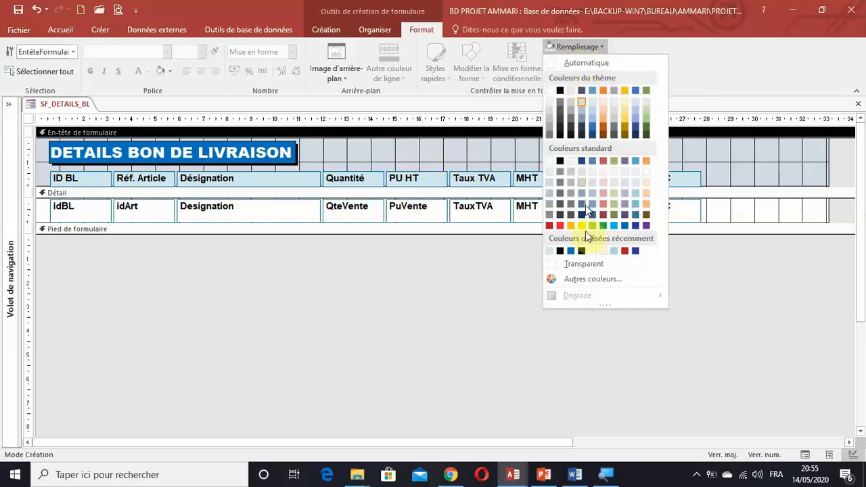
click(588, 264)
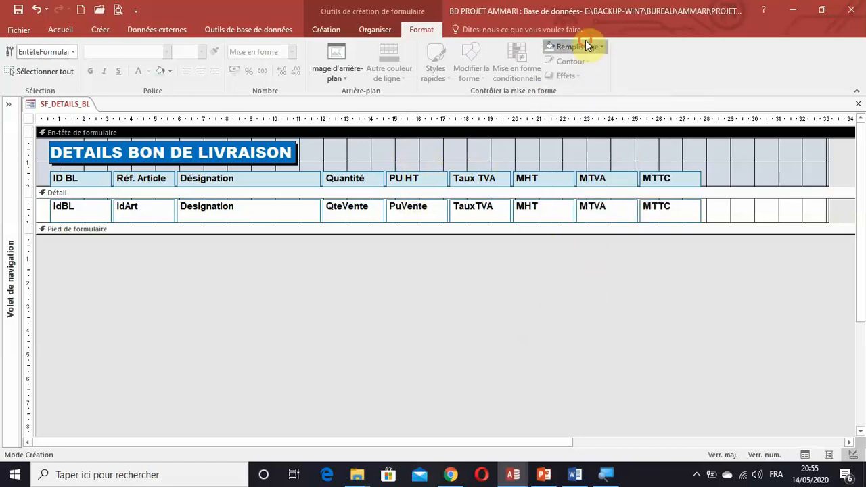
click(583, 47)
click(549, 90)
click(569, 274)
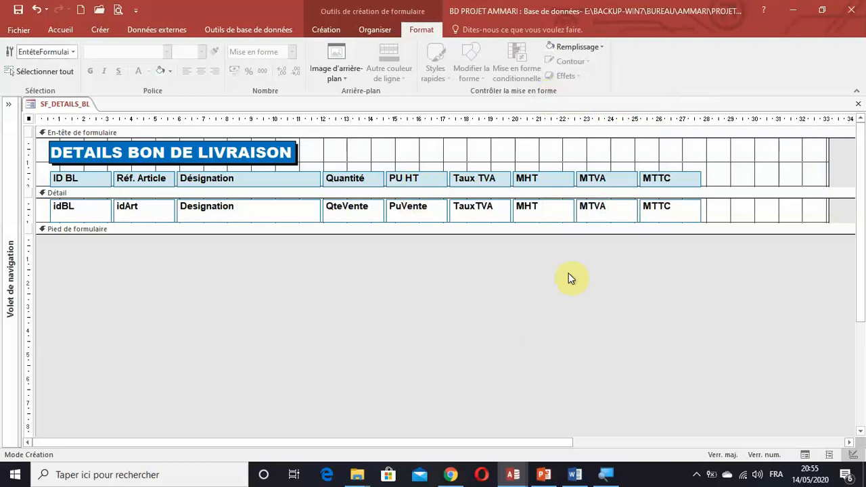
click(568, 273)
click(497, 160)
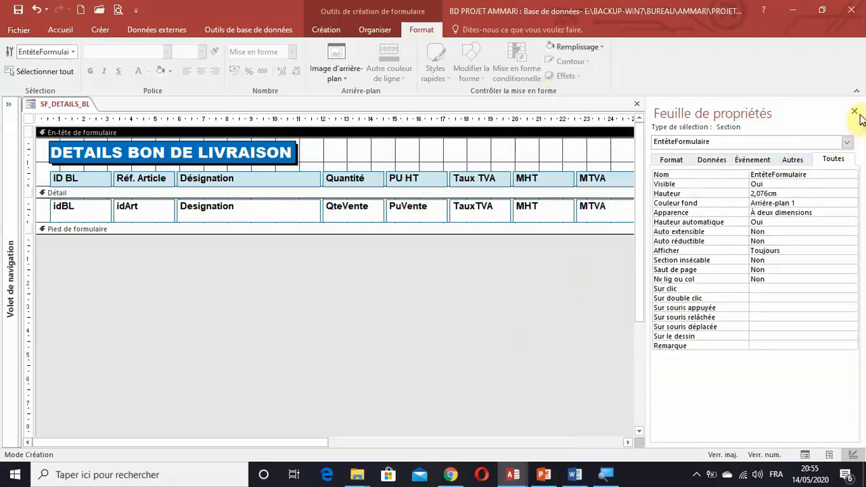
click(856, 114)
click(611, 292)
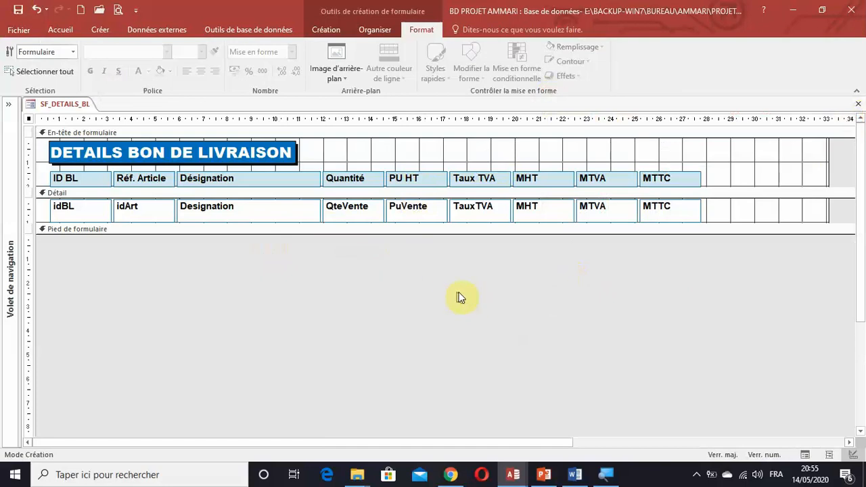
Step: Widen the Désignation column, label and text box together, to about 8.4 cm
click(316, 210)
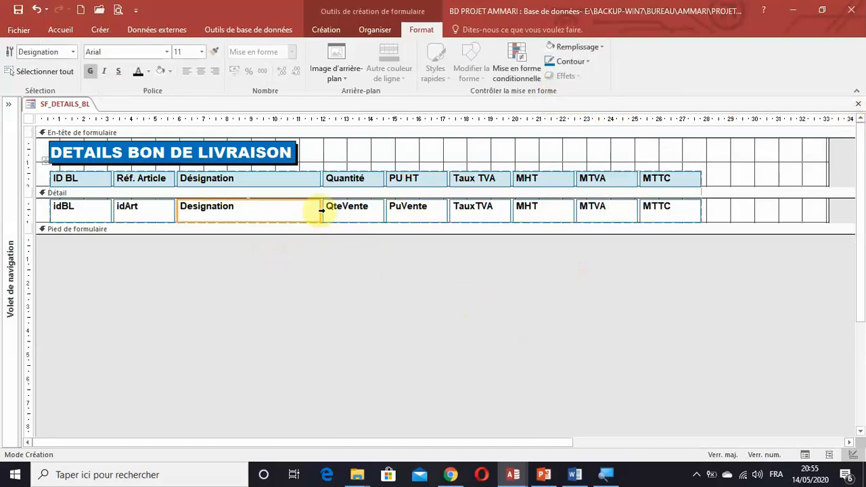
shift+click(348, 209)
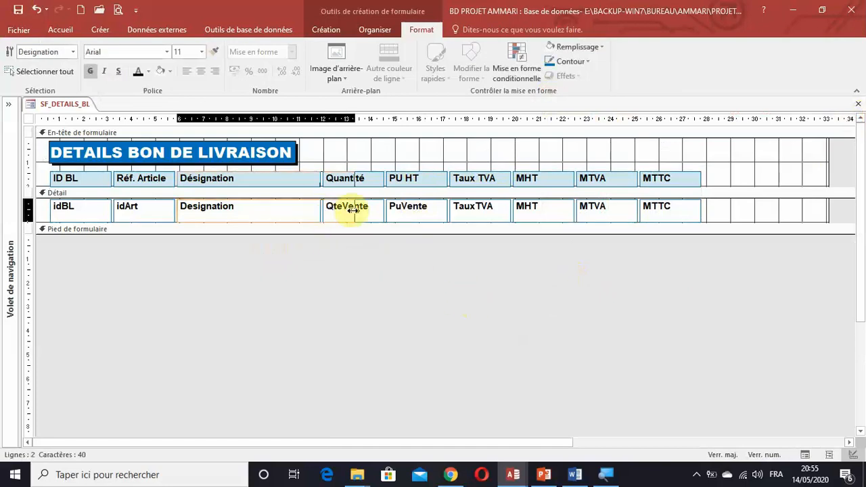
drag(375, 213, 376, 213)
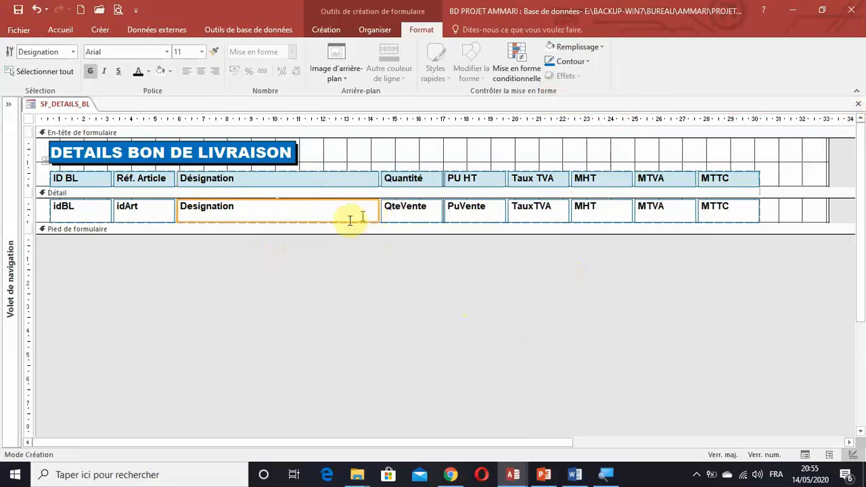
click(391, 277)
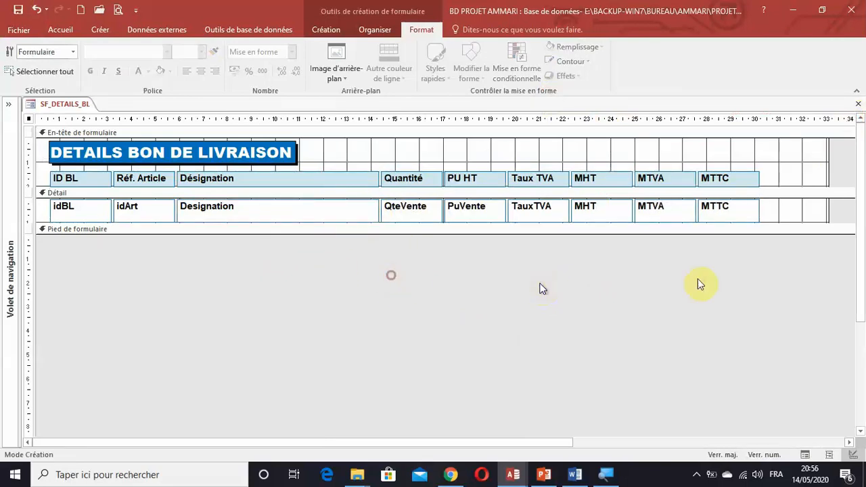
drag(751, 269, 606, 162)
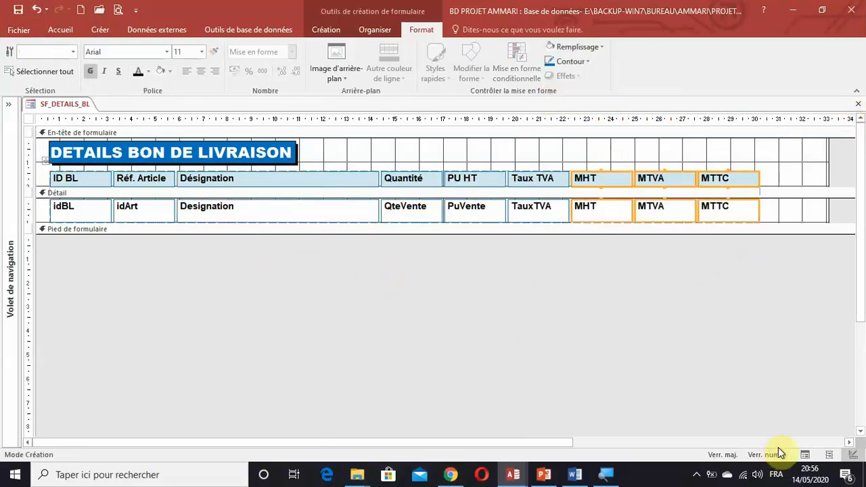
Step: In layout view, narrow the ID BL column to about 1.7 cm and center both its values and its header label
click(828, 455)
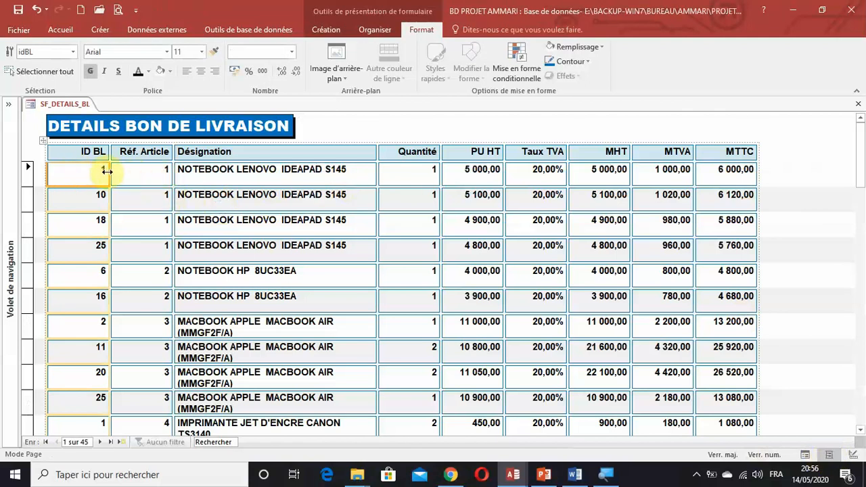
drag(107, 171, 89, 171)
click(200, 72)
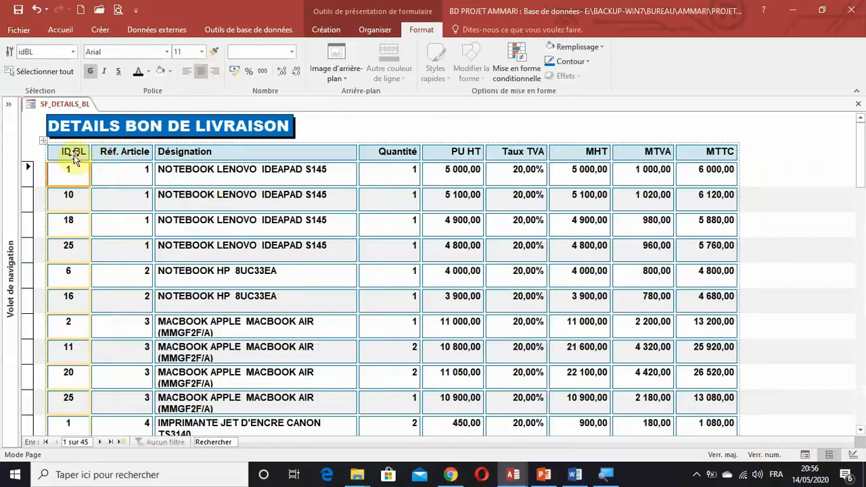
click(74, 155)
click(201, 72)
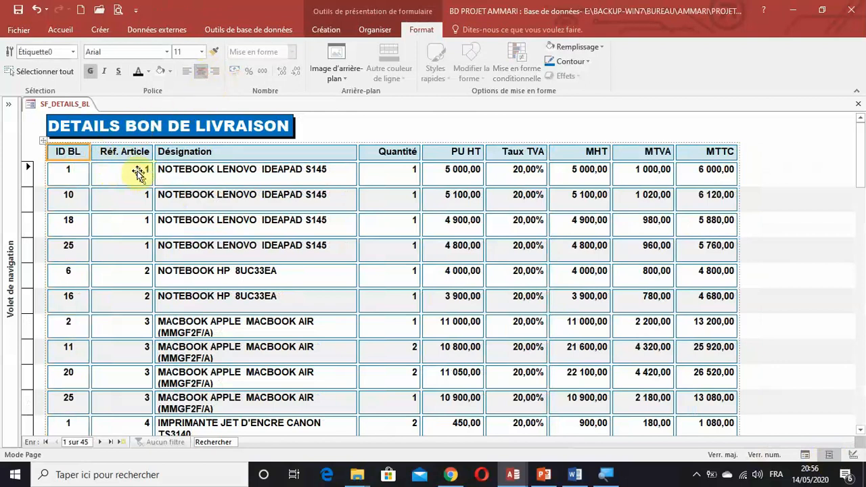
Step: Widen the Réf. Article column to about 4.2 cm and the Désignation column to about 10.6 cm
click(141, 177)
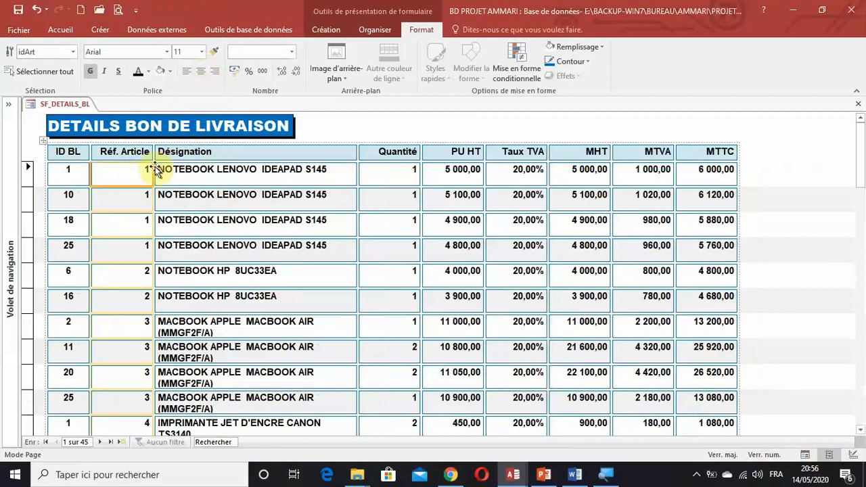
click(144, 152)
drag(154, 152, 207, 152)
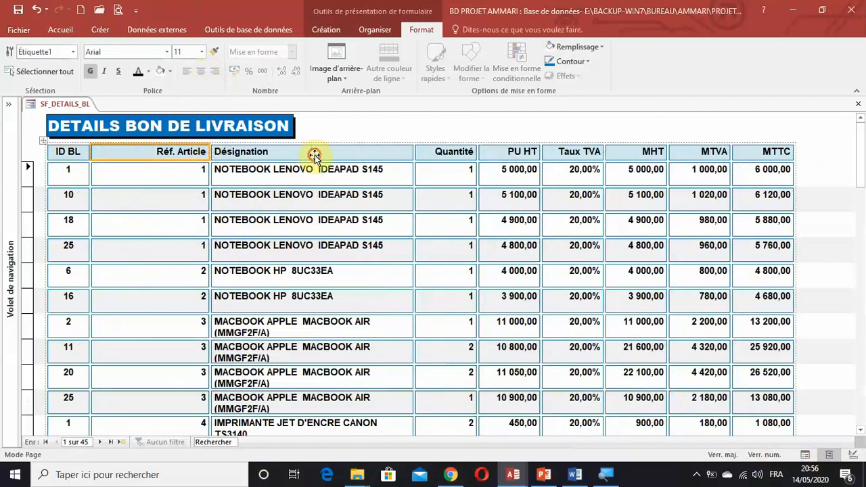
click(314, 155)
drag(410, 157, 465, 157)
click(192, 156)
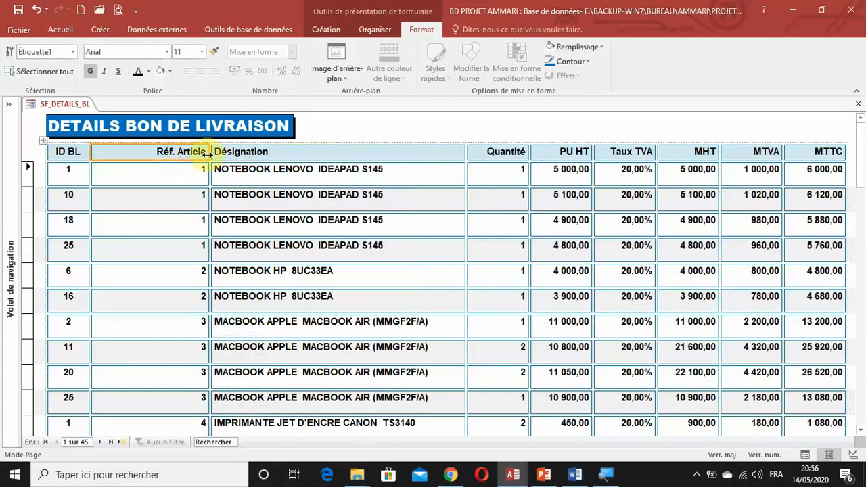
drag(209, 153, 194, 154)
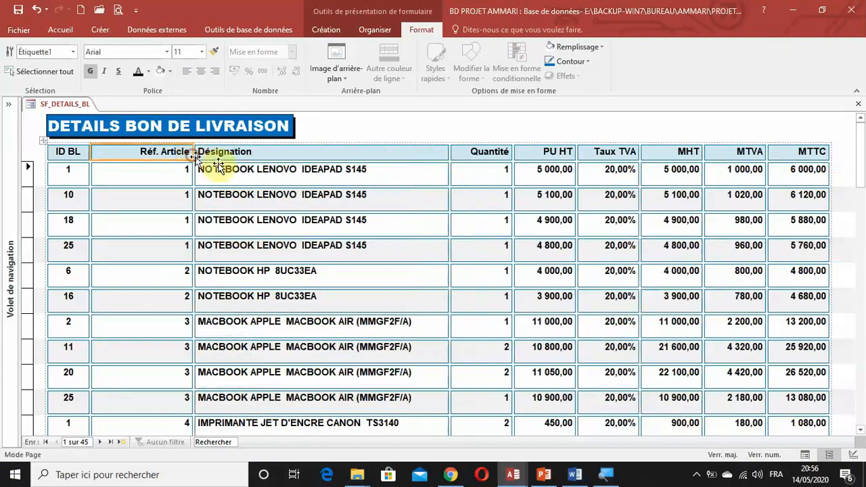
Step: Narrow the Quantité and Taux TVA columns to about 2 cm each
click(489, 157)
drag(514, 152, 499, 154)
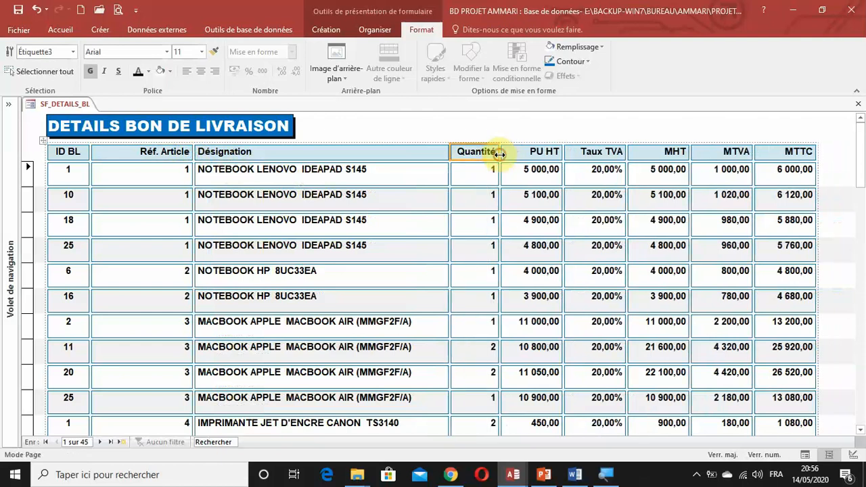
click(551, 154)
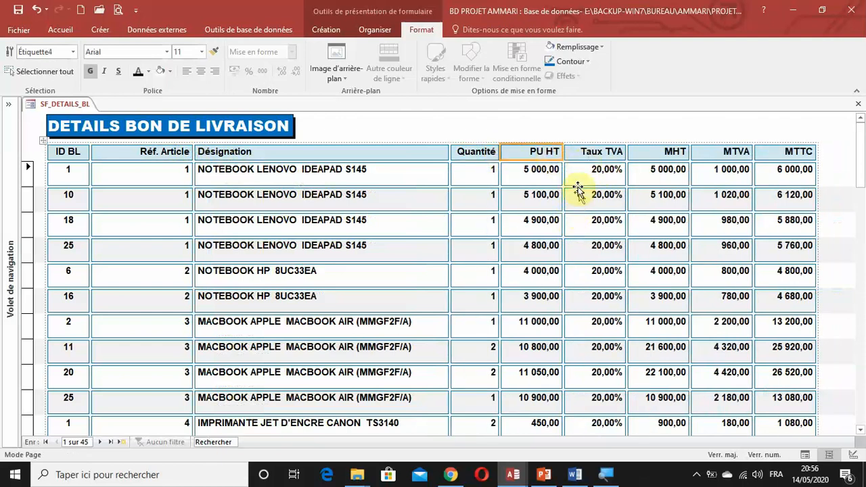
click(609, 150)
drag(627, 152, 612, 153)
Step: Widen the MHT column to about 3.2 cm and, in design view, match the MTVA and MTTC columns to the widest
click(653, 156)
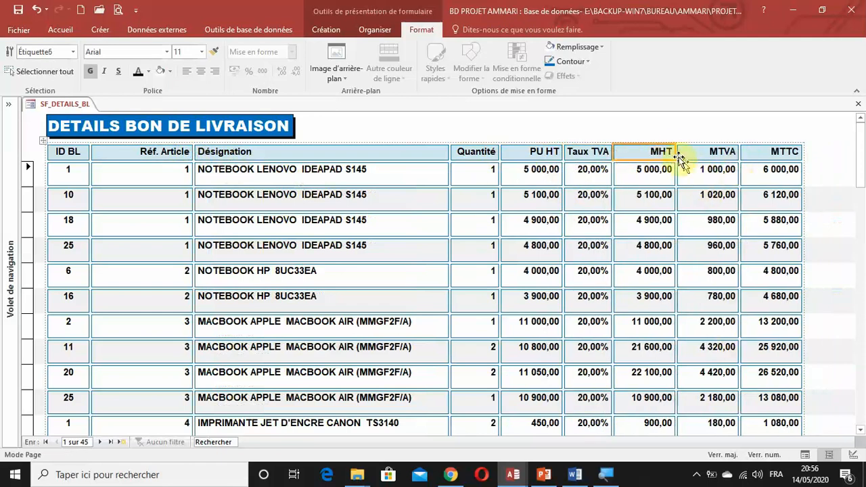
drag(674, 152, 690, 153)
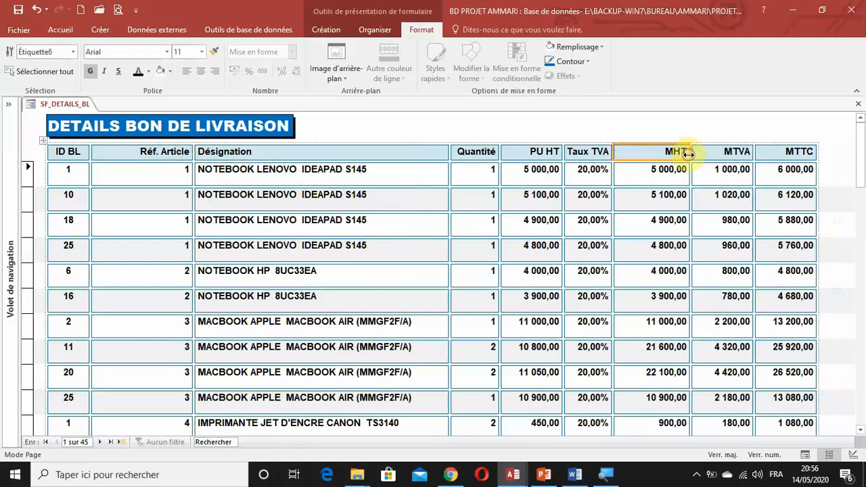
click(854, 454)
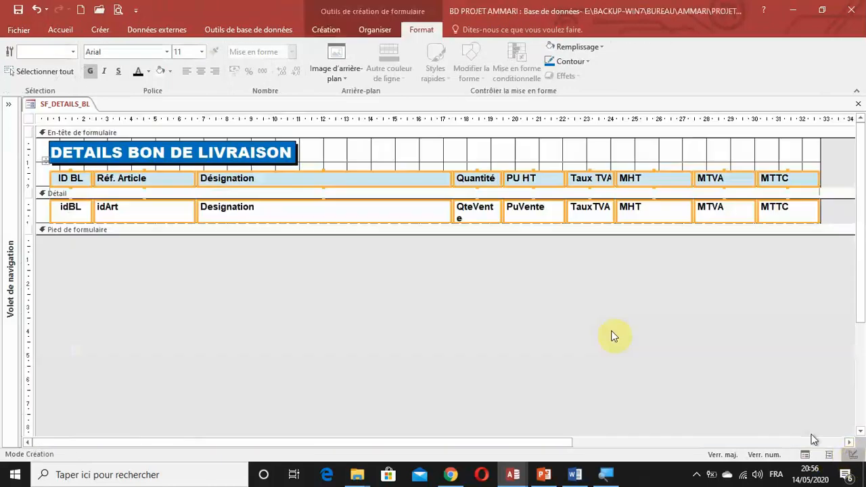
click(633, 278)
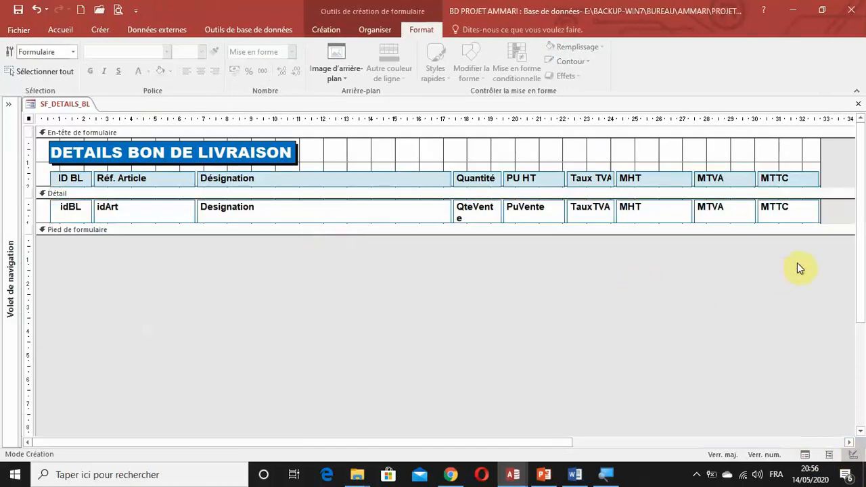
drag(810, 247, 654, 165)
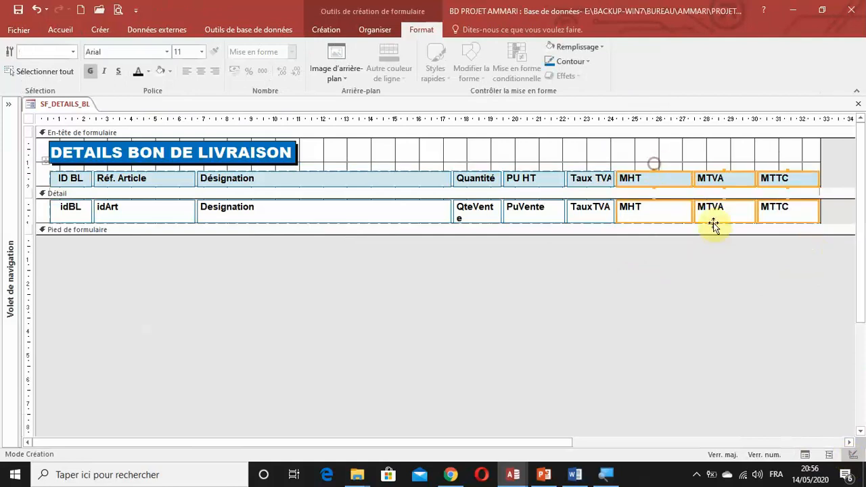
click(387, 32)
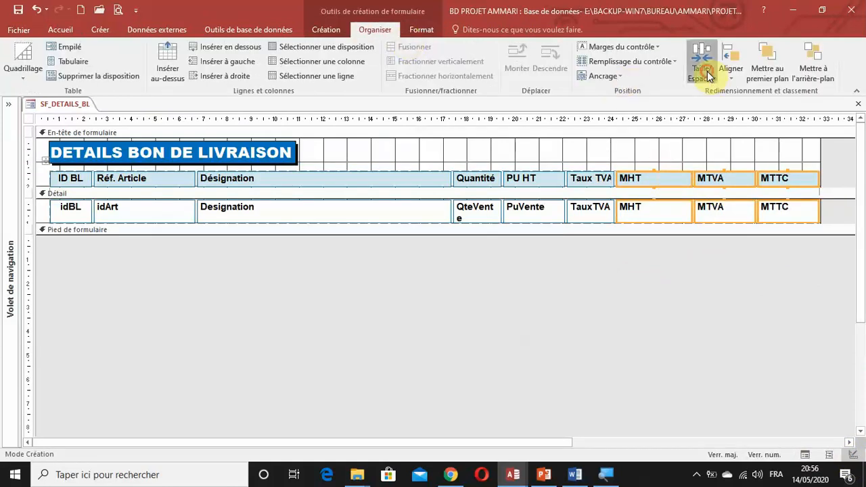
click(707, 74)
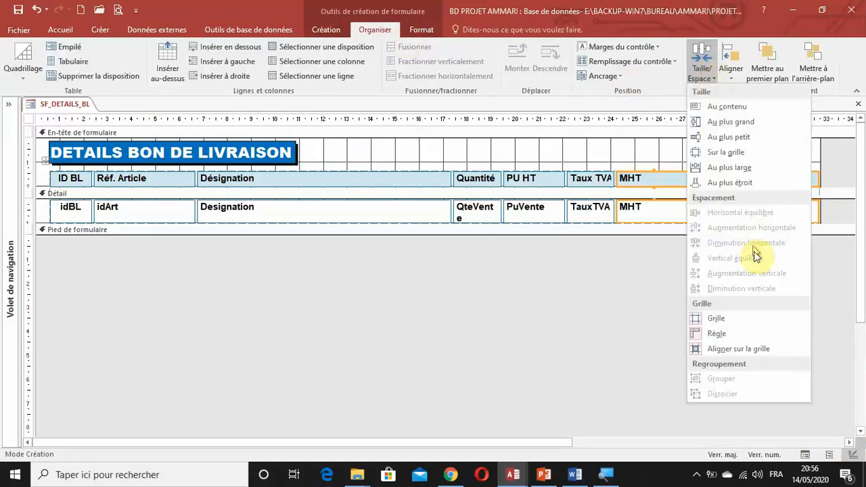
click(741, 169)
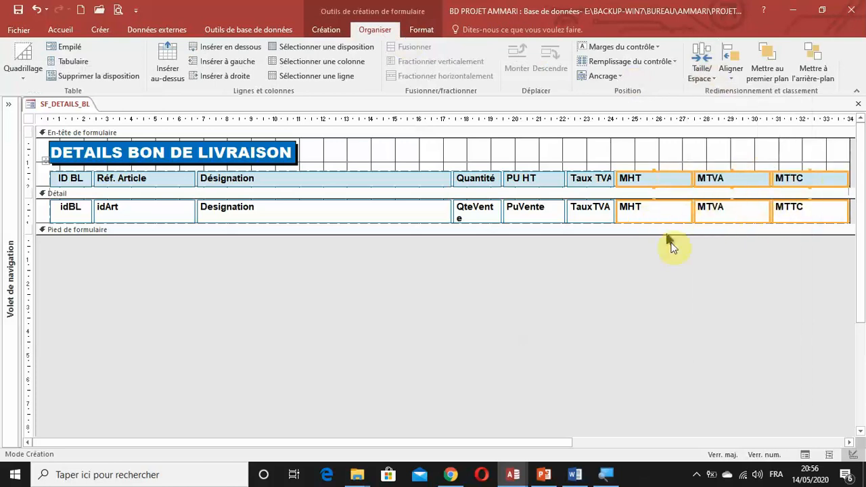
click(702, 73)
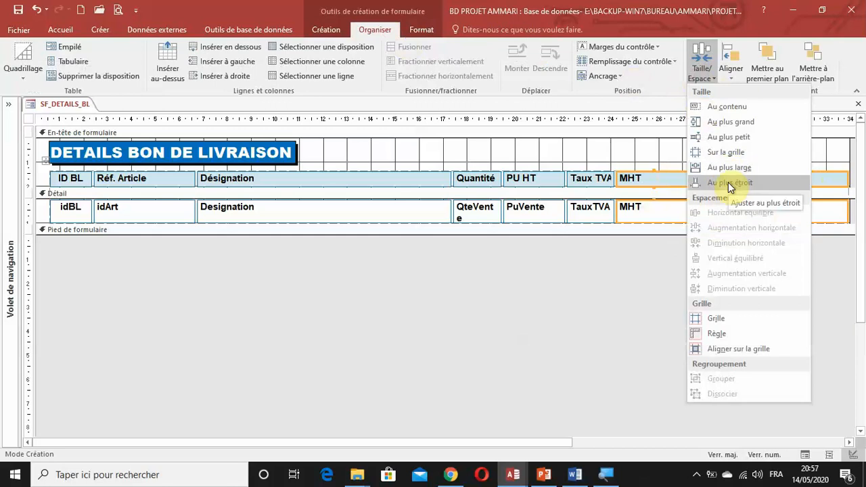
click(664, 246)
click(628, 280)
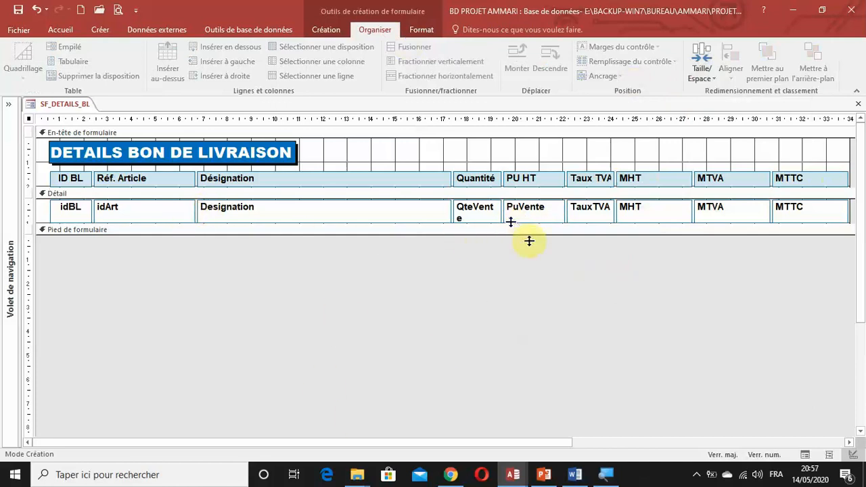
Step: Return to layout view and narrow the Désignation column to about 9.7 cm
click(828, 455)
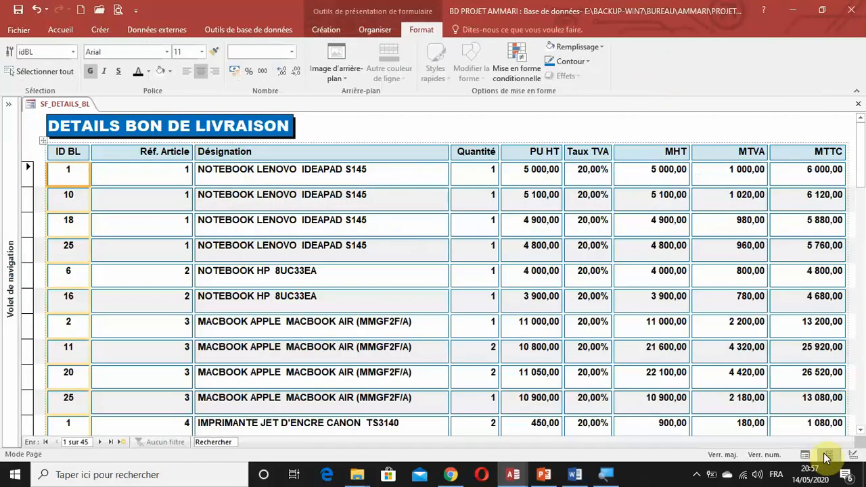
click(435, 297)
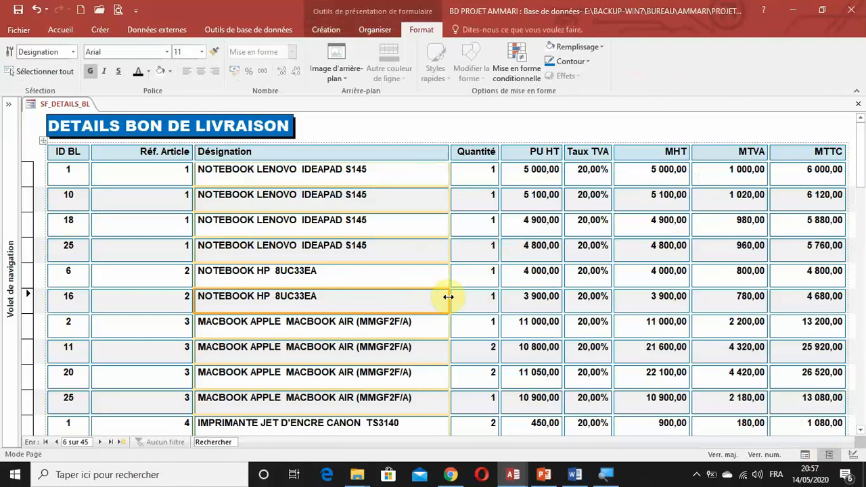
drag(449, 296, 426, 297)
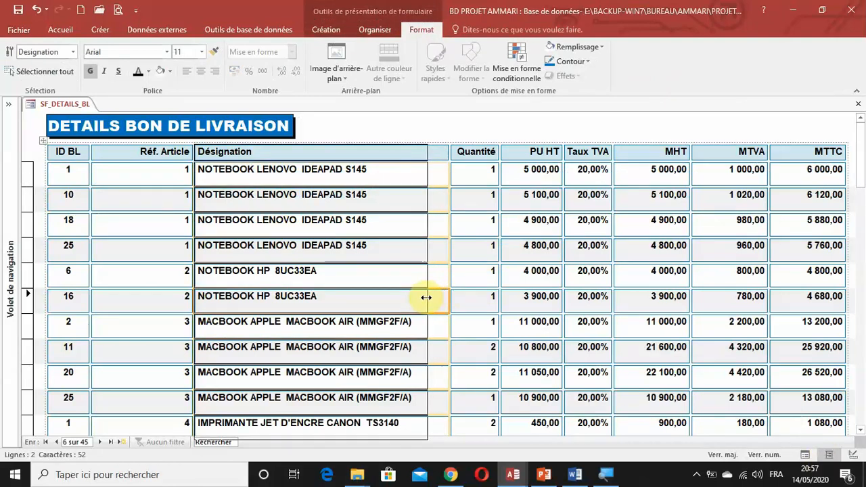
click(163, 232)
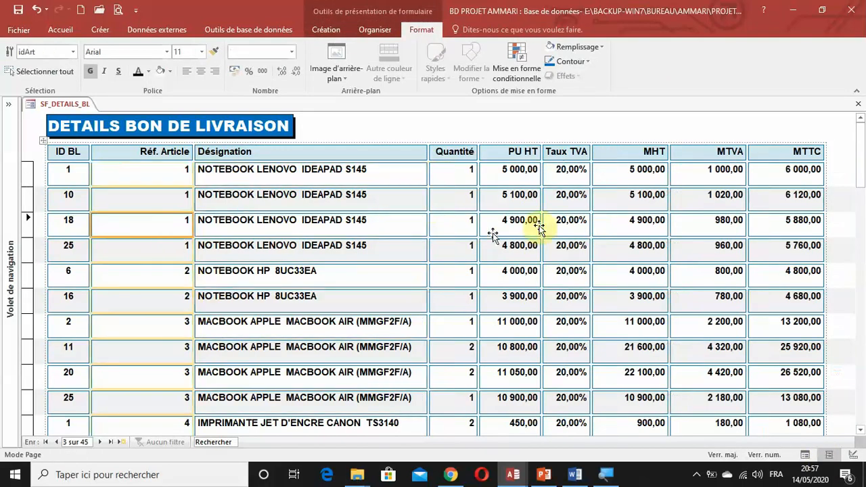
Step: Center the values of the Quantité column in the details subform
click(467, 173)
click(186, 72)
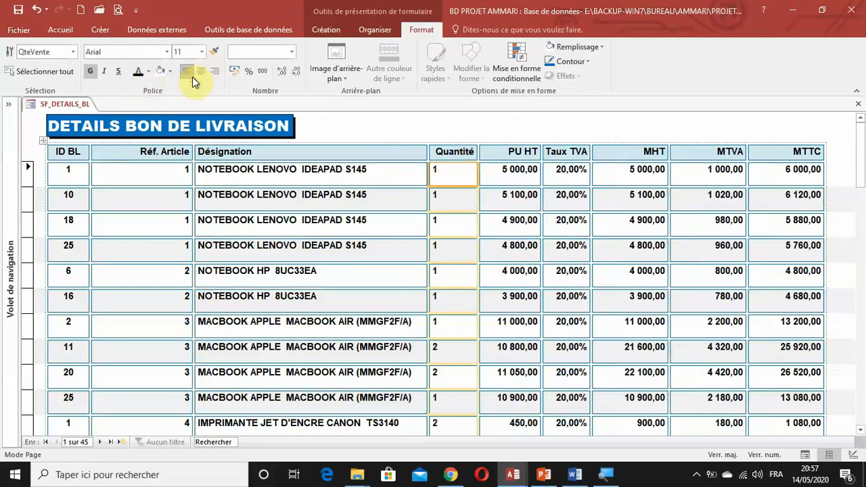
click(201, 71)
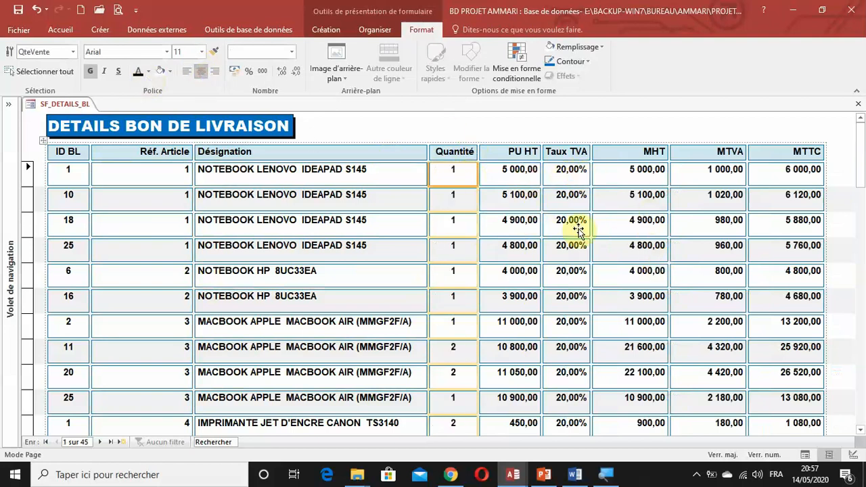
Step: Try to adjust the record row height from the Désignation field in layout view, and undo the change
click(335, 284)
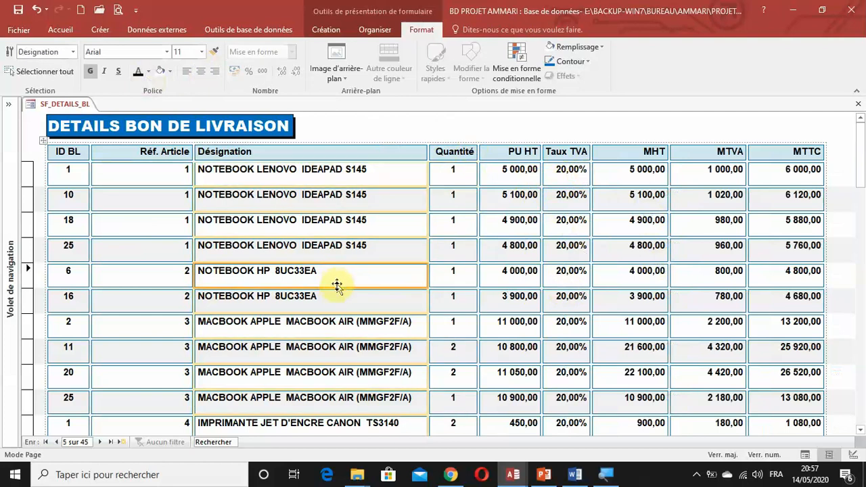
drag(336, 288, 335, 283)
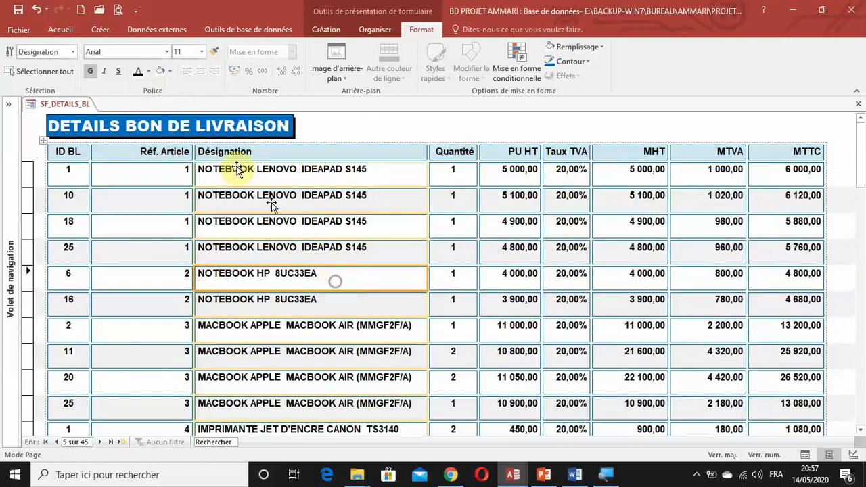
click(35, 11)
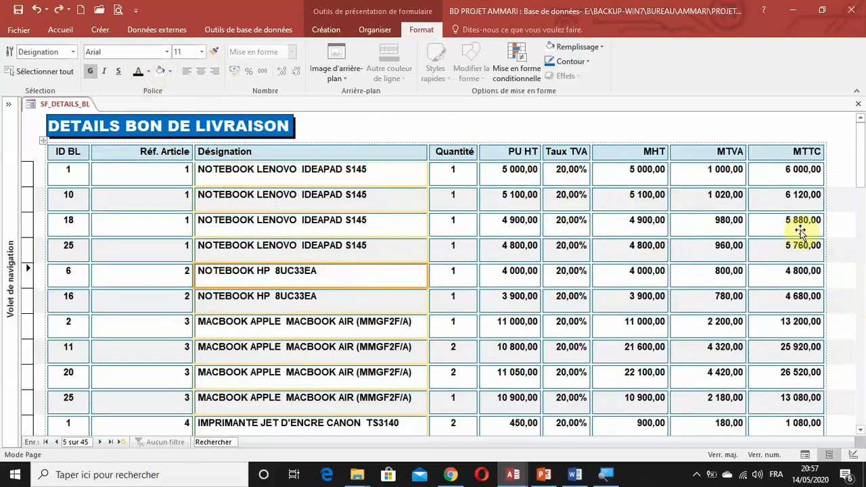
Step: In design view, slightly reduce the height of the field row in the Détail section, using the Designation field's lower edge
click(853, 455)
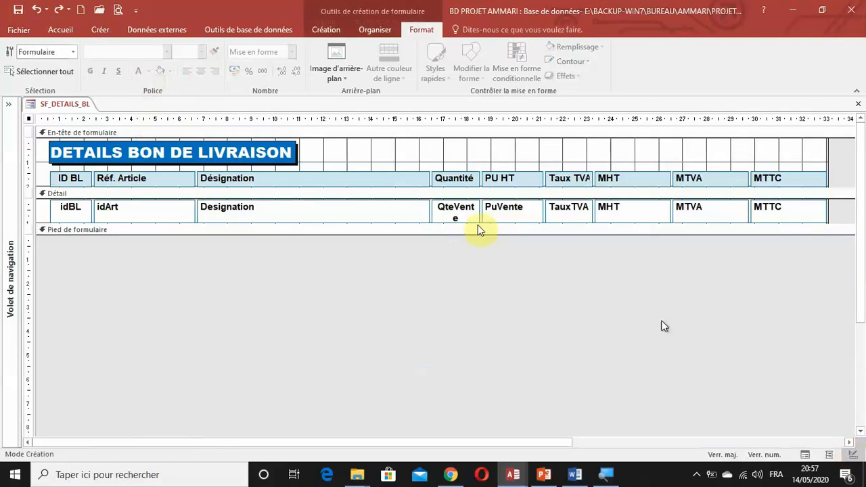
click(369, 216)
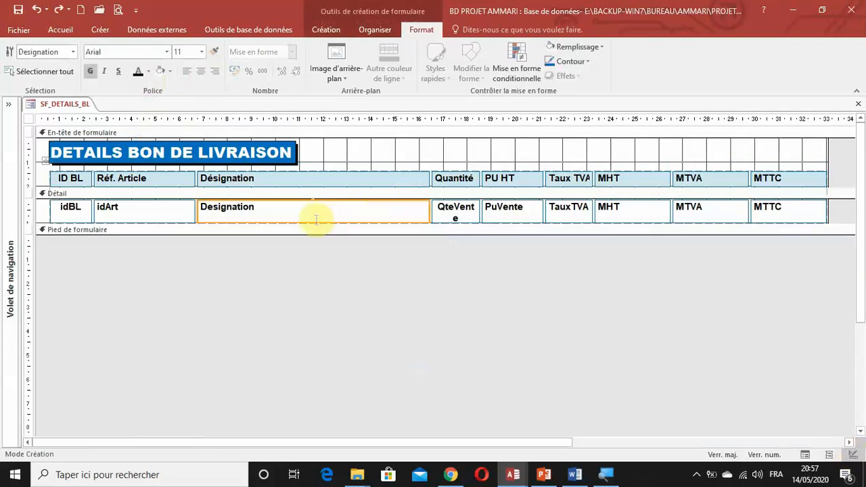
drag(313, 221, 318, 220)
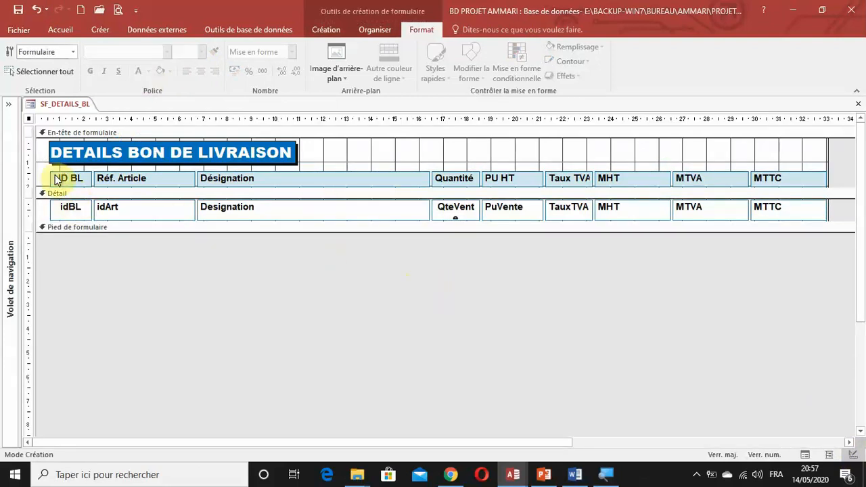
click(318, 159)
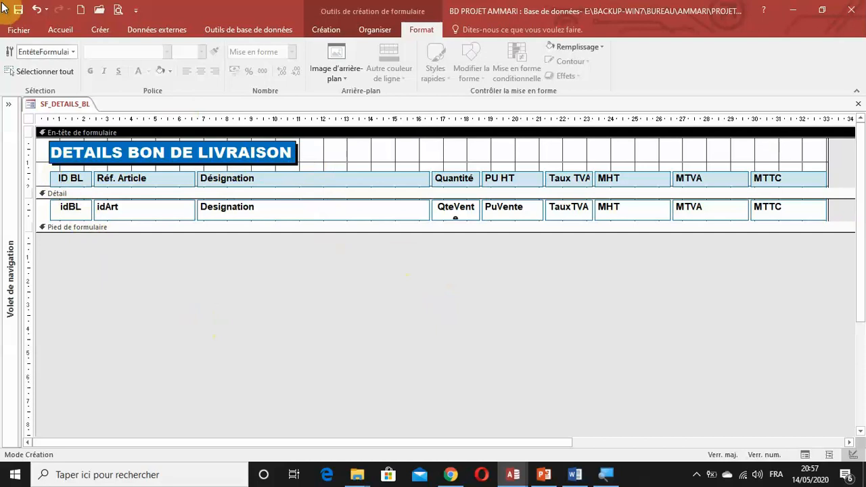
click(409, 281)
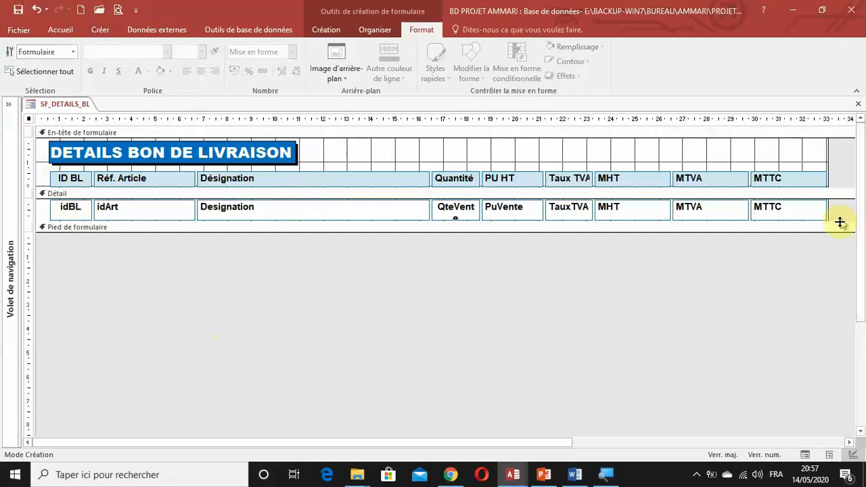
Step: Change the caption of the MHT column label in the form header to "Mont. HT"
drag(541, 443, 628, 443)
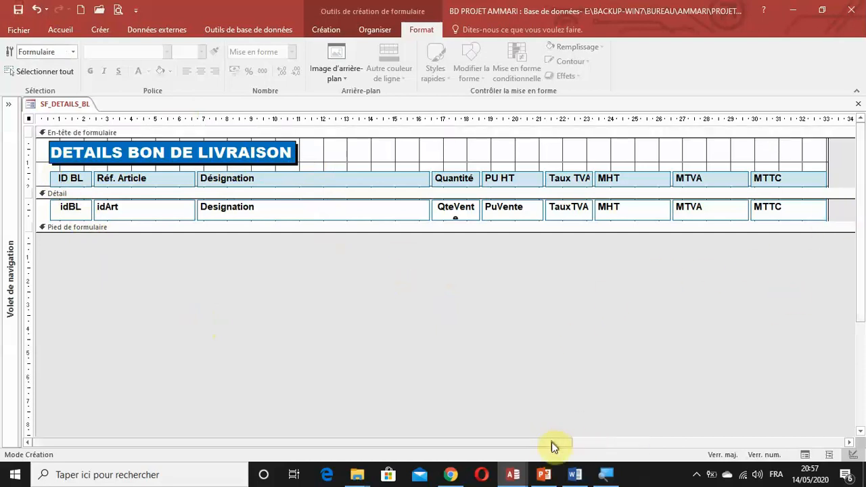
drag(634, 186, 634, 185)
click(633, 179)
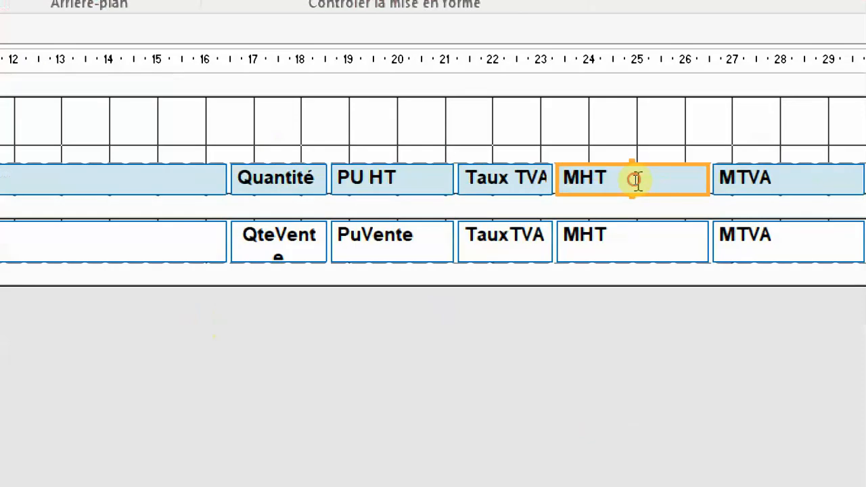
click(634, 179)
text(MO)
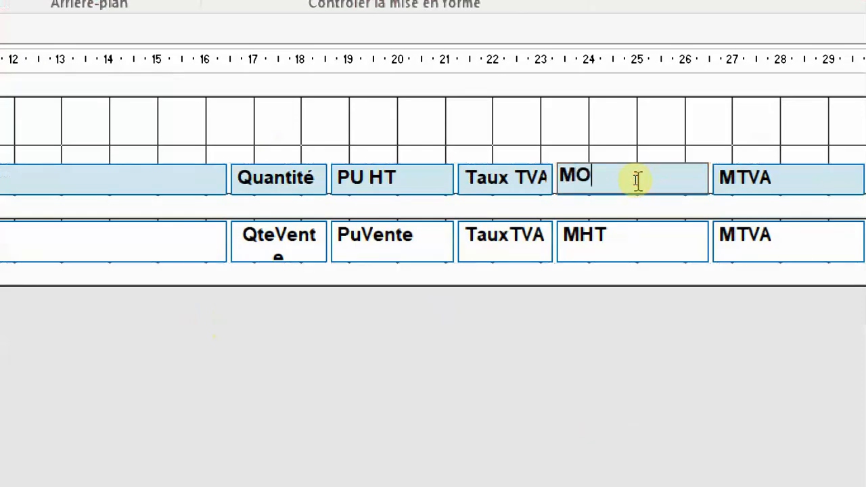
text(NT)
key(BackSpace)
key(BackSpace)
key(BackSpace)
key(BackSpace)
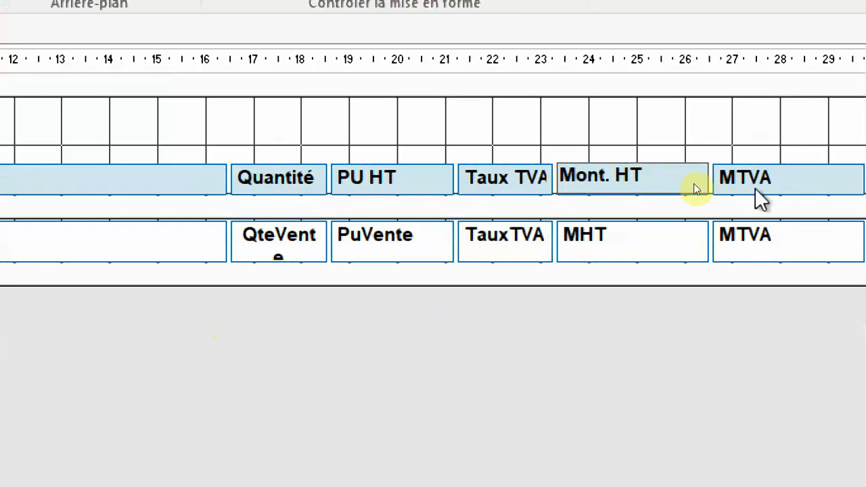
Step: Change the caption of the MTVA column label in the form header to "Mont. TVA"
click(771, 179)
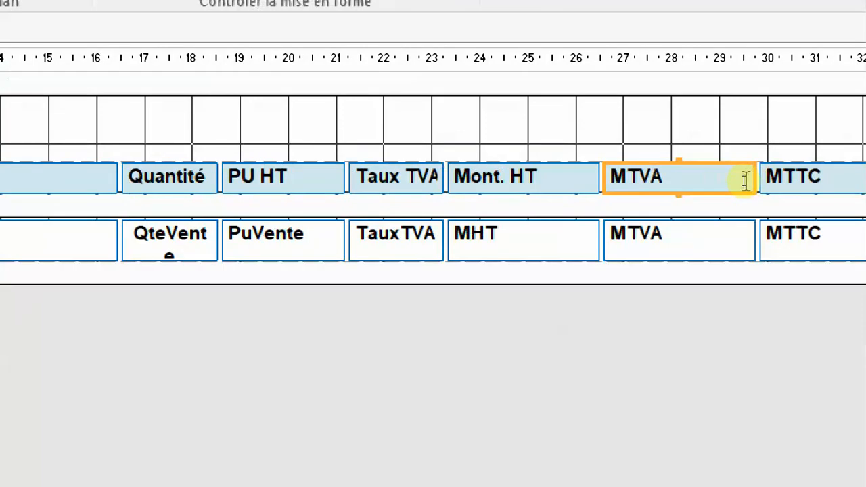
click(744, 179)
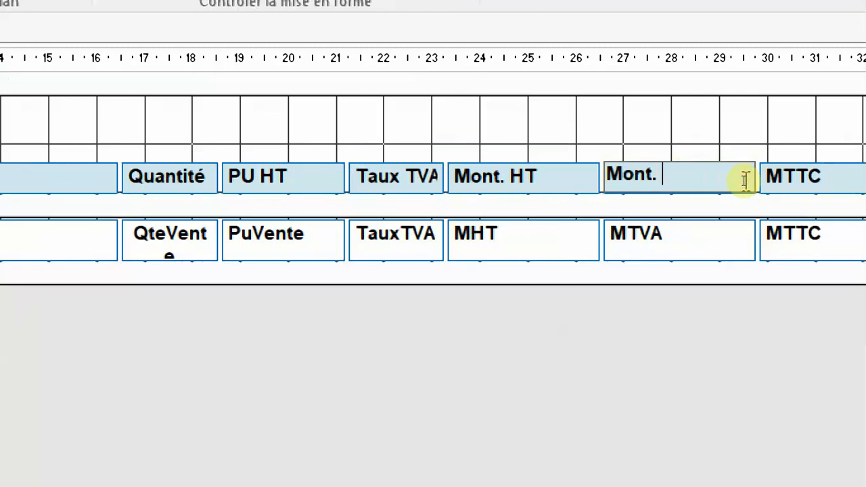
text(VA)
Step: Change the caption of the MTTC column label in the form header to "Mont. TTC"
click(846, 183)
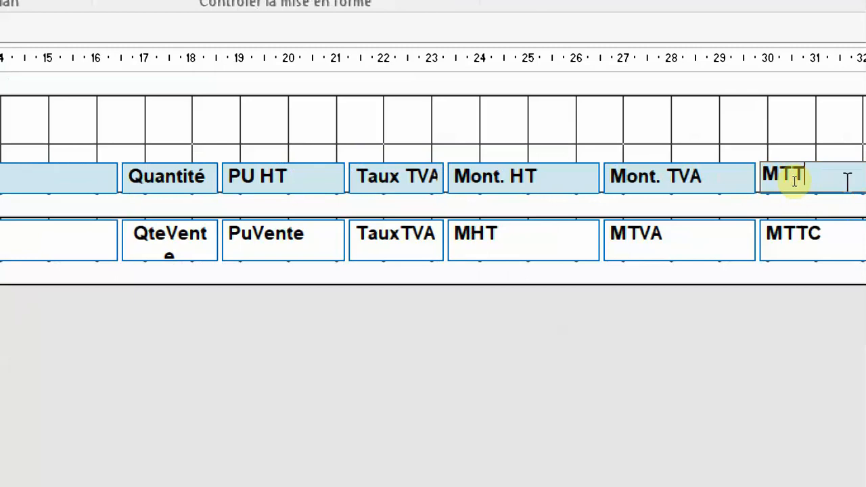
text(ont. TT)
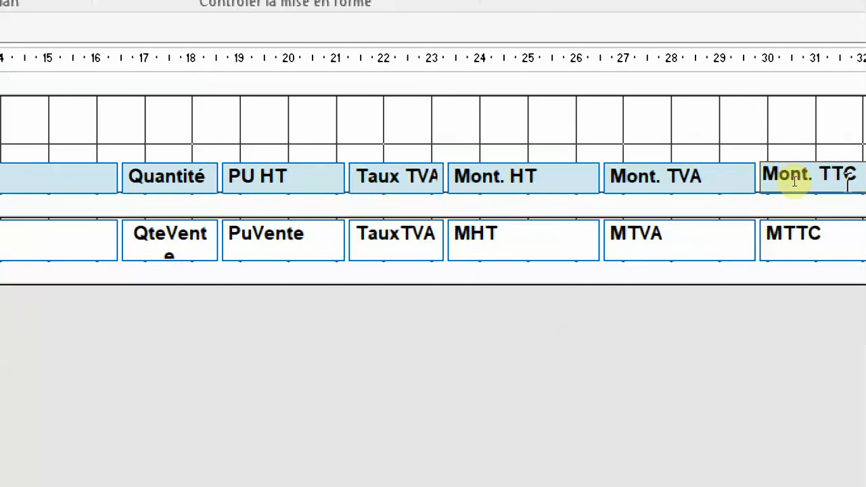
text(C)
key(Escape)
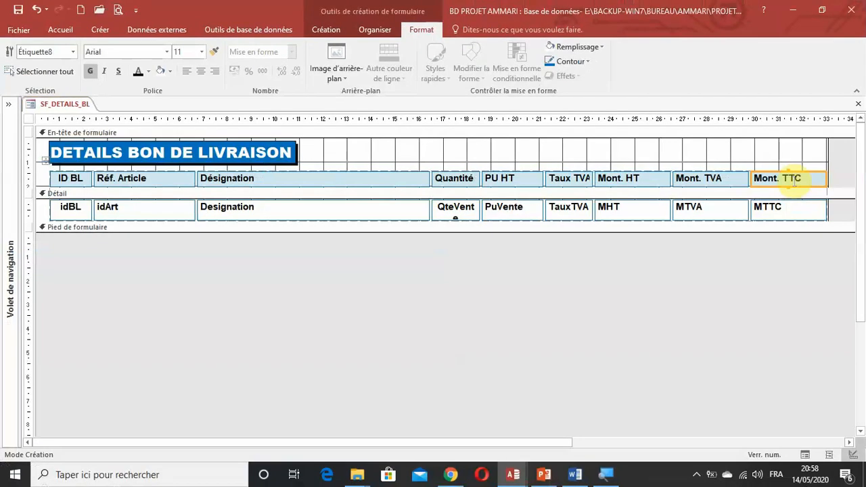
Step: Show the form in Layout view and slightly narrow the Réf. Article column
drag(840, 177, 614, 181)
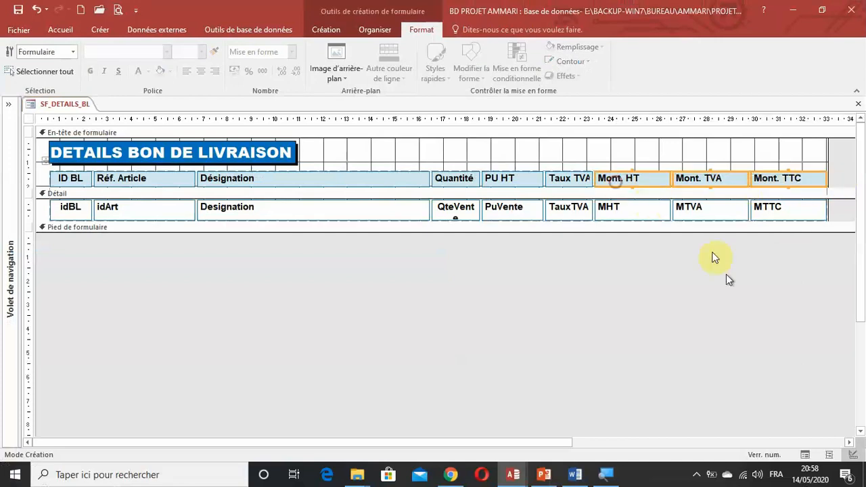
click(829, 454)
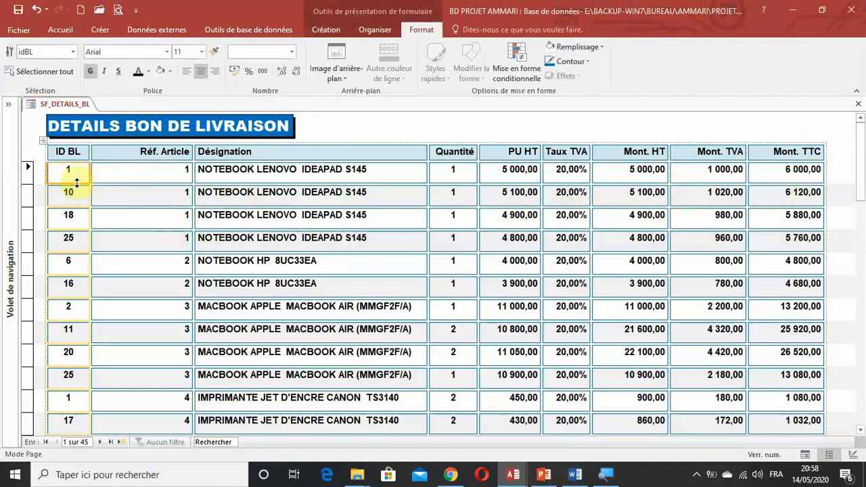
drag(67, 182, 68, 180)
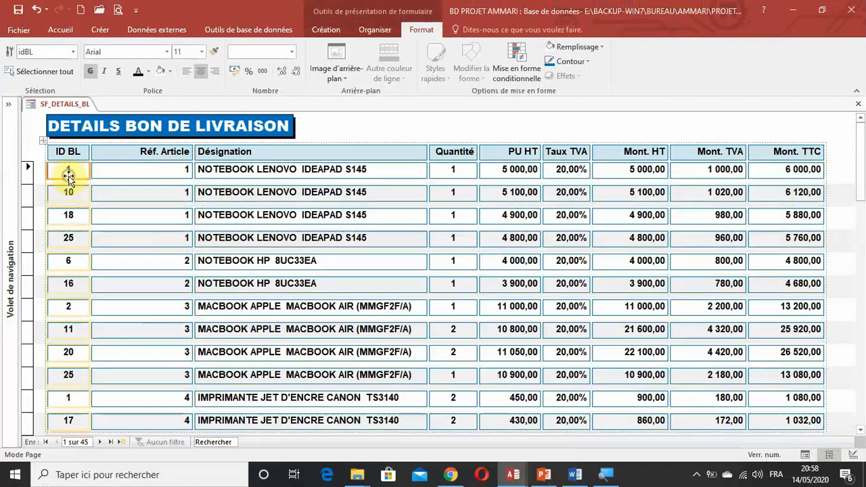
click(37, 9)
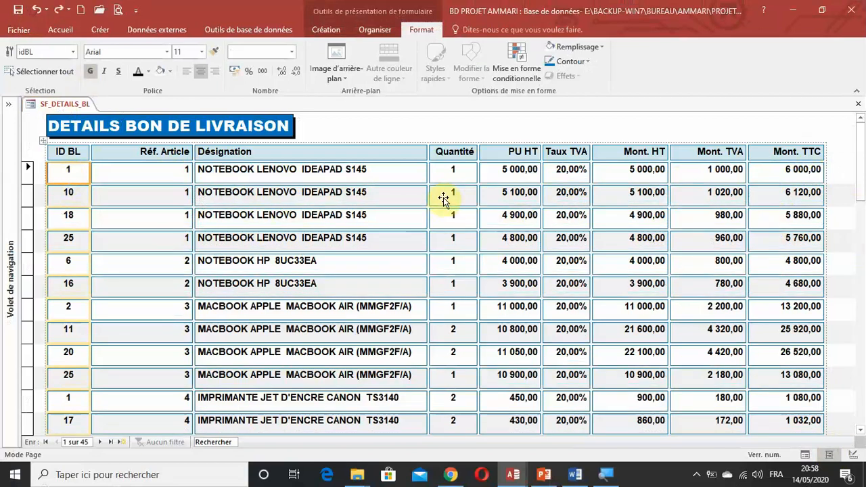
click(186, 176)
drag(186, 176, 178, 174)
Step: Left-align both the header label and the values of the Réf. Article column
click(160, 153)
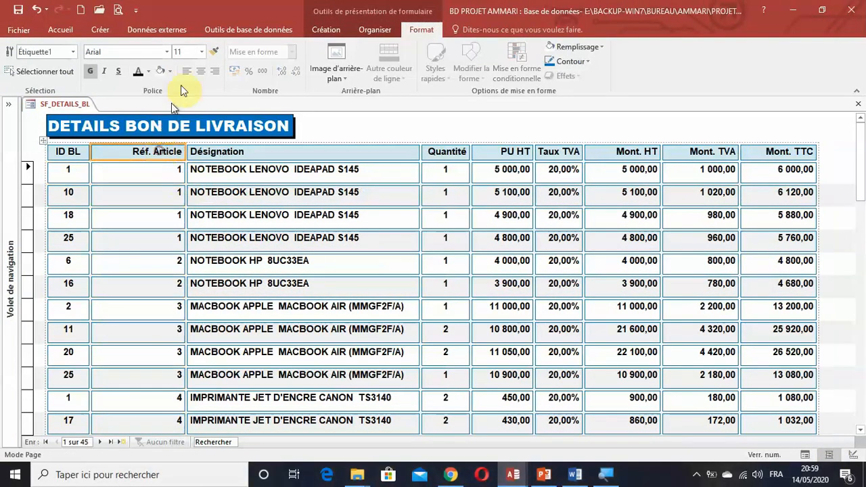
click(186, 73)
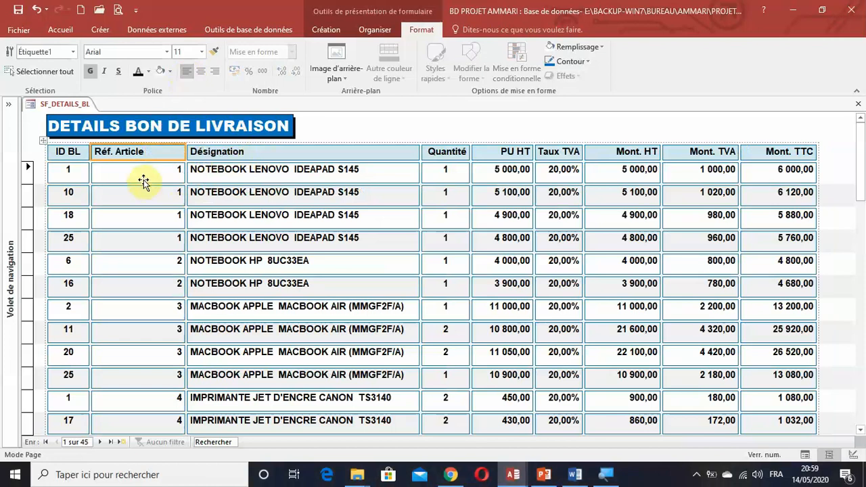
click(144, 181)
click(187, 71)
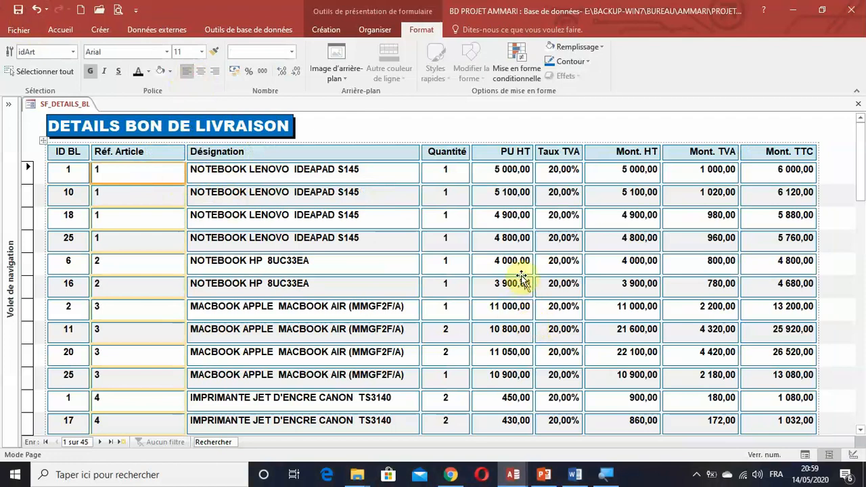
Step: In Design view, add a command button without the wizard and place it in the detail layout directly after MTTC
click(852, 454)
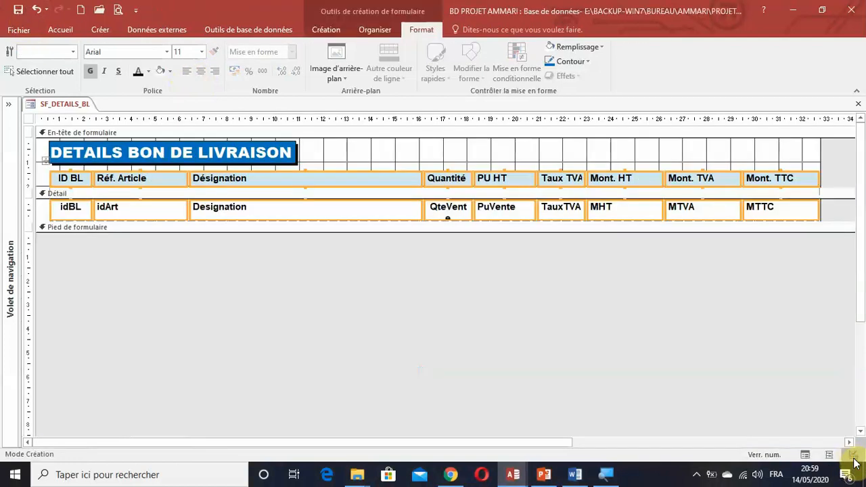
click(325, 32)
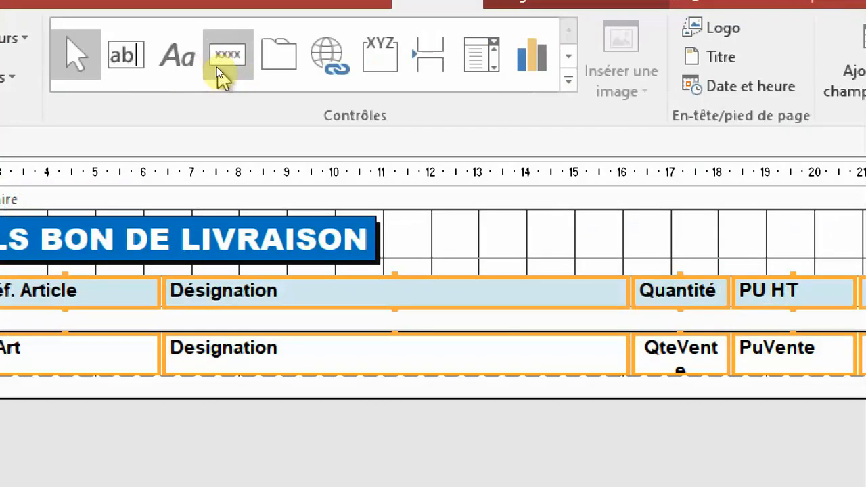
click(219, 71)
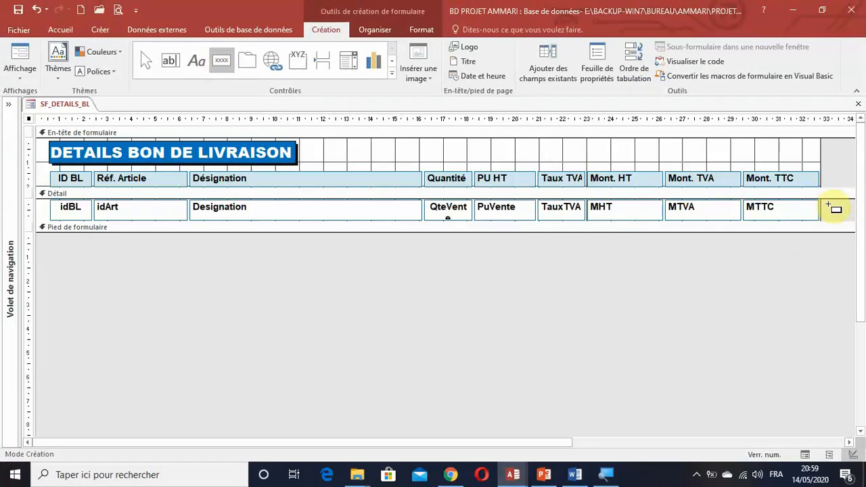
drag(527, 443, 634, 444)
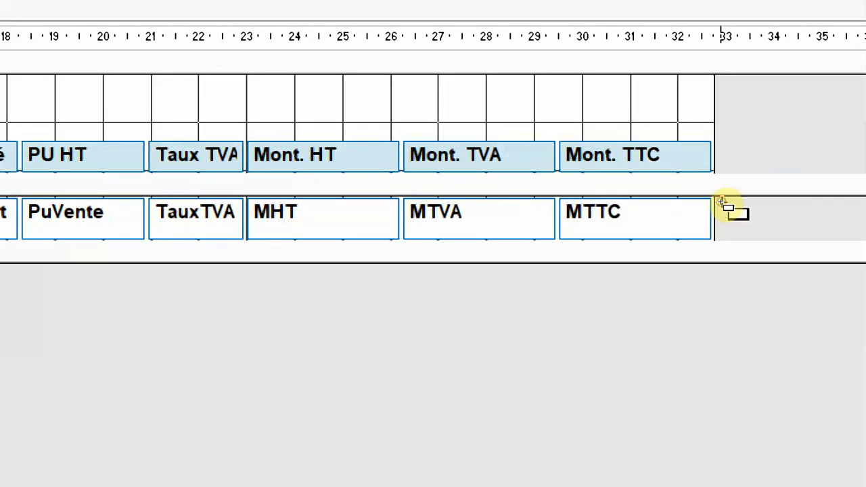
drag(722, 203, 758, 235)
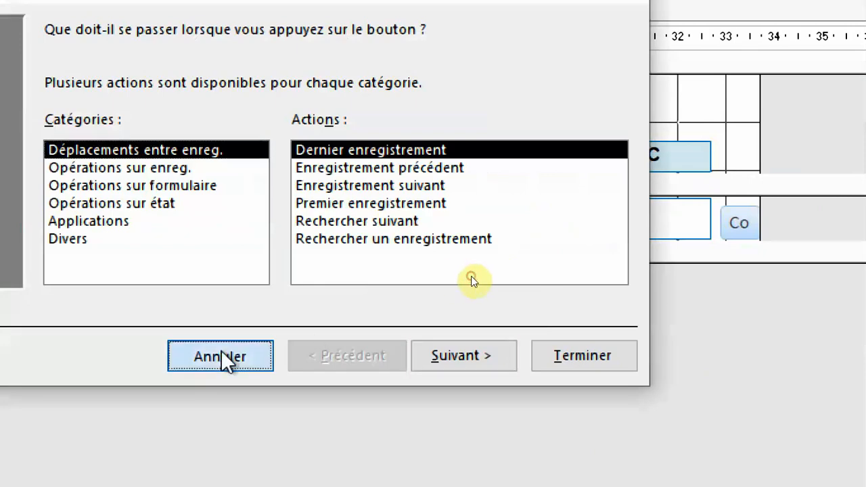
click(228, 359)
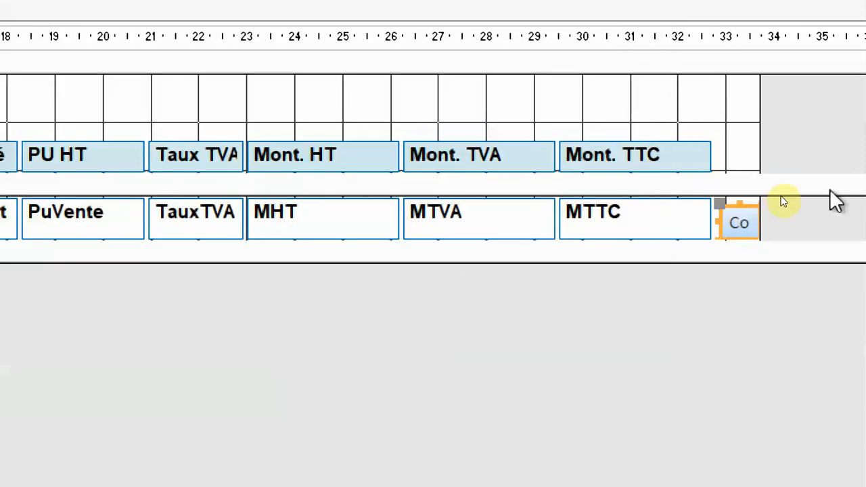
drag(740, 203, 715, 212)
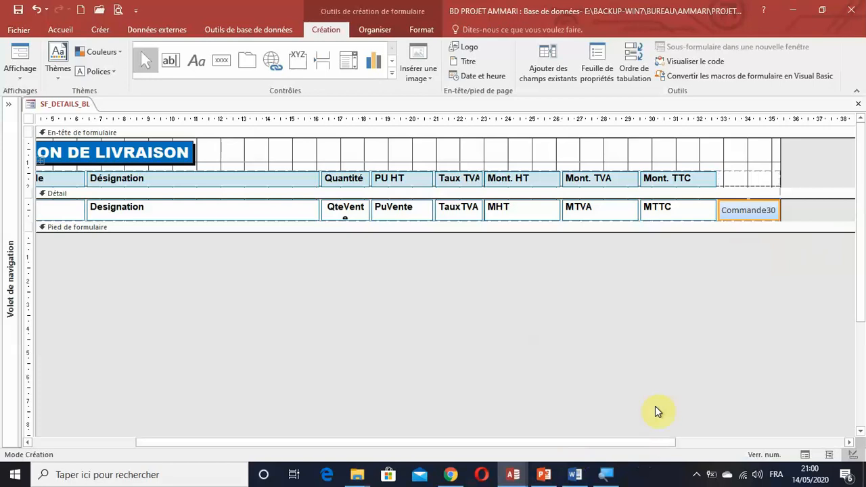
Step: Name the new command button btnSupprimer and clear its caption in the button's properties
key(F4)
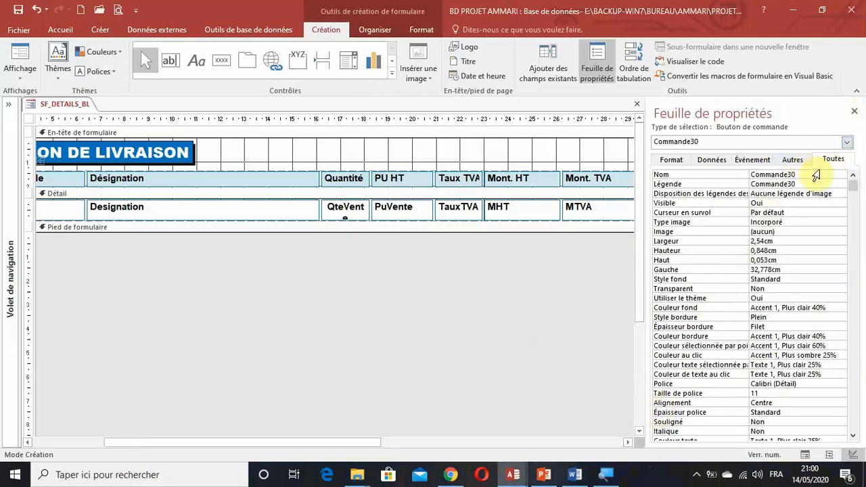
click(738, 175)
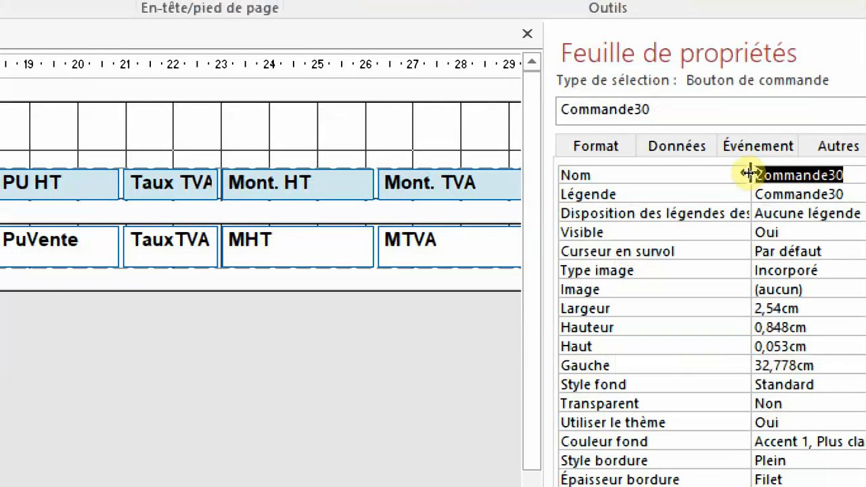
key(BackSpace)
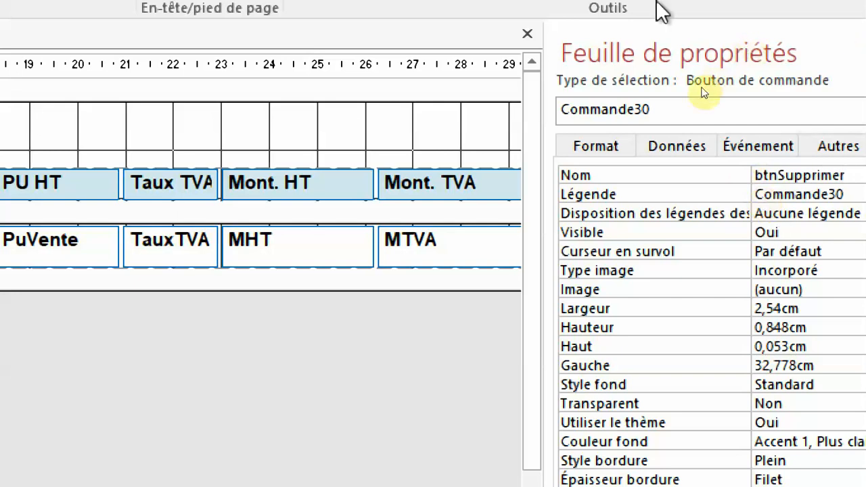
click(684, 194)
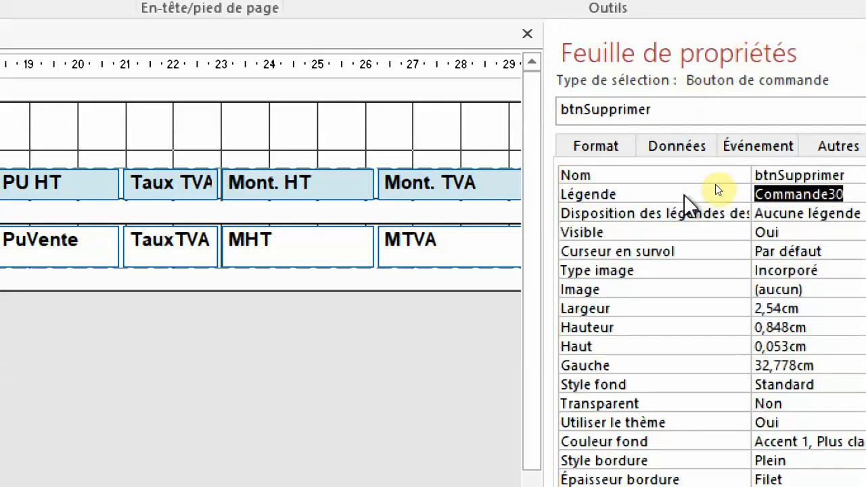
text(d)
key(BackSpace)
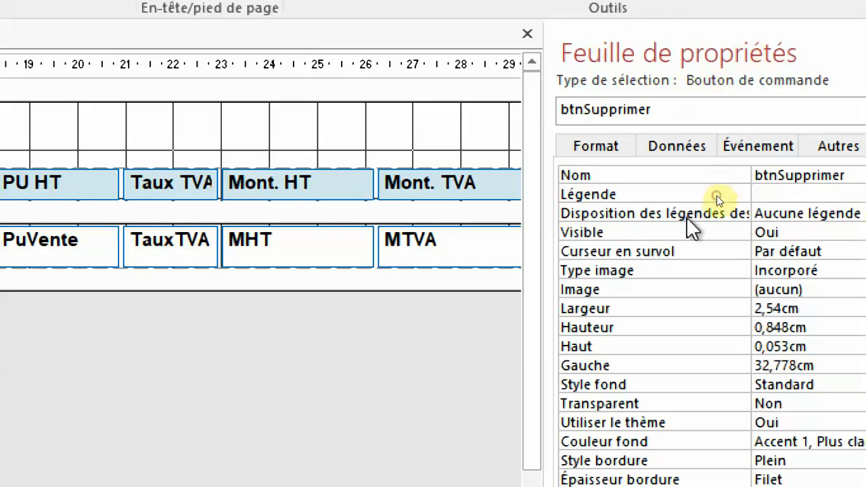
key(Tab)
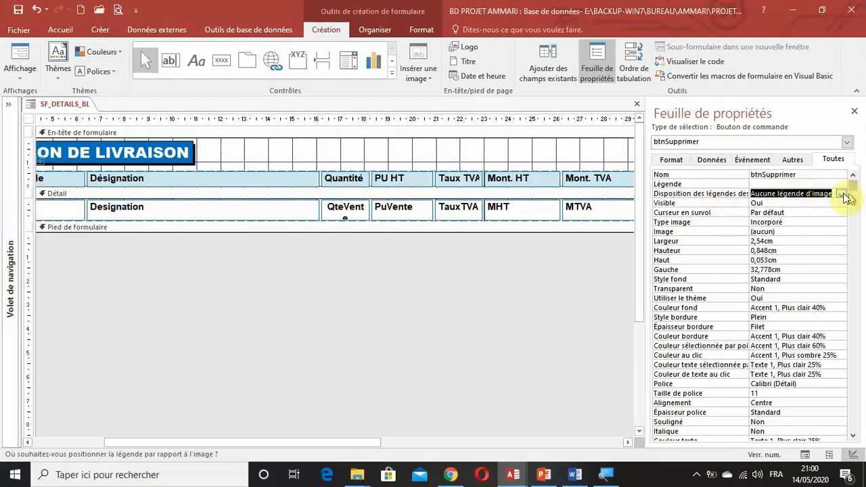
Step: Try the Droite picture caption arrangement for the button and restore it to "Aucune légende d'image"
click(841, 195)
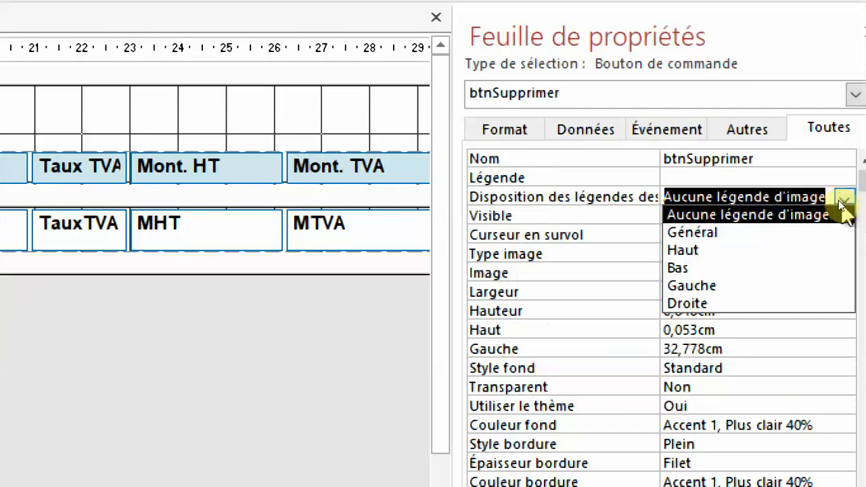
click(751, 305)
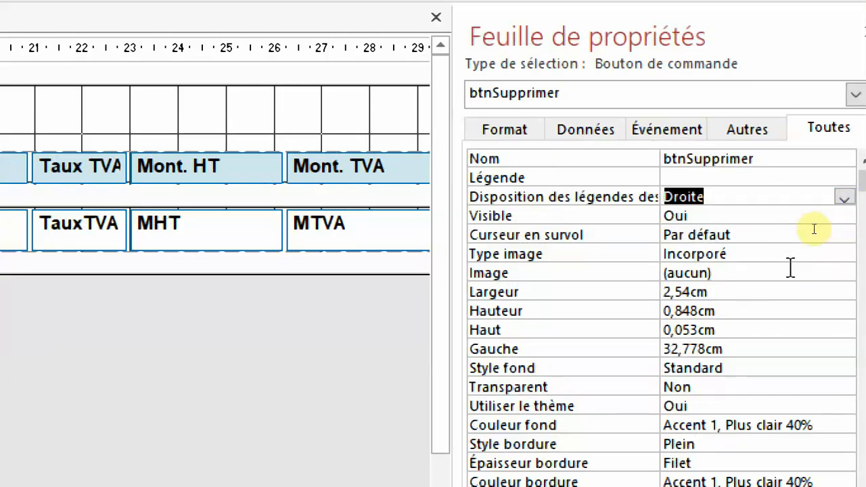
click(843, 197)
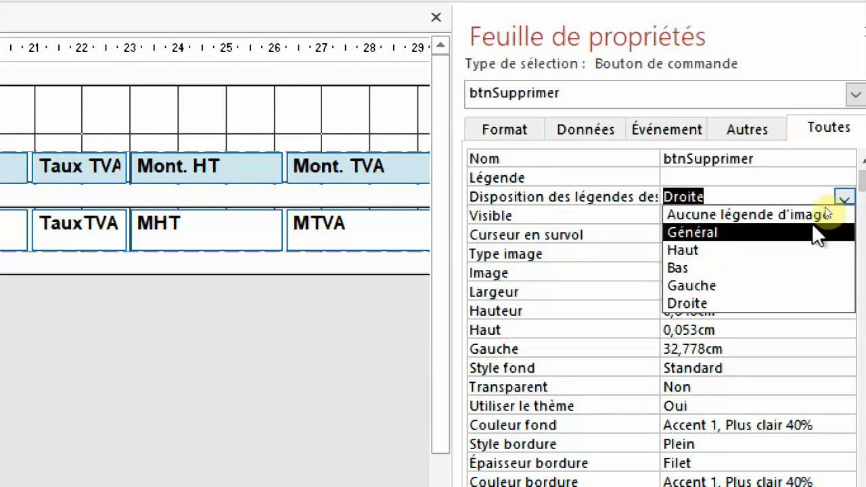
click(811, 214)
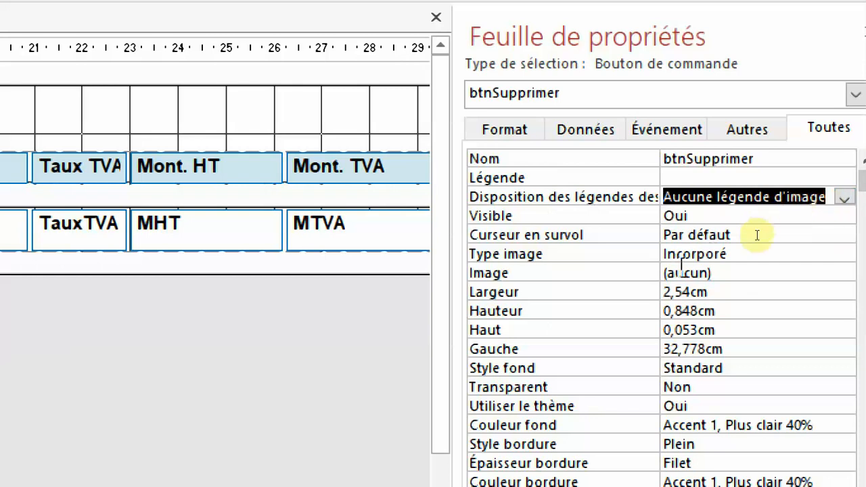
Step: Set DEL.png from the ICONES folder on the desktop (Bureau) as the btnSupprimer button's image, browsing with all file types listed
click(555, 276)
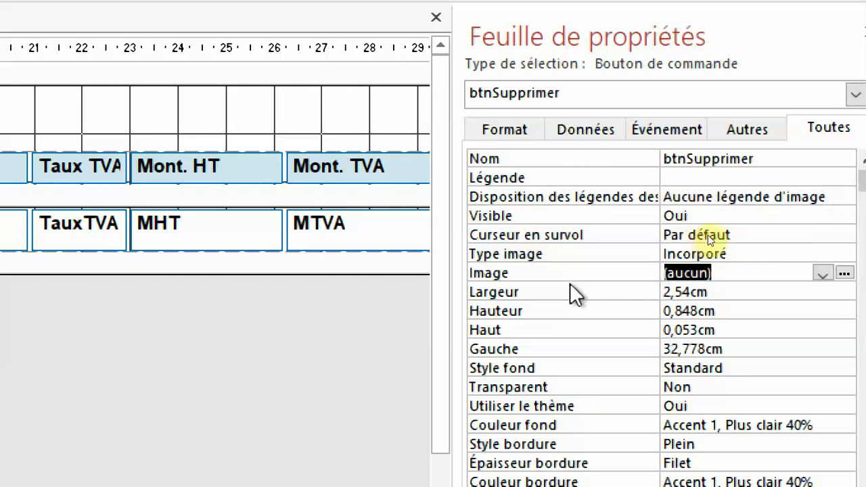
click(844, 273)
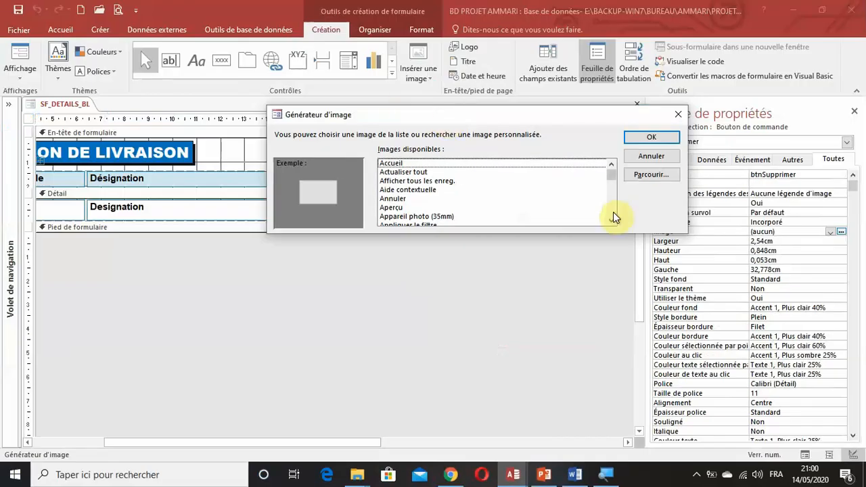
click(650, 177)
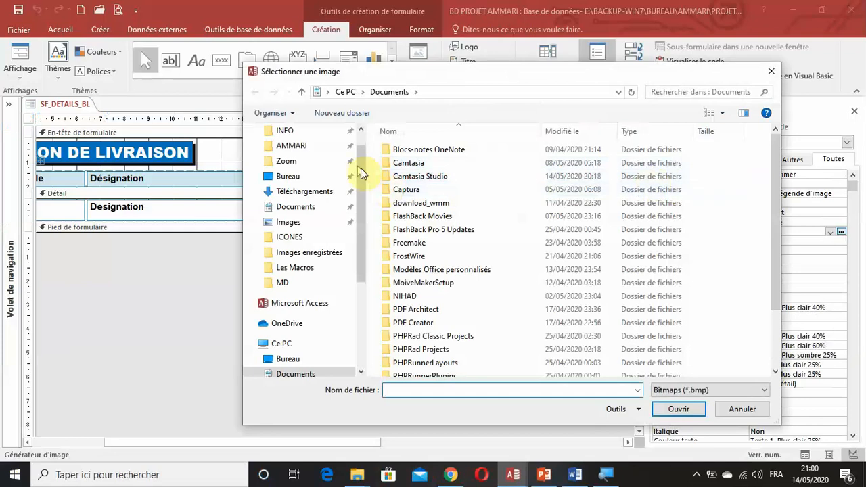
click(298, 182)
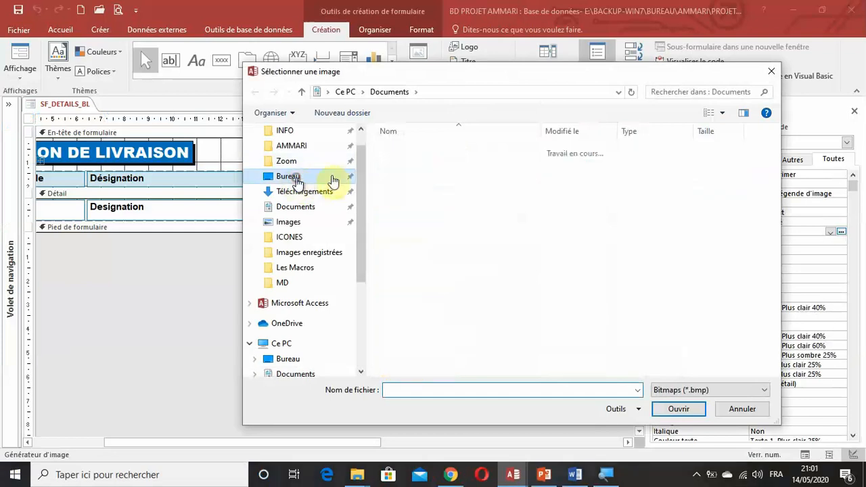
double_click(429, 151)
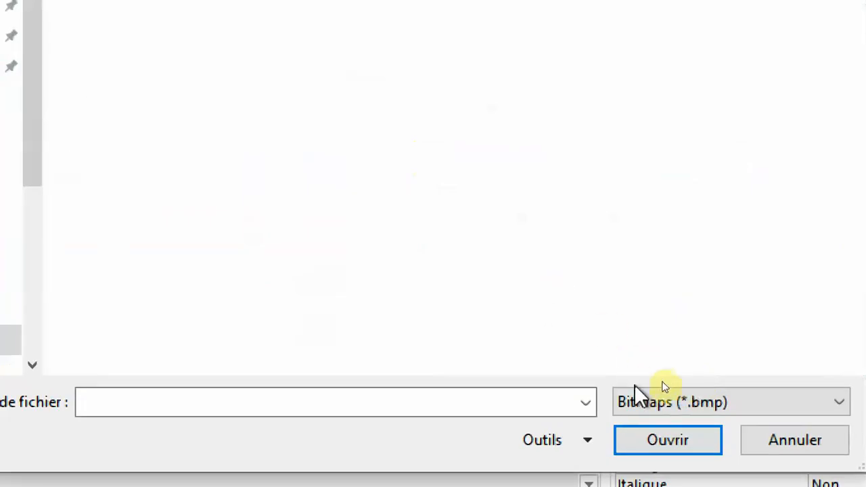
click(664, 387)
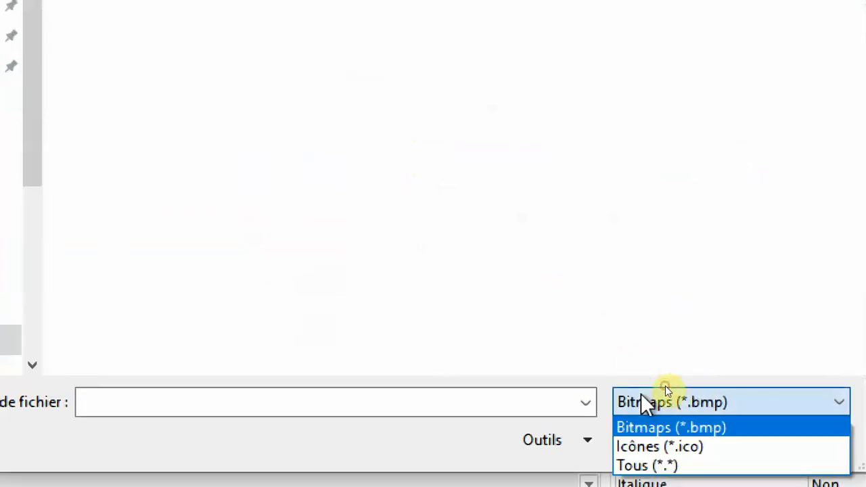
click(663, 465)
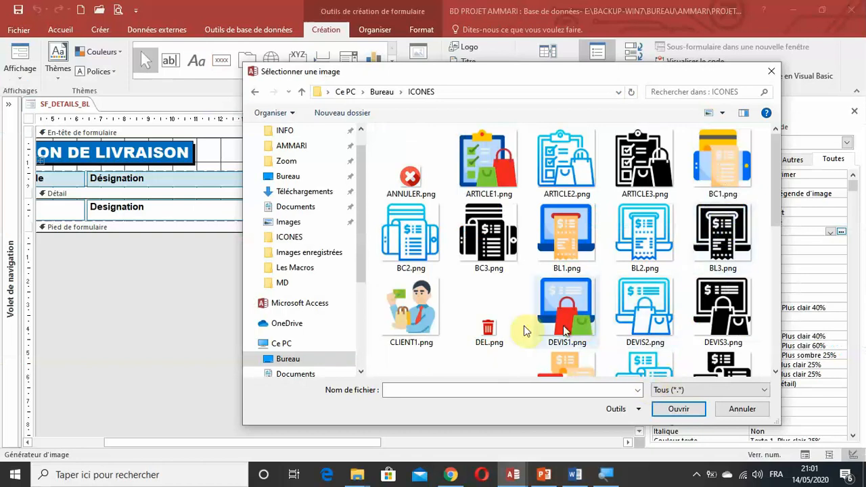
click(498, 331)
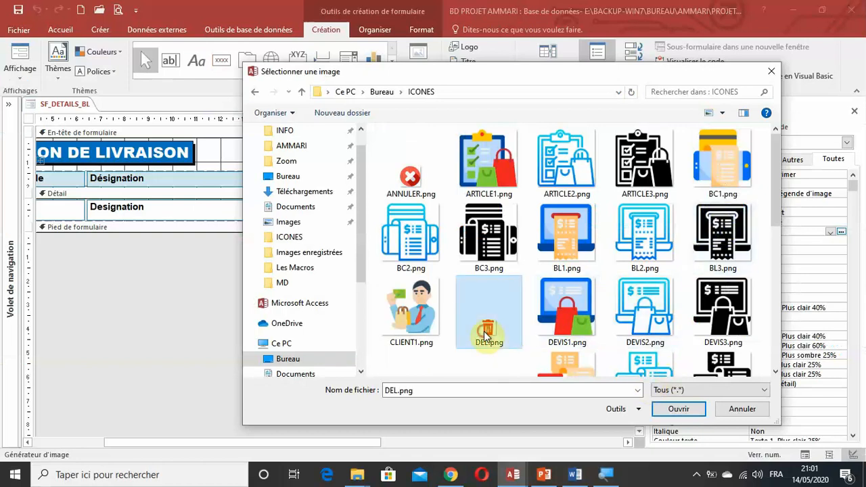
click(668, 409)
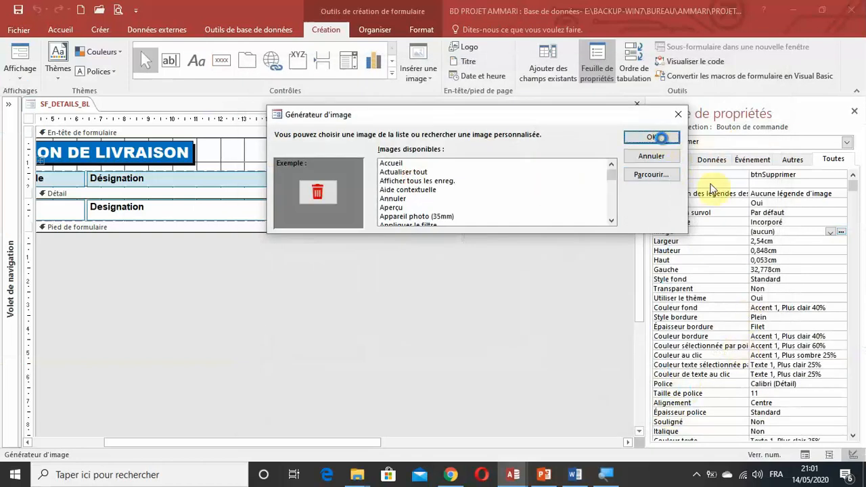
click(651, 137)
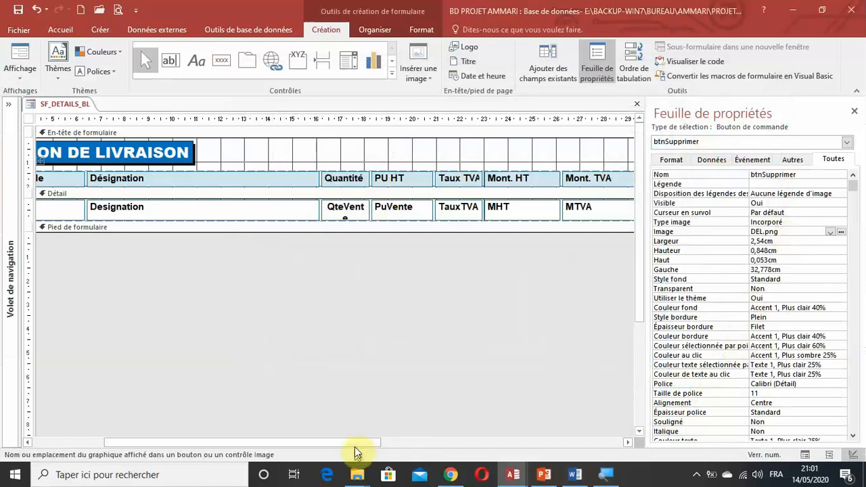
Step: Set the delete button's Curseur en survol property to "Main sur lien hypertexte"
drag(354, 446, 533, 444)
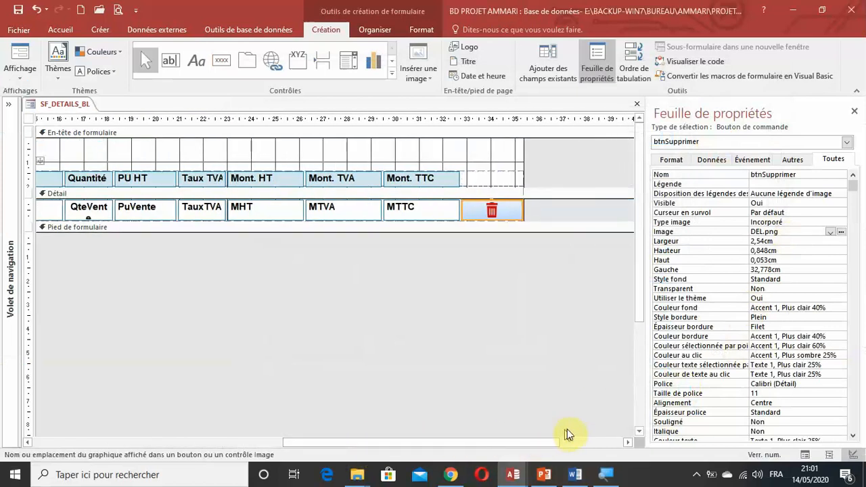
click(791, 161)
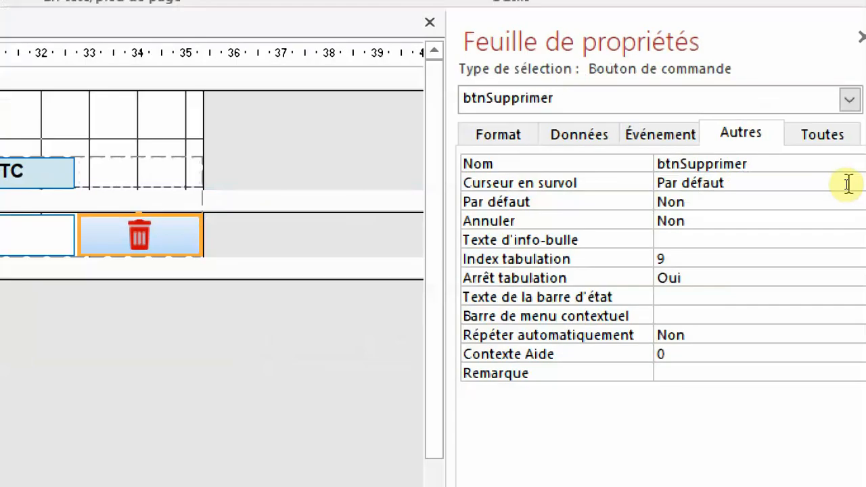
click(848, 184)
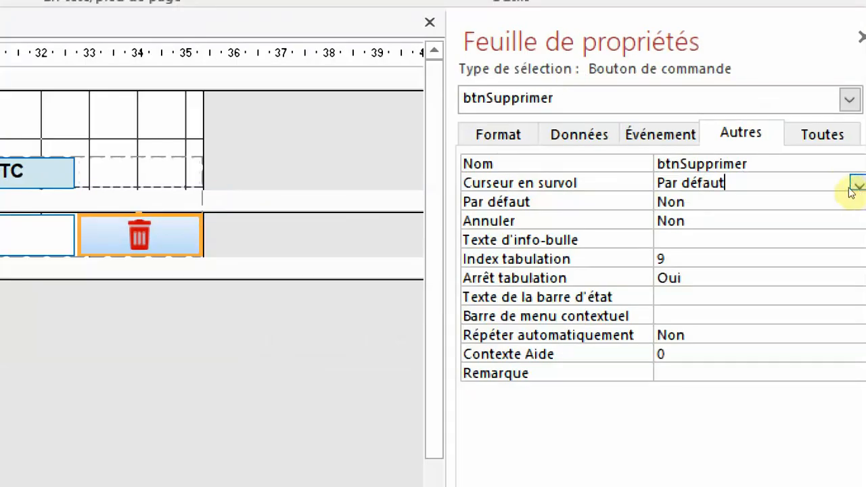
click(853, 185)
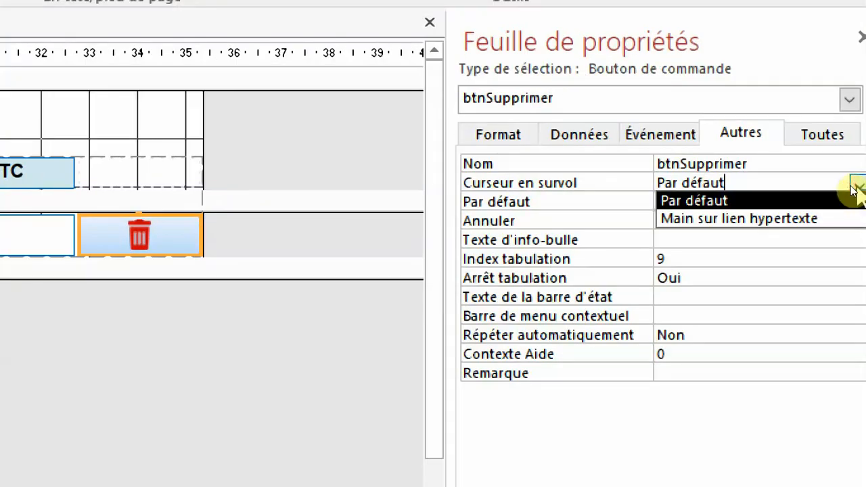
click(768, 219)
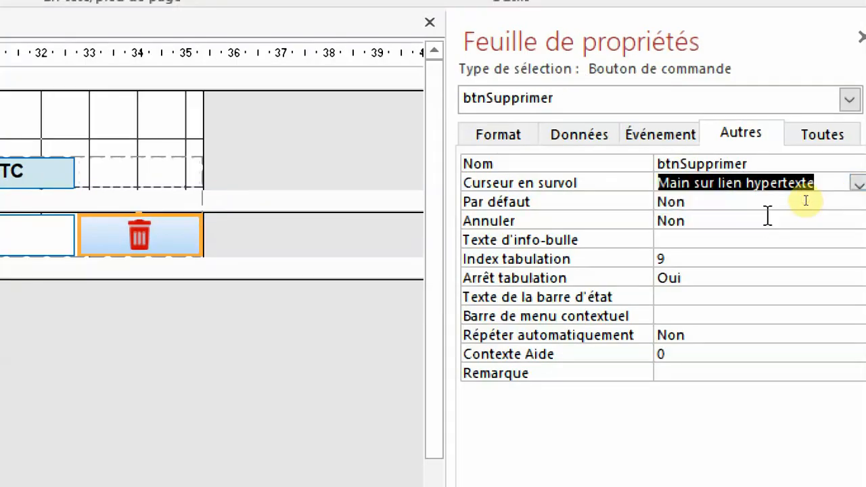
Step: Enter "Supprimer cet enreg." as the delete button's Texte d'info-bulle
click(585, 244)
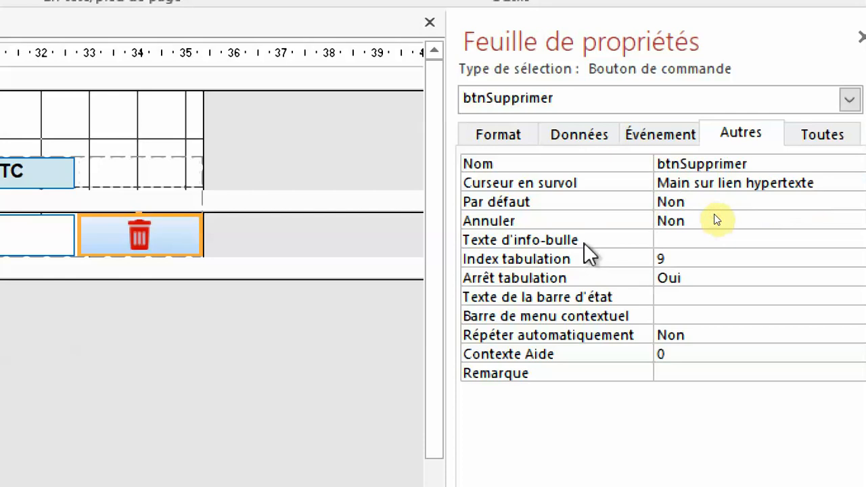
text(Supprimer cet)
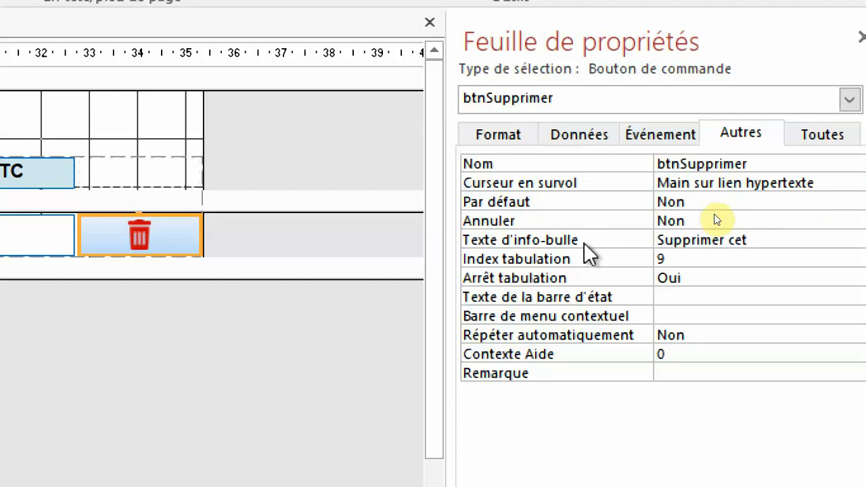
text( enreg.)
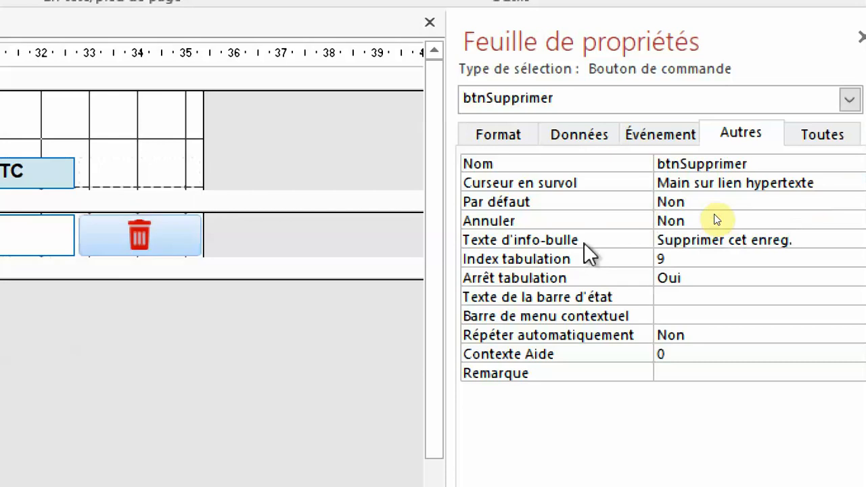
key(Tab)
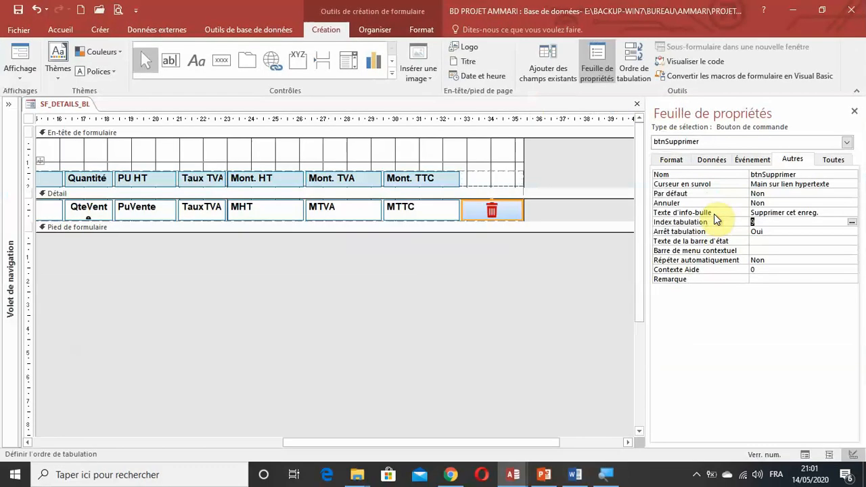
Step: Narrow the delete button to about 1 cm and bring the form's right edge in to about 34 cm
drag(521, 211, 485, 210)
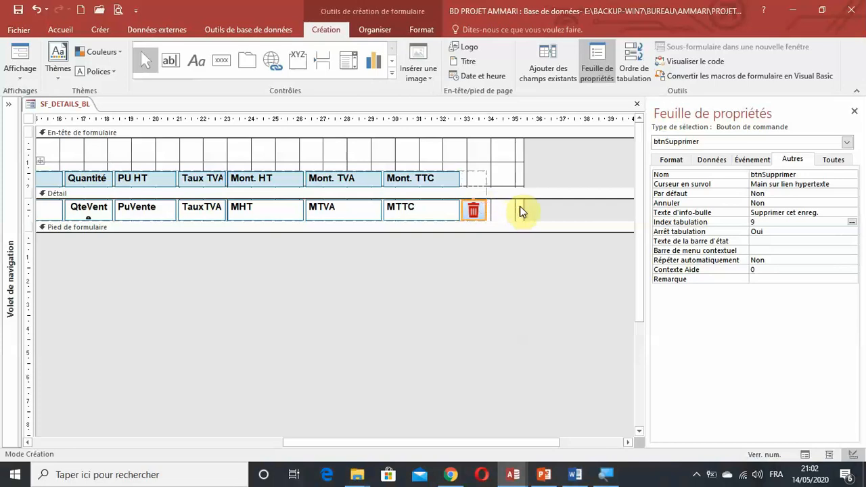
drag(522, 205, 490, 207)
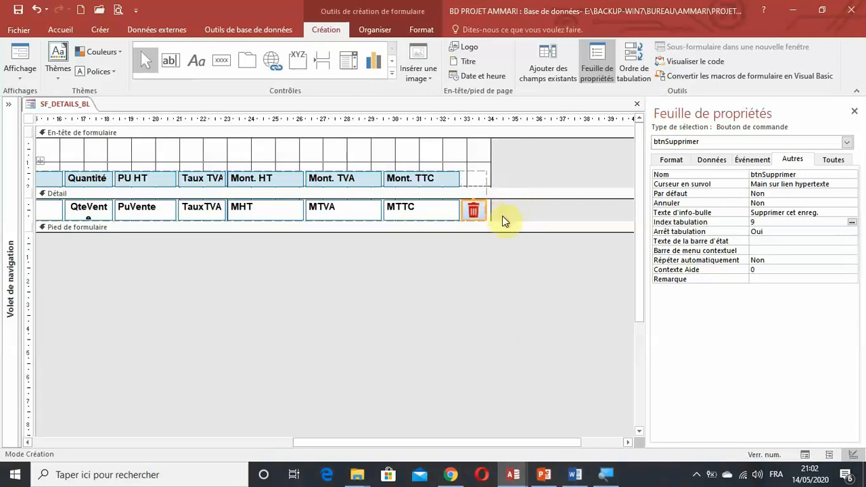
Step: Apply the gold quick style from the fourth row of theme styles to the delete button and close the property sheet
click(424, 31)
click(436, 70)
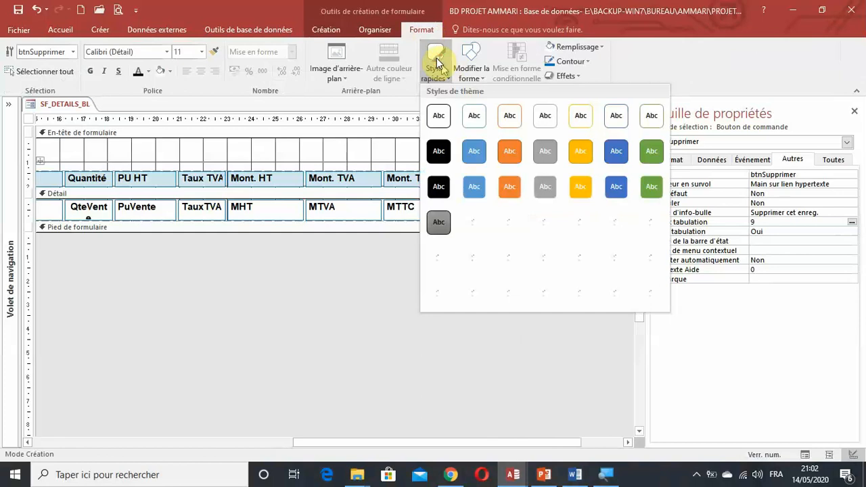
click(579, 225)
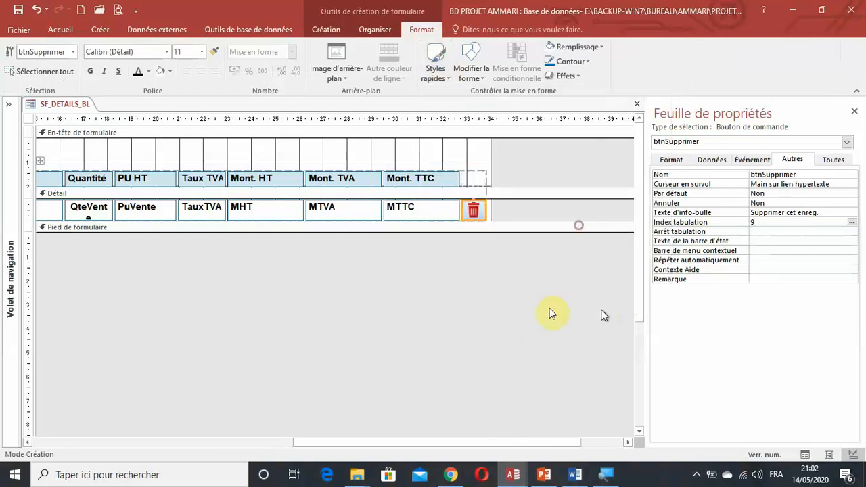
click(445, 315)
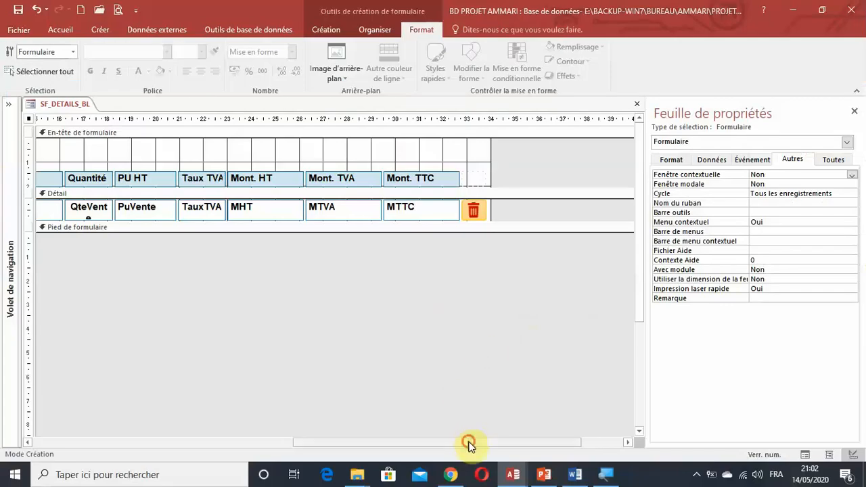
drag(467, 443, 187, 437)
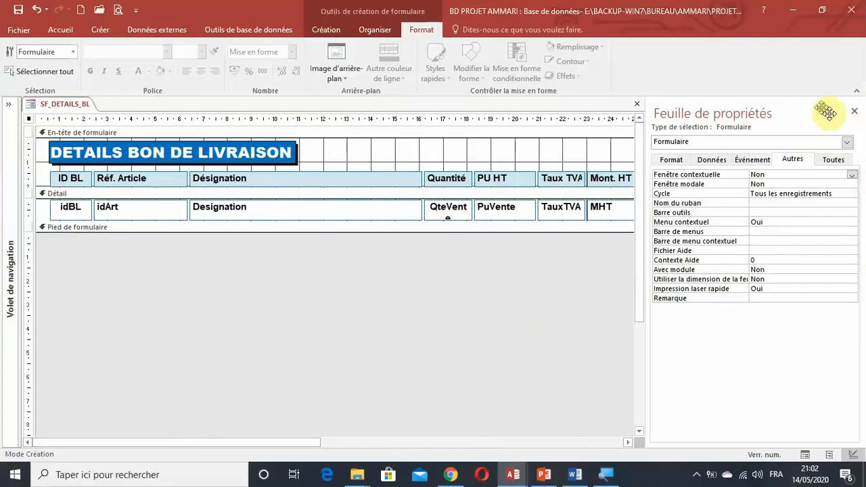
click(852, 113)
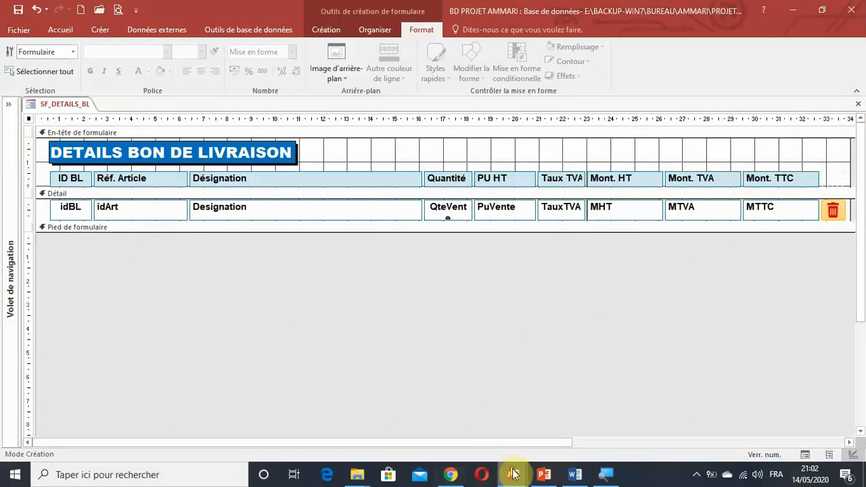
Step: Switch to the other Access window, open its SF_DETAILS_BL form and examine the article list offered in the first record's Réf. Article field
mouse_move(512, 474)
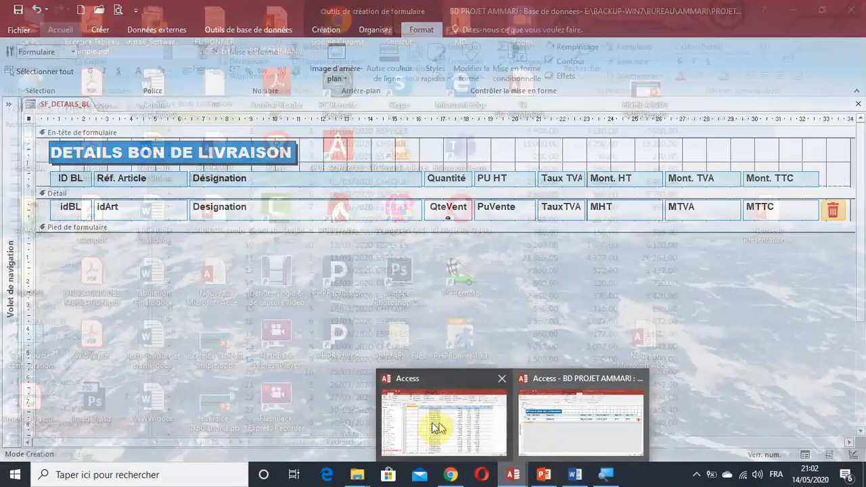
click(436, 427)
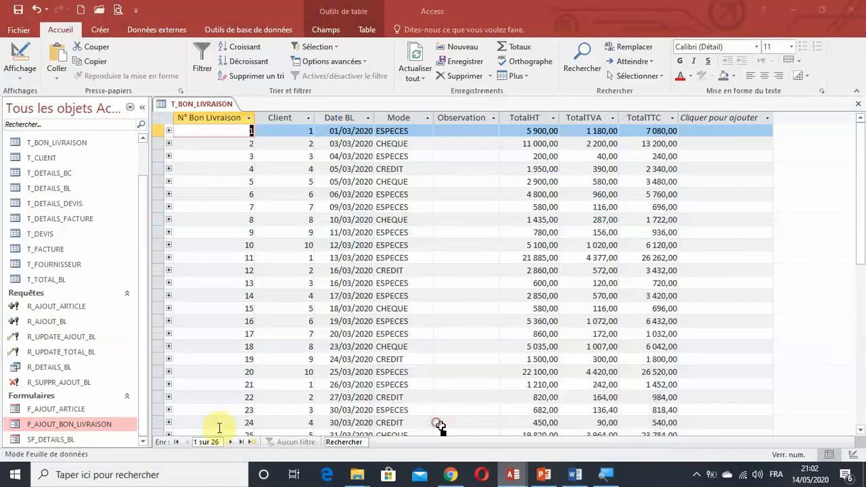
double_click(48, 439)
click(296, 171)
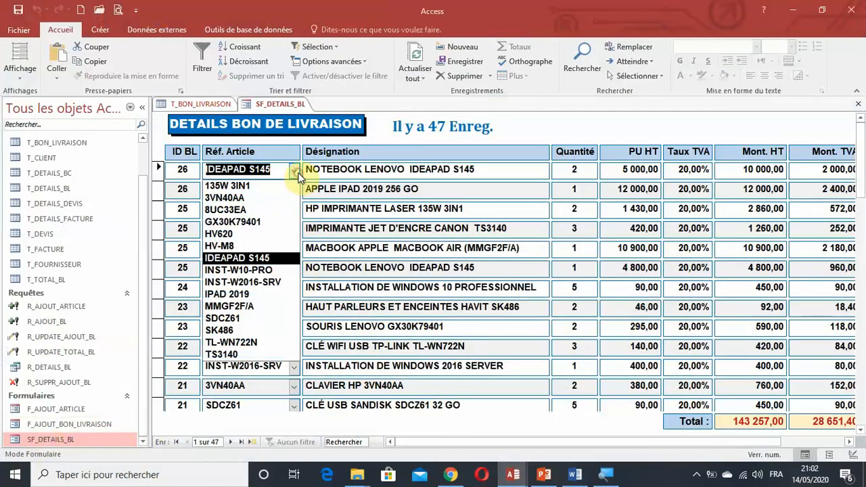
click(296, 173)
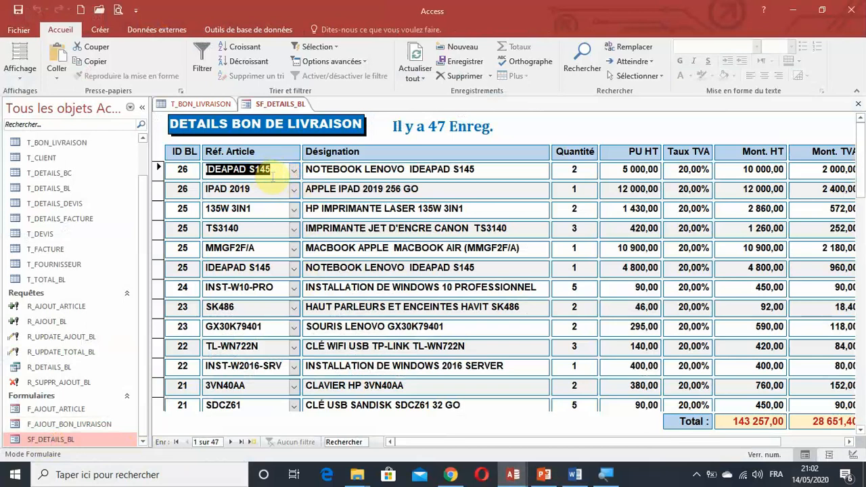
click(293, 172)
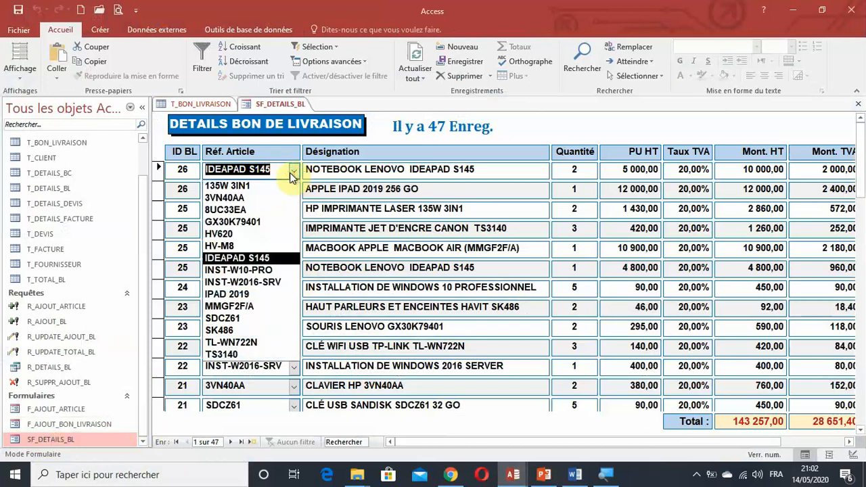
click(291, 173)
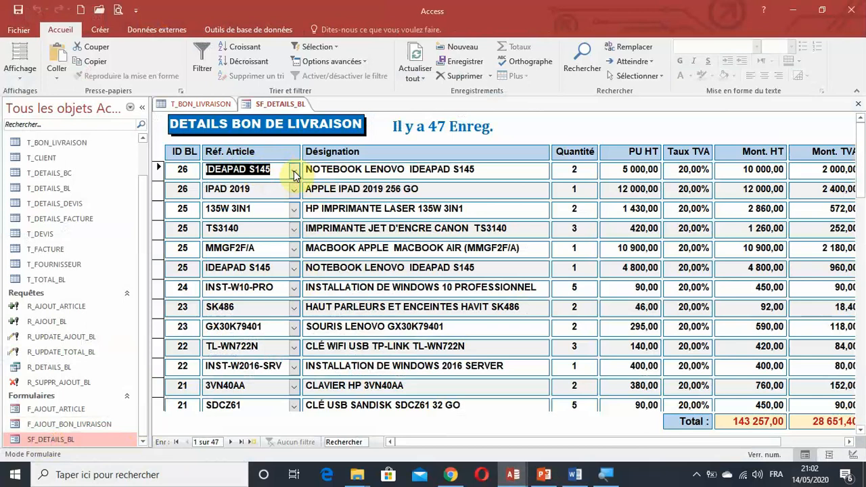
click(294, 172)
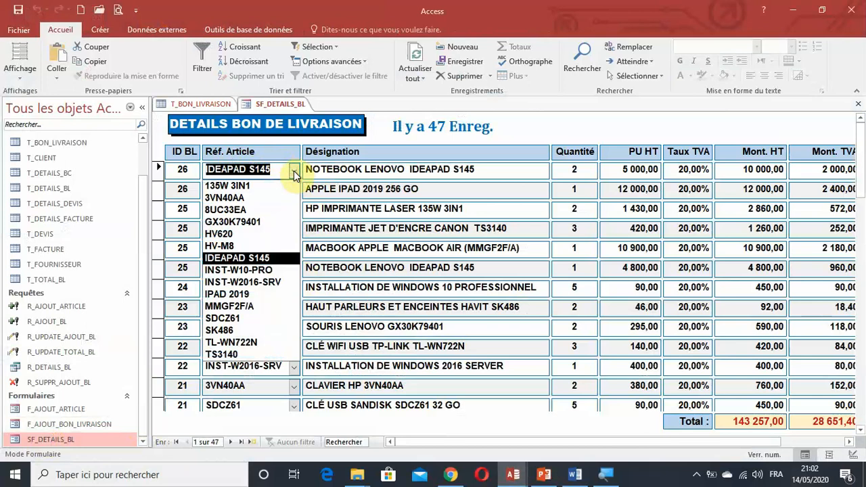
click(294, 173)
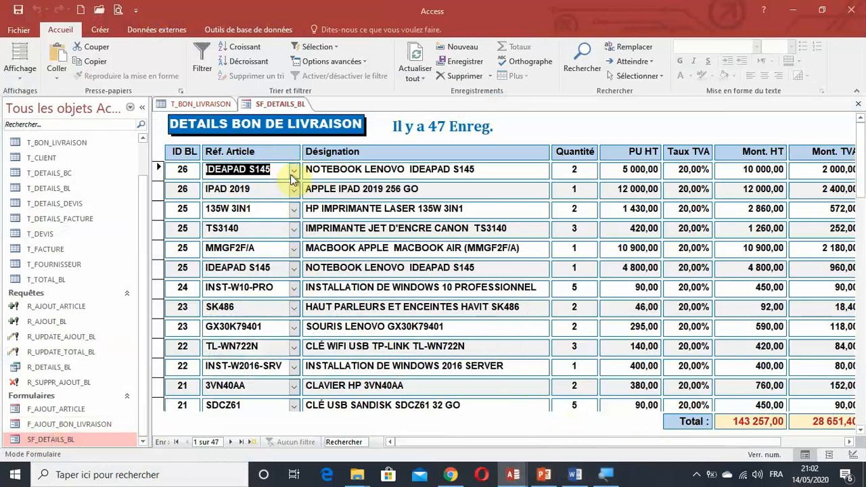
Step: Switch back to the BD PROJET AMMARI window and convert the idArt field in the Détail section to a Zone de liste déroulante
click(517, 474)
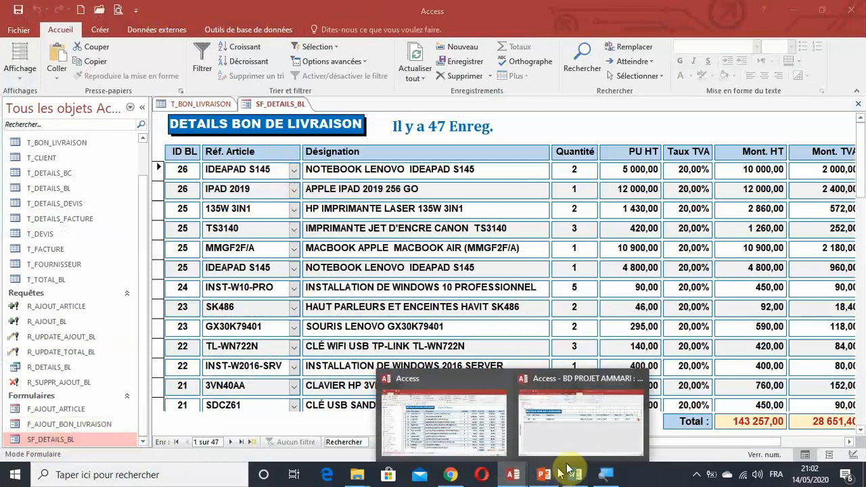
click(572, 448)
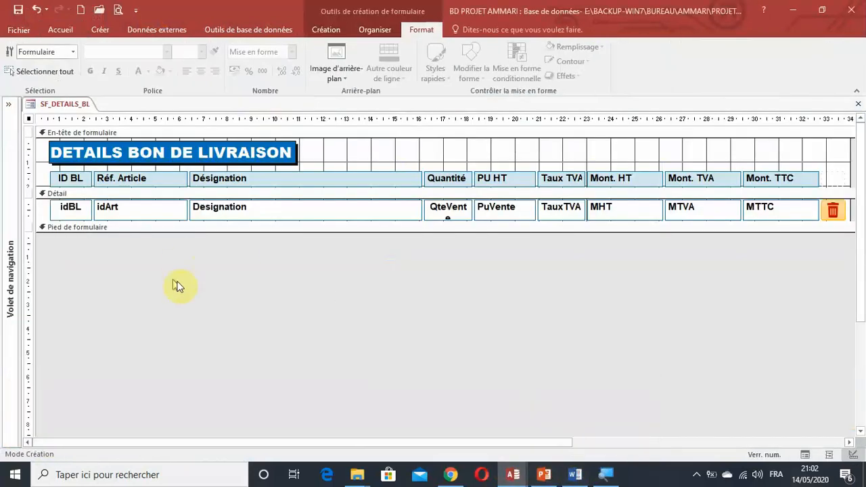
right_click(143, 213)
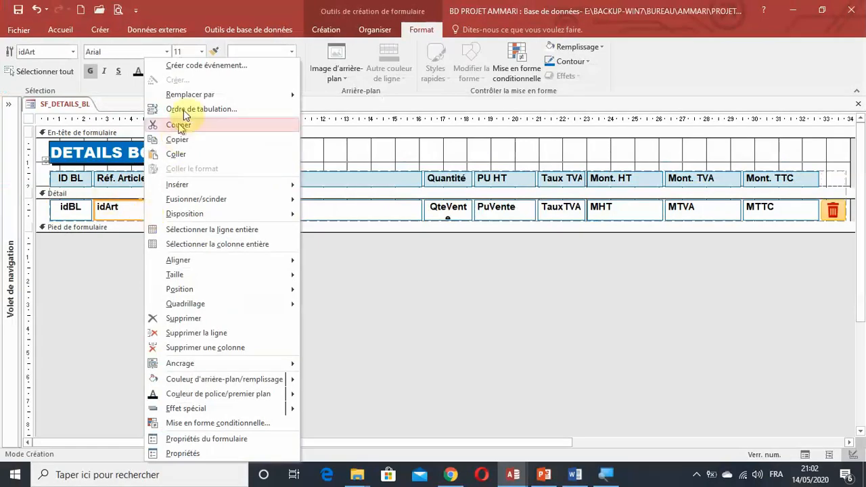
mouse_move(201, 102)
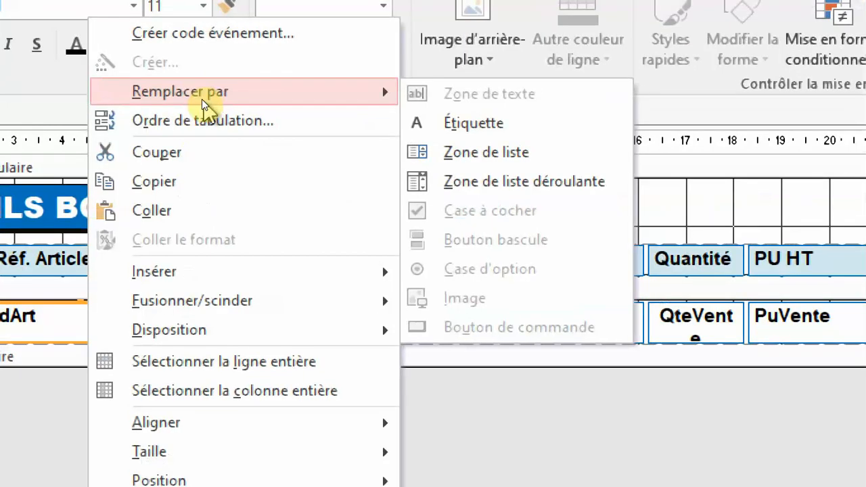
click(460, 183)
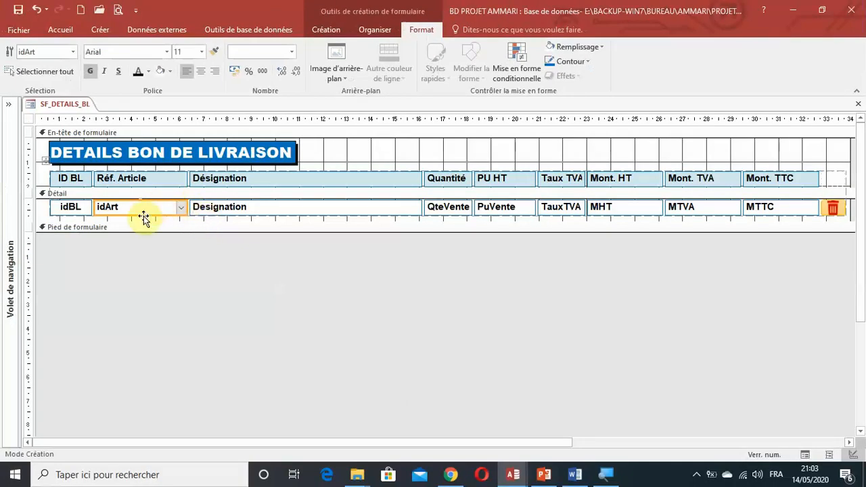
Step: Undo the accidental move of the idArt combo box and increase its row height to about 0.85 cm
click(140, 221)
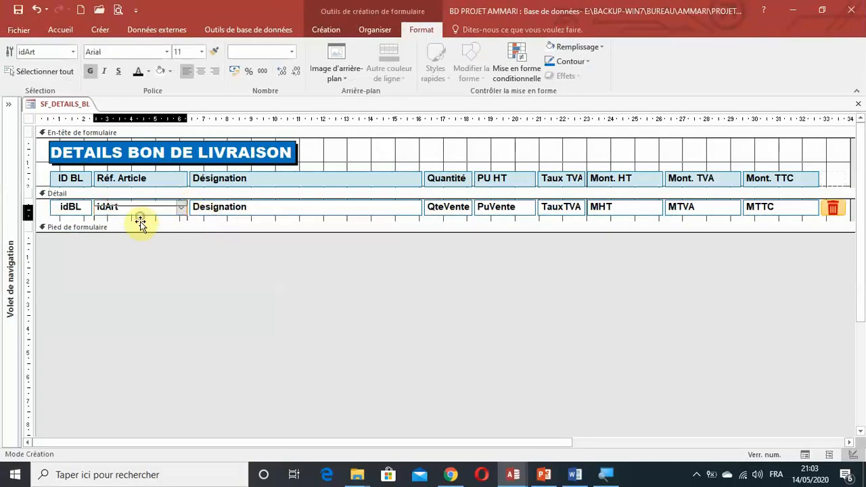
click(36, 10)
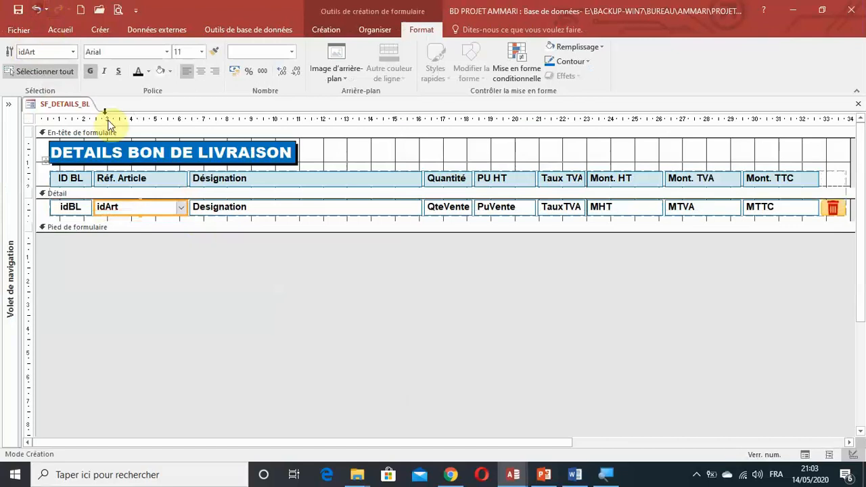
drag(141, 215, 141, 220)
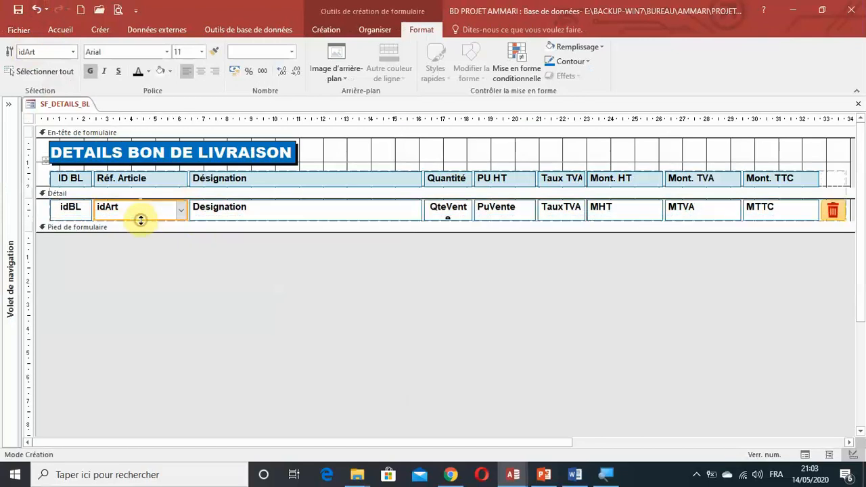
click(187, 264)
Step: Open the idArt combo box's data properties and launch the query builder for its Contenu property
click(143, 211)
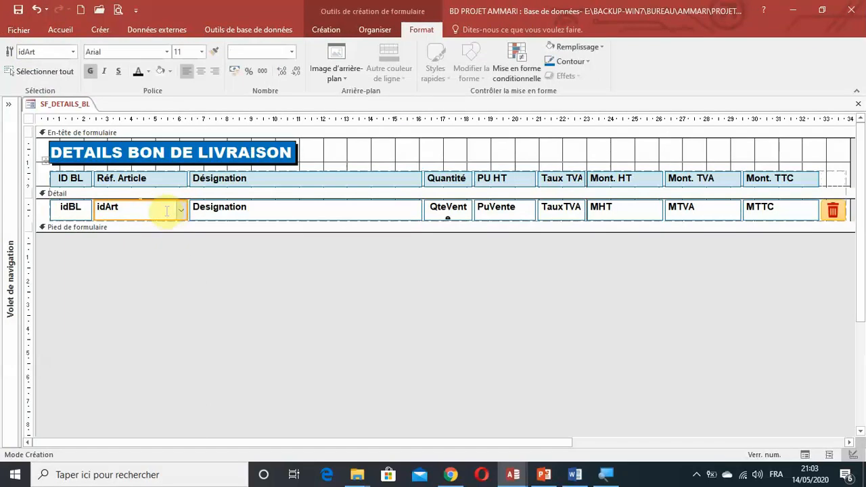
click(184, 250)
click(170, 211)
double_click(163, 209)
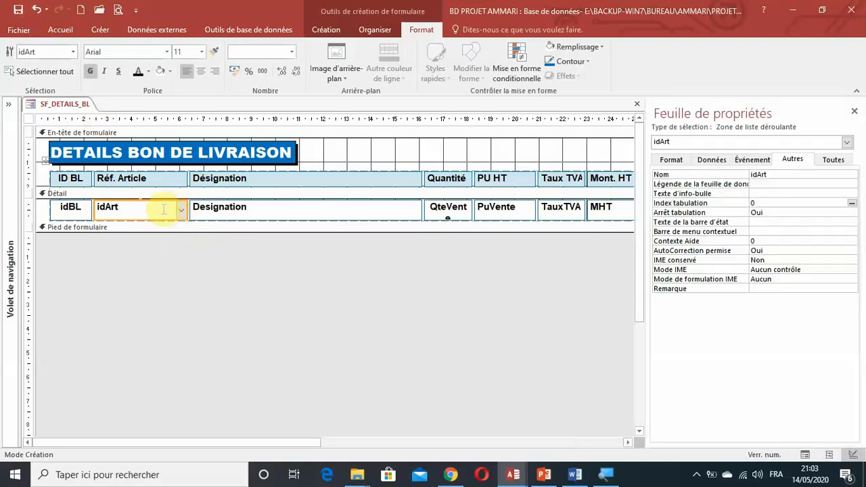
click(714, 159)
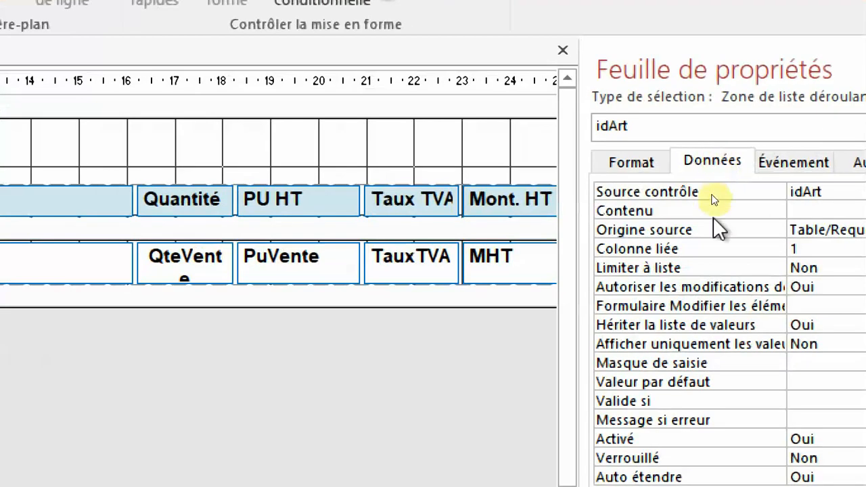
click(672, 229)
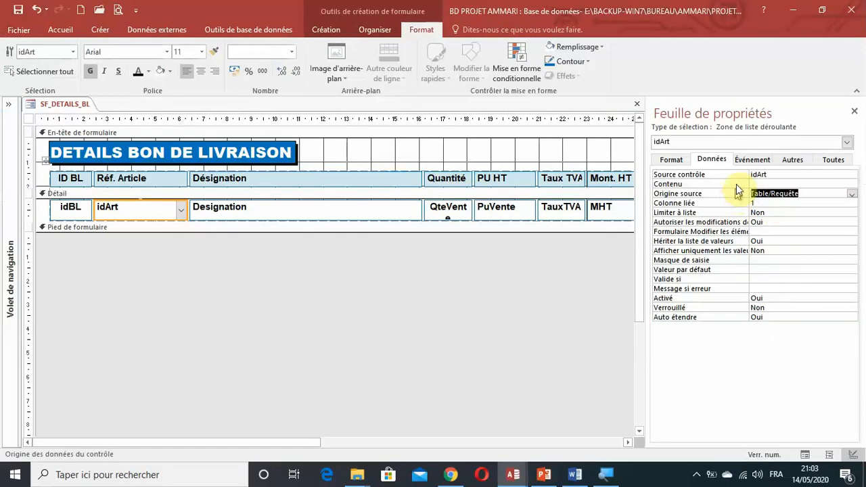
click(737, 184)
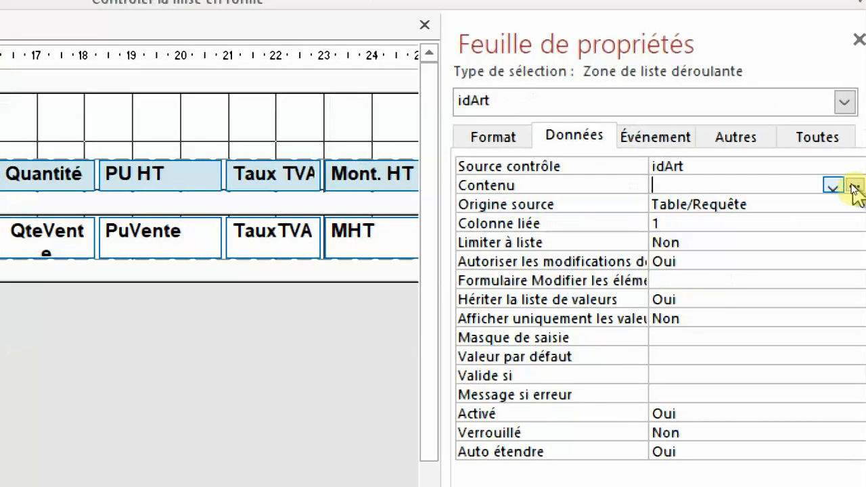
click(855, 187)
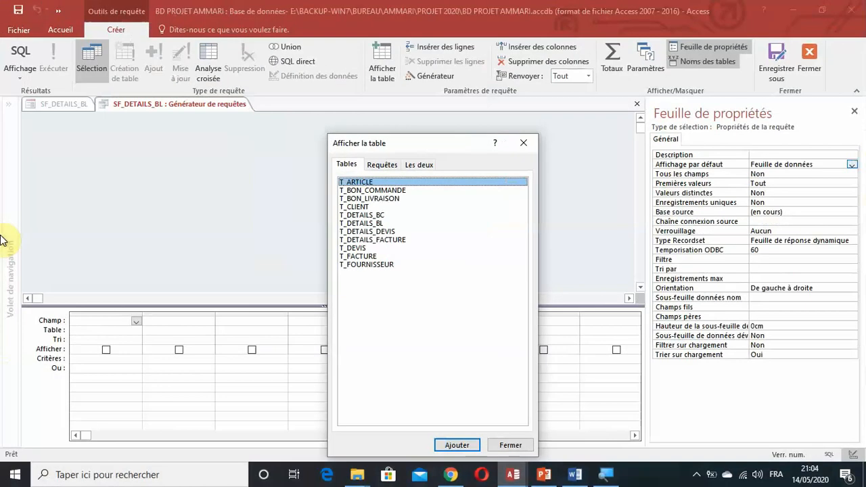
Step: Add the T_ARTICLE table to the query and include its idArt and RefArt fields in the grid
drag(379, 150, 362, 113)
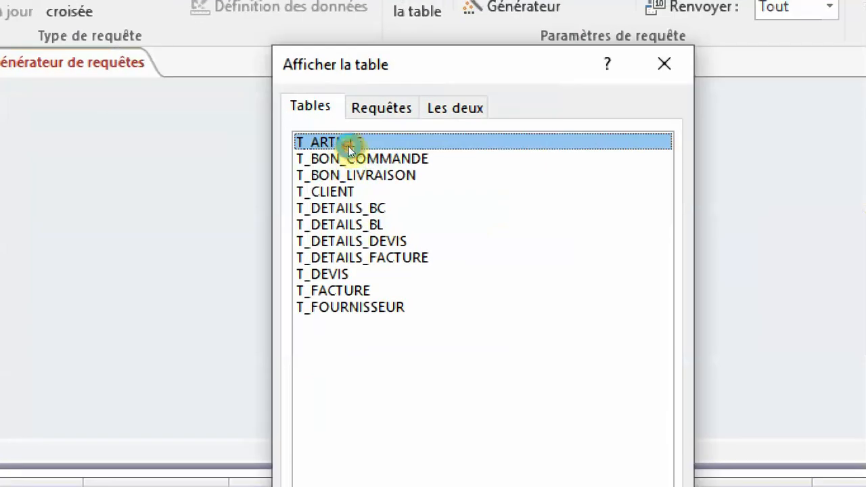
click(669, 64)
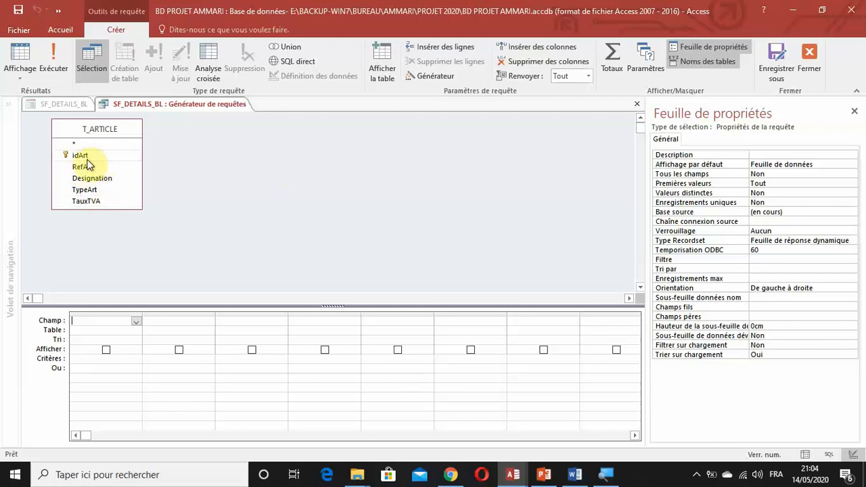
drag(83, 156, 97, 321)
drag(82, 167, 185, 322)
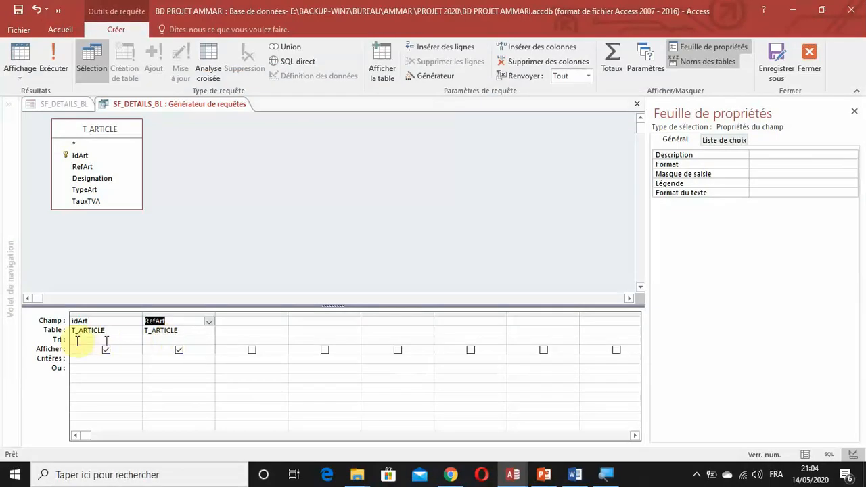
Step: Sort RefArt in Croissant order and close the query builder, keeping the query as the combo box's Contenu
click(203, 340)
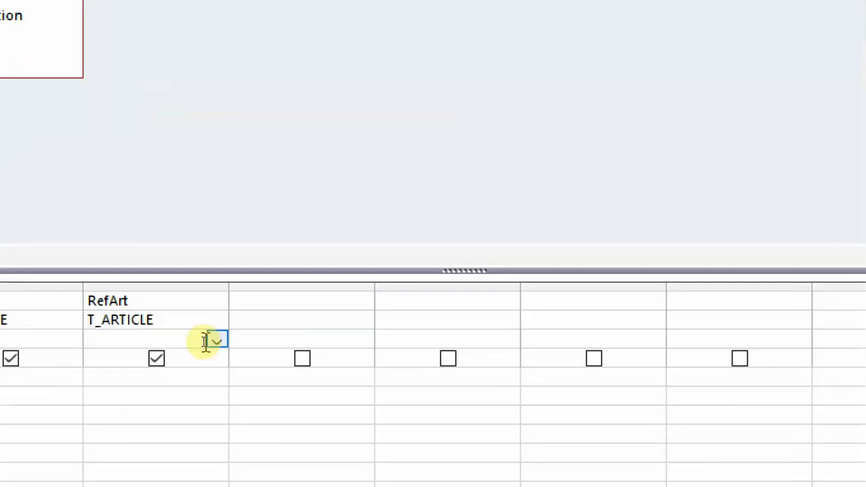
click(207, 337)
click(195, 356)
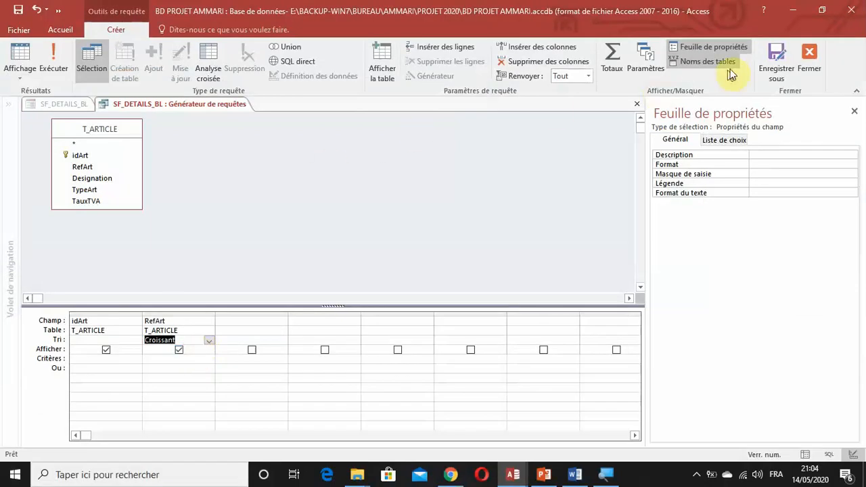
click(809, 60)
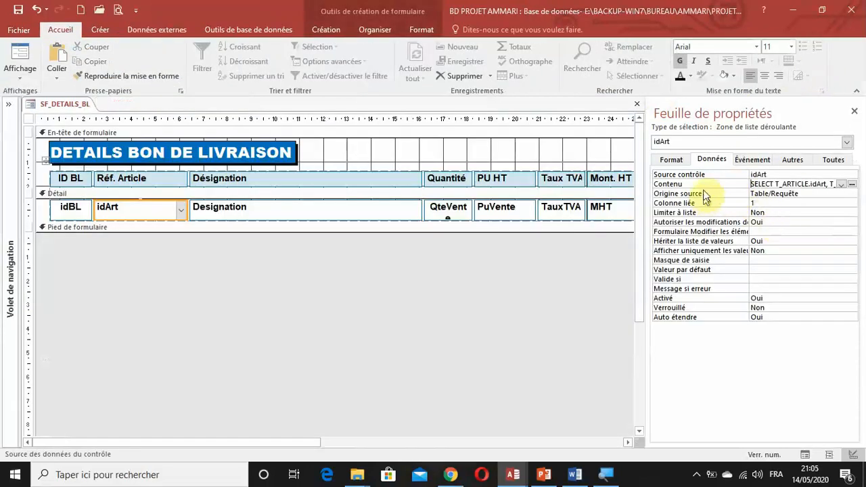
Step: Set the idArt combo box's Nbre colonnes to 2 and its Largeurs colonnes to 0cm;4cm
click(672, 161)
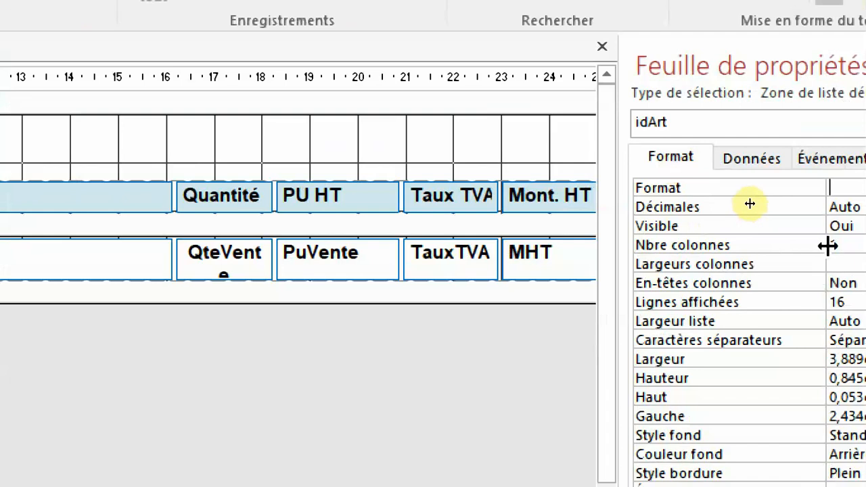
drag(826, 247, 789, 250)
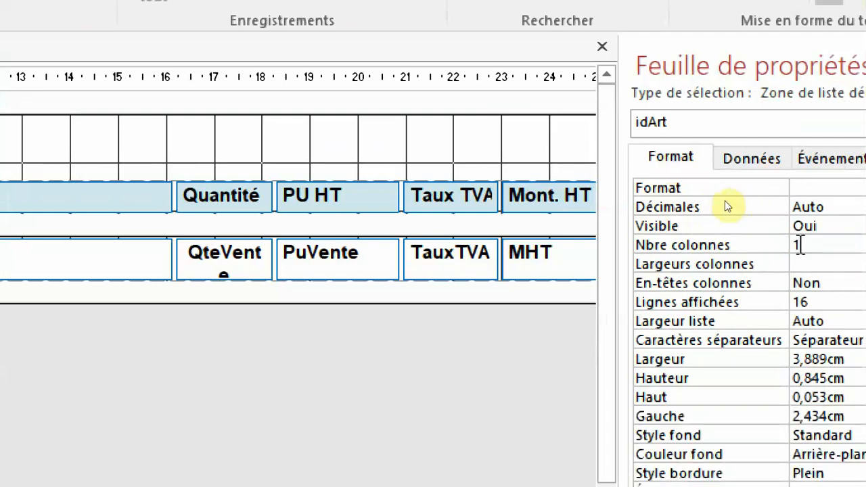
double_click(809, 248)
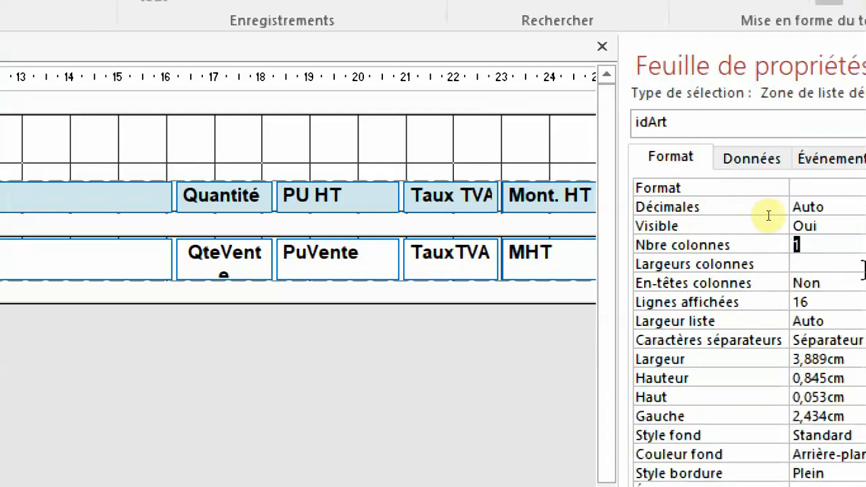
text(2)
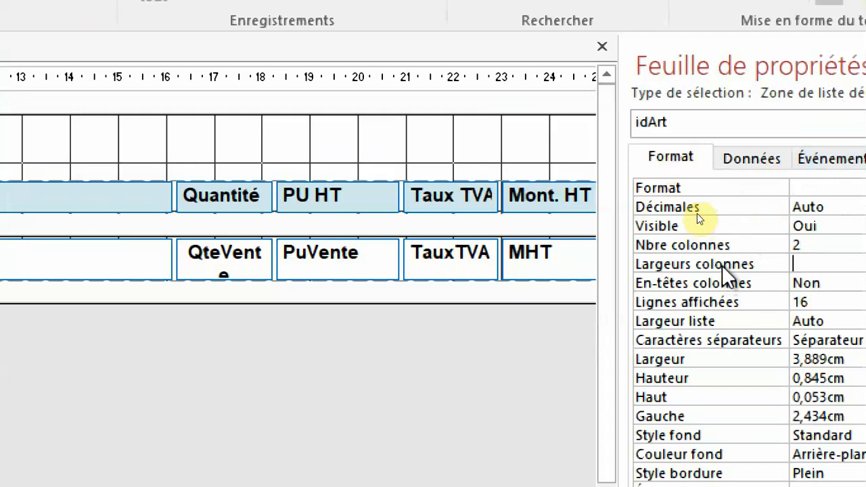
text(0;4)
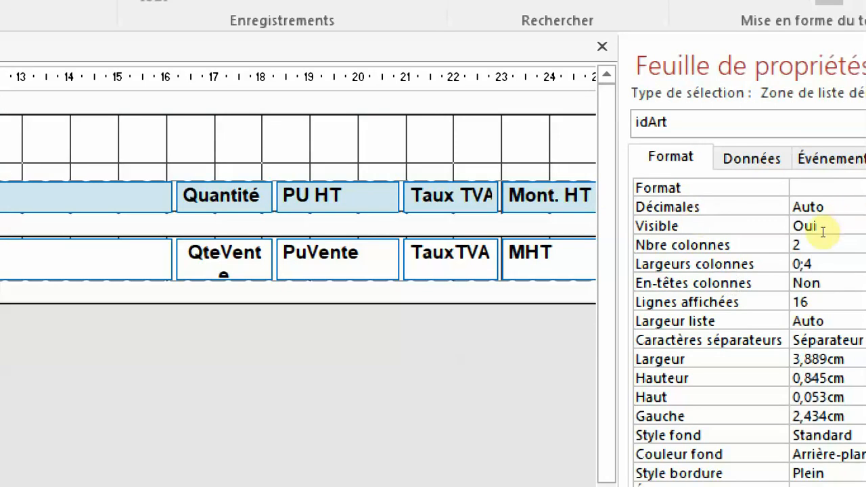
key(Return)
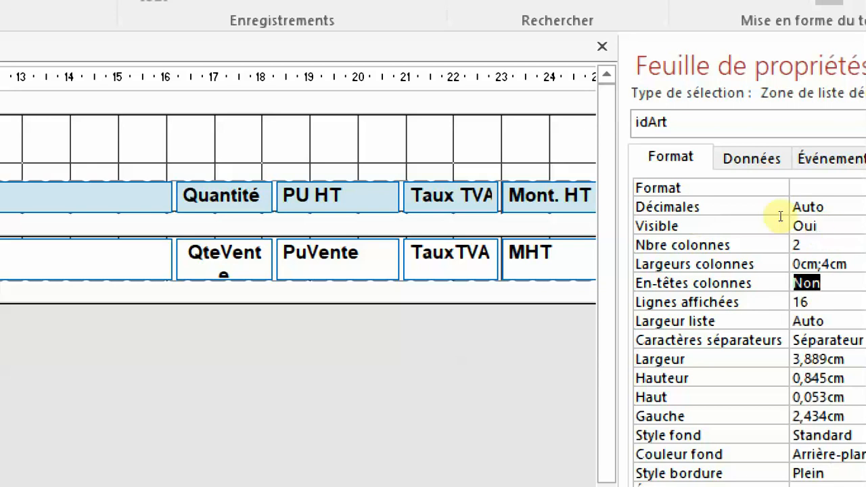
Step: Set the idArt combo box's Largeur liste to 4 cm
click(717, 320)
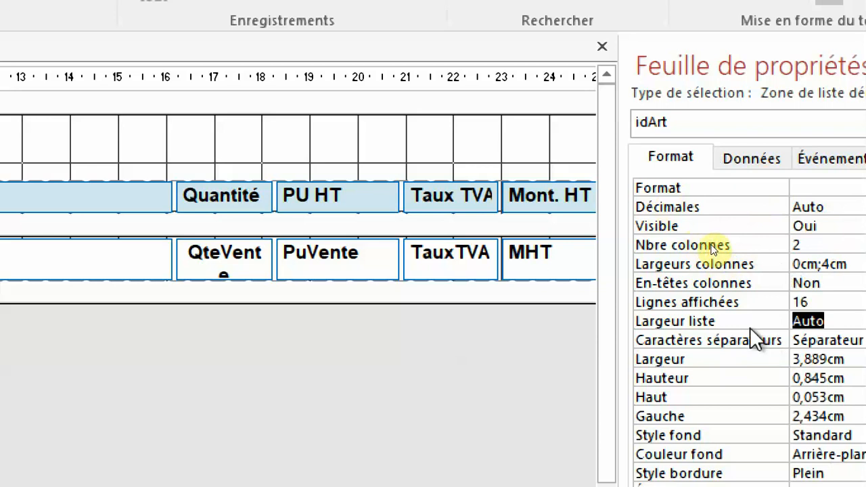
text(4)
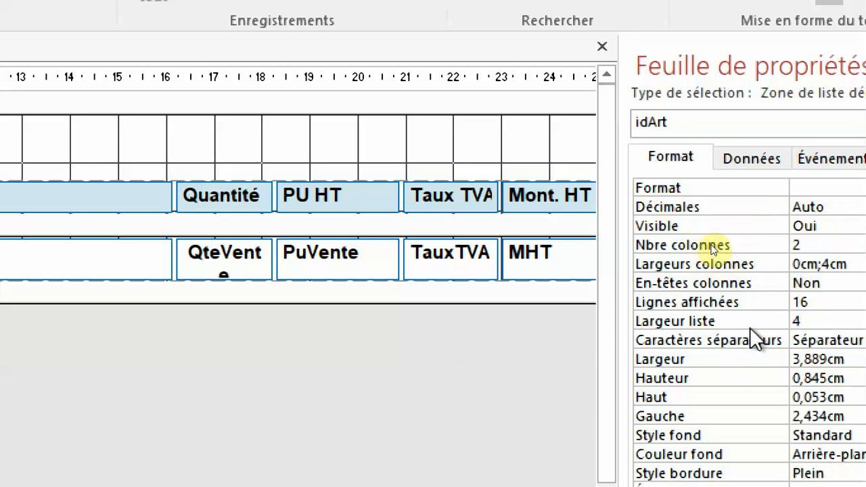
key(Return)
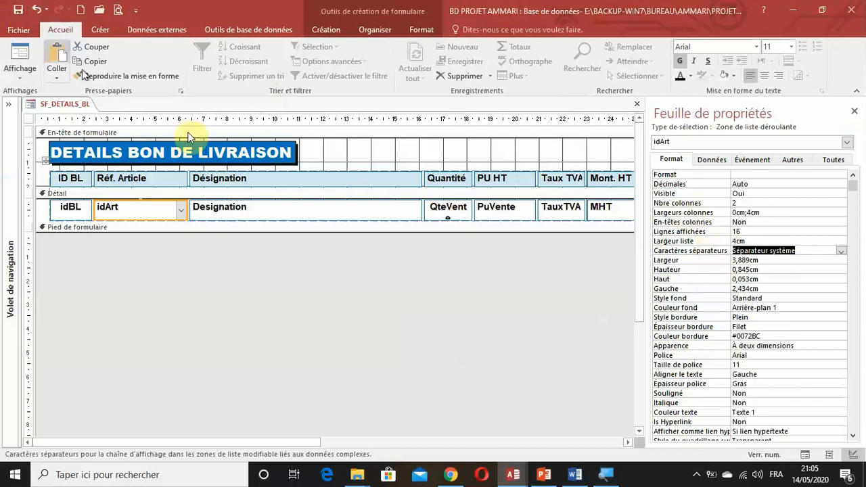
Step: Check the first record's Réf. Article list in form view, close the property sheet and return to design view
click(808, 458)
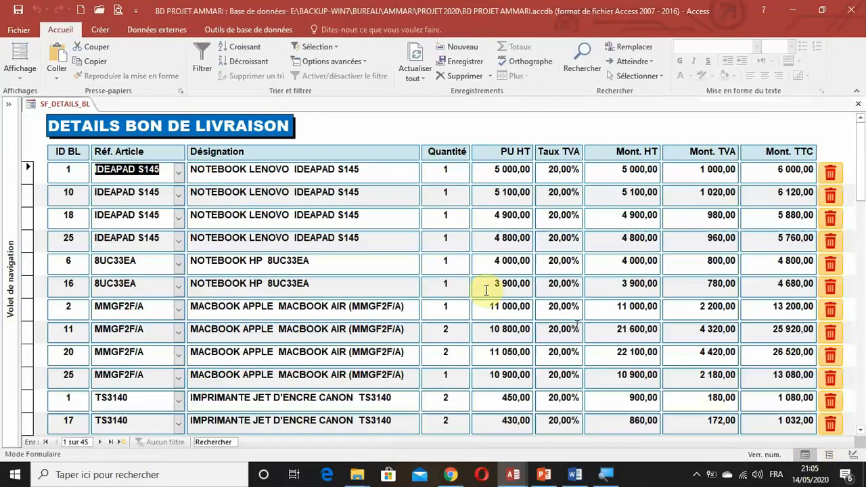
click(179, 175)
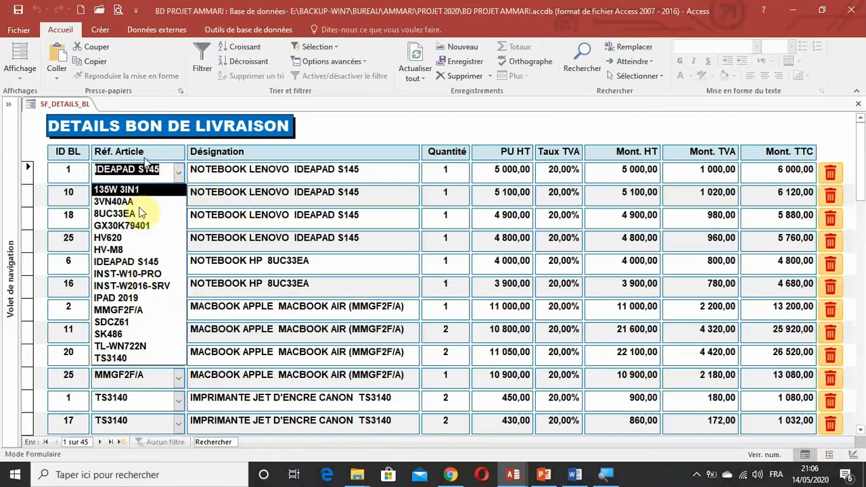
click(852, 455)
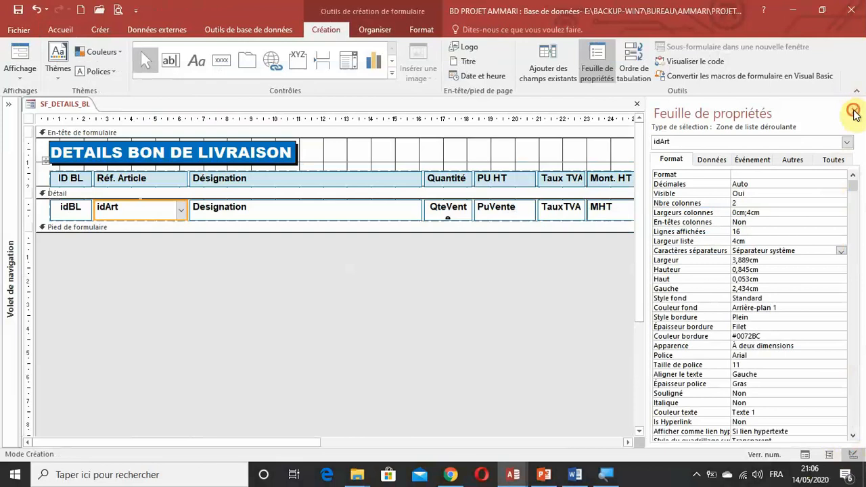
click(851, 106)
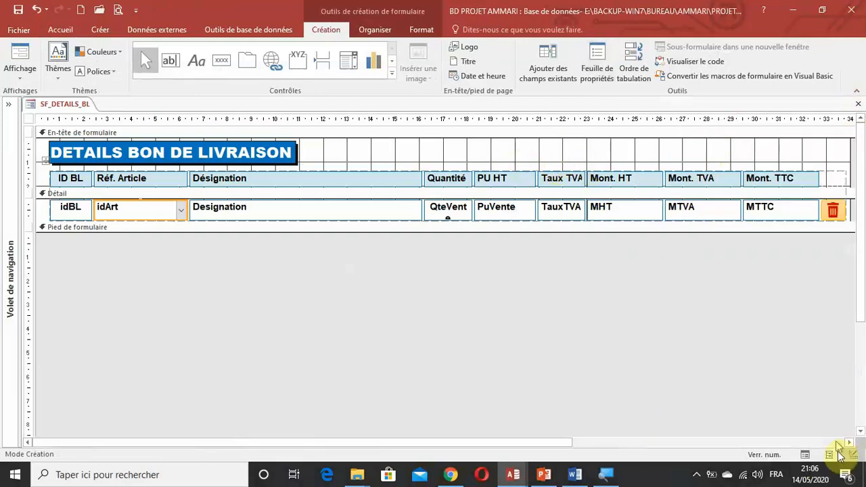
click(805, 456)
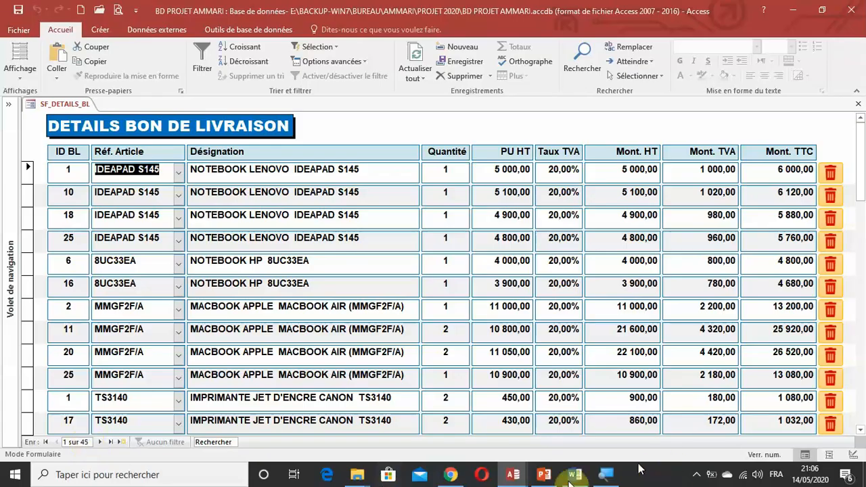
click(853, 454)
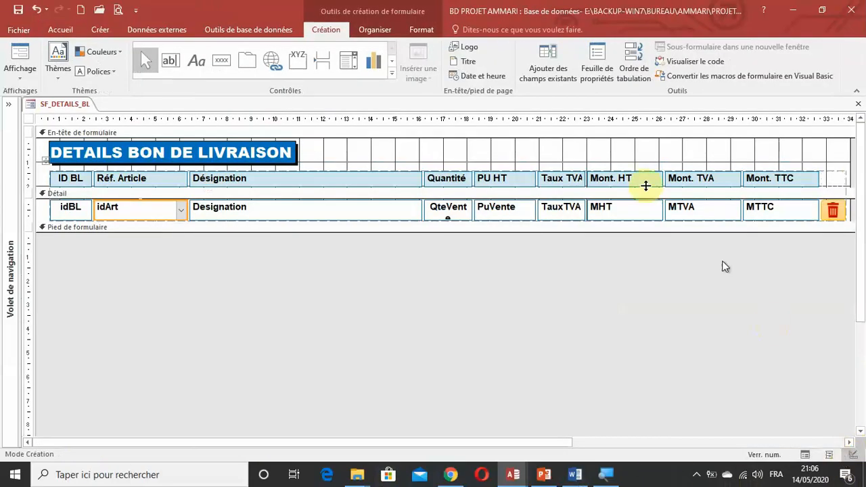
Step: Add a text box in the form header beside the DETAILS BON DE LIVRAISON title and delete its attached label
click(175, 65)
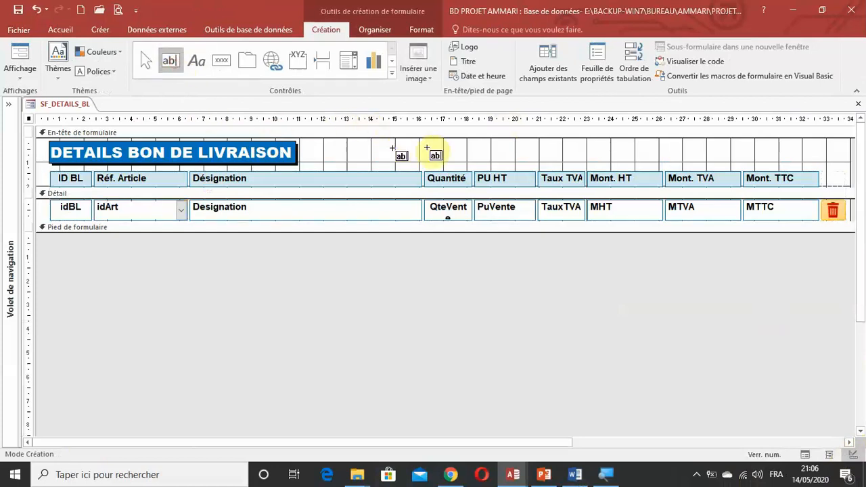
mouse_move(414, 140)
mouse_down()
mouse_move(507, 159)
mouse_move(618, 154)
mouse_up()
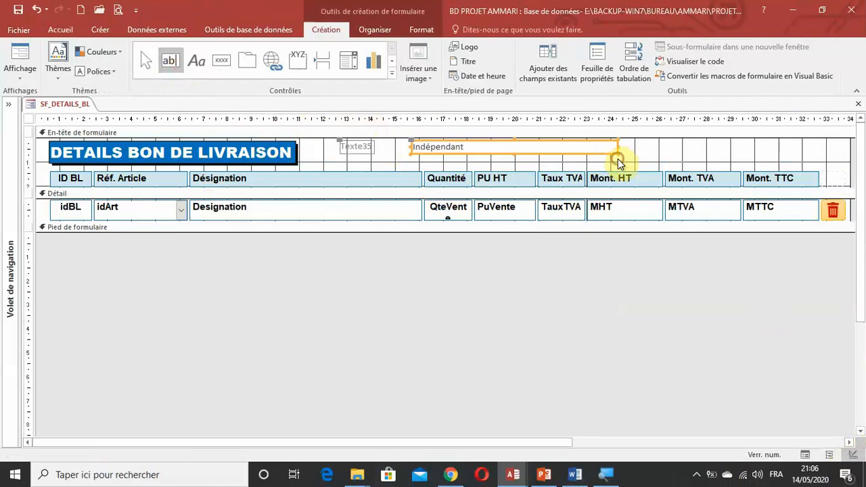
click(357, 147)
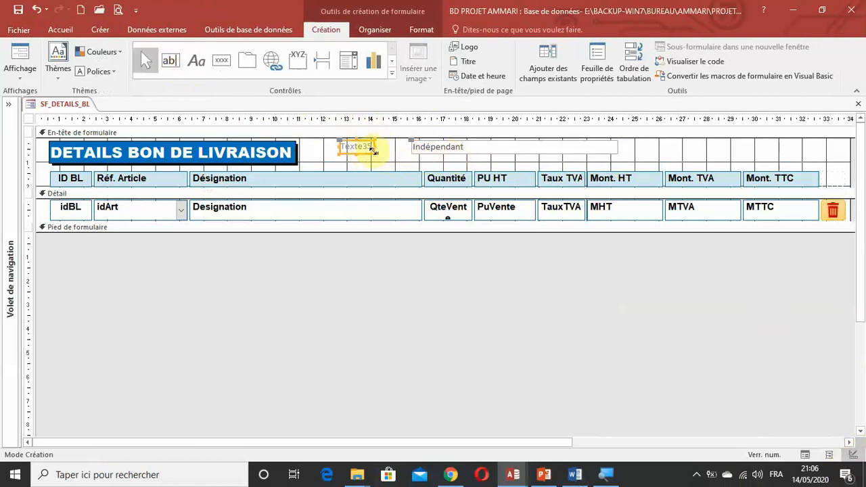
key(Delete)
Step: Move the header text box next to the title and enlarge it to about 0.8 cm high, extending to about the 27 cm mark
drag(454, 154, 369, 157)
drag(430, 156, 429, 162)
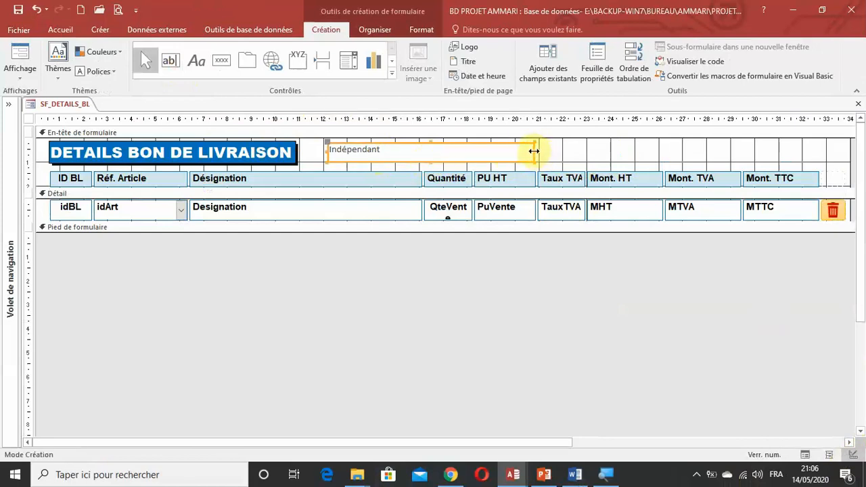
drag(534, 151, 682, 181)
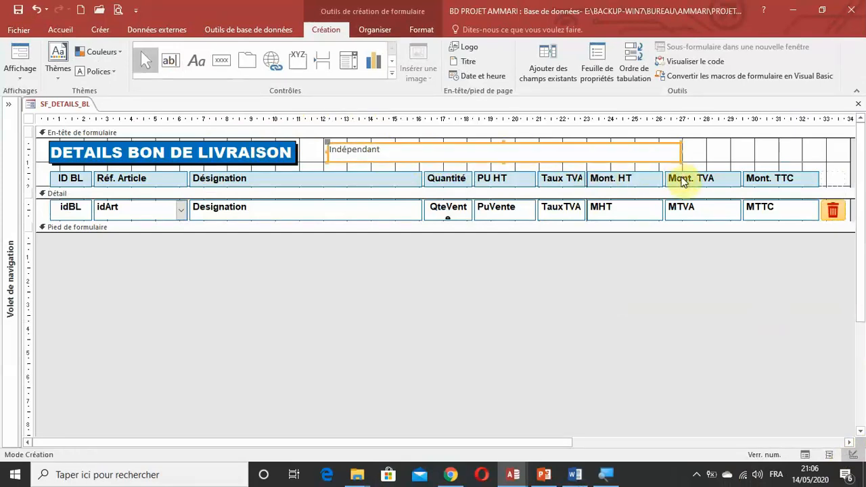
Step: Set the header text box's font to Cambria, size 16
click(421, 30)
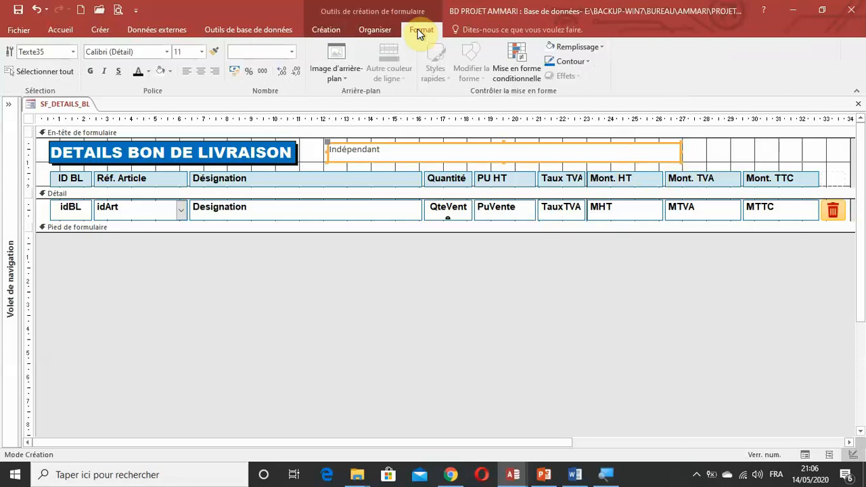
click(167, 54)
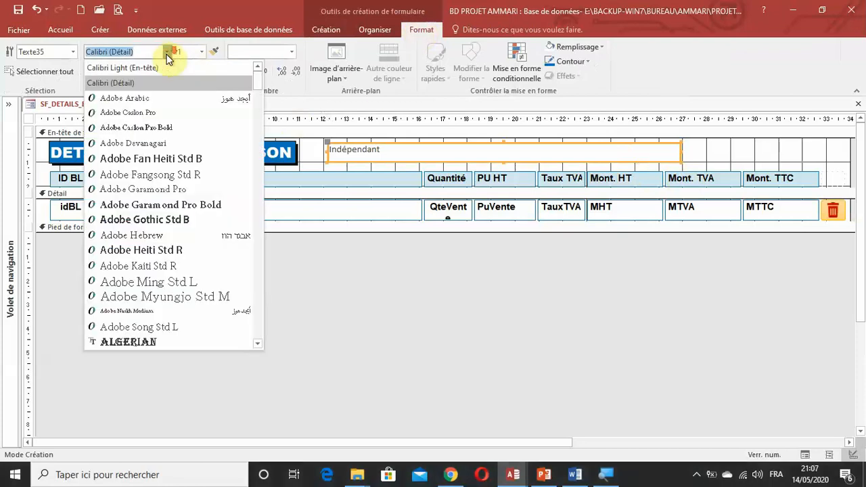
scroll(213, 203, down, 10)
scroll(210, 208, down, 3)
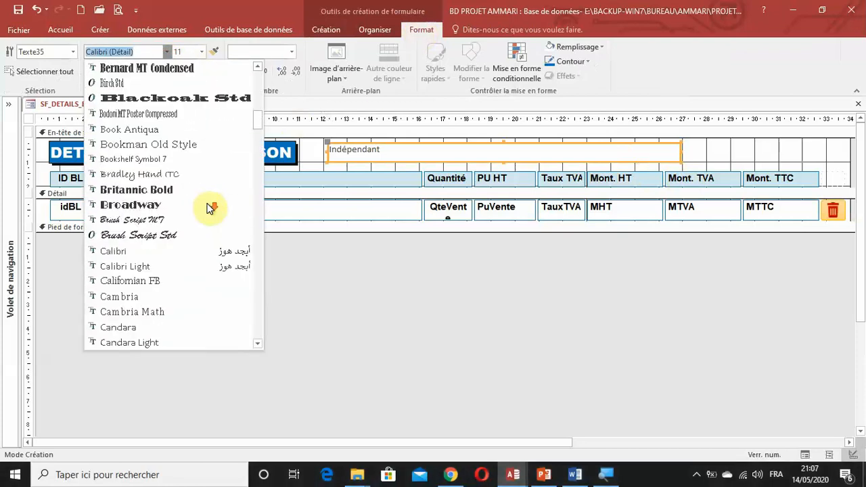
scroll(210, 209, down, 1)
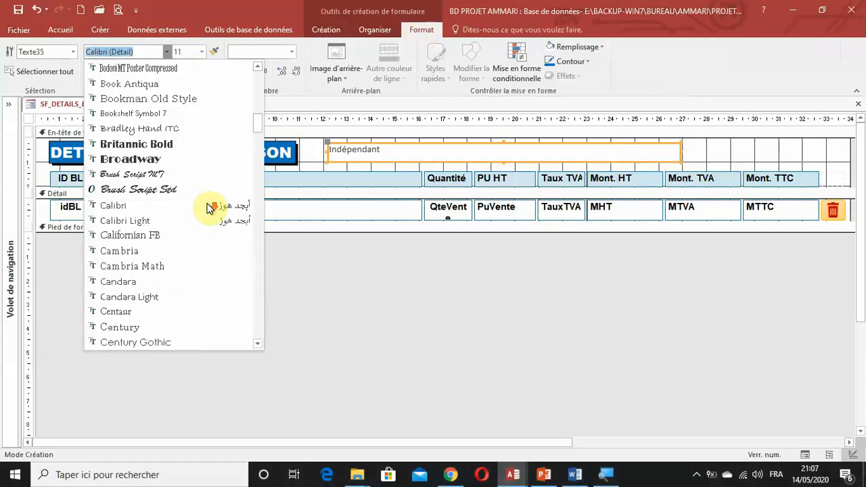
click(133, 251)
click(201, 53)
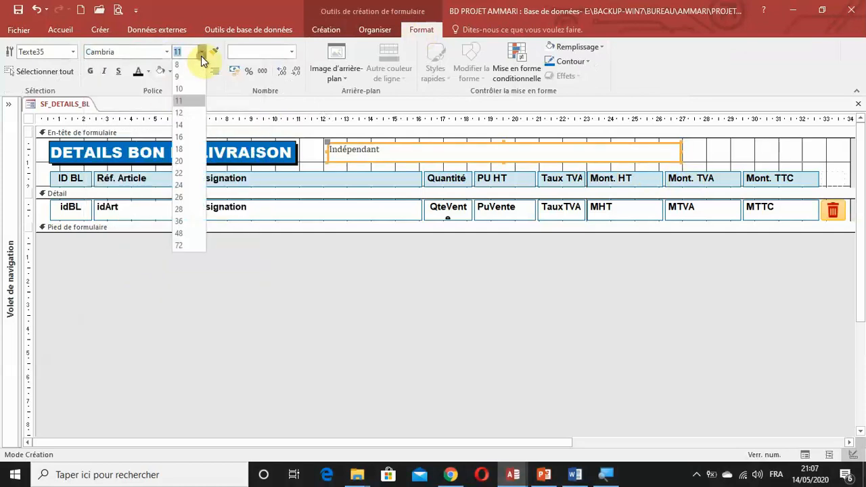
click(184, 138)
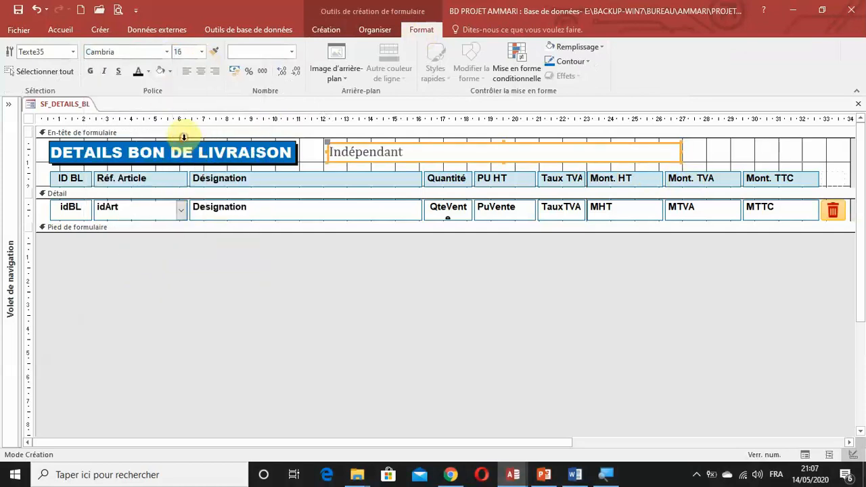
Step: Make the header text box's text bold and blue (#0072BC)
click(90, 71)
click(149, 72)
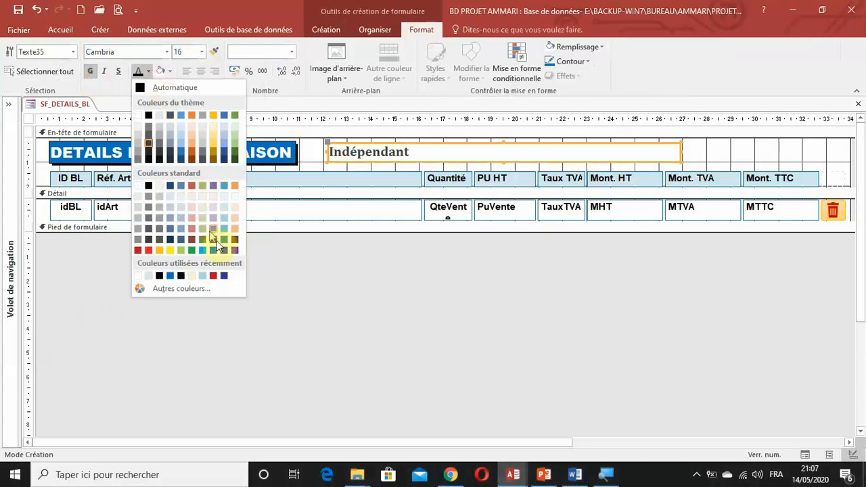
click(215, 249)
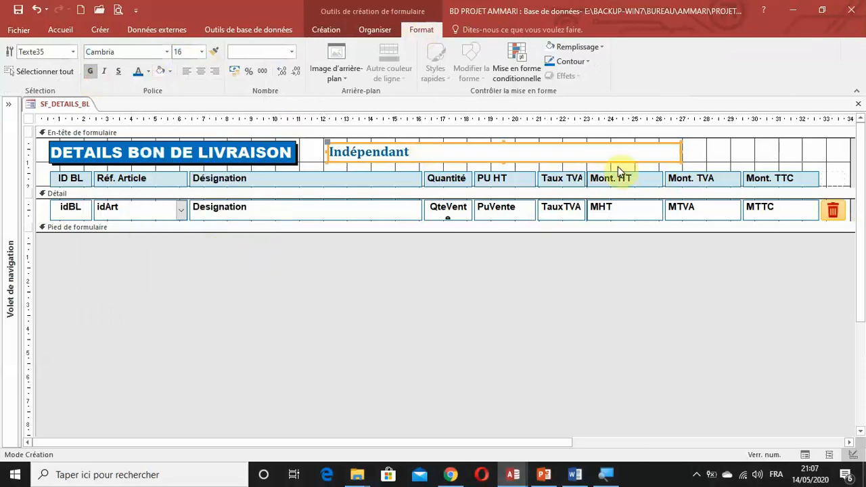
Step: Make the header text box's outline and fill transparent and narrow it to about 13.8 cm
click(566, 61)
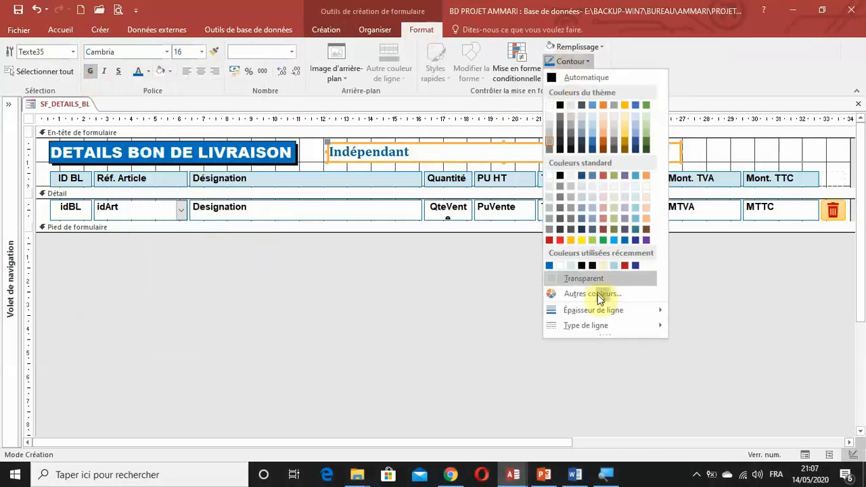
click(591, 279)
click(575, 47)
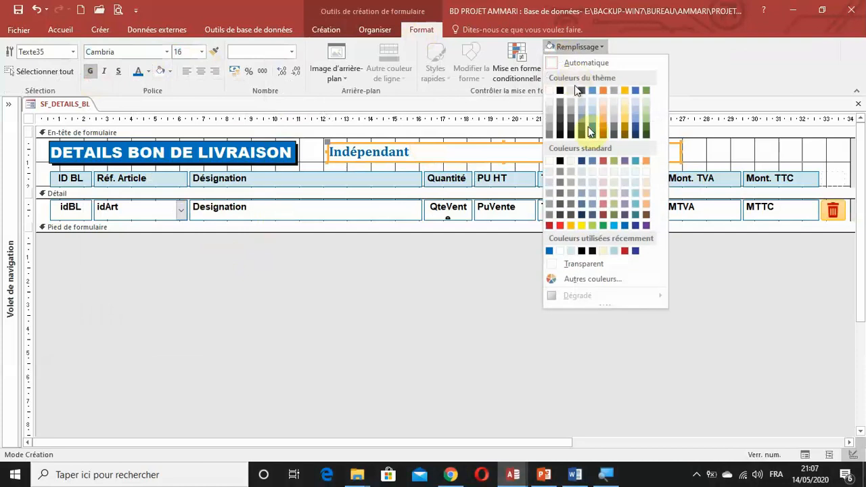
click(576, 264)
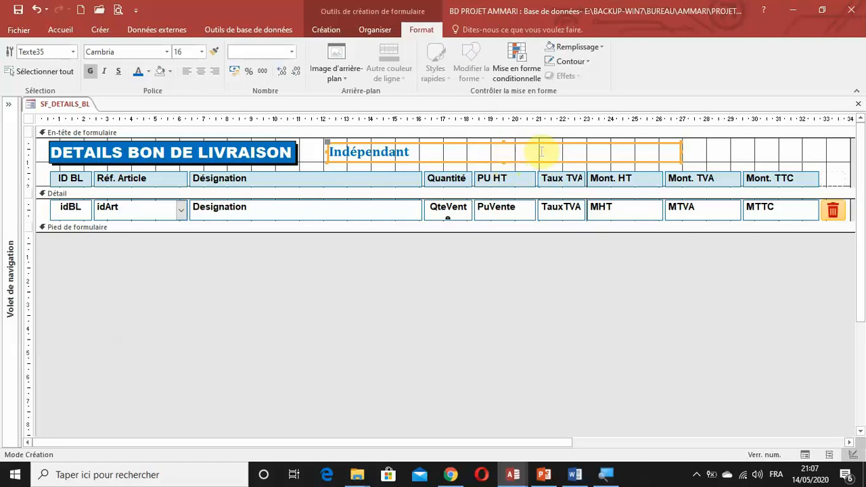
drag(679, 150, 660, 150)
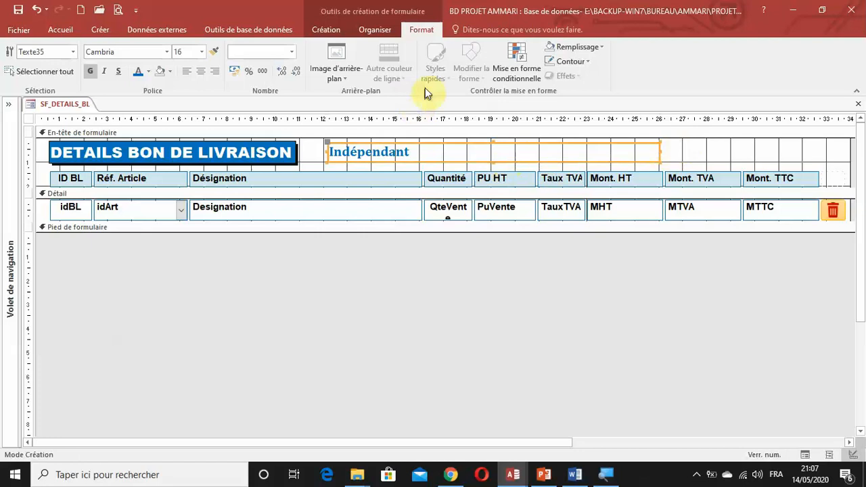
Step: Start the header text box's Source contrôle expression in the expression builder with ="Il y a " & Nz(
key(F4)
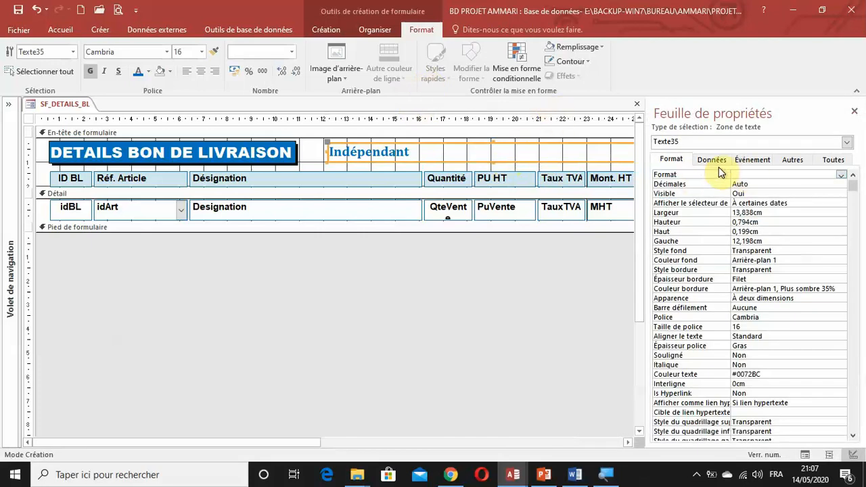
click(831, 162)
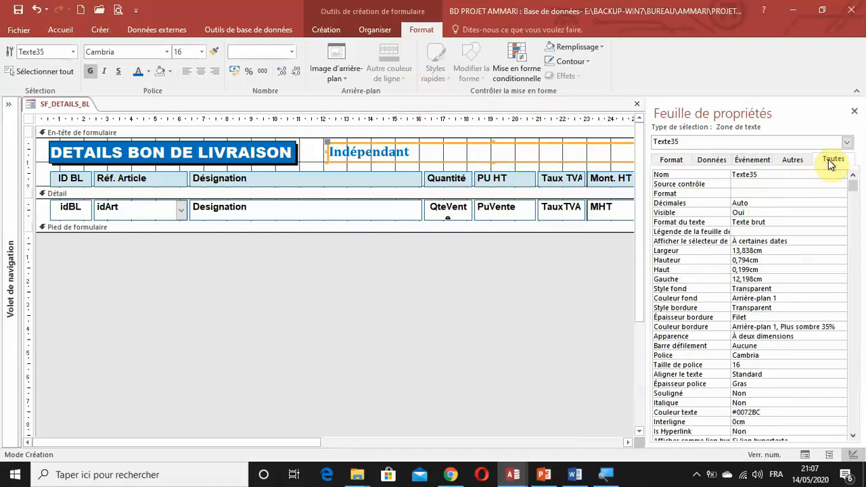
click(708, 183)
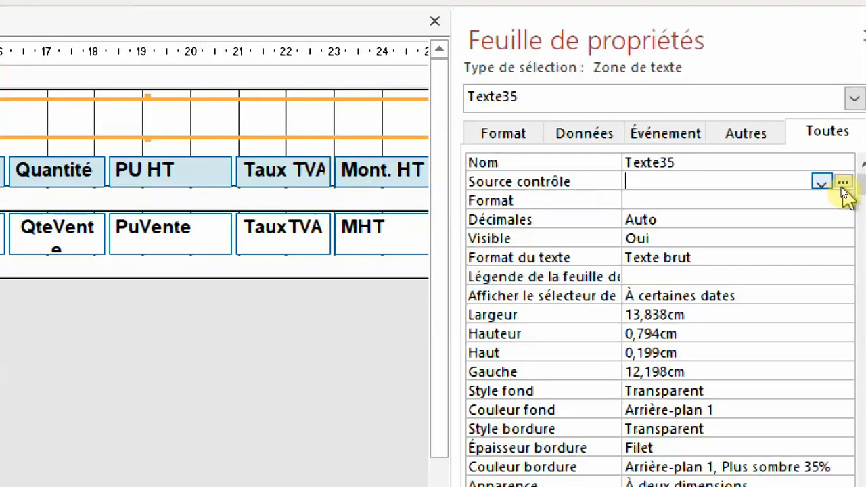
click(843, 183)
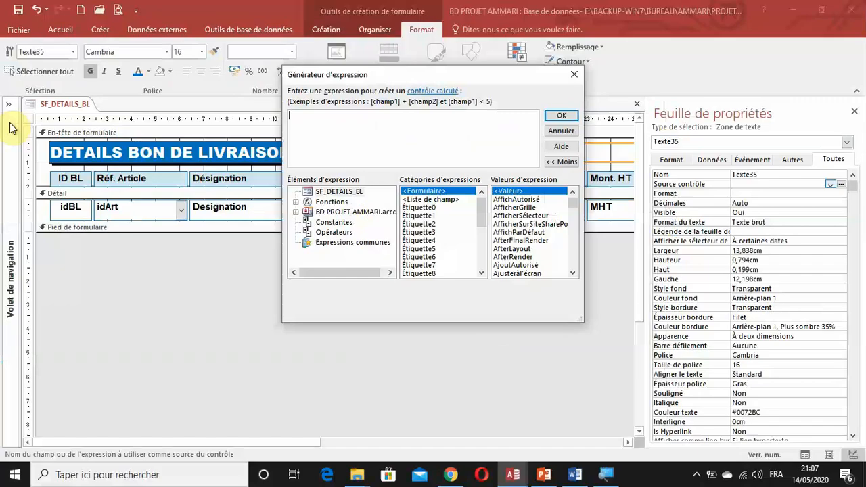
click(373, 142)
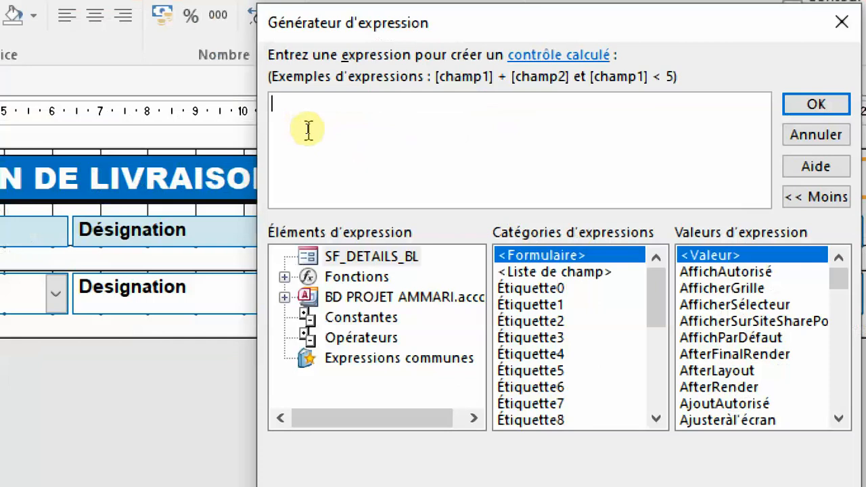
text(="Il ya)
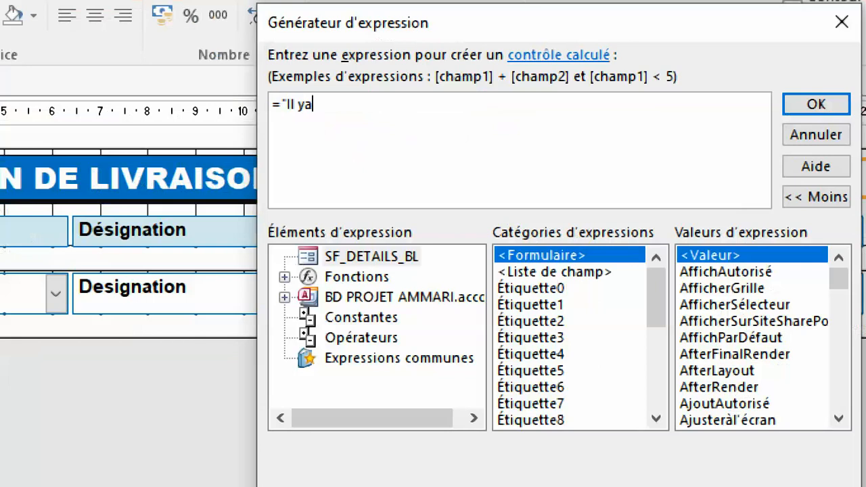
key(BackSpace)
text(a)
text(" &)
text(nz()
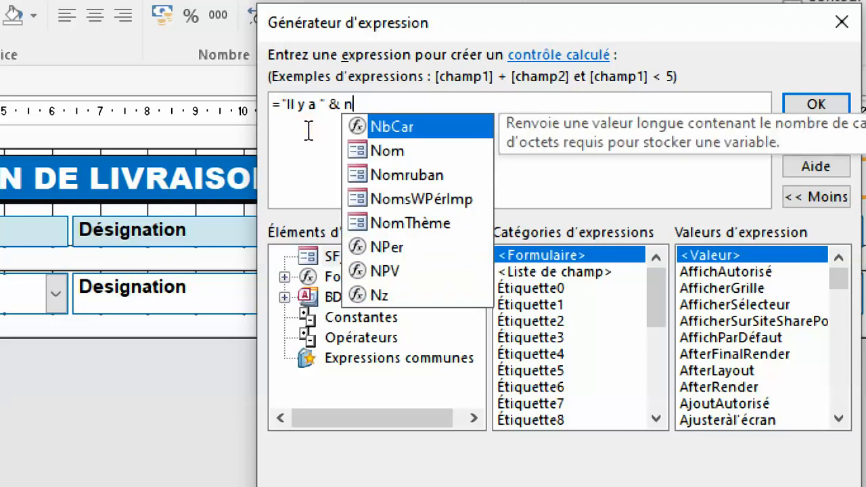
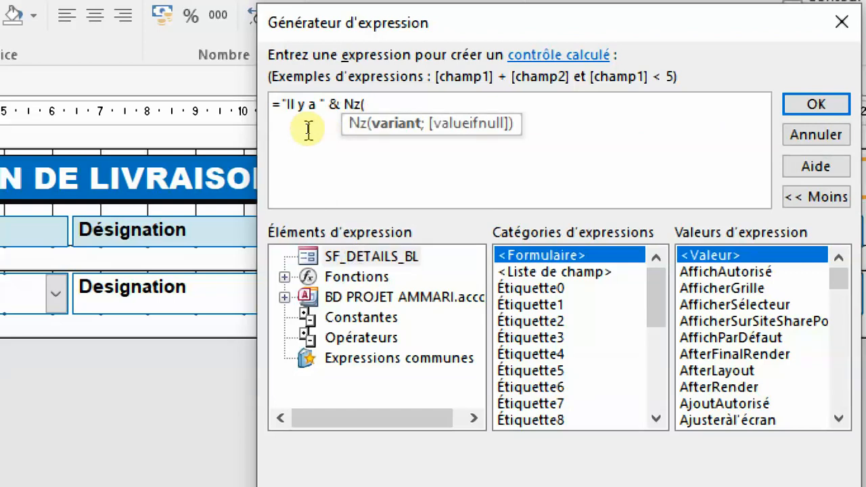
Step: Complete the Nz function with Compte([idBL]) as its argument and 0 as the value if null
text(com)
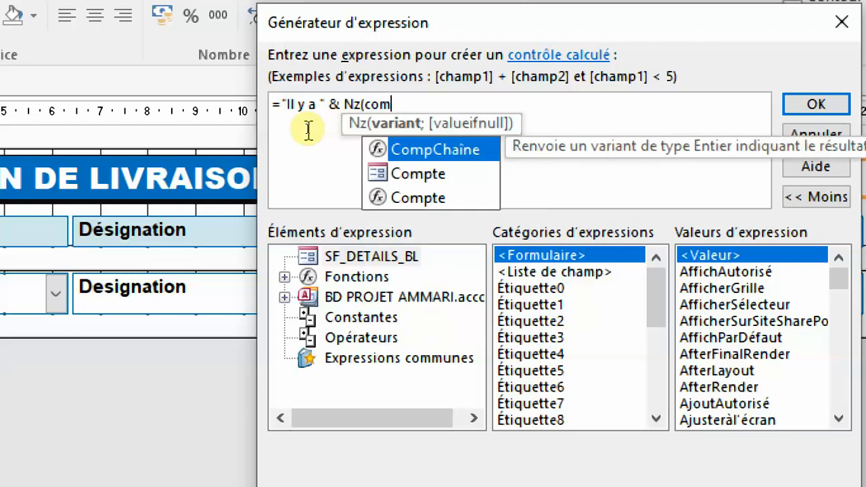
double_click(422, 197)
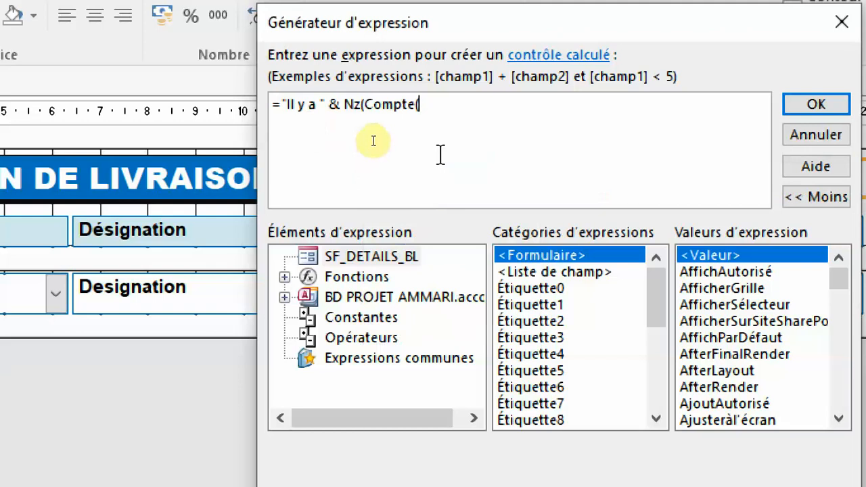
text(id)
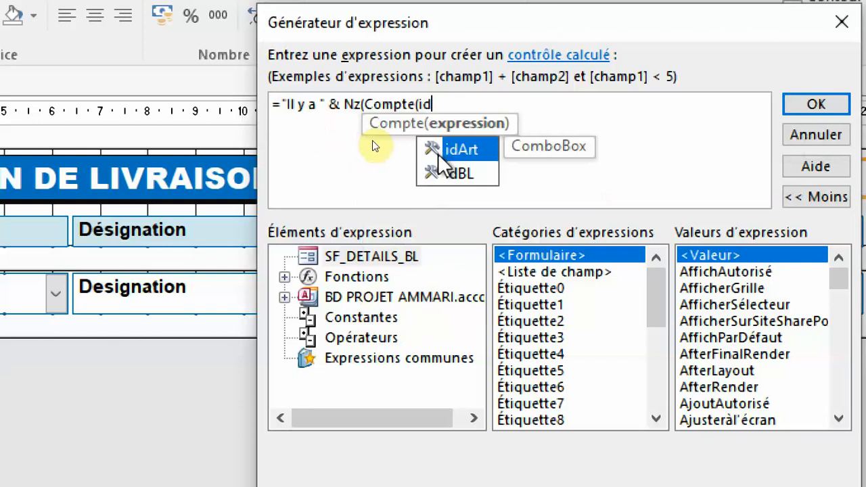
double_click(460, 174)
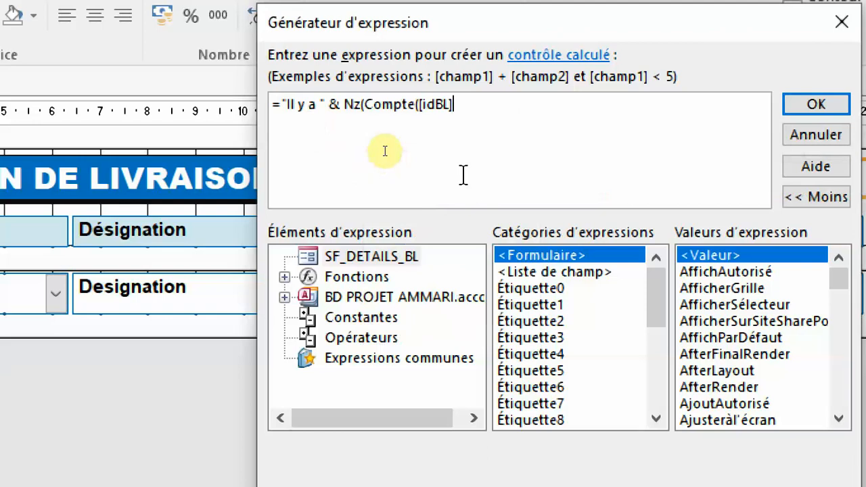
text())
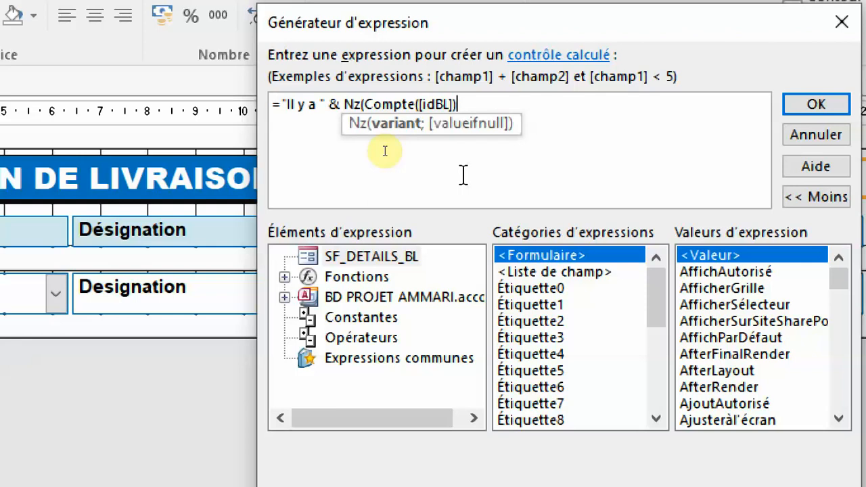
text(;)
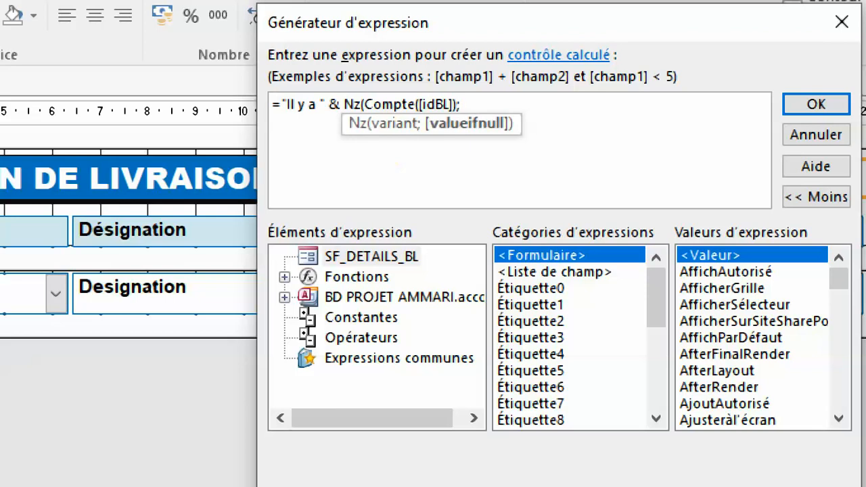
text(0))
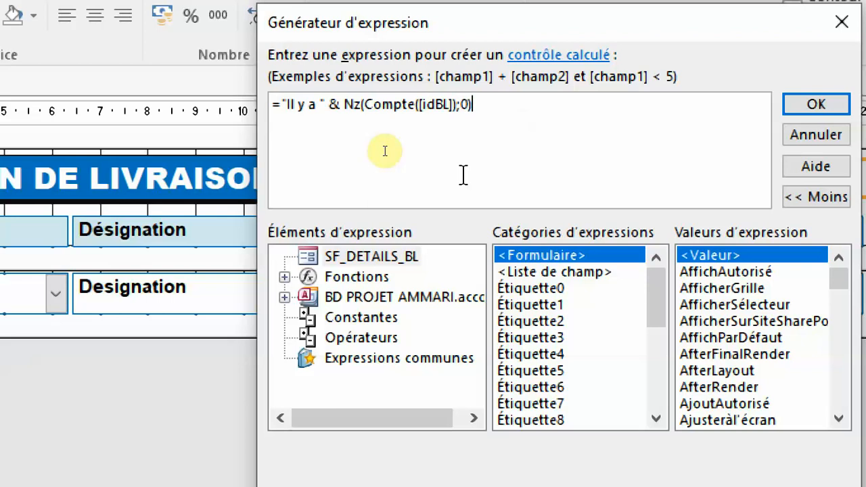
Step: Append & " Enreg." to the expression and apply it as the text box's Source contrôle
text( & )
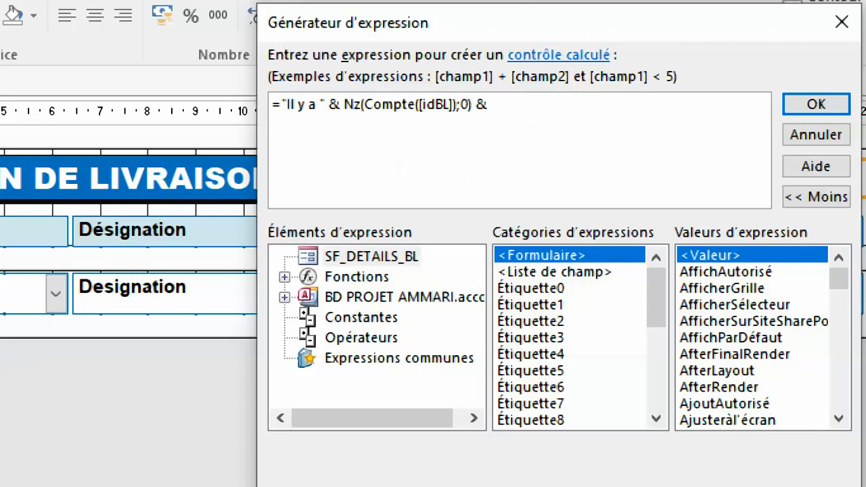
text(" Enreg.")
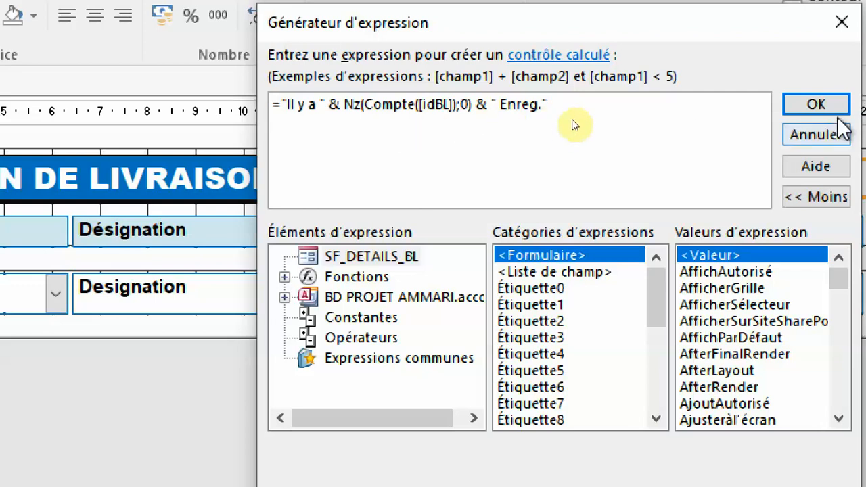
click(815, 108)
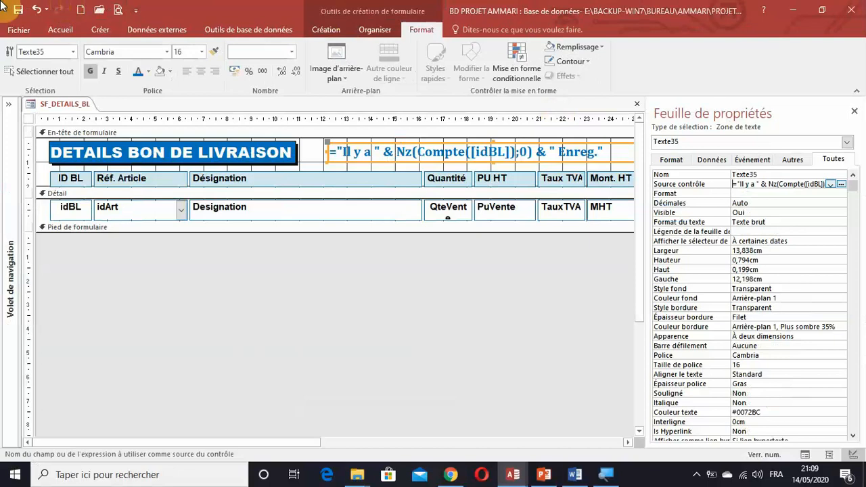
Step: Check the header record-count text in form view and return to the form's design
click(804, 454)
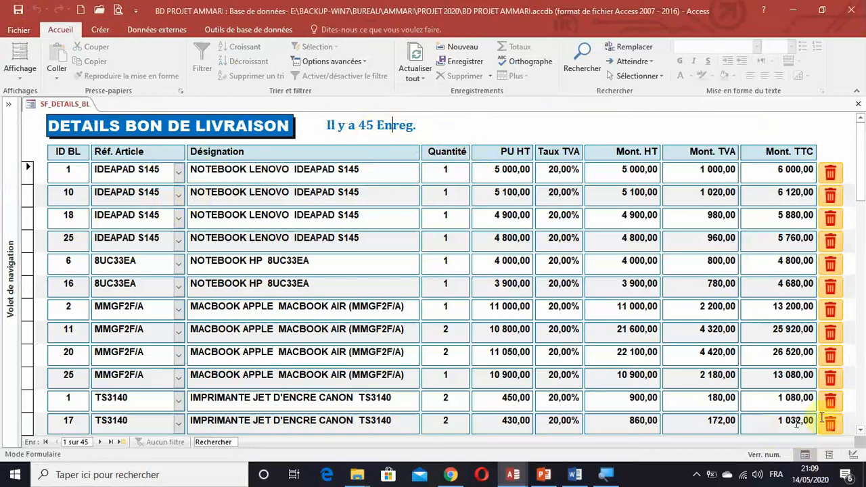
click(854, 456)
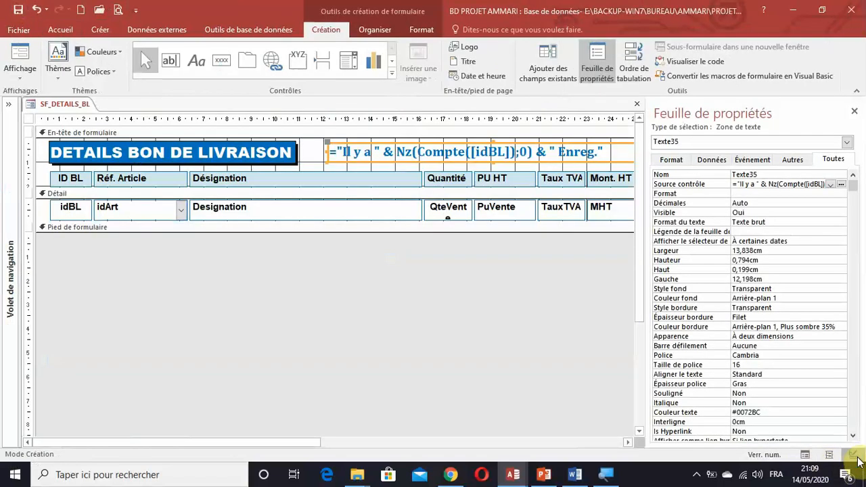
Step: Preview the form with its Entrée de données property set to Oui and set the property back to Non
click(701, 144)
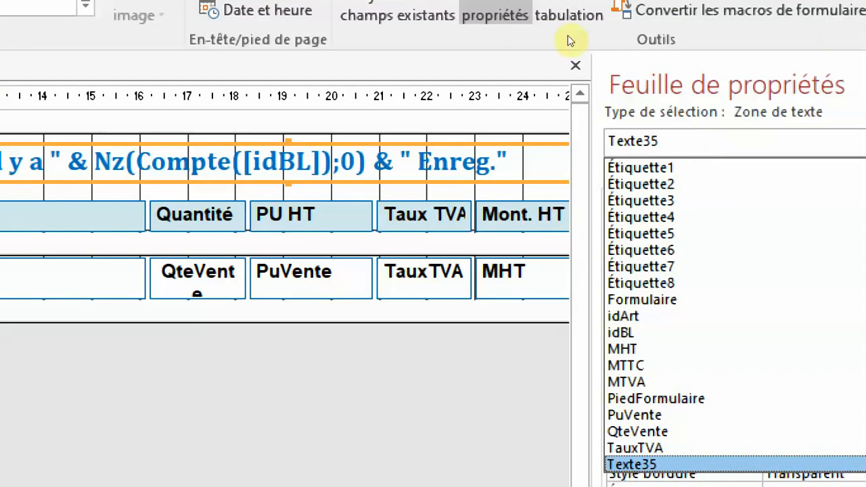
scroll(690, 250, up, 1)
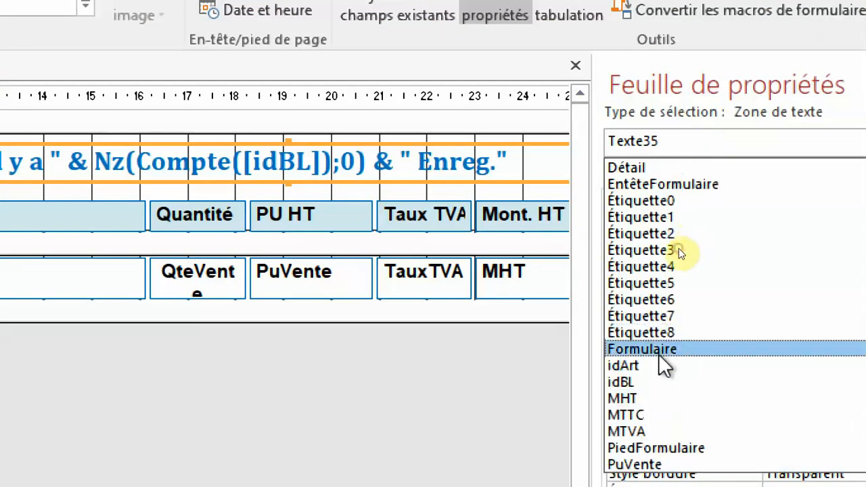
click(676, 349)
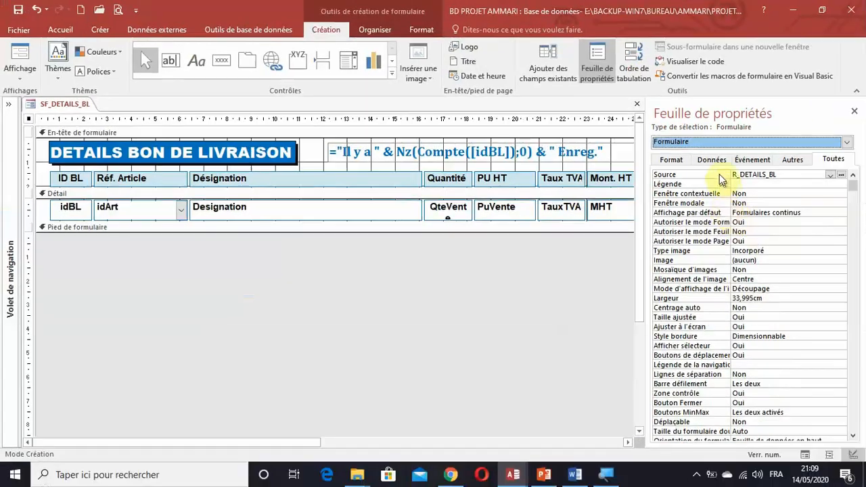
click(716, 162)
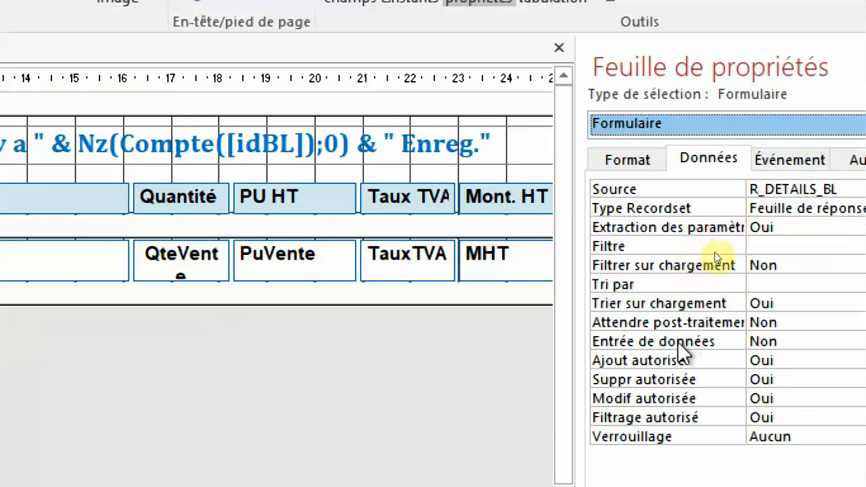
double_click(685, 345)
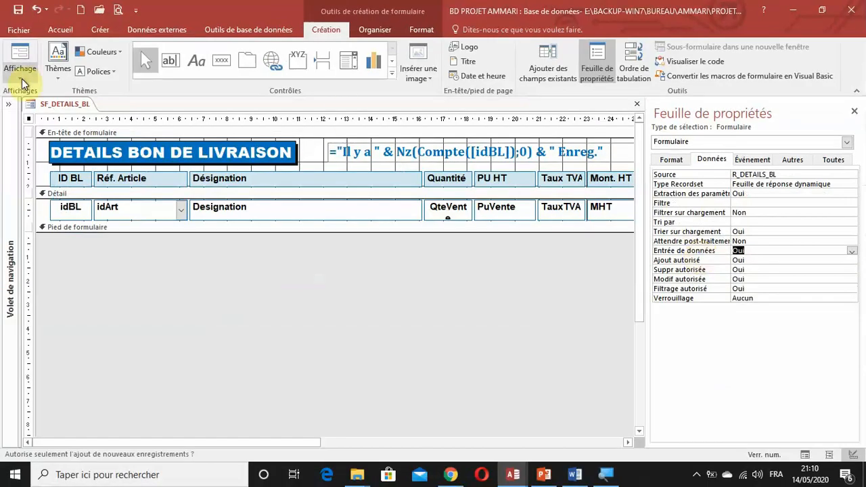
click(22, 78)
click(33, 96)
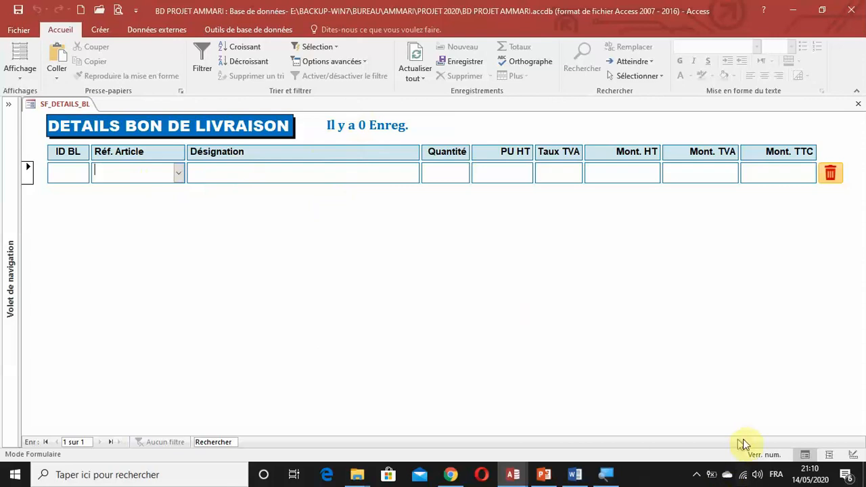
click(852, 454)
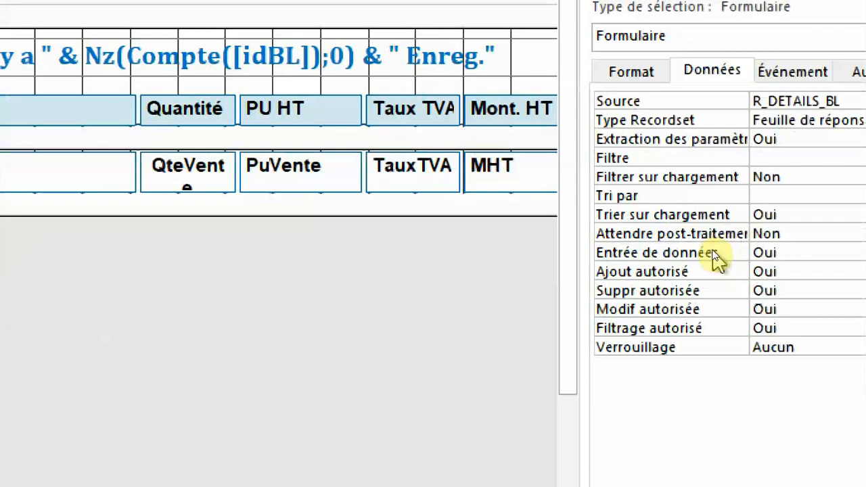
double_click(712, 252)
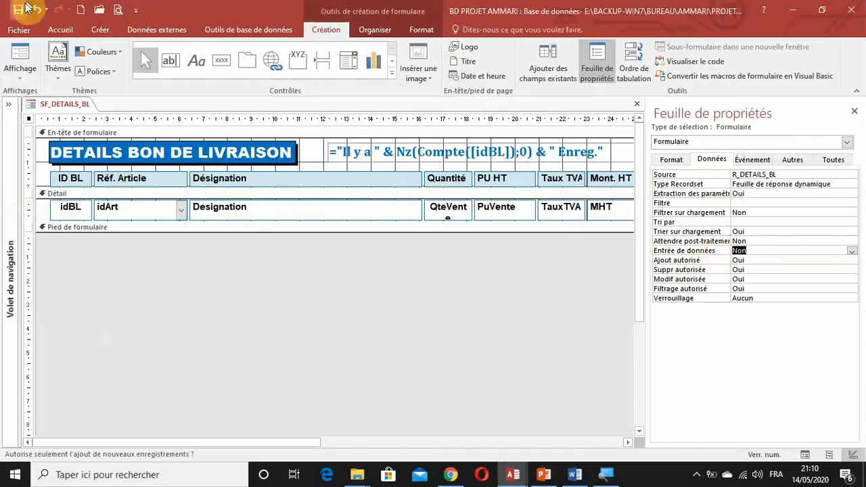
Step: Test in form view whether the header's record-count text can be selected, and return to the form's design
click(20, 73)
click(42, 99)
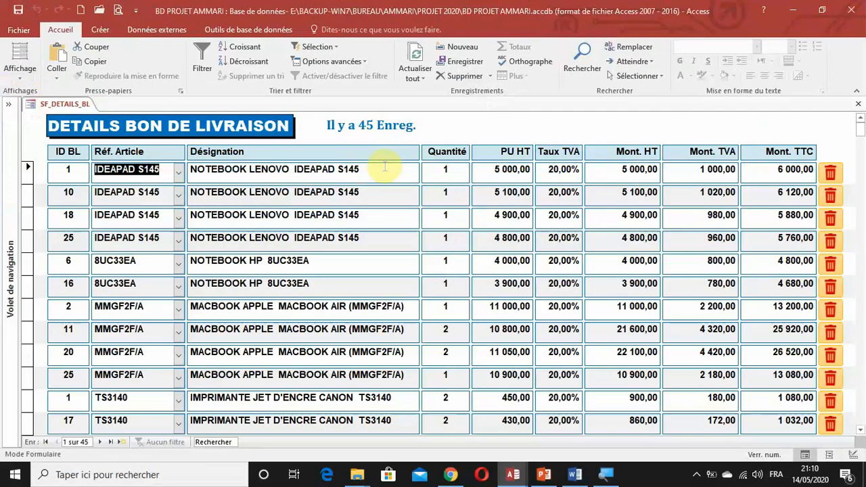
click(446, 123)
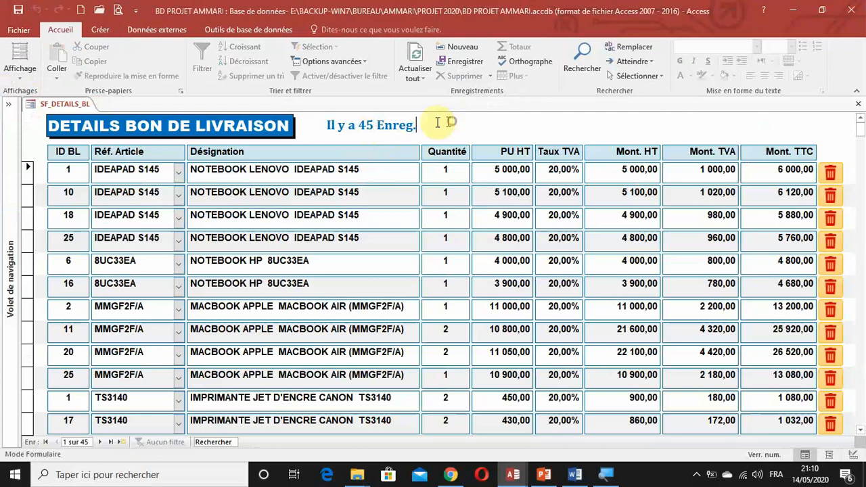
double_click(437, 123)
double_click(366, 125)
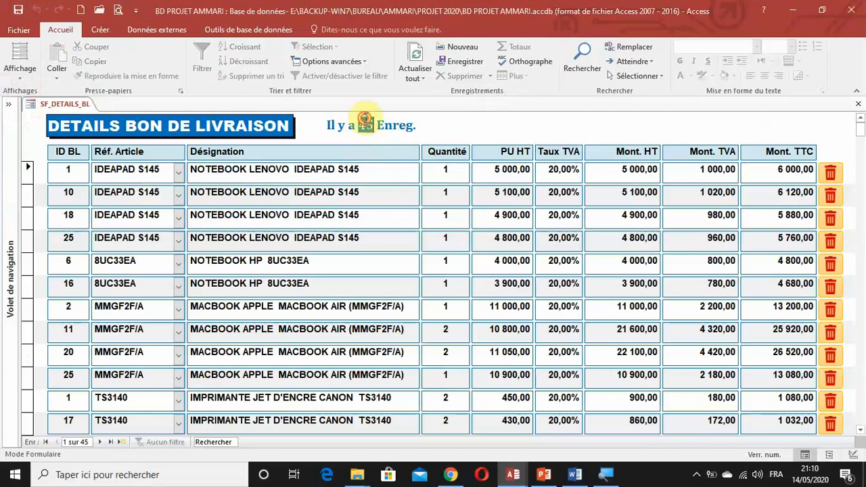
double_click(365, 121)
click(365, 120)
double_click(390, 121)
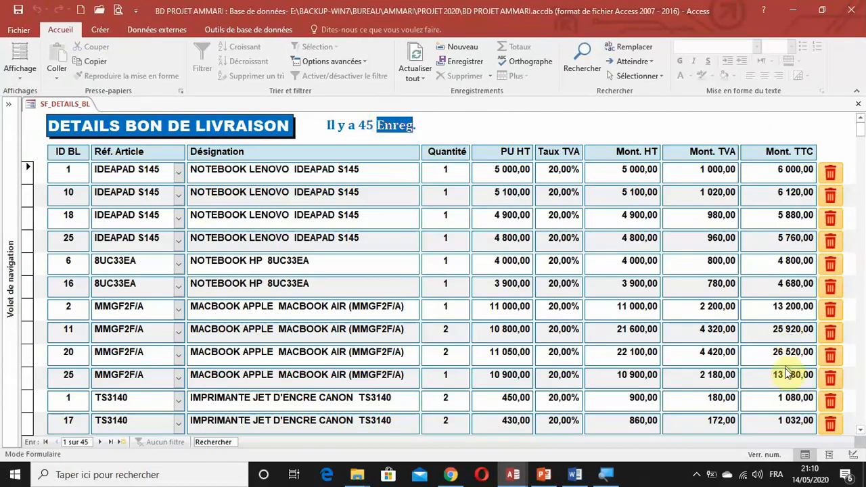
click(853, 454)
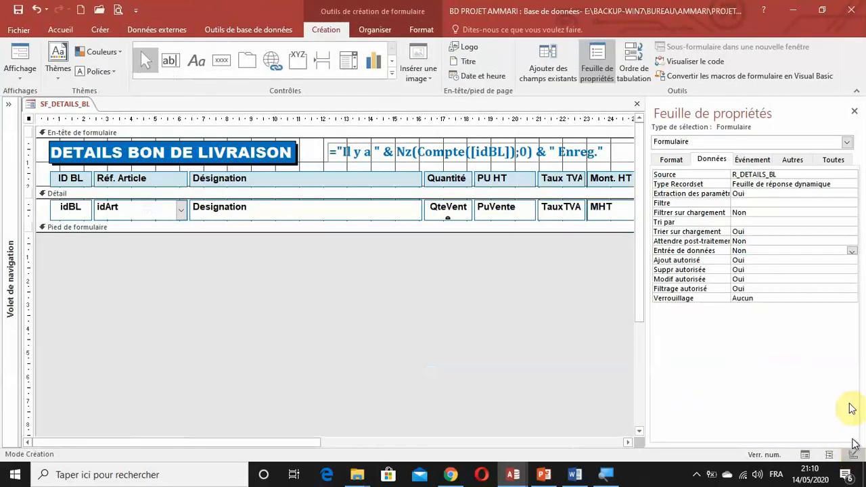
Step: Set the header record-count text box's Verrouillé to Oui and Activé to Non, and check it in form view
click(461, 154)
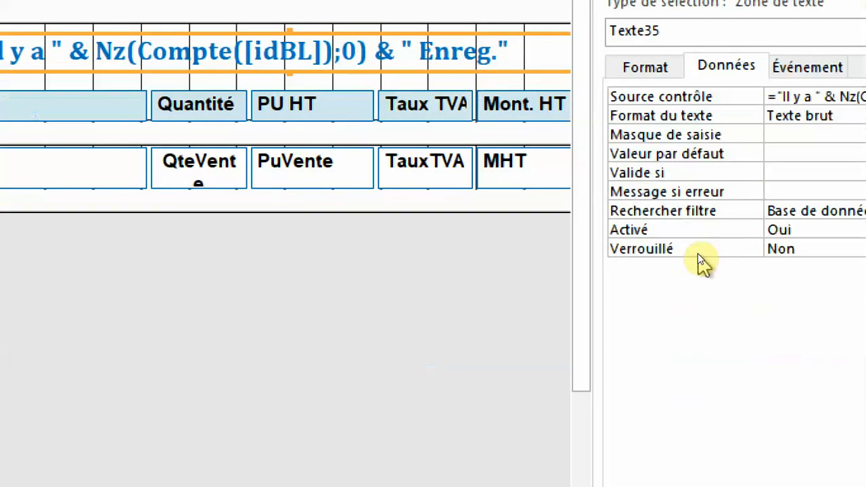
double_click(688, 249)
double_click(663, 229)
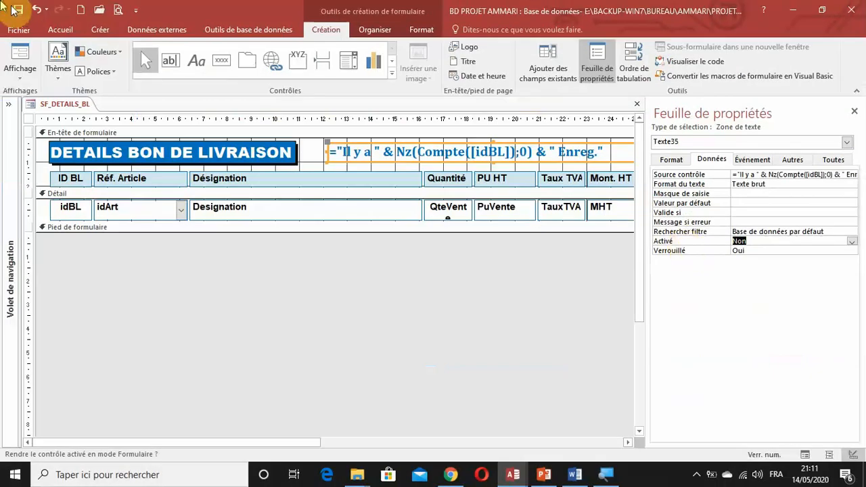
click(19, 68)
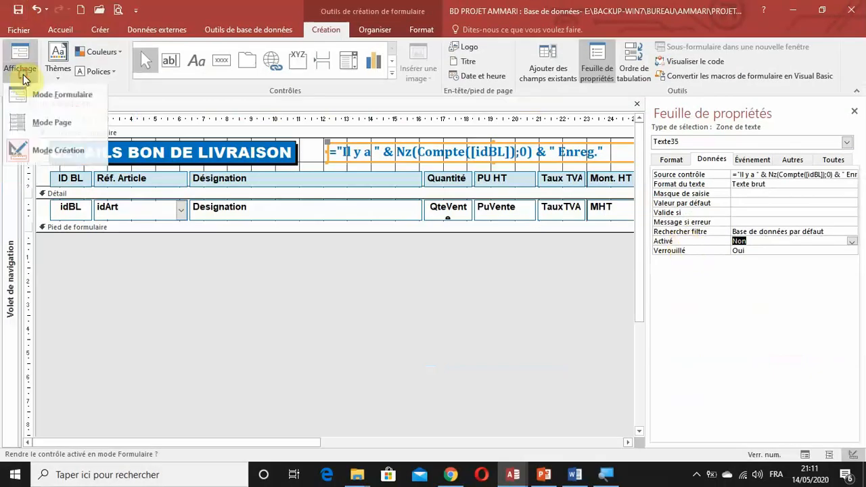
click(35, 91)
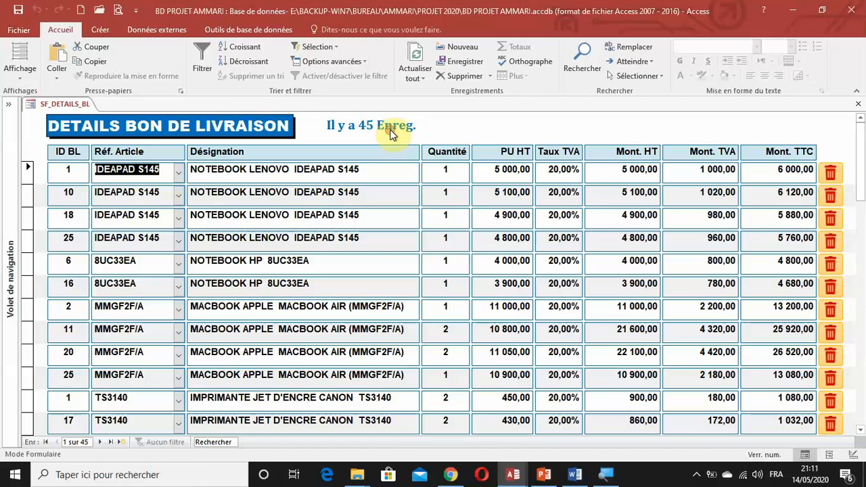
click(852, 454)
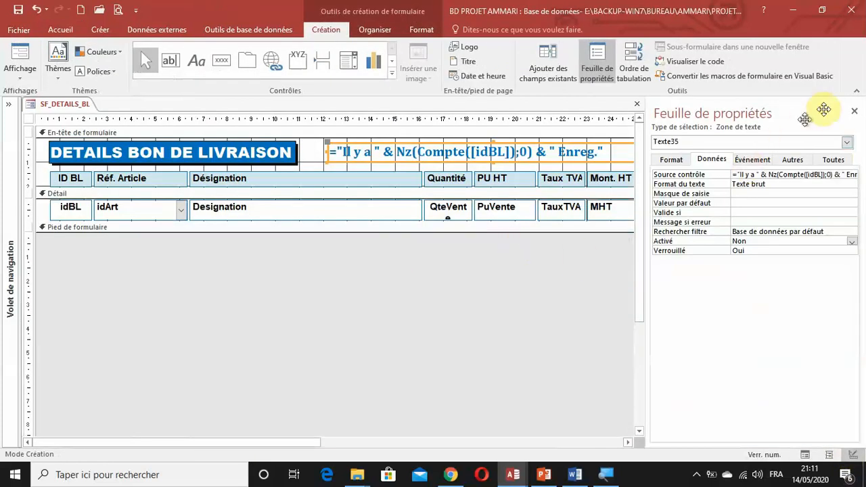
Step: Add a text box without a label to the form footer beneath MHT, about 2.9 cm wide and 0.8 cm high
click(853, 111)
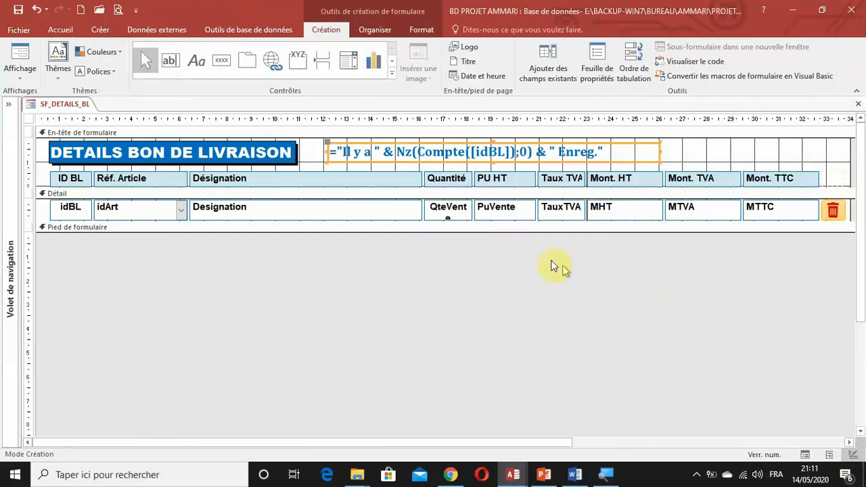
click(170, 62)
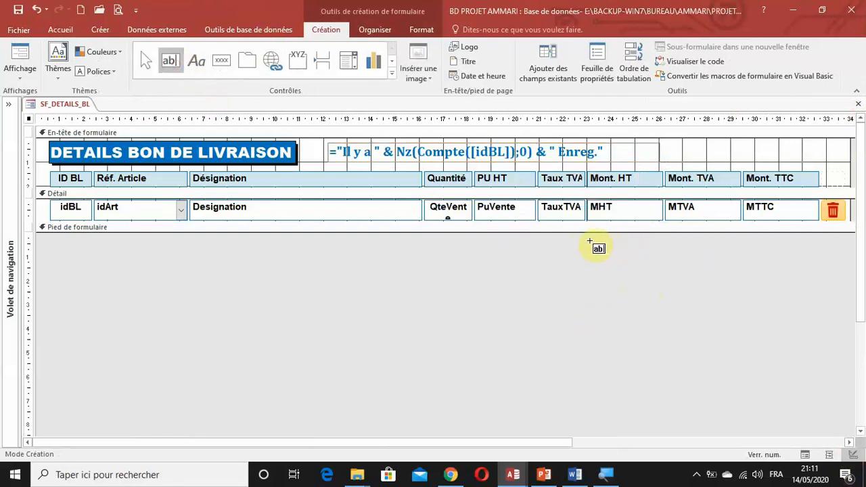
drag(590, 239, 656, 258)
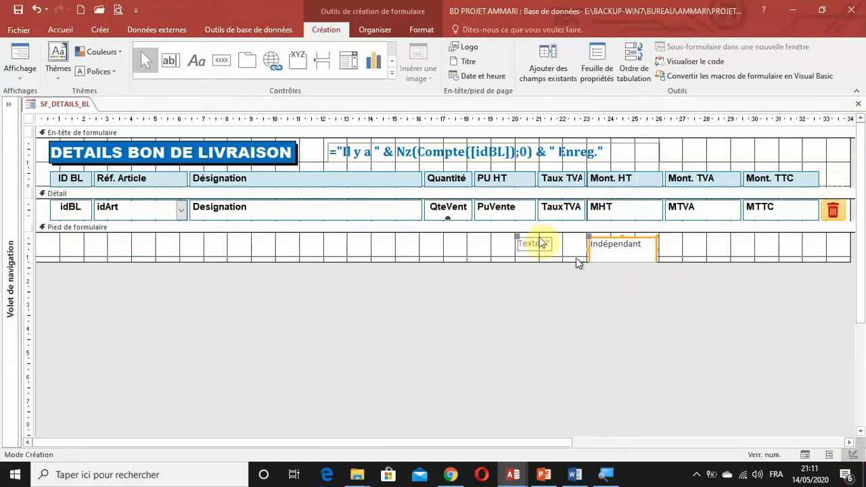
click(548, 246)
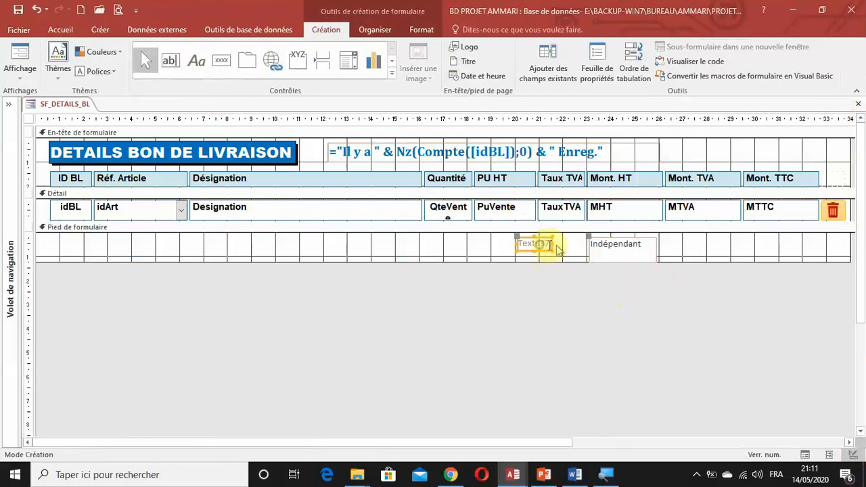
key(Delete)
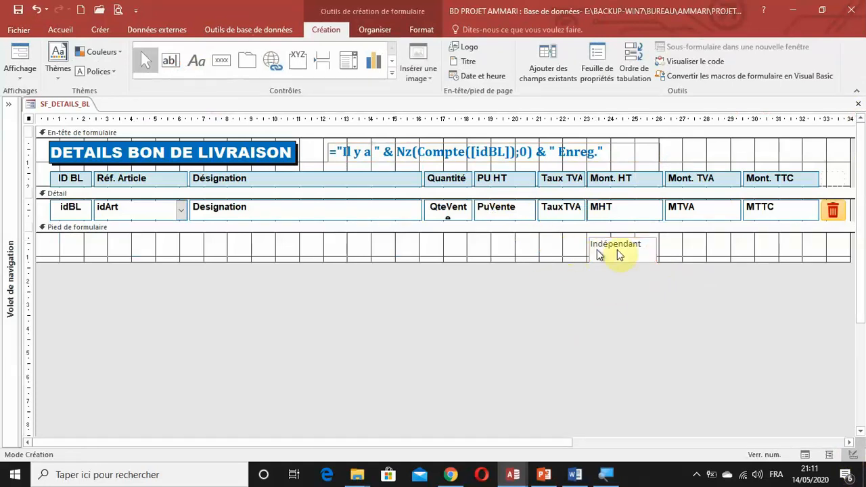
click(618, 247)
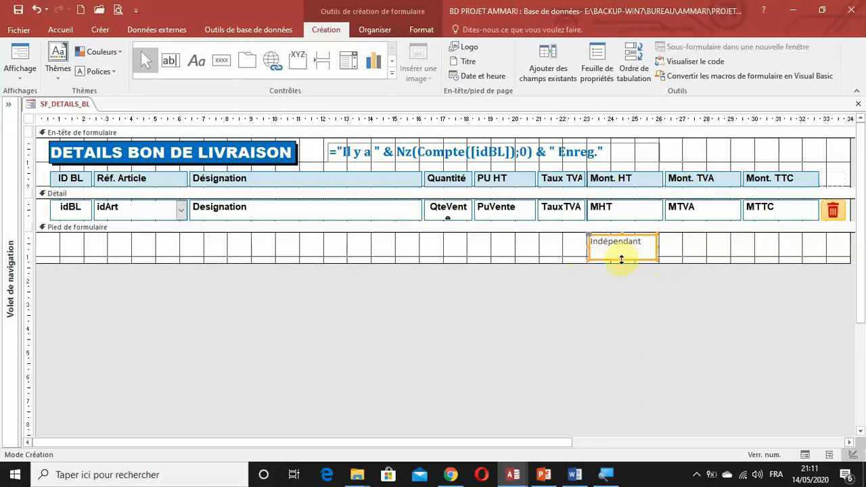
drag(621, 259, 621, 254)
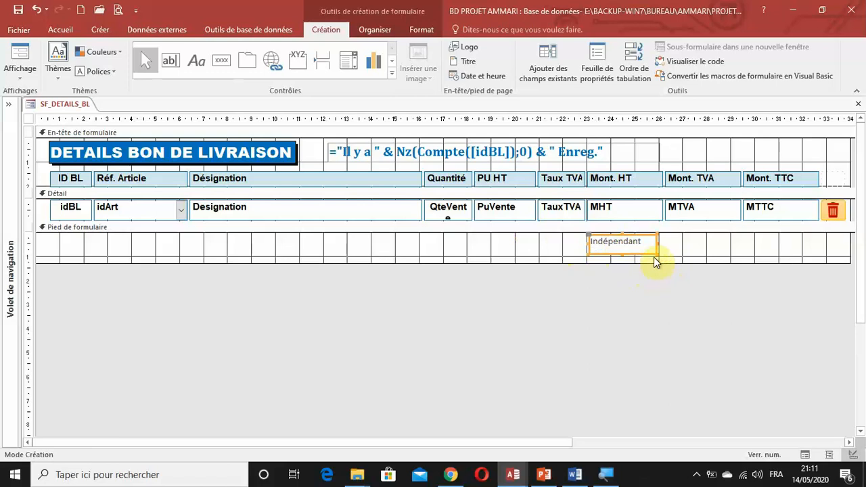
Step: Copy the MHT field's formatting onto the new footer text box
click(615, 211)
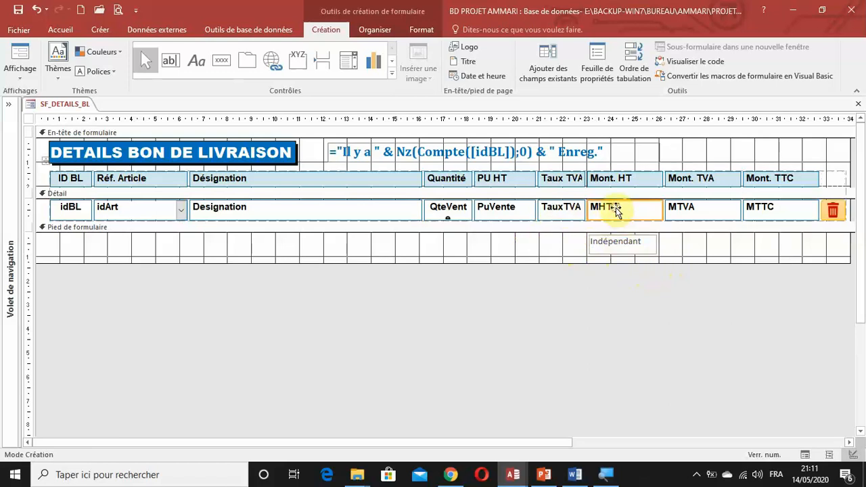
click(422, 30)
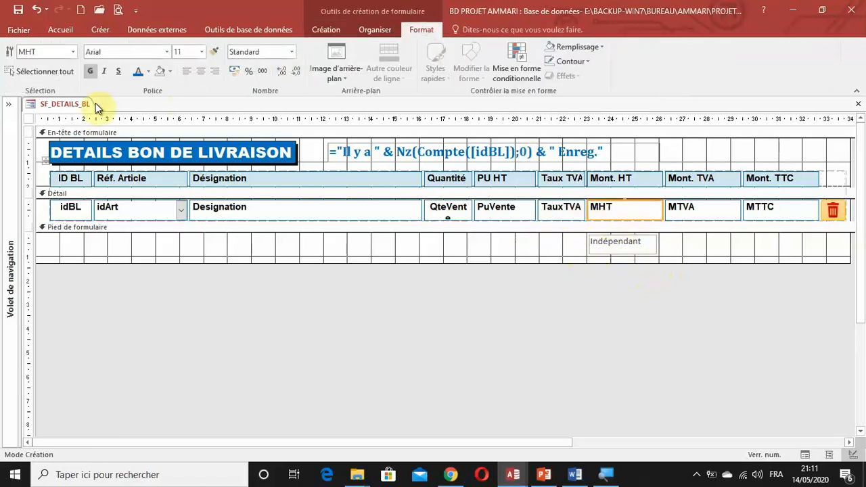
click(215, 54)
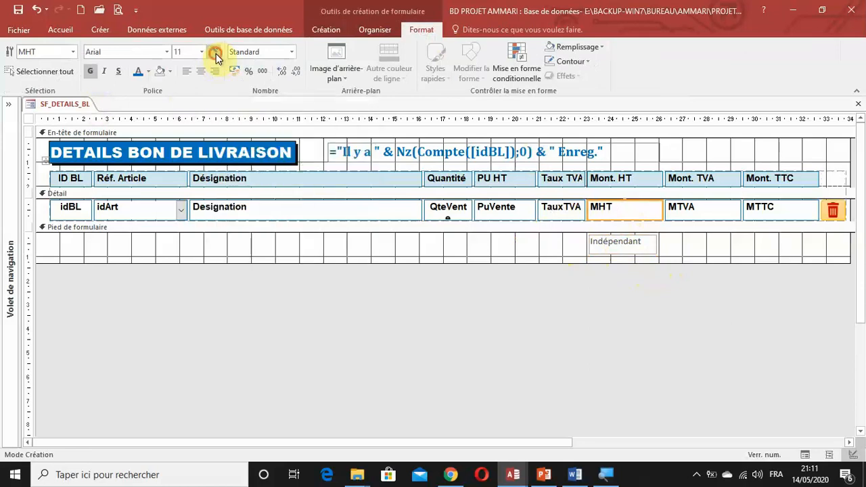
click(634, 249)
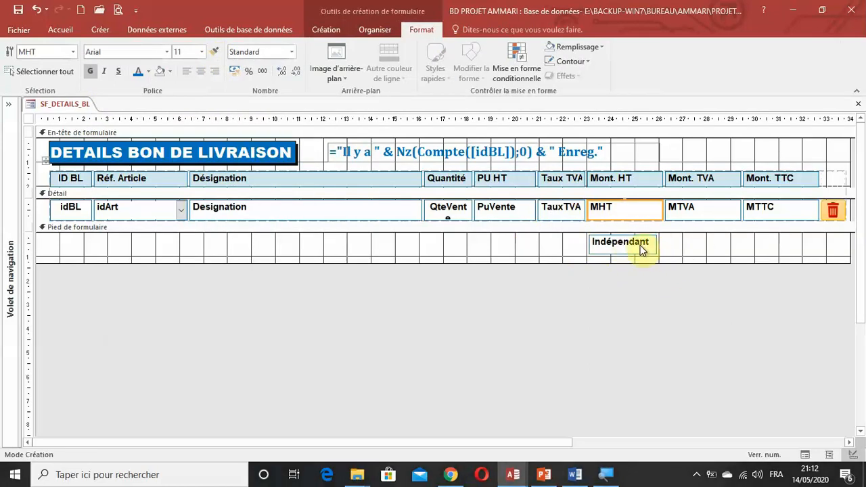
Step: Fill the footer text box with a light gold theme colour
click(635, 254)
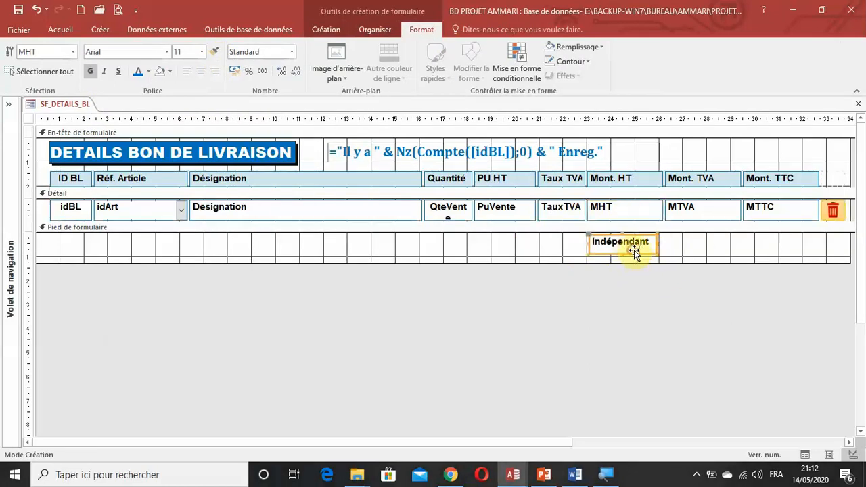
click(169, 73)
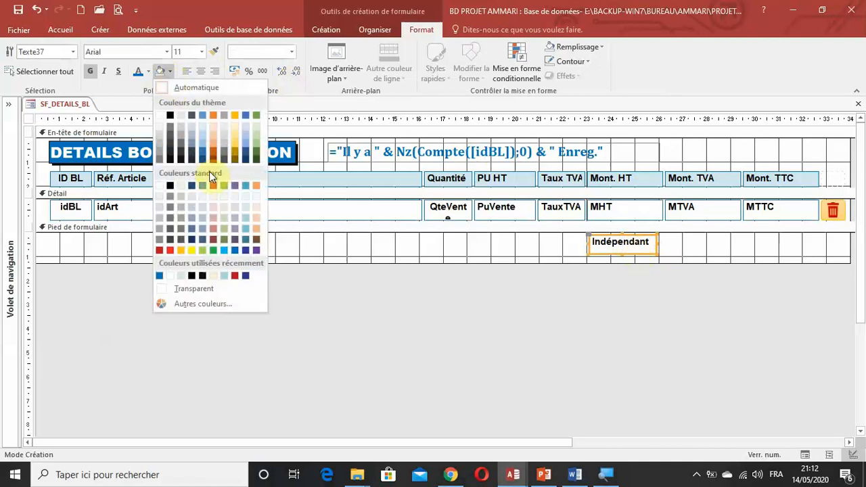
click(234, 129)
click(596, 330)
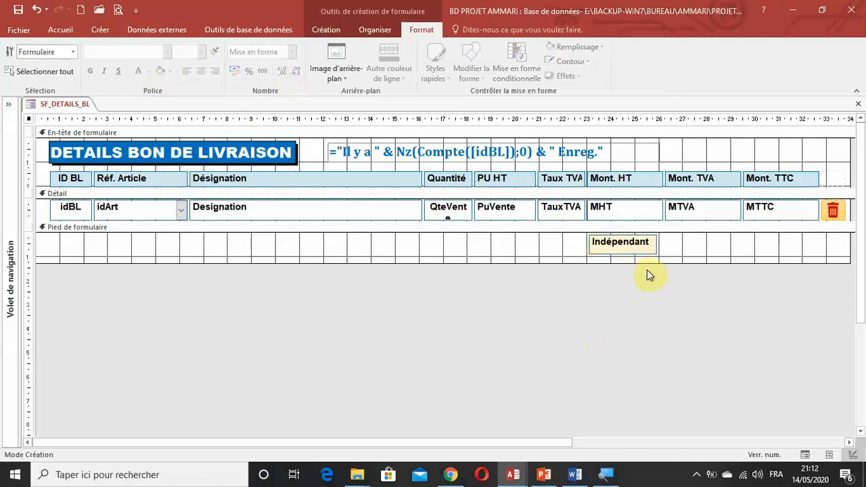
Step: Left-align the footer text box with the MHT field and widen it to the same width
drag(623, 296, 637, 205)
click(375, 30)
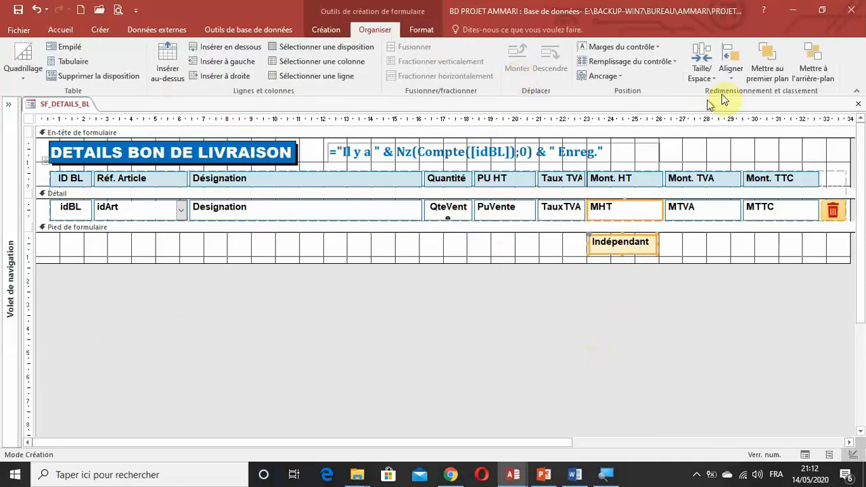
click(737, 78)
click(749, 103)
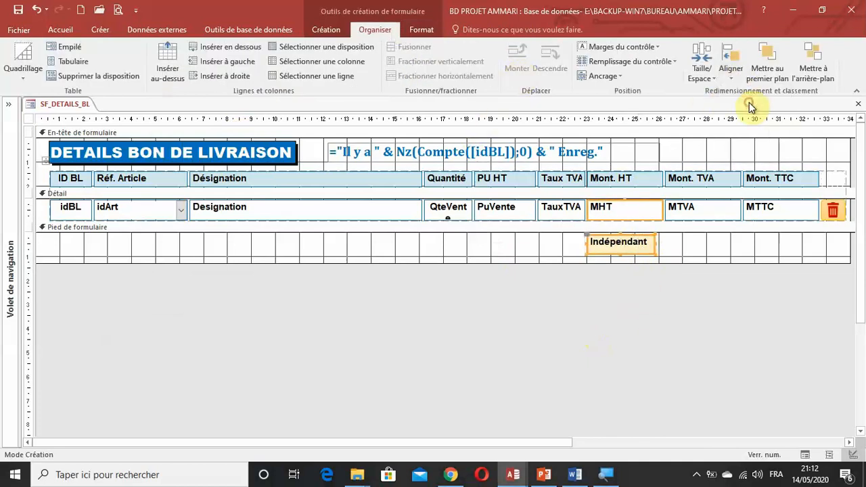
click(708, 79)
click(723, 173)
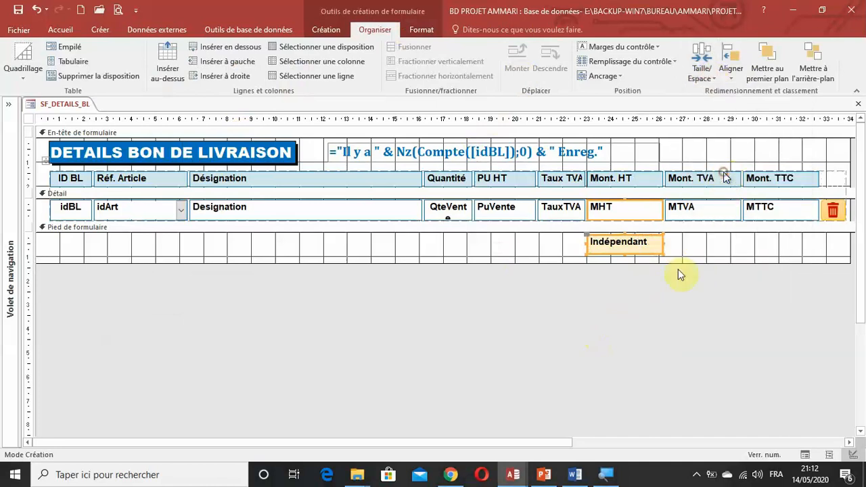
click(666, 323)
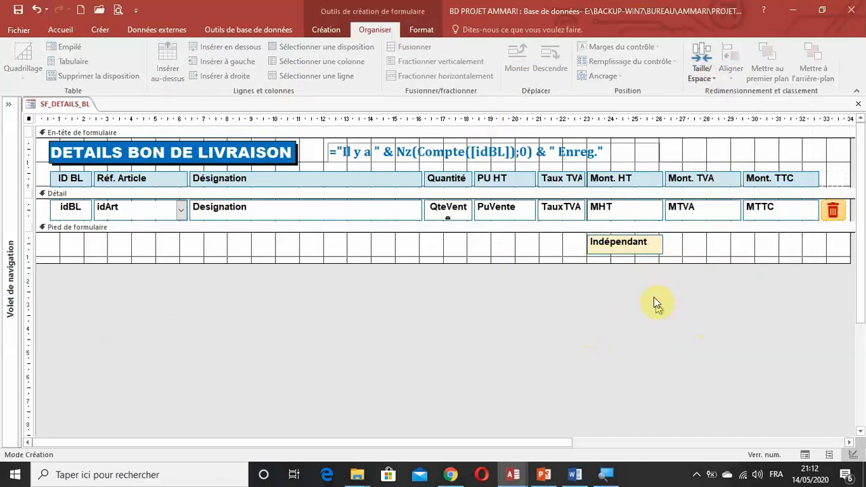
Step: Set the footer text box's font colour to standard dark red and its font size to 12
click(632, 245)
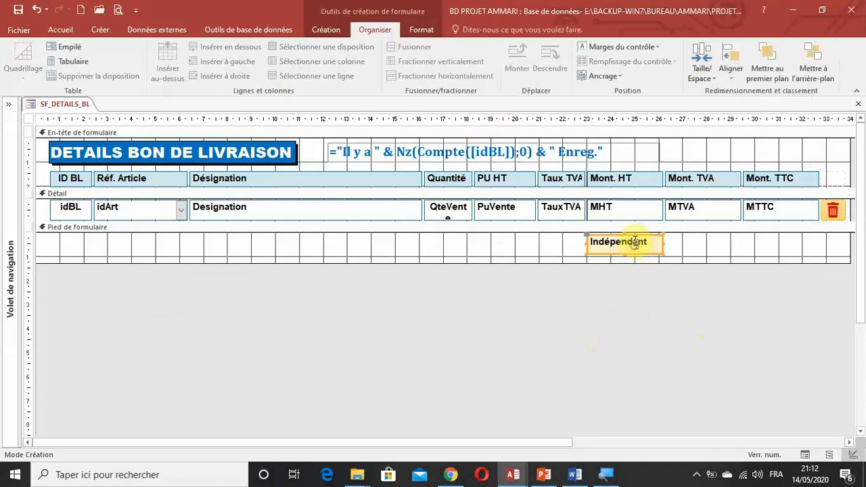
click(433, 32)
click(149, 71)
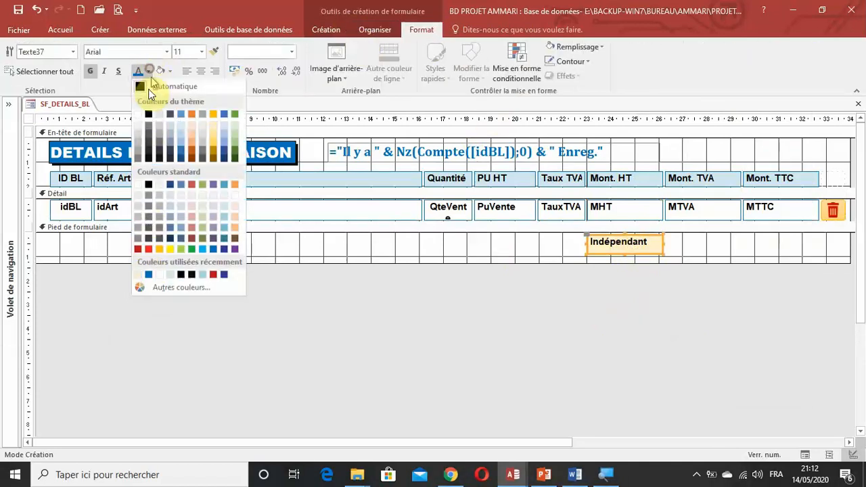
click(137, 250)
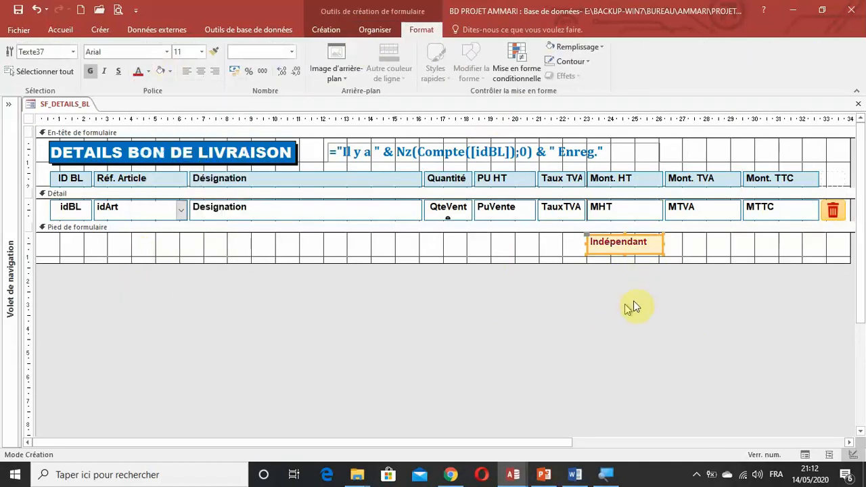
click(202, 51)
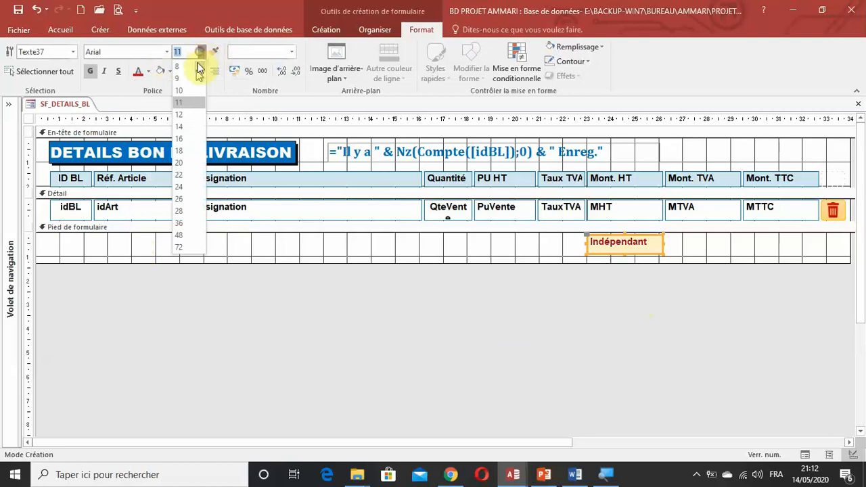
click(184, 114)
click(691, 302)
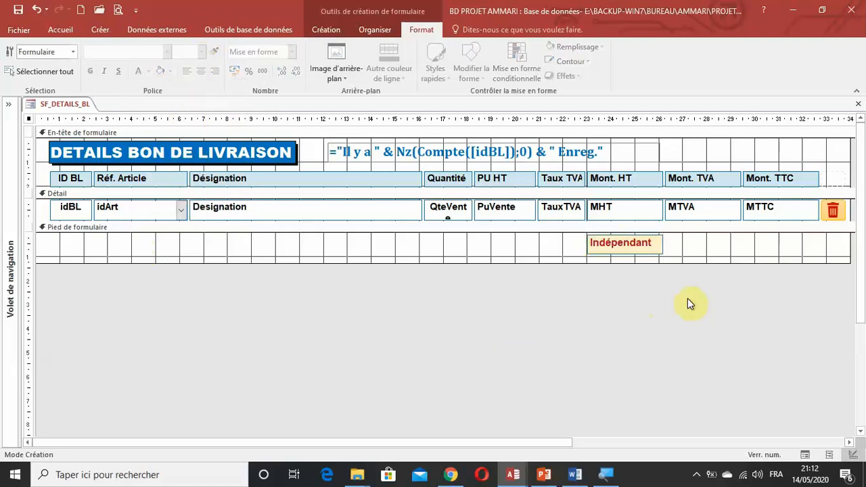
Step: Duplicate the formatted footer text box twice within the form footer
click(647, 250)
key(ctrl+c)
key(ctrl+v)
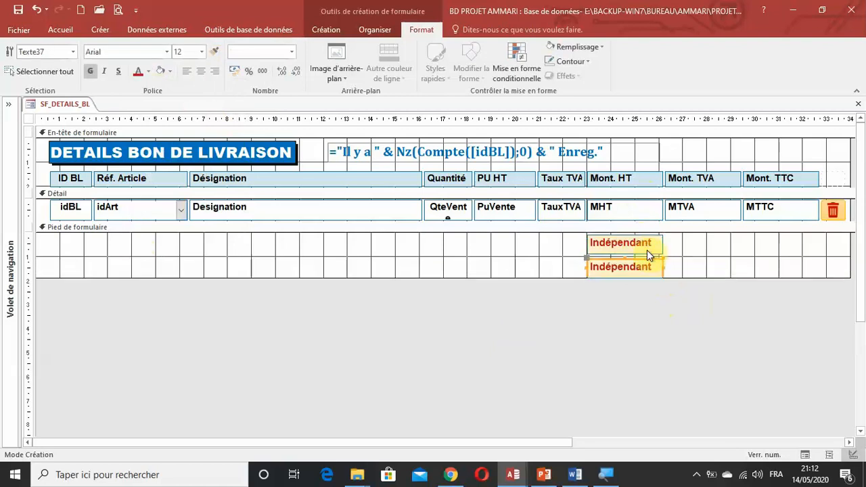
key(ctrl+v)
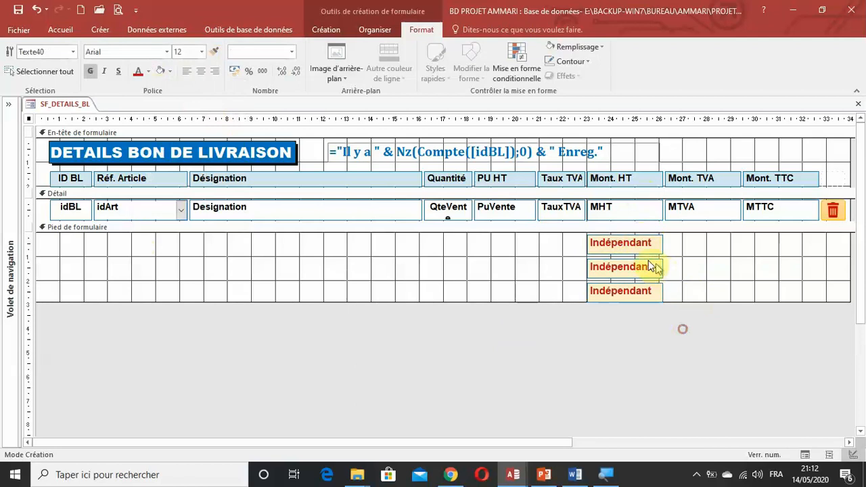
Step: Place the first duplicate under MTVA, left-aligned with that field and top-aligned with the original footer text box
drag(653, 267, 736, 247)
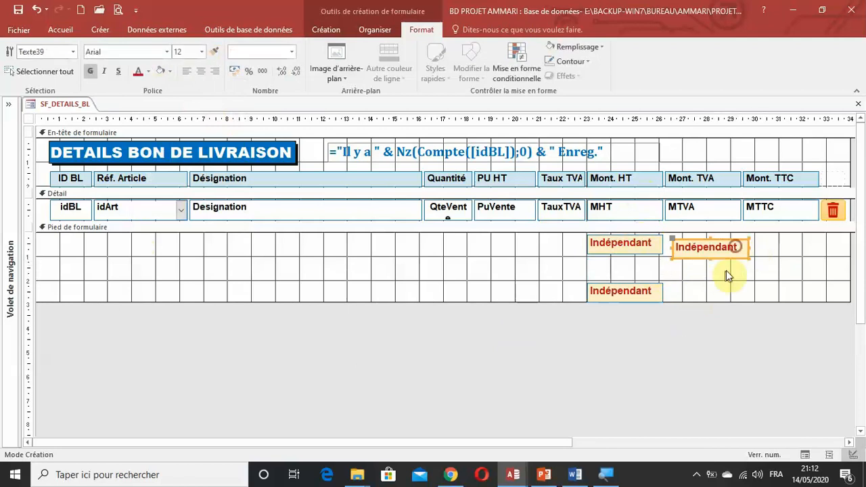
shift+click(711, 218)
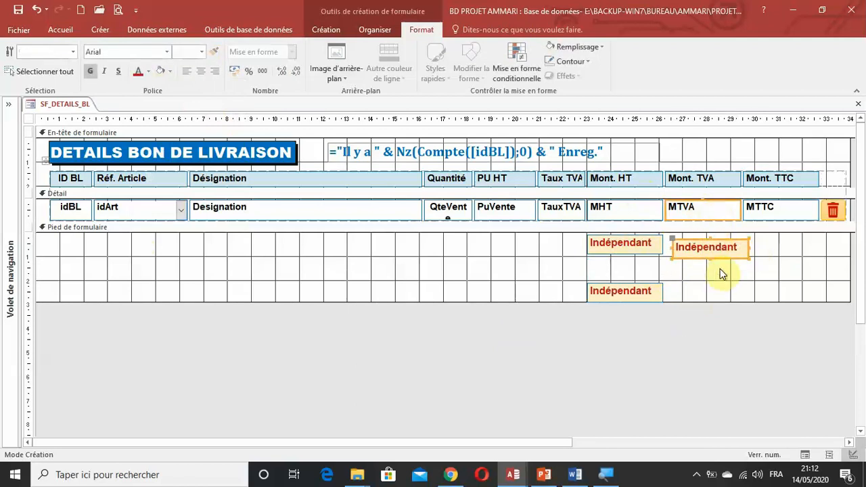
click(373, 30)
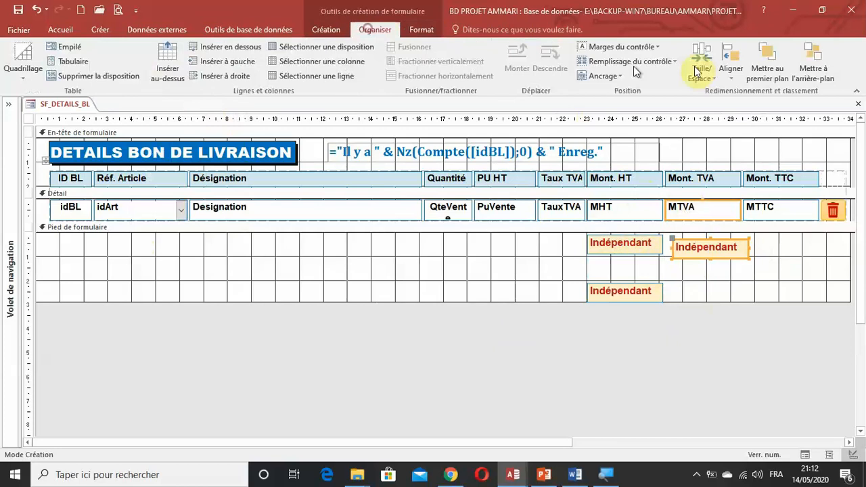
click(740, 76)
click(753, 107)
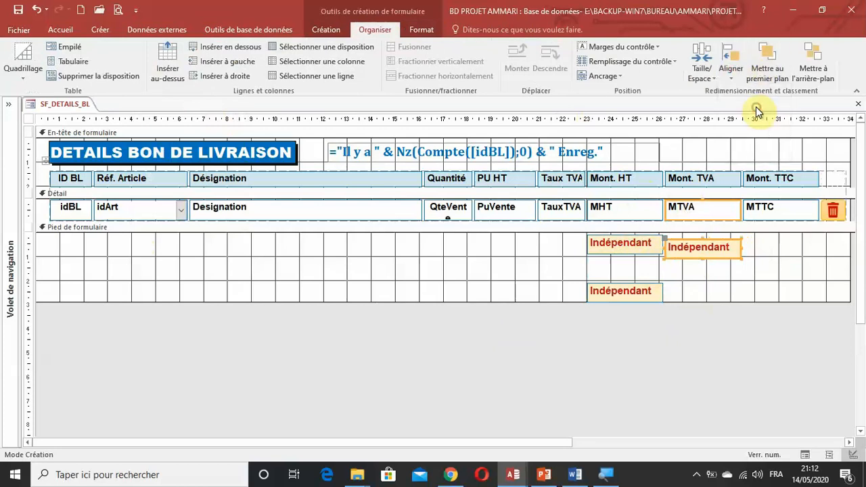
drag(746, 264, 639, 230)
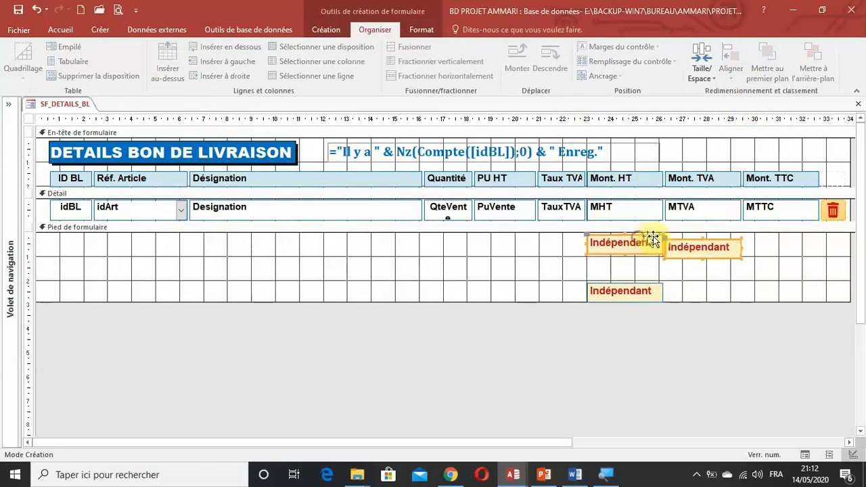
click(734, 68)
click(746, 134)
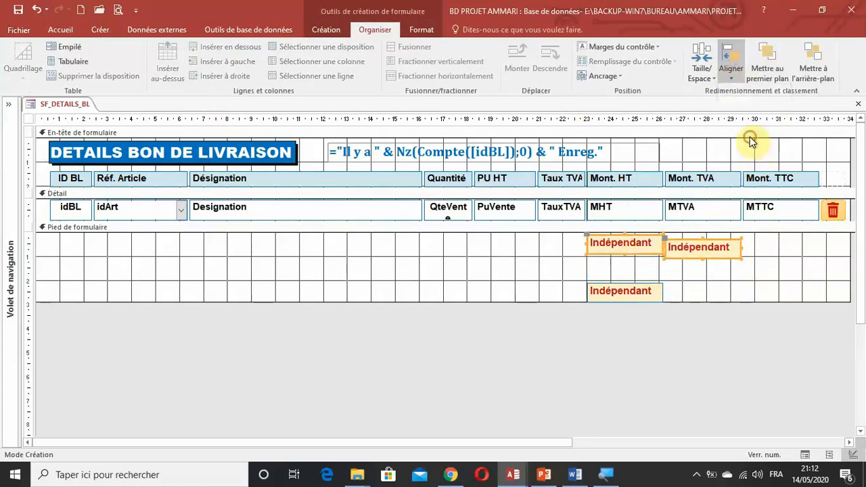
click(738, 272)
Step: Place the second duplicate under MTTC, left-aligned with that field and top-aligned with the footer text box under MTVA
drag(640, 296, 799, 252)
shift+click(774, 208)
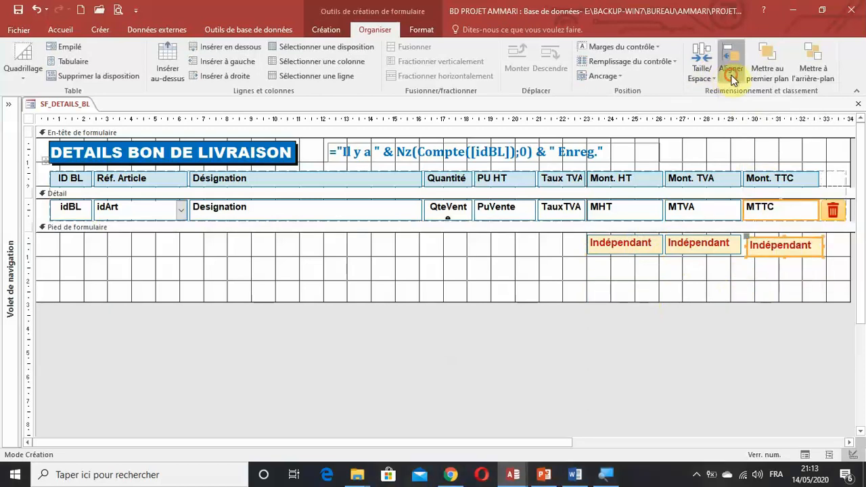
click(731, 71)
click(757, 110)
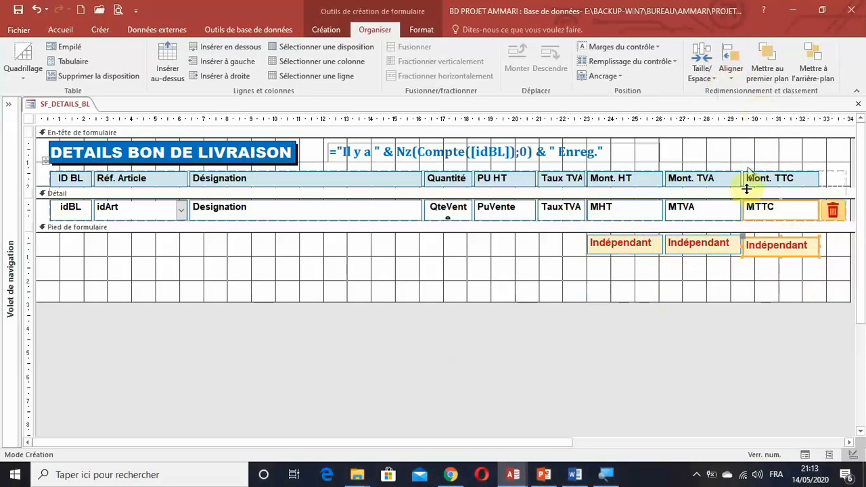
drag(795, 280, 696, 238)
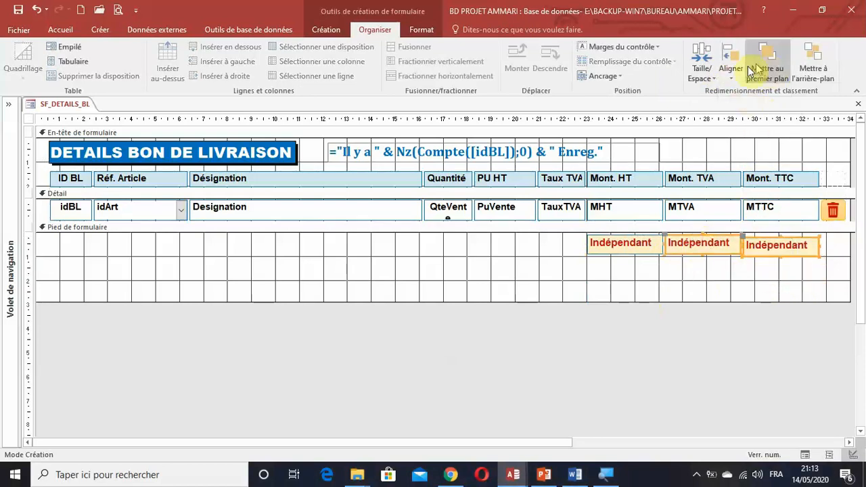
click(731, 71)
click(754, 137)
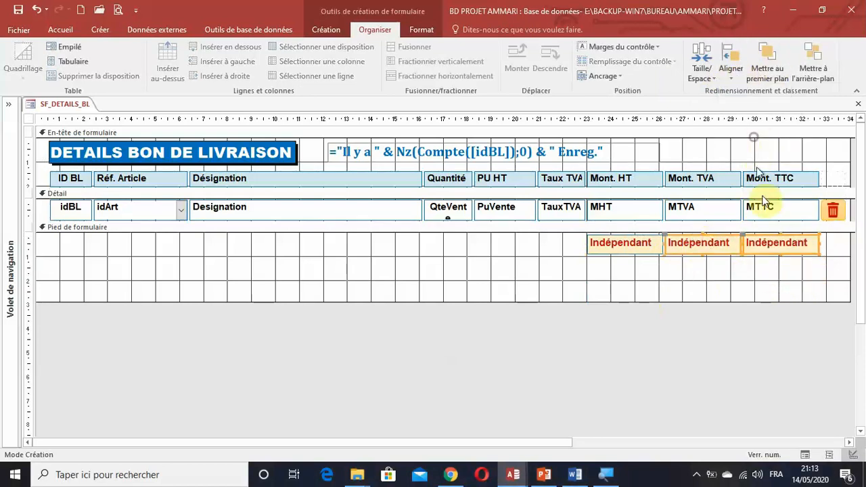
click(760, 264)
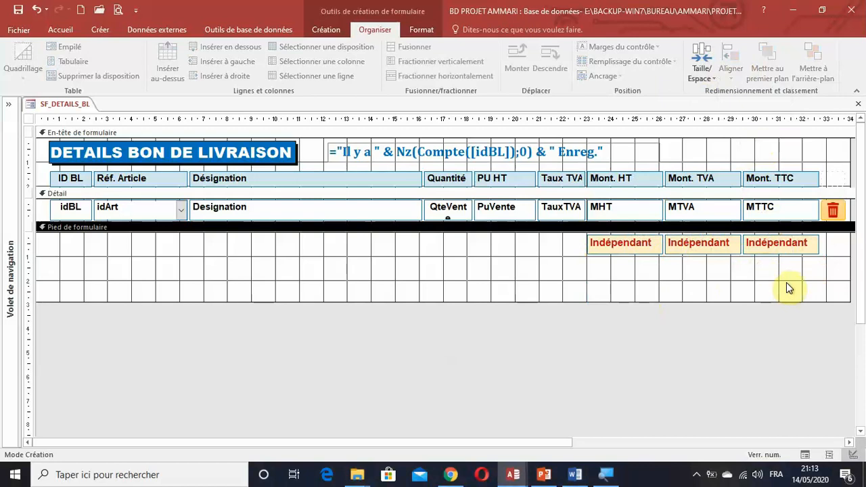
Step: Copy the Taux TVA header label into the form footer before the text boxes and top-align it with the one under MHT
click(571, 182)
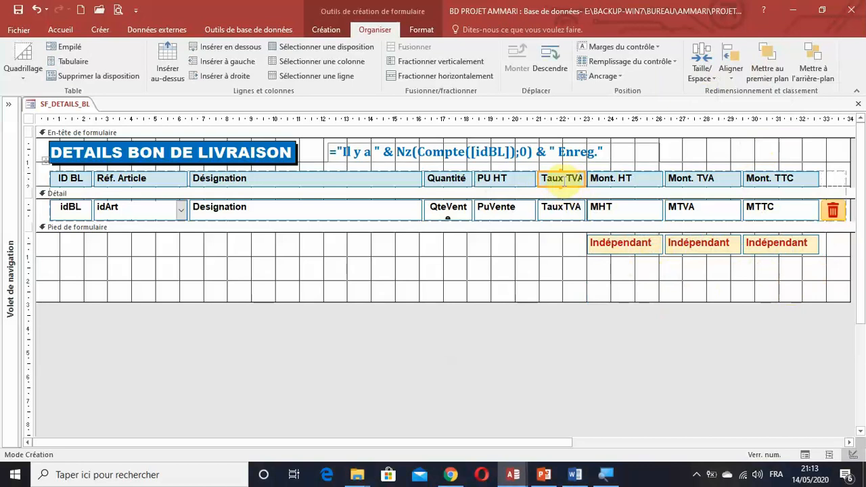
click(549, 253)
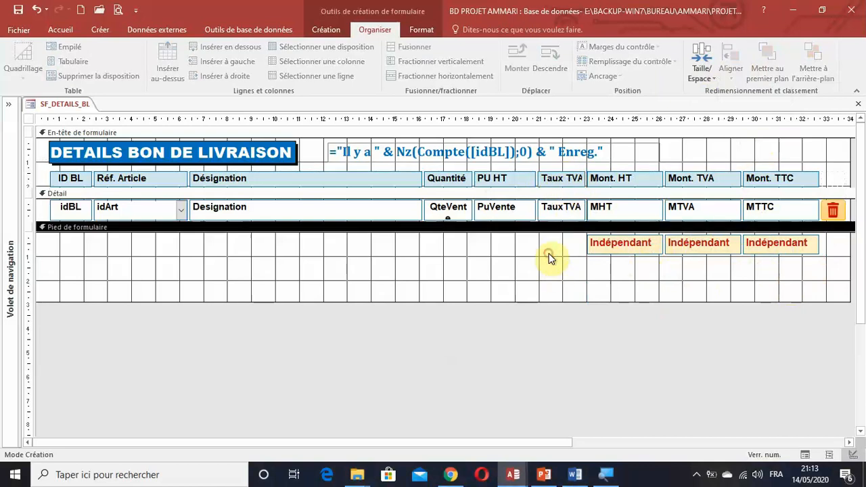
key(ctrl+v)
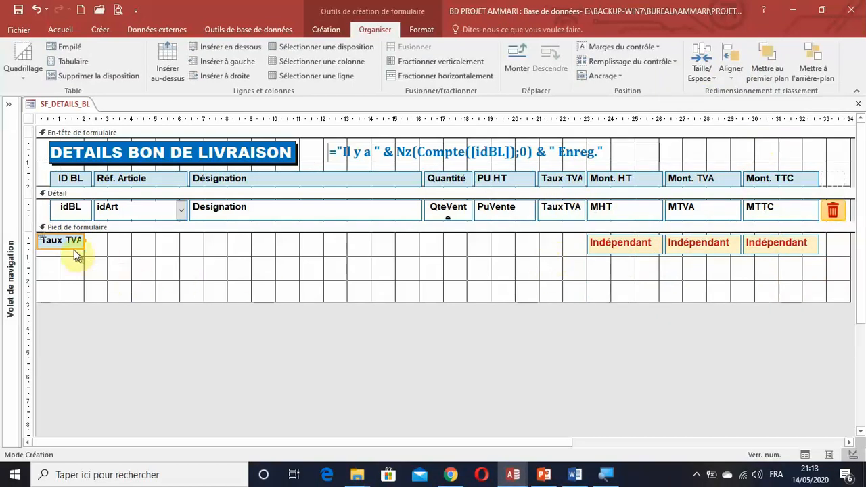
drag(69, 247, 512, 263)
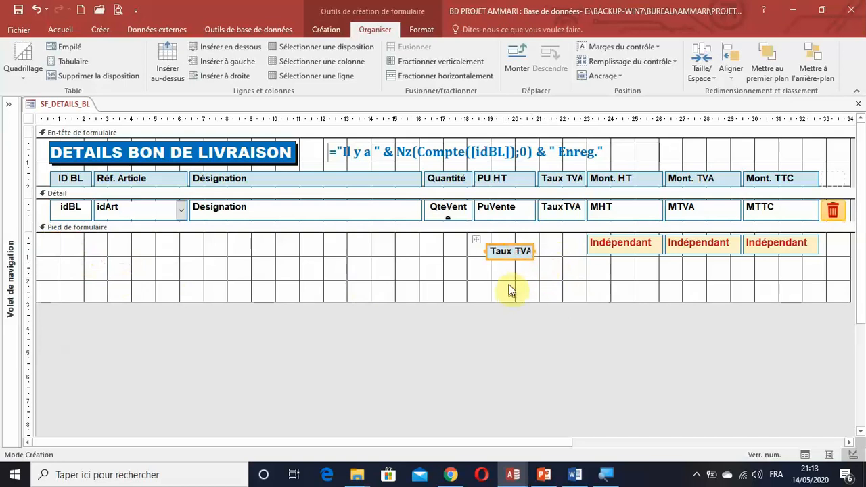
drag(402, 252, 616, 246)
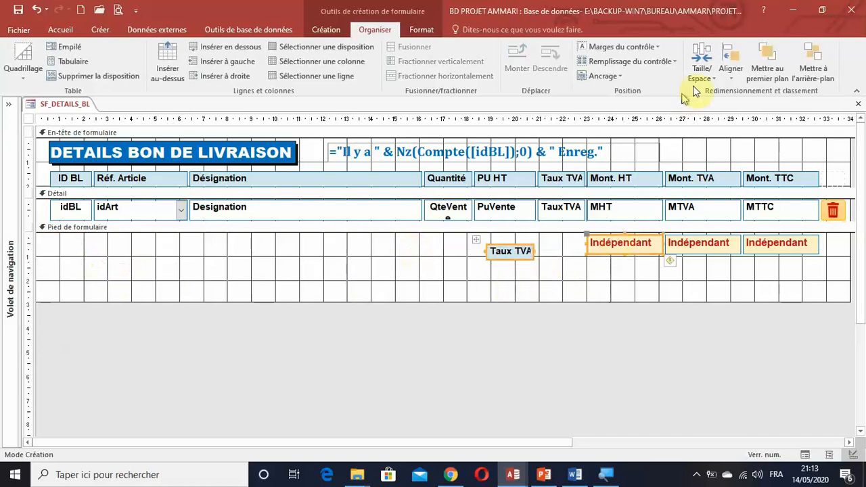
click(730, 78)
click(740, 135)
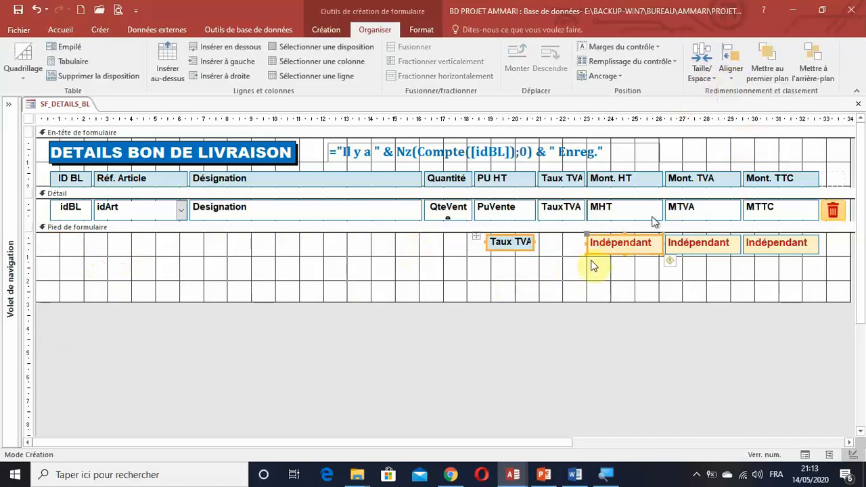
click(498, 269)
Step: Align the footer Taux TVA label with the right edge of the TauxTVA detail field
click(515, 242)
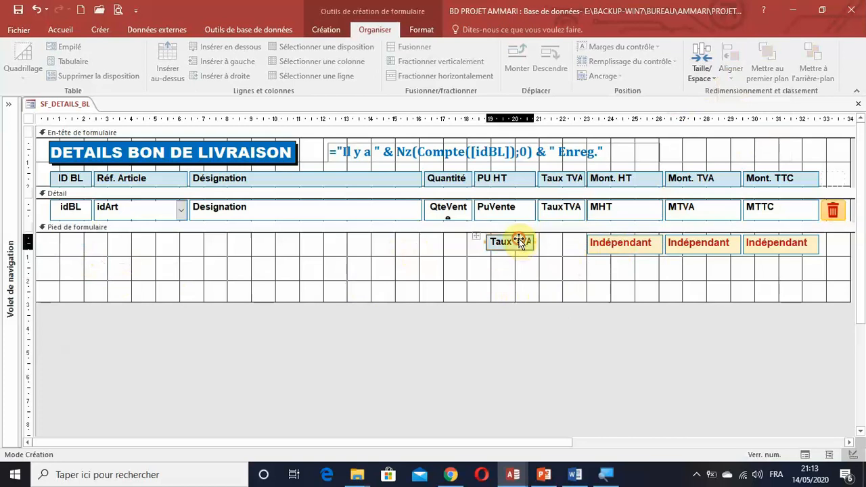
shift+click(568, 211)
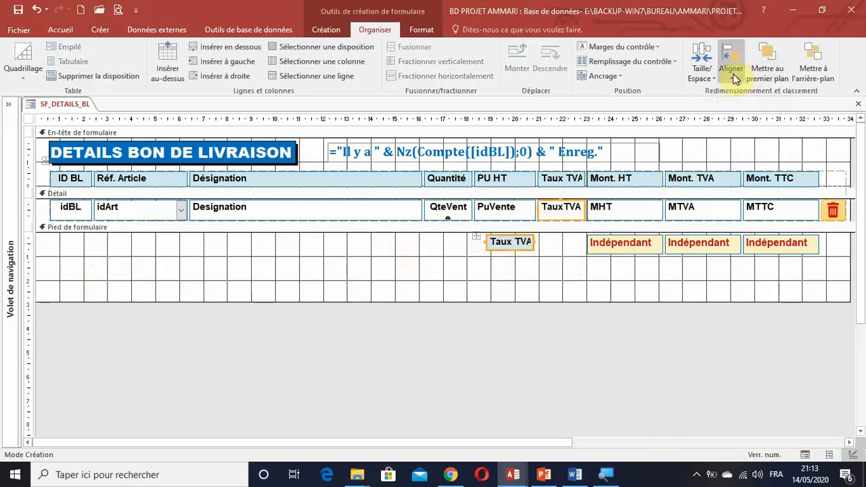
click(521, 278)
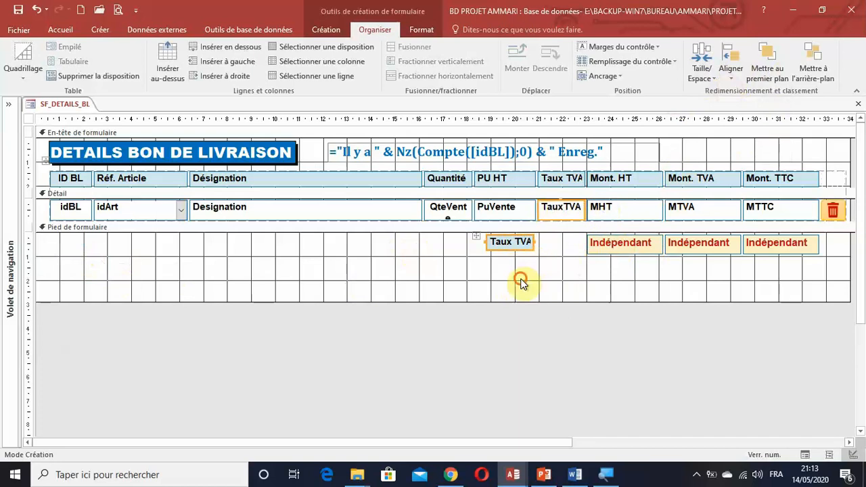
click(506, 241)
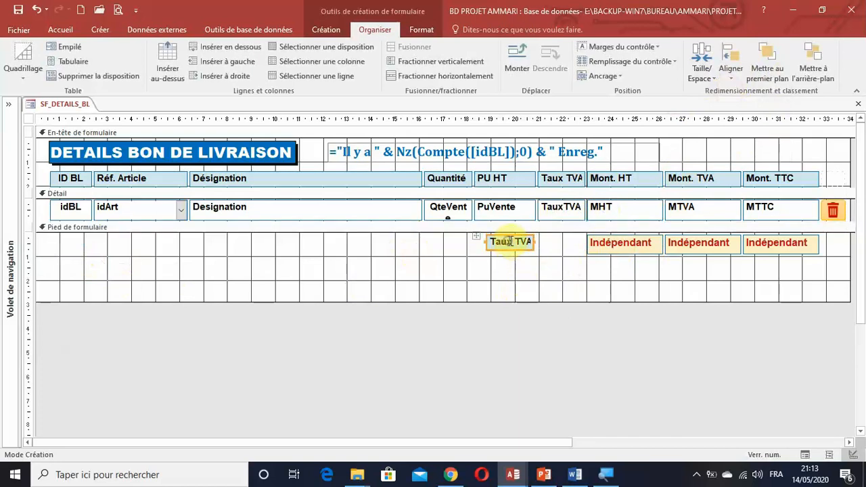
shift+click(570, 214)
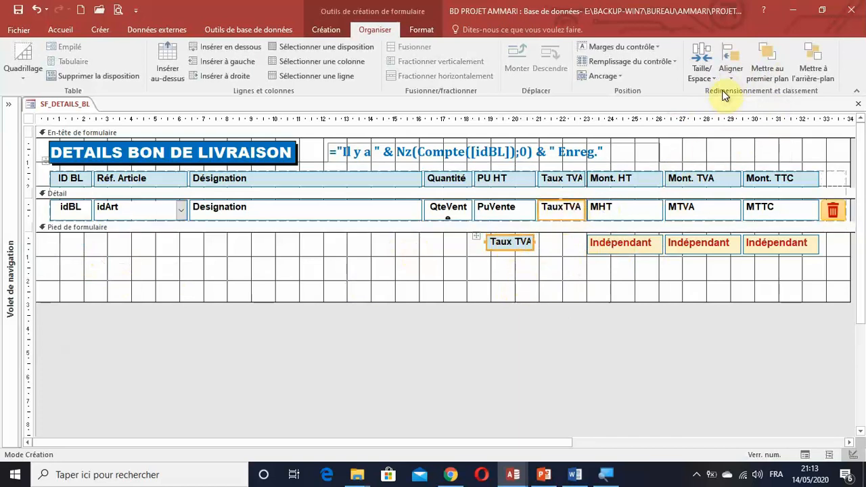
click(730, 75)
click(756, 122)
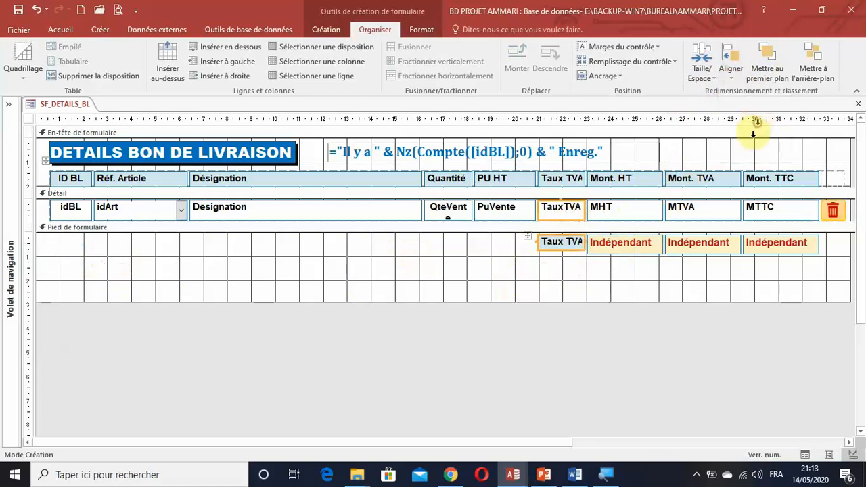
click(621, 290)
Step: Change the caption of the copied Taux TVA label in the form footer to "Total :"
click(559, 241)
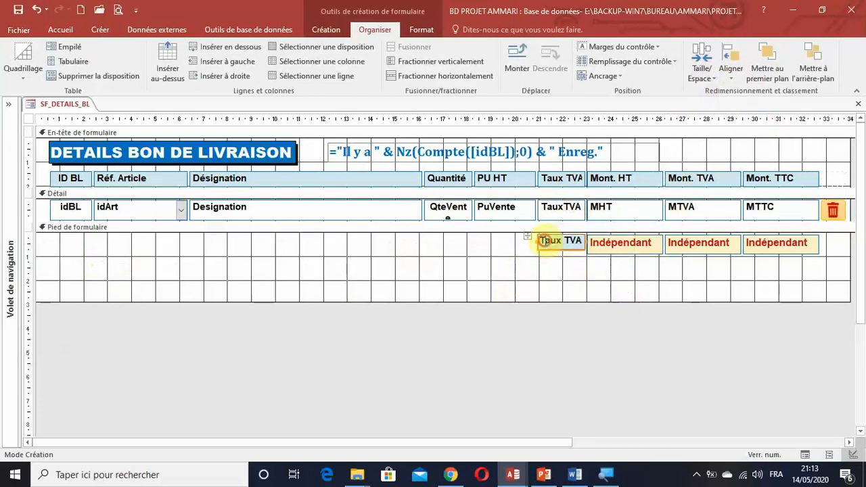
click(544, 242)
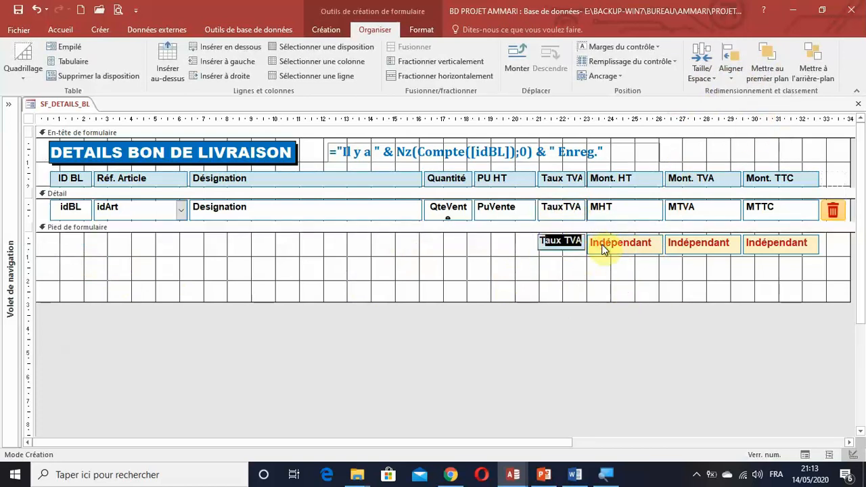
text(Total :)
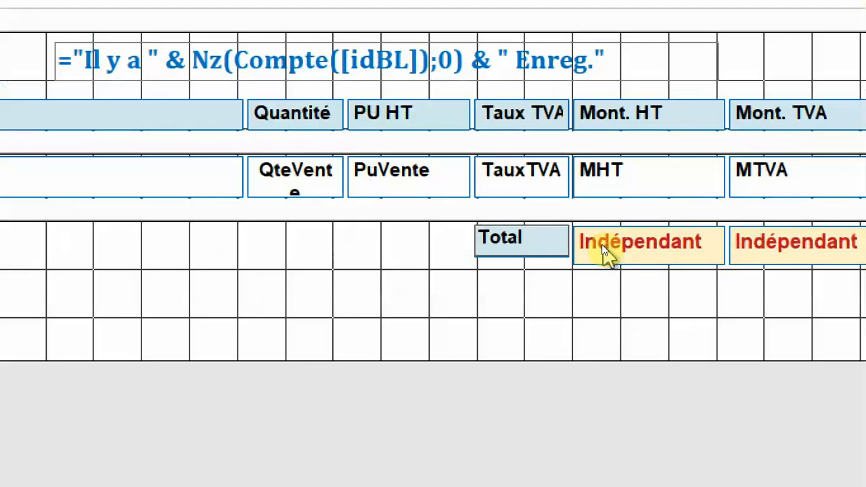
key(Return)
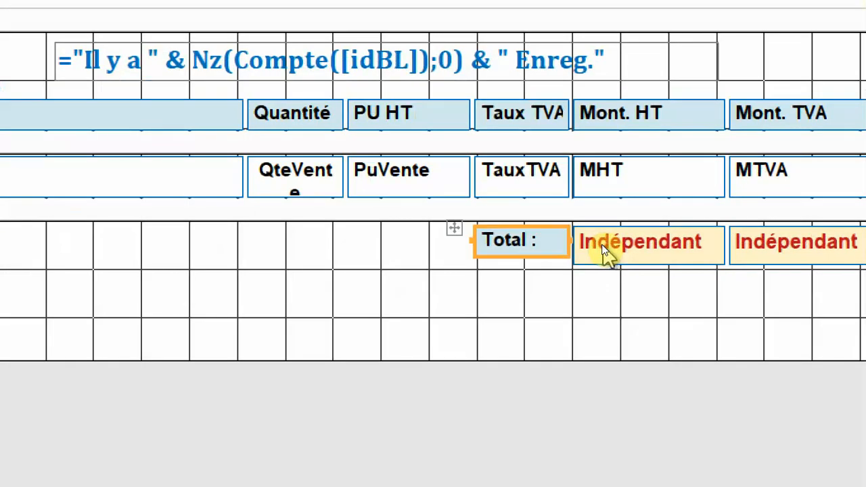
click(631, 345)
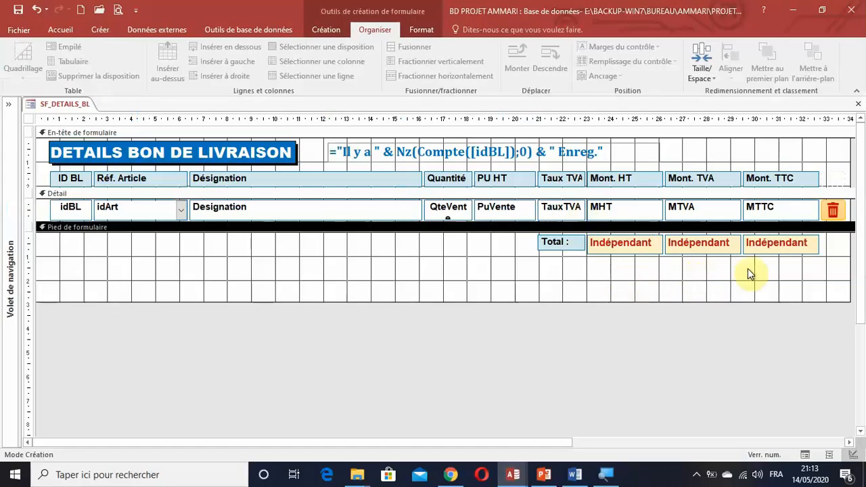
Step: Slightly reduce the height of the three unbound text boxes in the form footer
drag(771, 265, 624, 251)
click(643, 272)
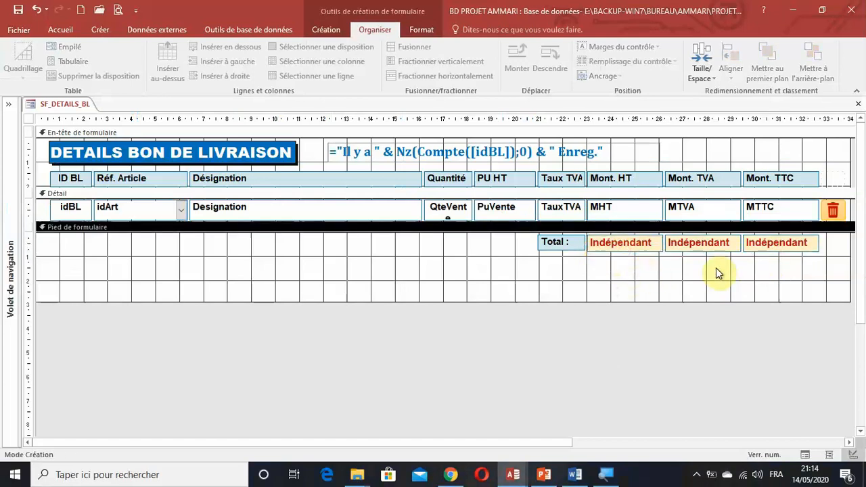
Step: Slightly reduce the height of the detail row fields and shrink the Détail section to fit them
click(695, 214)
drag(700, 220, 701, 217)
drag(423, 223, 423, 220)
click(34, 11)
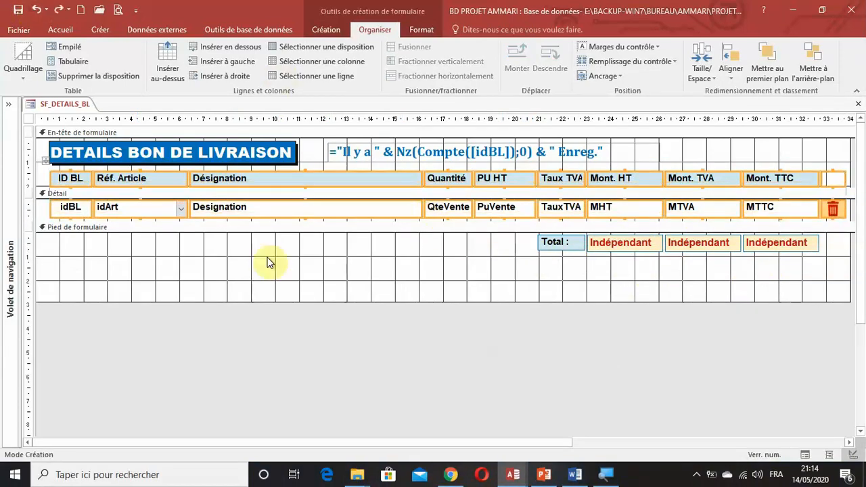
click(268, 256)
drag(314, 223, 313, 217)
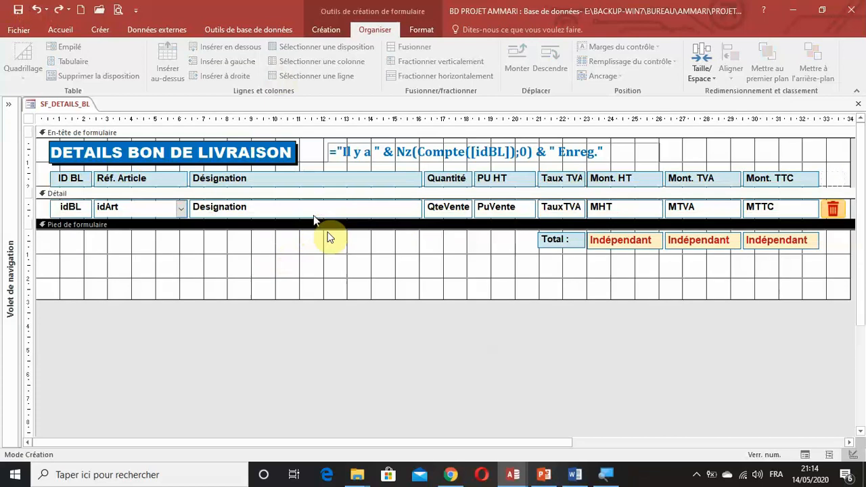
Step: Right-align the text of the "Total :" label in the form footer
click(572, 245)
click(422, 30)
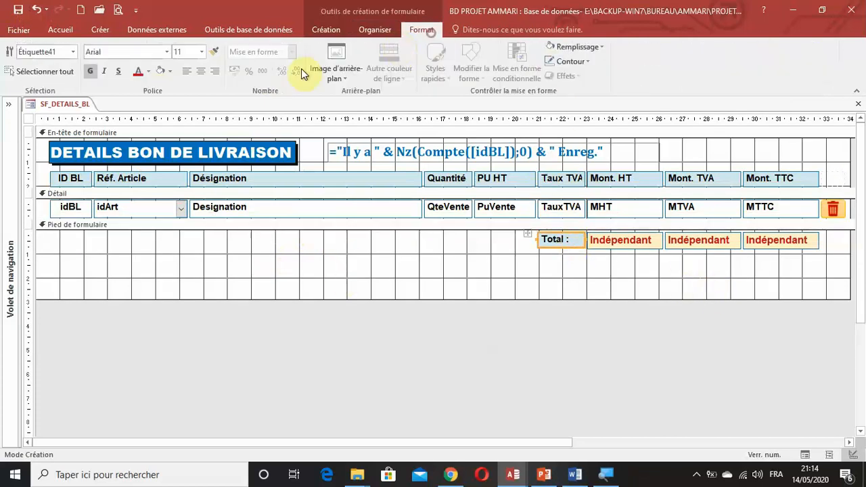
click(217, 73)
click(473, 262)
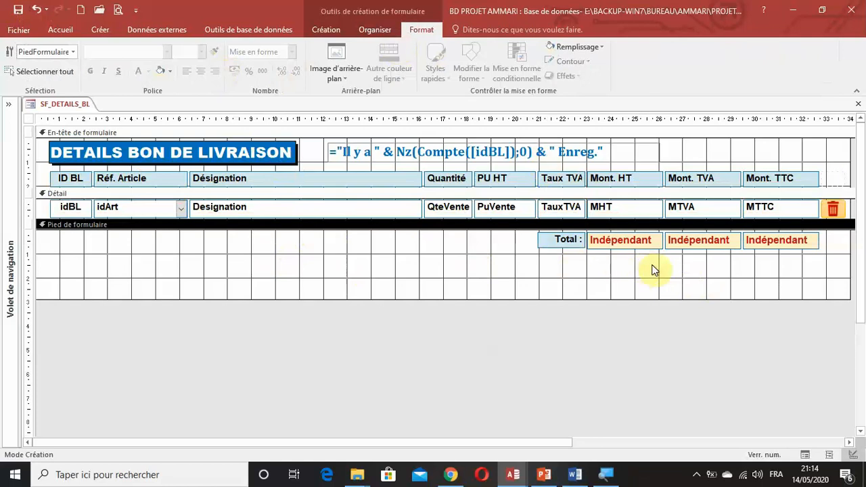
Step: Match the height of the "Total :" label and the adjacent footer text box to the tallest (Au plus grand)
drag(603, 273, 568, 230)
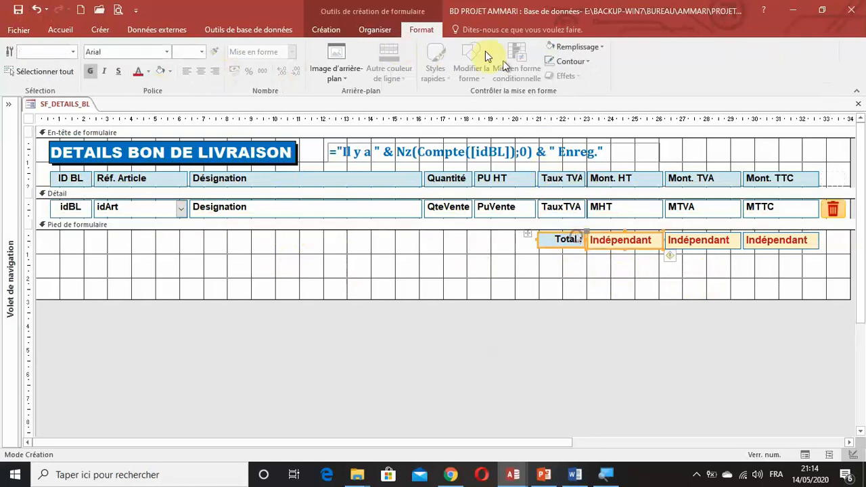
click(384, 30)
click(700, 64)
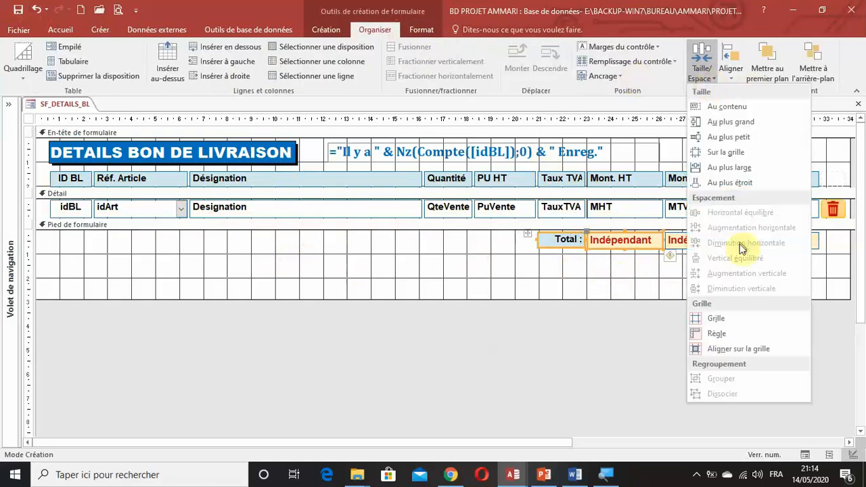
click(725, 124)
click(617, 284)
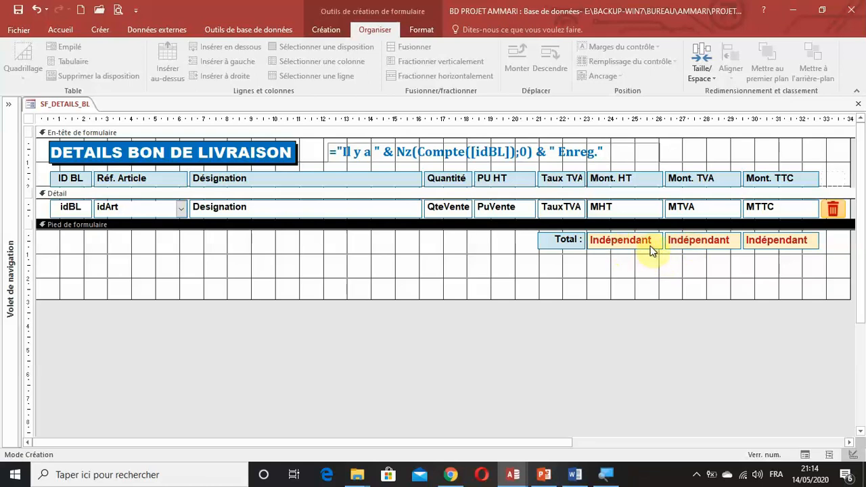
Step: Rename the footer text box under MHT as txtHT
click(626, 243)
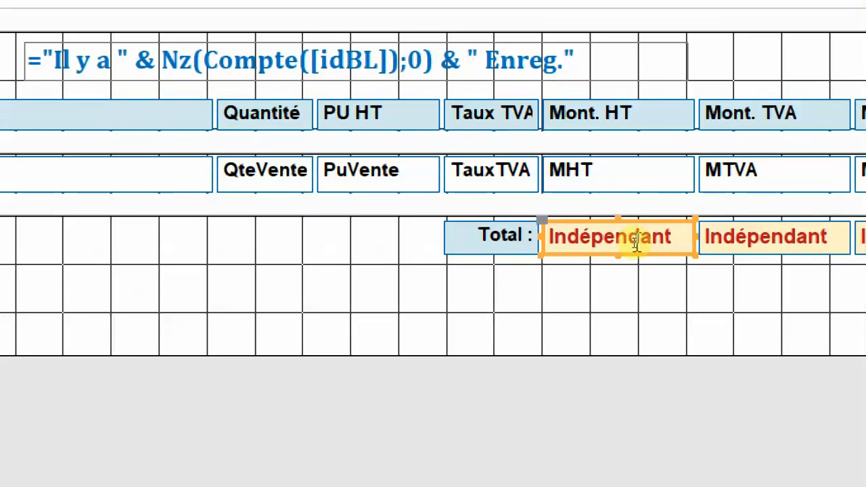
key(F4)
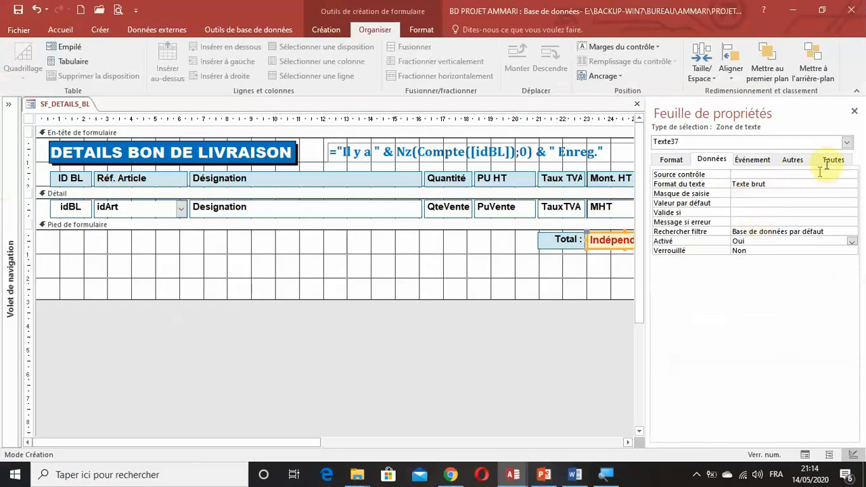
click(829, 160)
scroll(793, 213, up, 10)
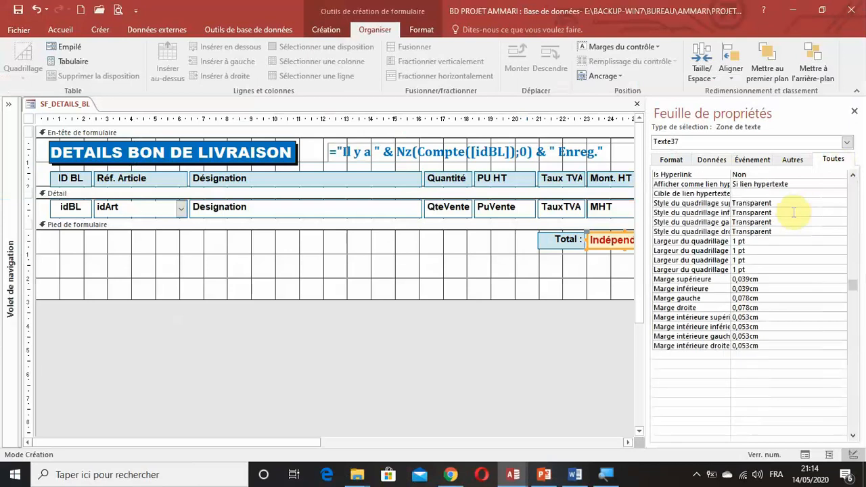
scroll(793, 213, up, 10)
click(689, 175)
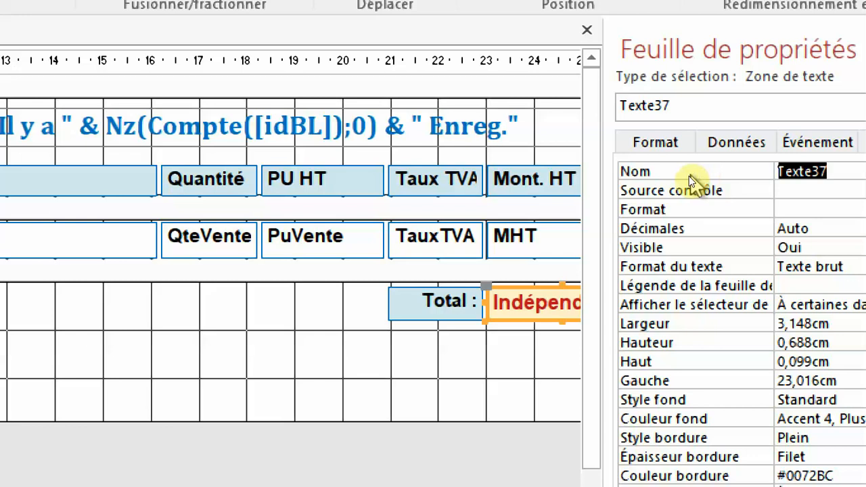
text(txt)
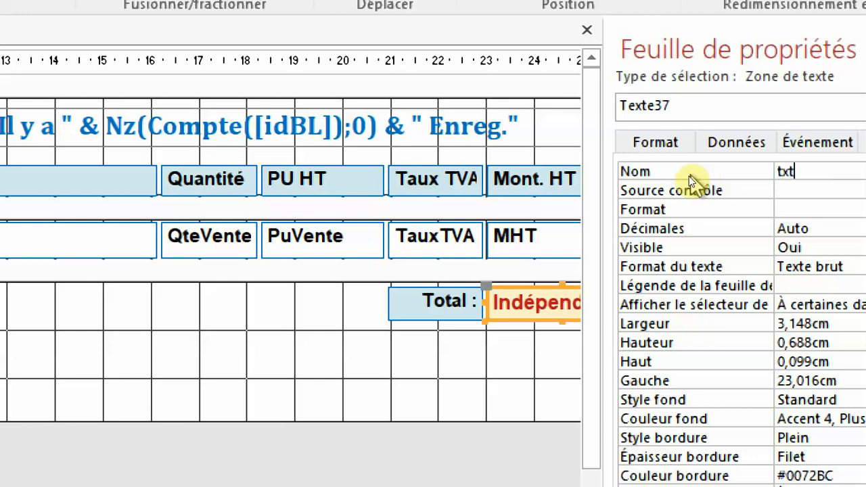
text(HT)
key(Return)
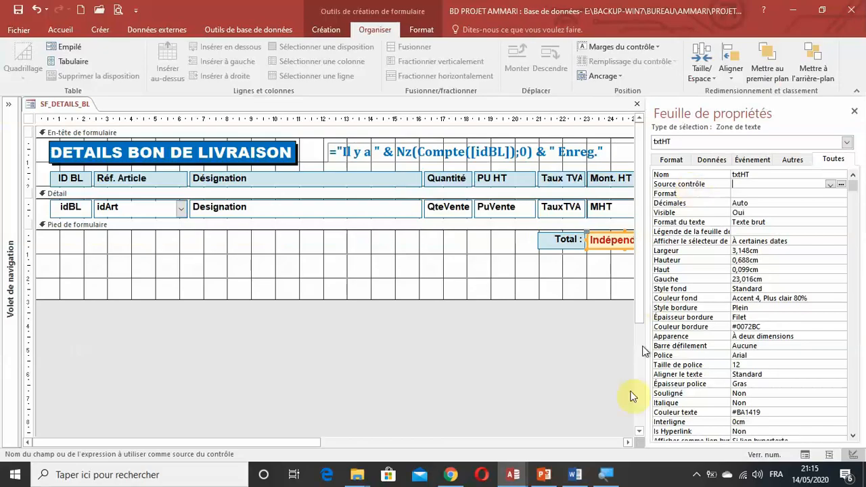
Step: Switch to the Windows Loupe settings and make the magnifier follow the mouse cursor (Curseur de la souris)
click(604, 473)
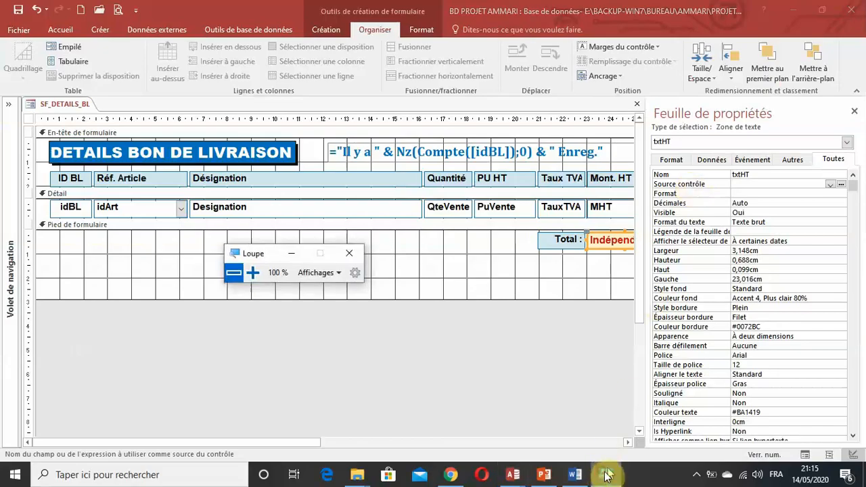
click(355, 275)
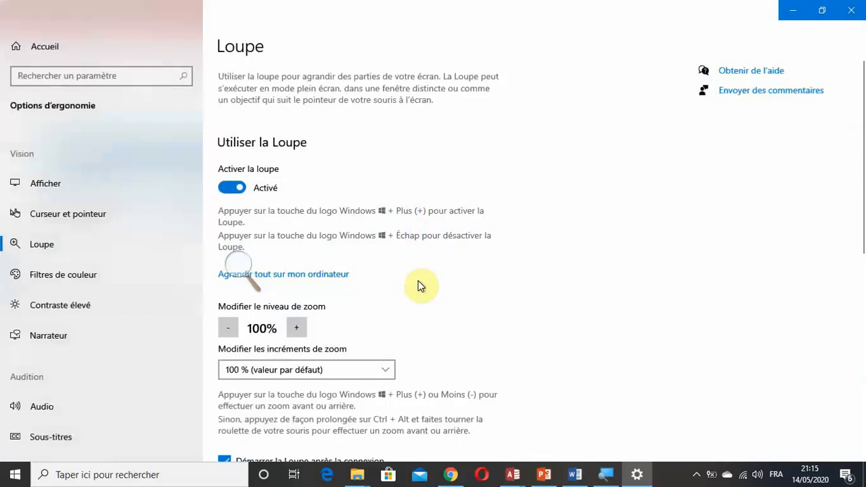
scroll(420, 287, down, 3)
scroll(397, 290, down, 5)
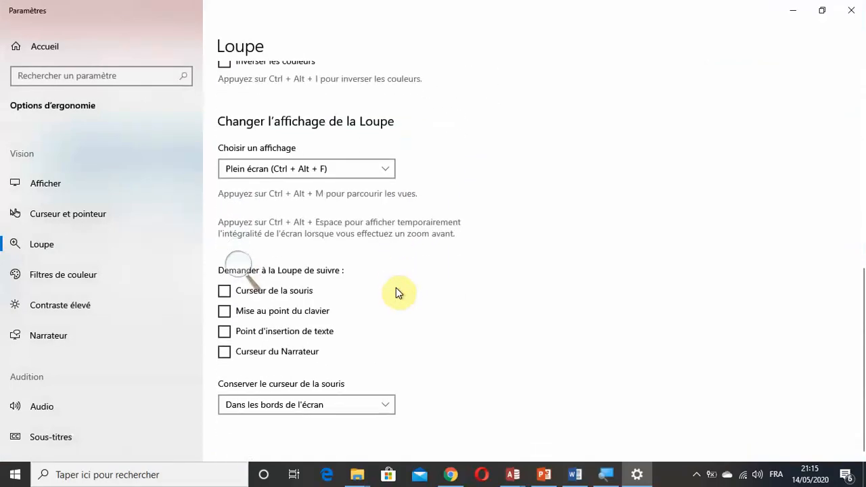
click(223, 291)
click(238, 265)
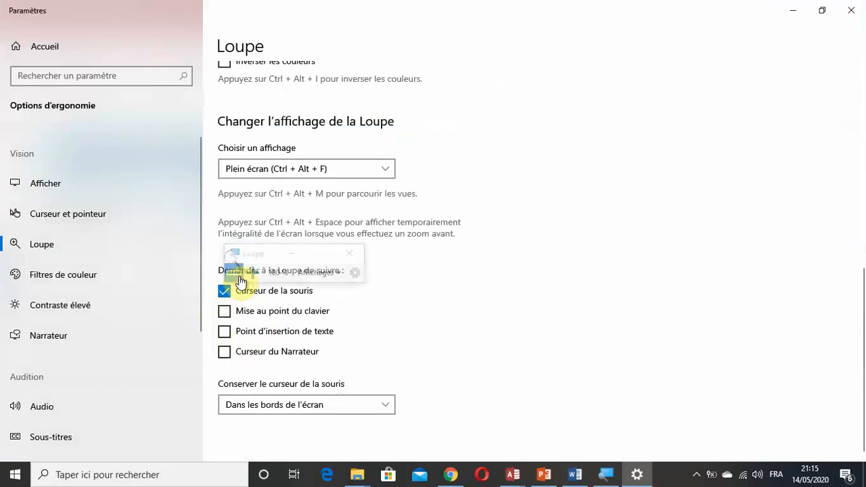
click(851, 11)
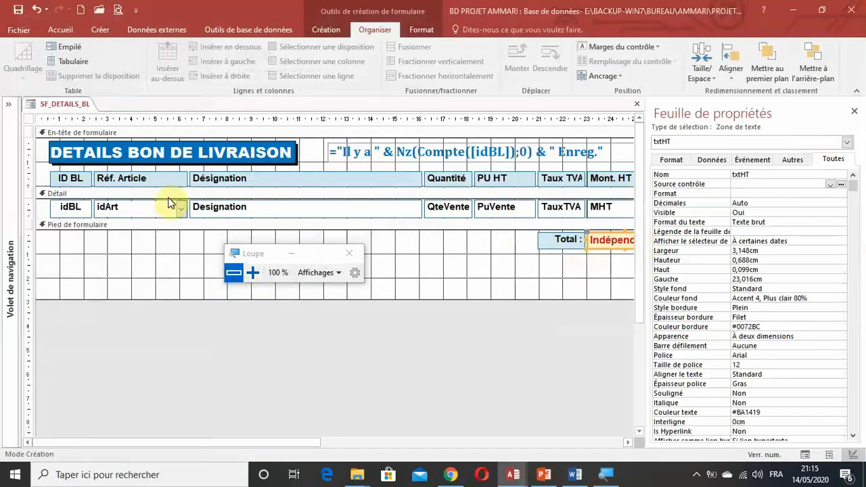
click(292, 254)
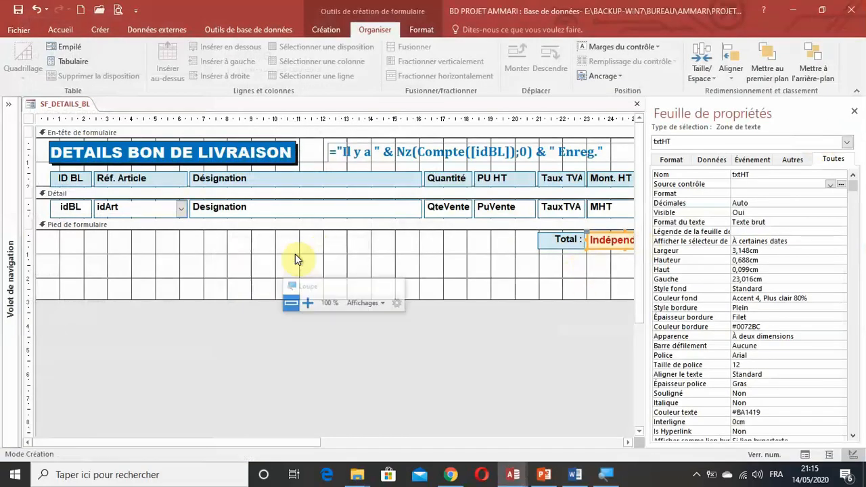
Step: Build the control source expression =Nz(Somme([MHT]);0 for the txtHT text box in the expression builder
click(713, 184)
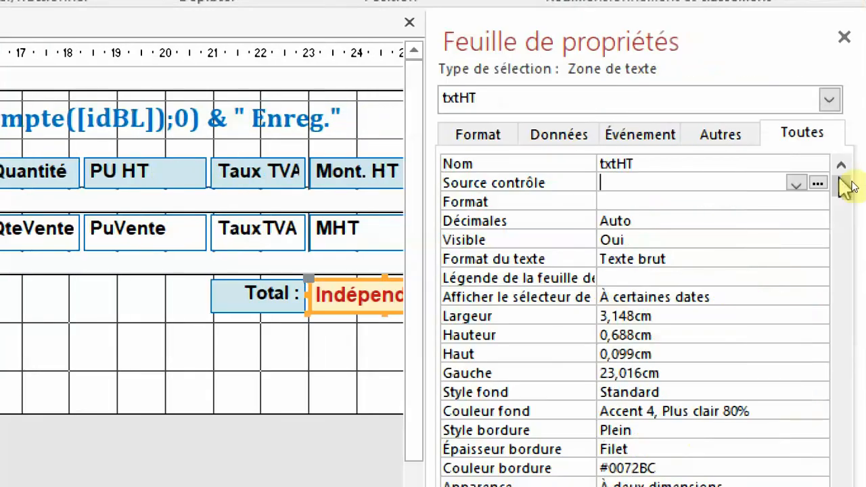
click(818, 184)
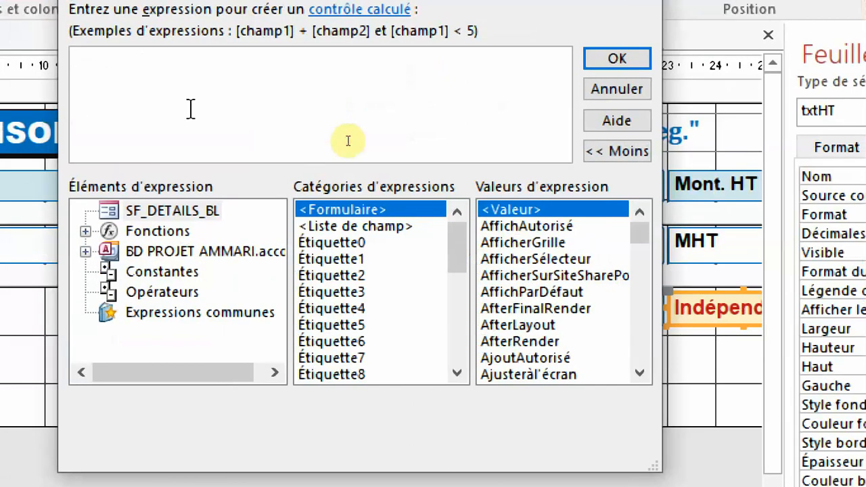
text(=nz()
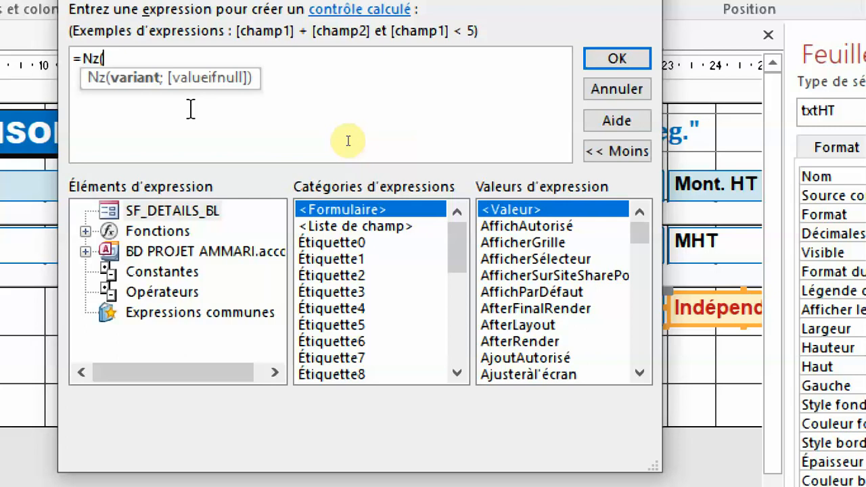
text(somm)
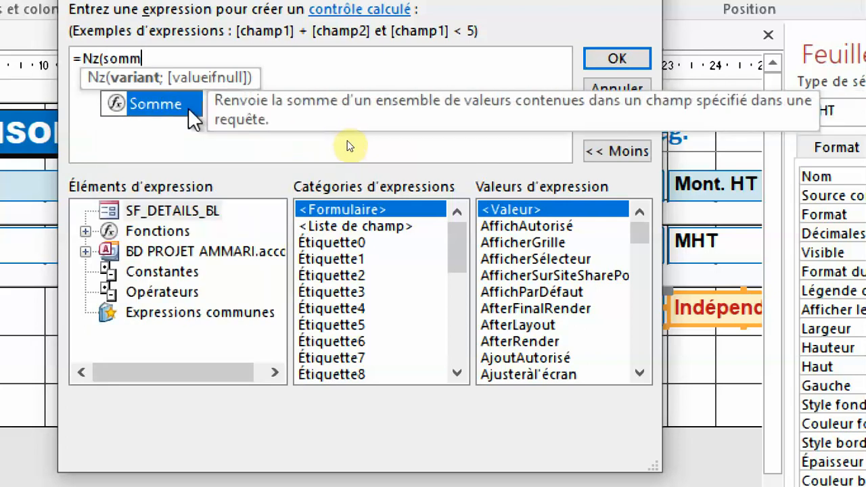
double_click(194, 120)
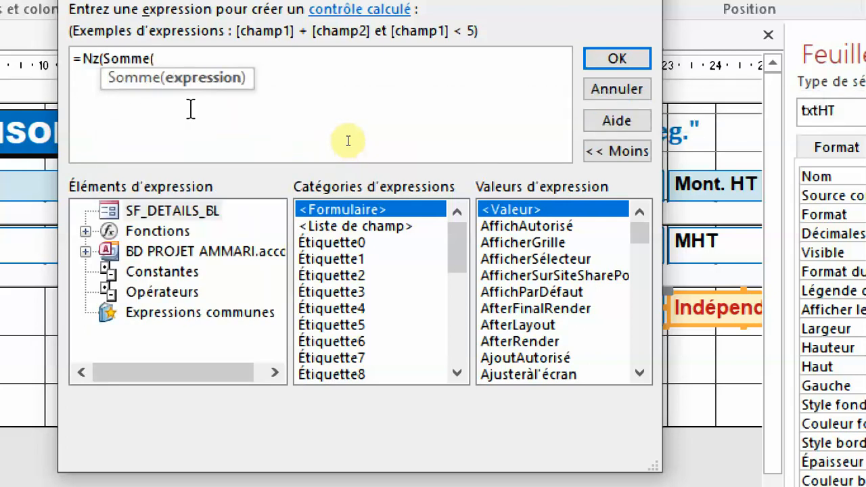
text(mht)
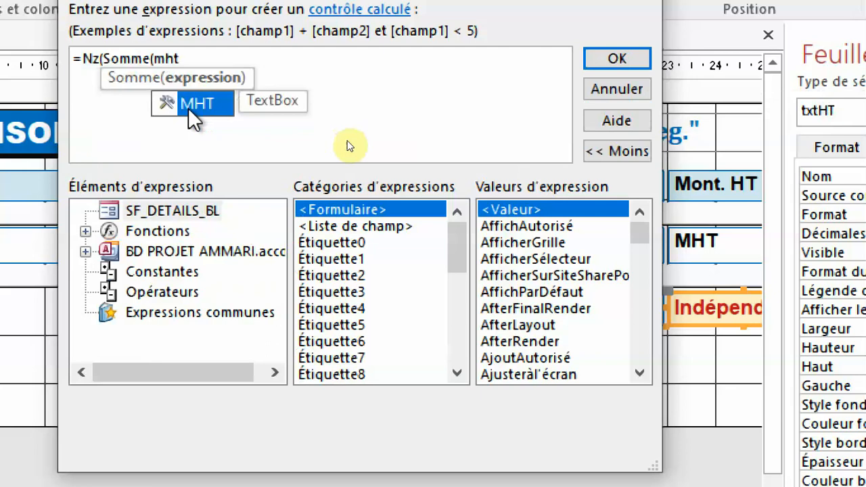
double_click(188, 108)
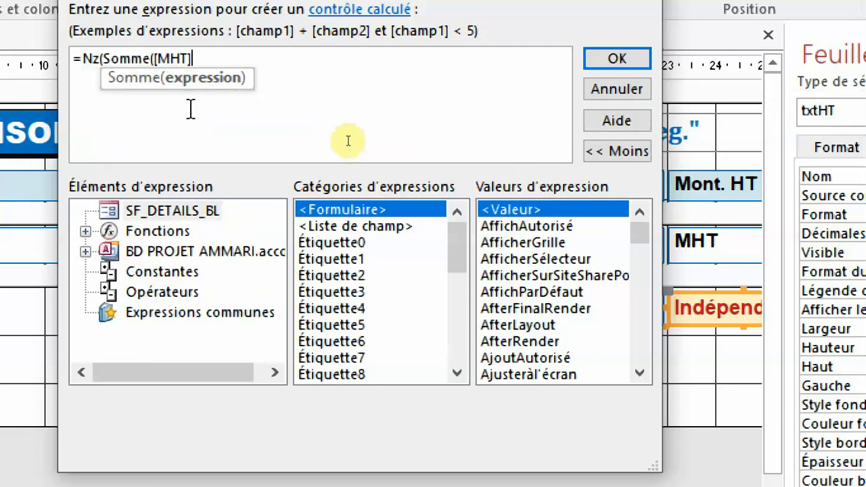
text(;)
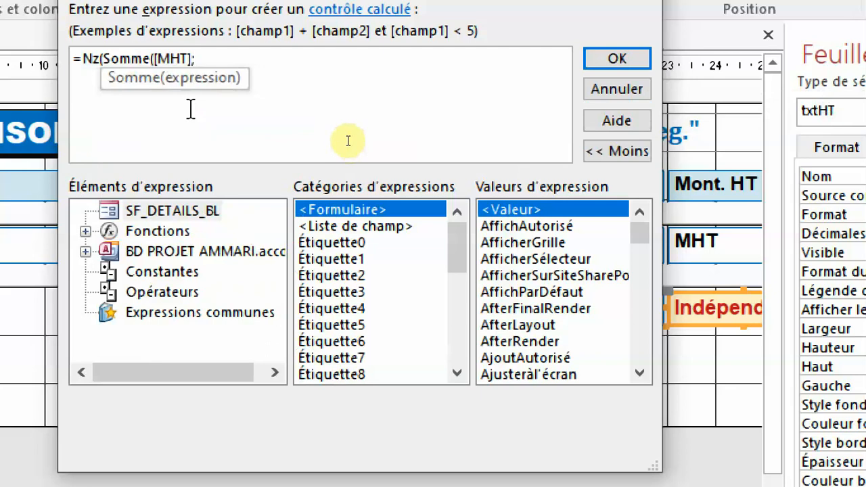
key(BackSpace)
text())
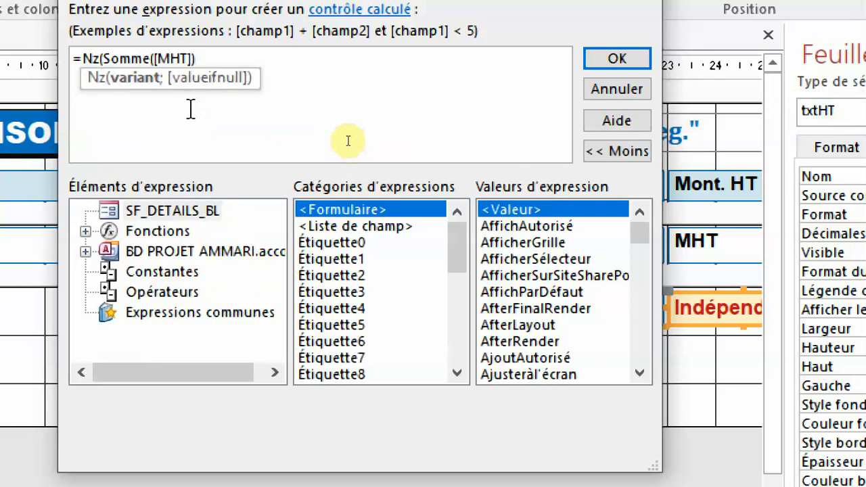
text(;0)
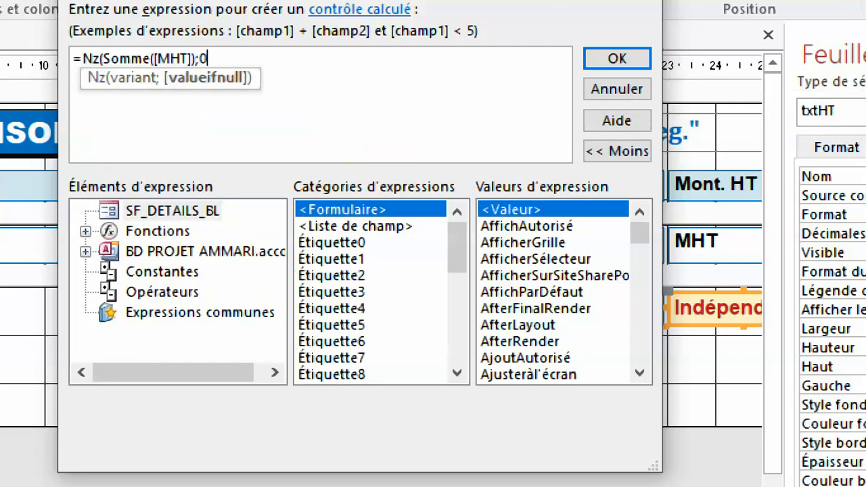
click(619, 59)
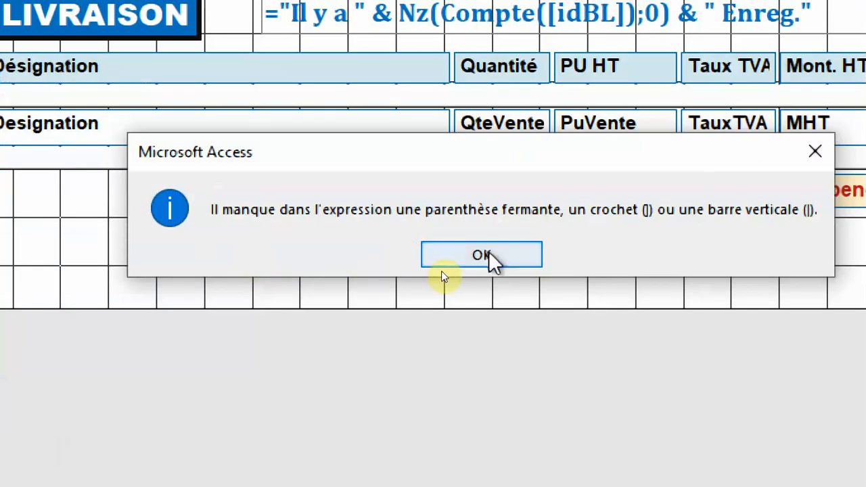
Step: Add the missing closing parenthesis to the txtHT control source expression, making it =Nz(Somme([MHT]);0)
click(53, 325)
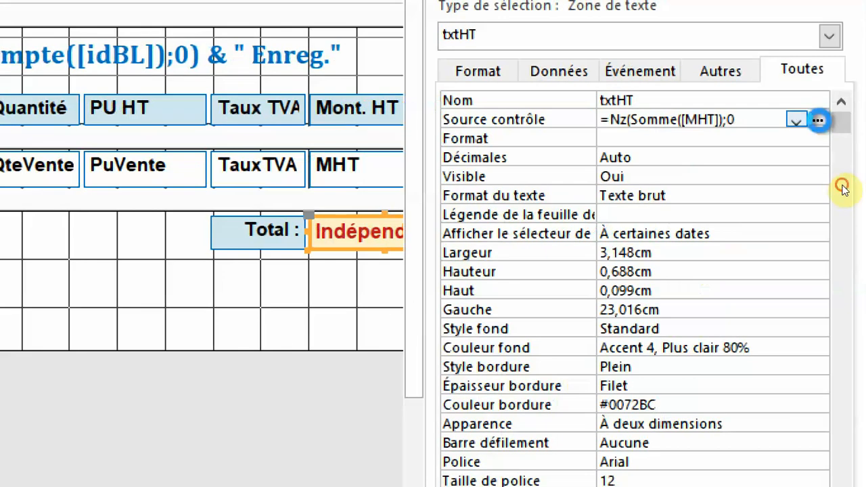
click(846, 117)
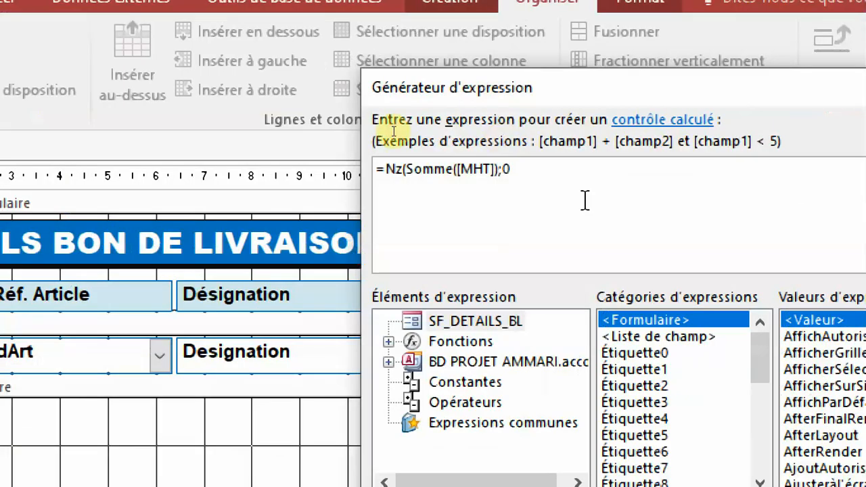
text())
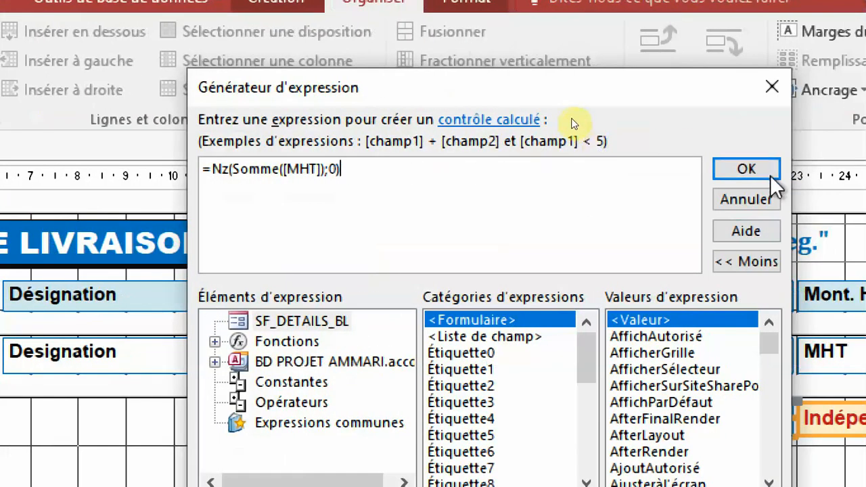
click(764, 171)
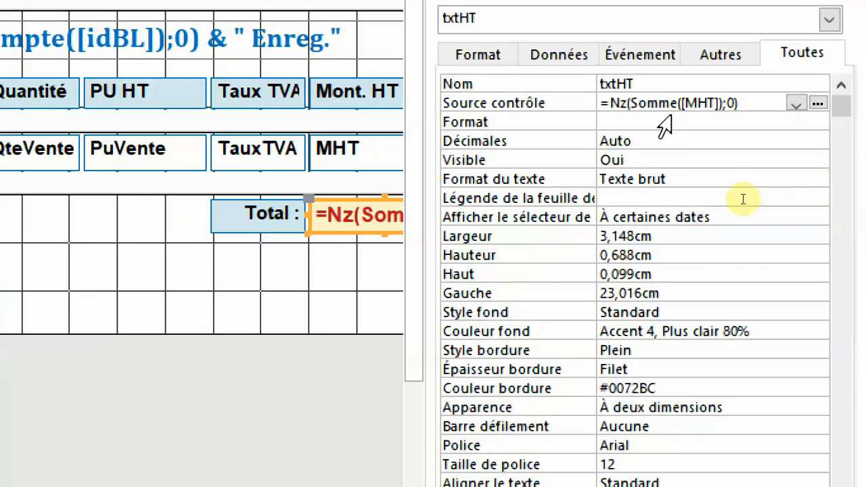
Step: Set the format of the txtHT text box to Standard and close its property sheet
click(729, 122)
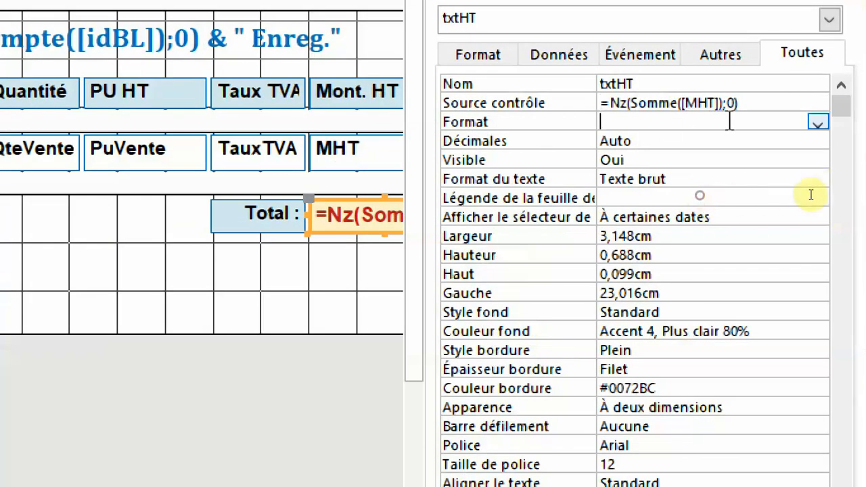
click(817, 121)
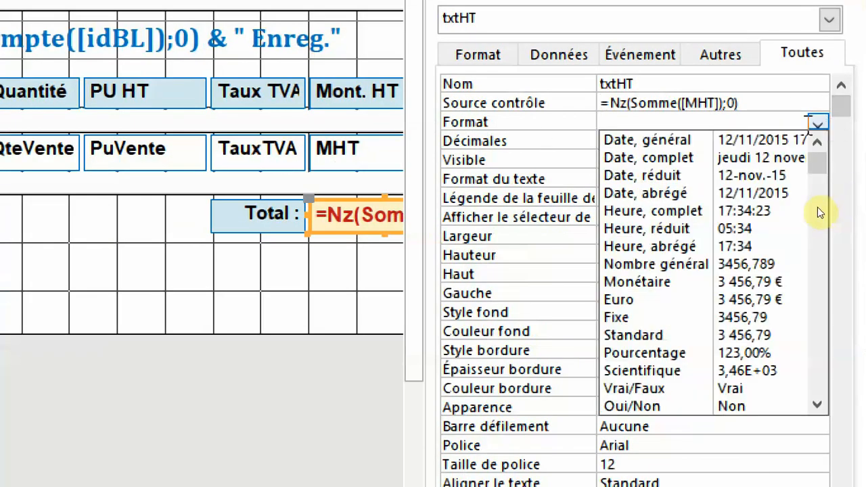
click(653, 335)
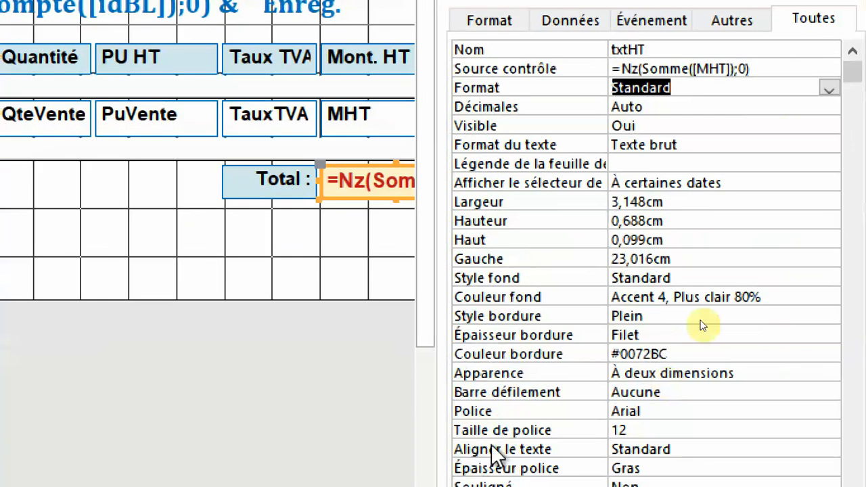
key(F4)
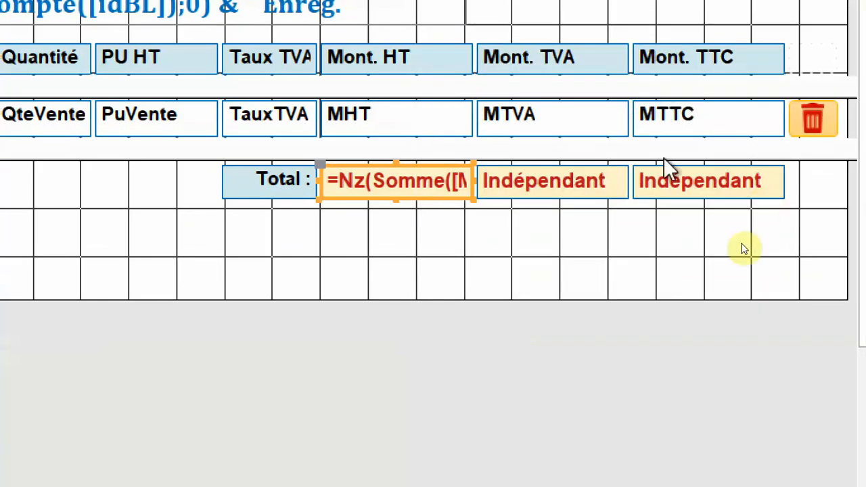
Step: Rename the footer text box under MTVA as txtTVA
click(558, 183)
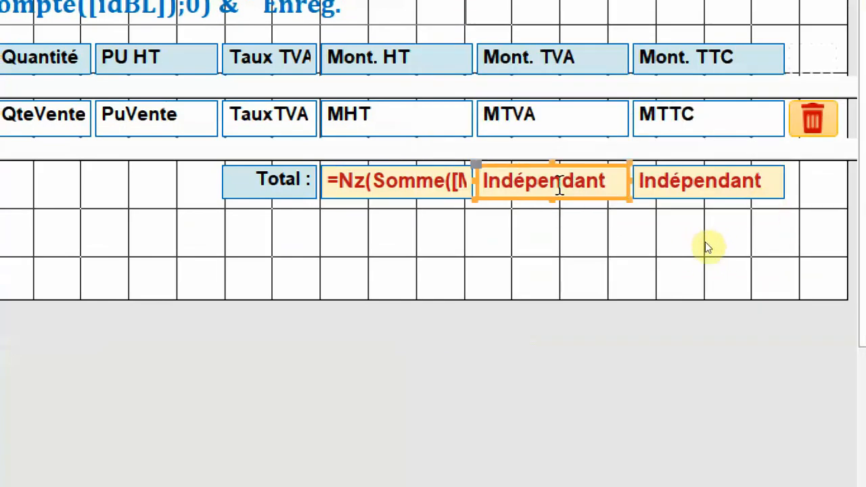
key(F4)
double_click(797, 160)
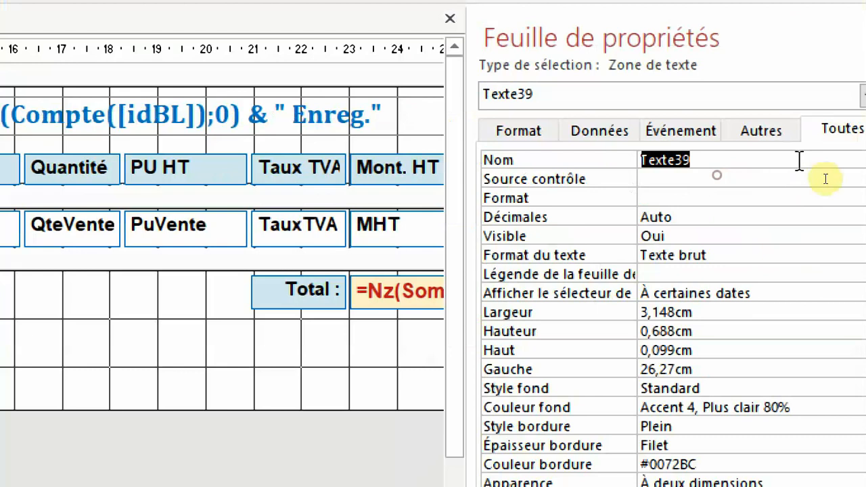
text(txt)
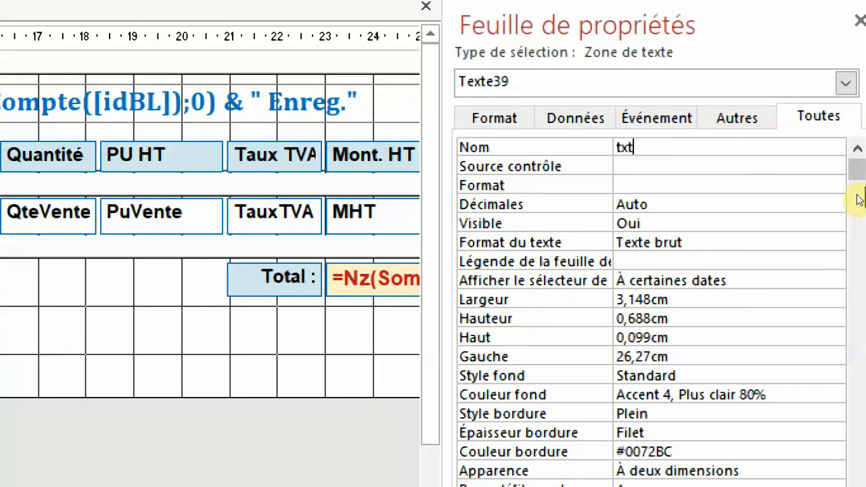
text(TVA)
key(Return)
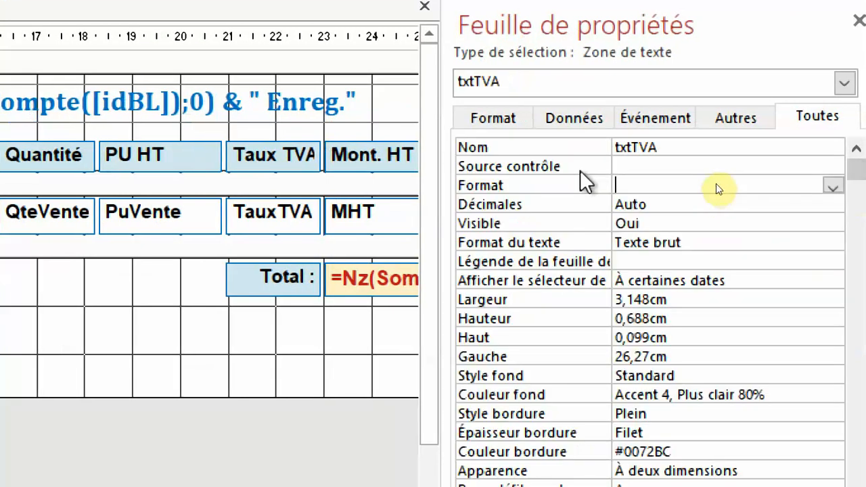
Step: Set the control source of txtTVA to =Nz(Somme([MTVA]);0) with the expression builder
click(833, 170)
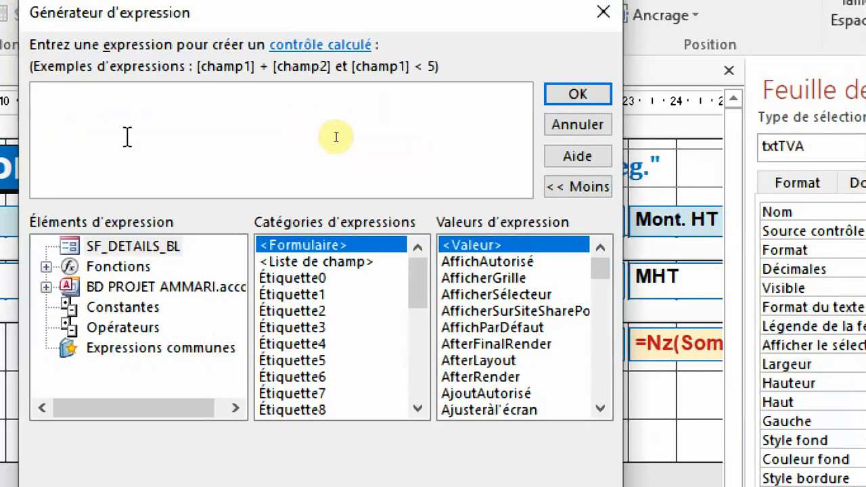
text(=Nz()
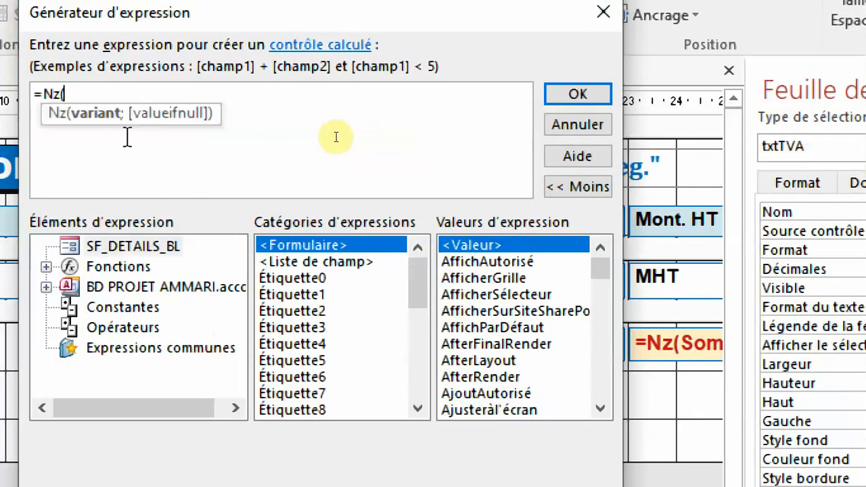
text(Somme()
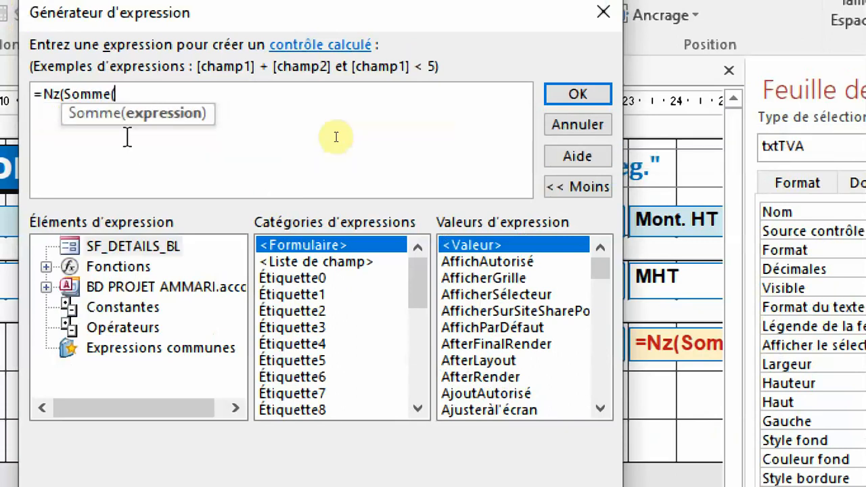
text(mt)
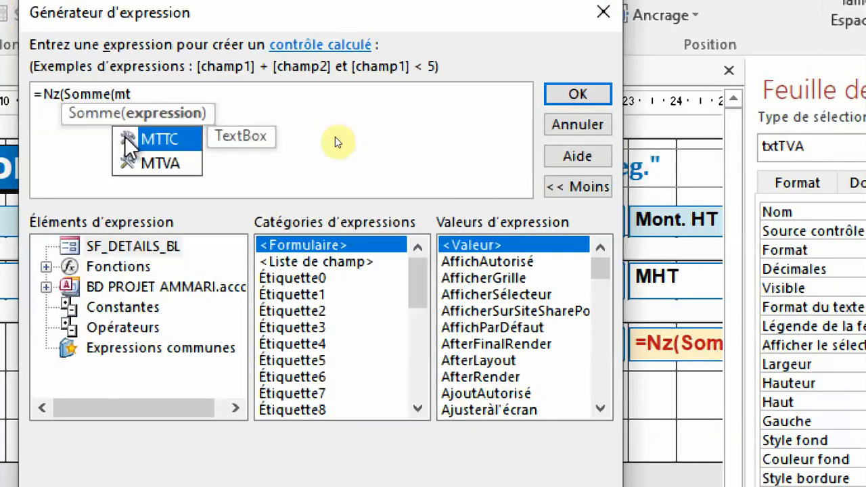
text(v)
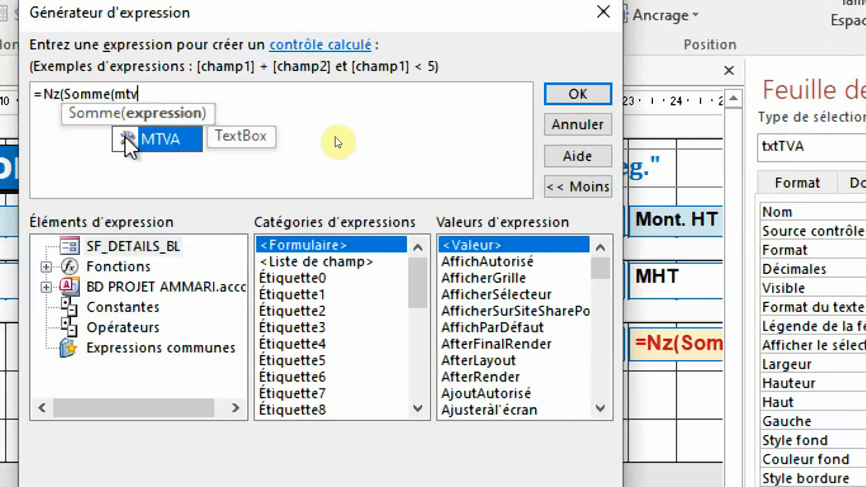
key(Tab)
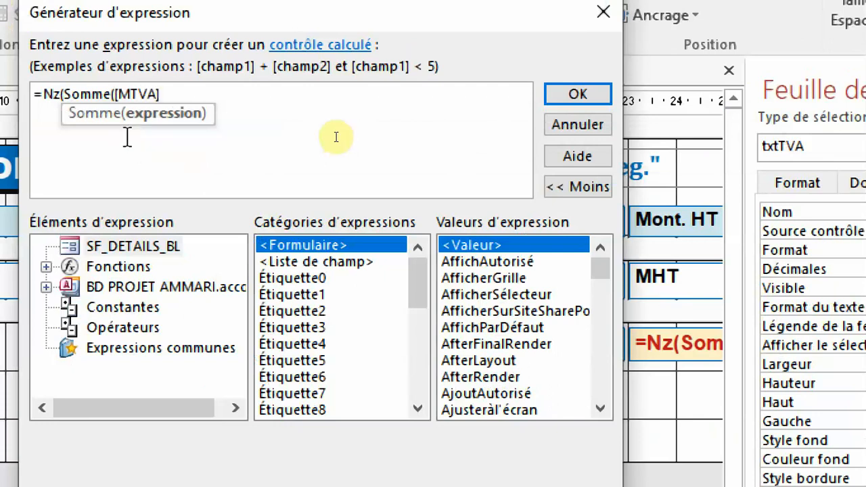
text(;)
key(BackSpace)
text();)
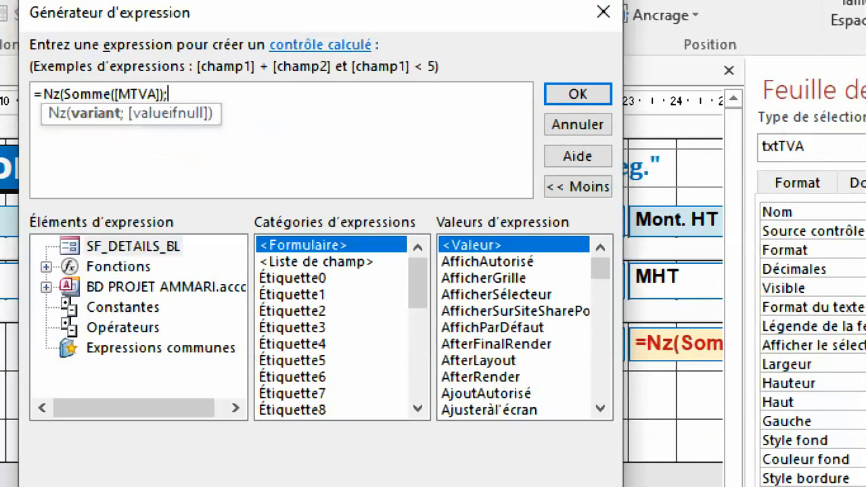
text(0))
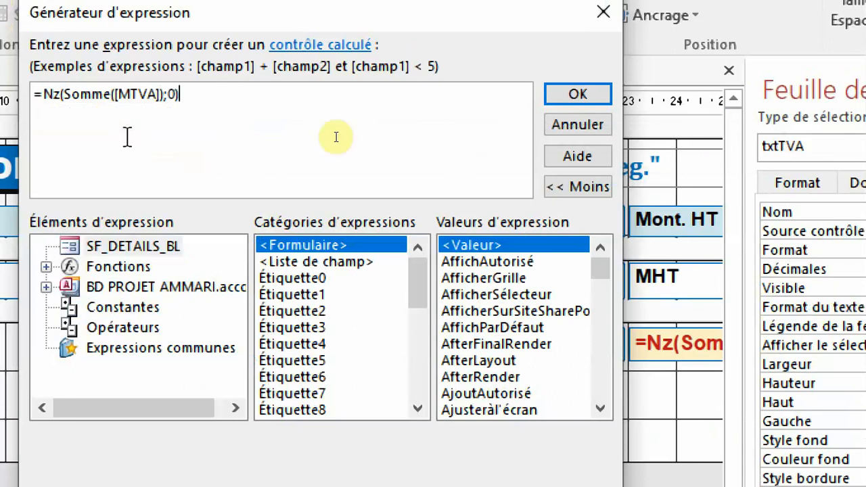
click(559, 99)
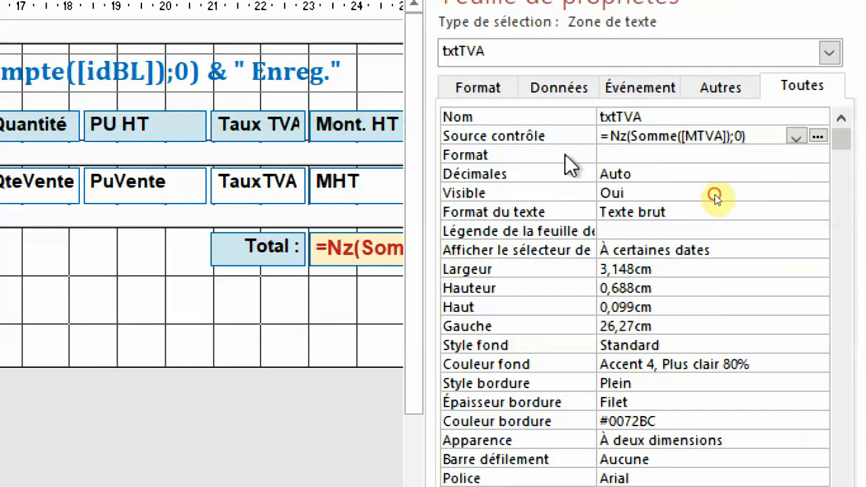
Step: Set the format of the txtTVA text box to Standard
click(812, 175)
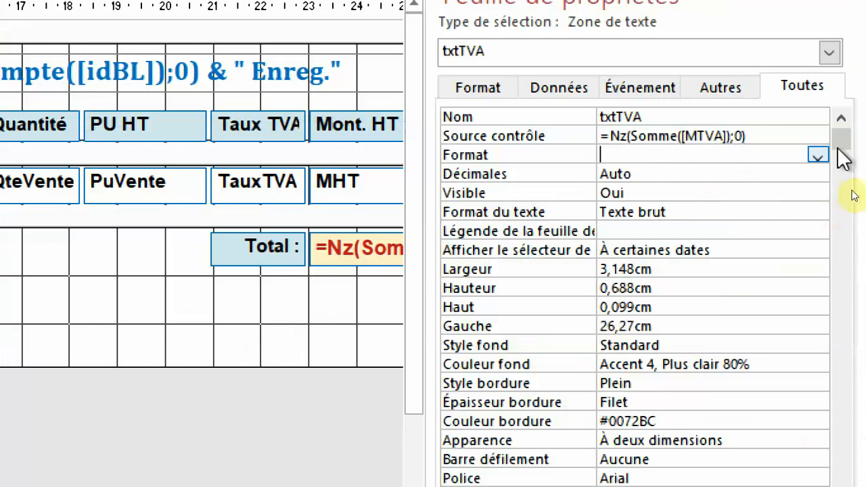
click(816, 156)
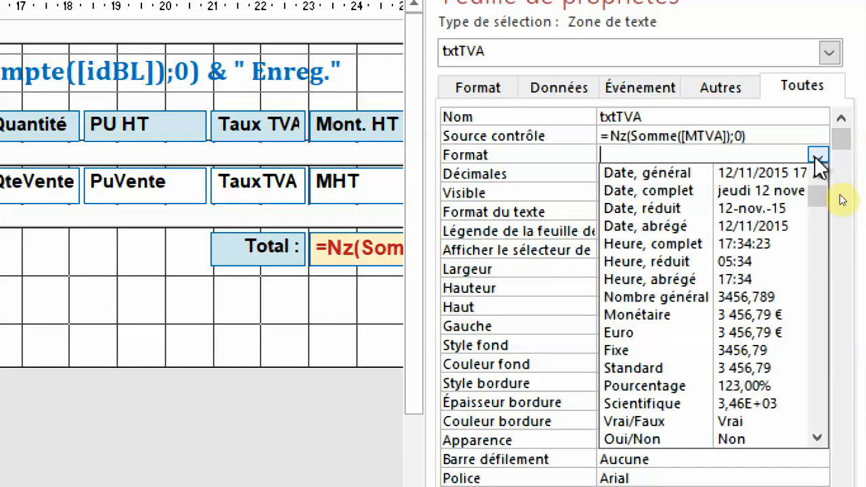
click(696, 368)
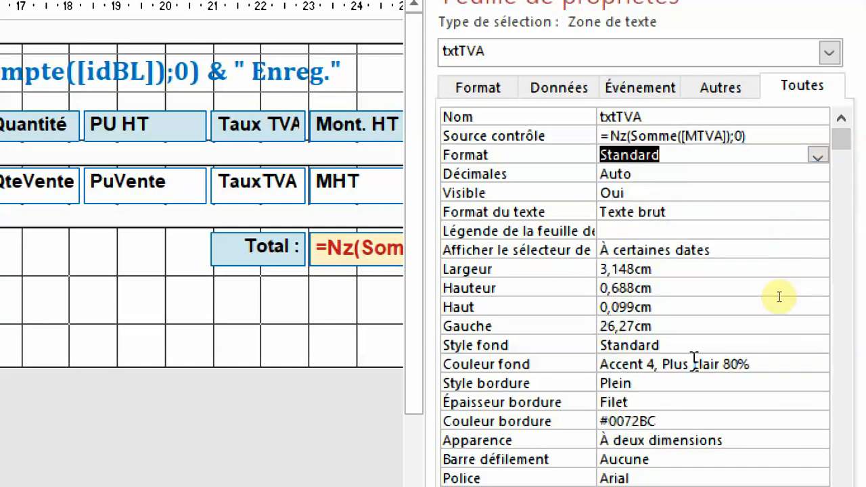
Step: Rename the footer text box under MTTC as txtTTC
key(F4)
click(776, 240)
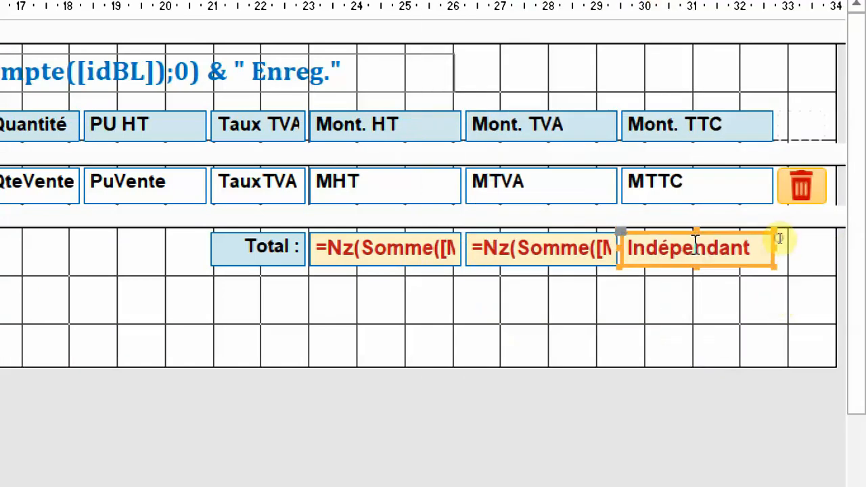
key(F4)
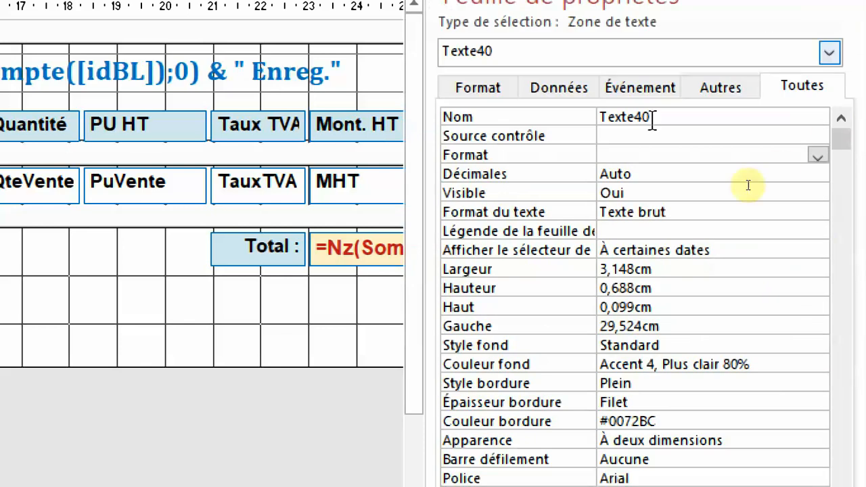
click(583, 115)
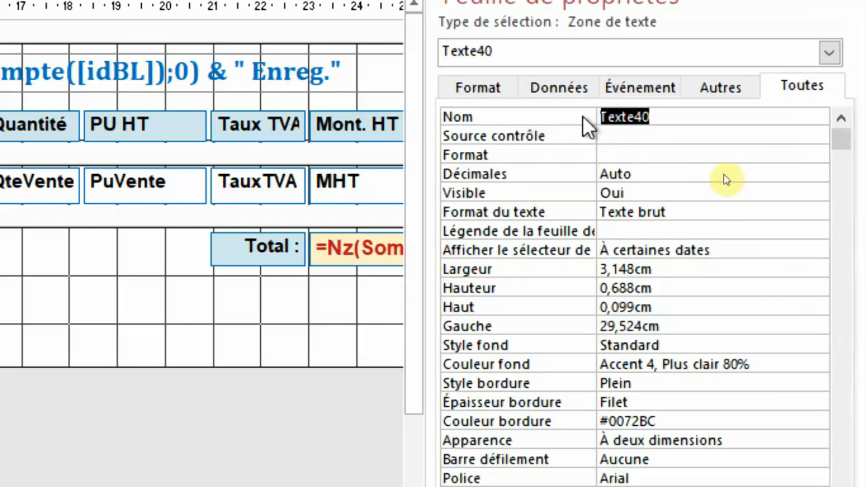
text(txt)
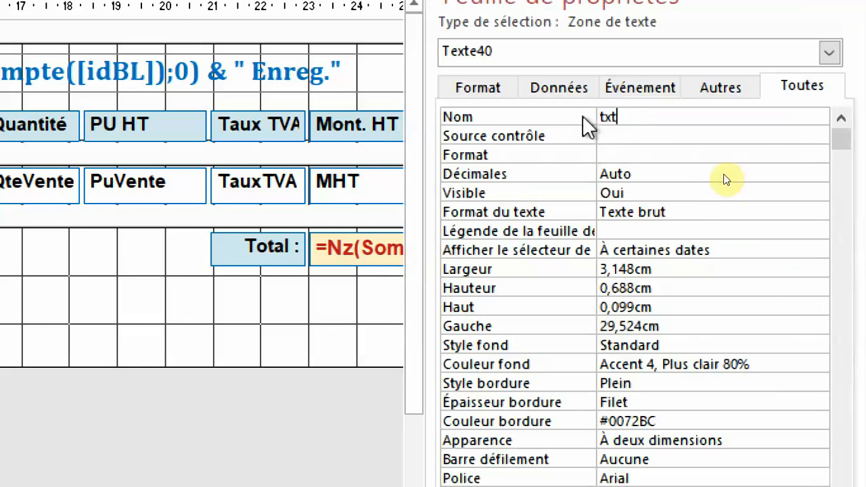
text(TTC)
click(484, 157)
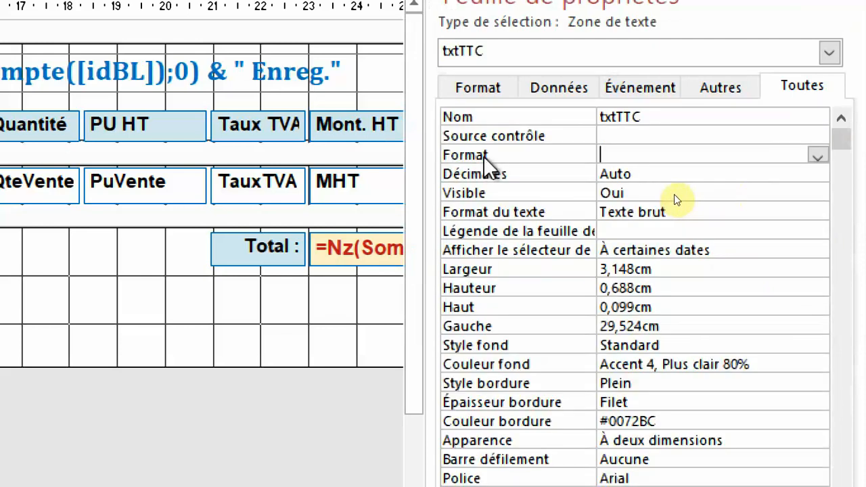
Step: Set the control source of txtTTC to =Nz(Somme([MTTC]);0) with the expression builder
click(555, 136)
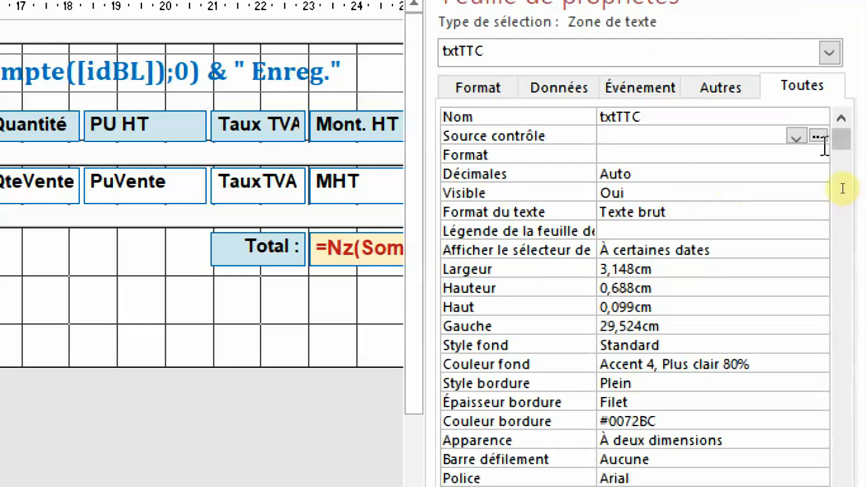
click(818, 138)
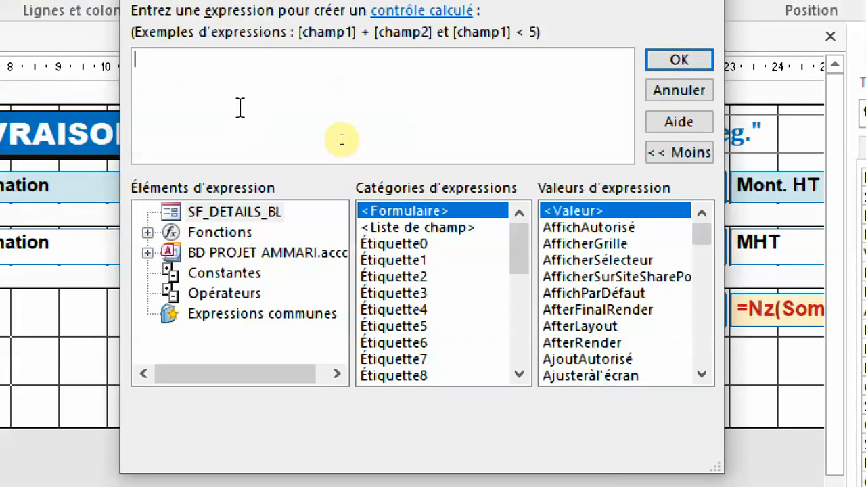
text(=Nz()
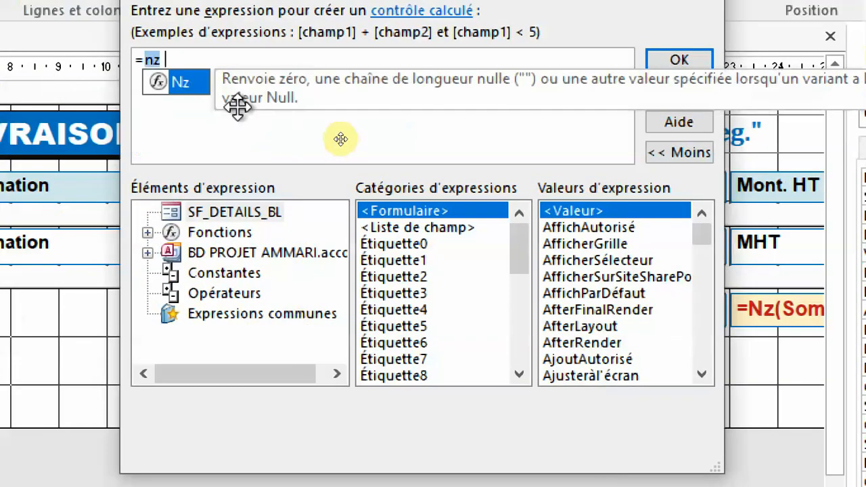
text(somm)
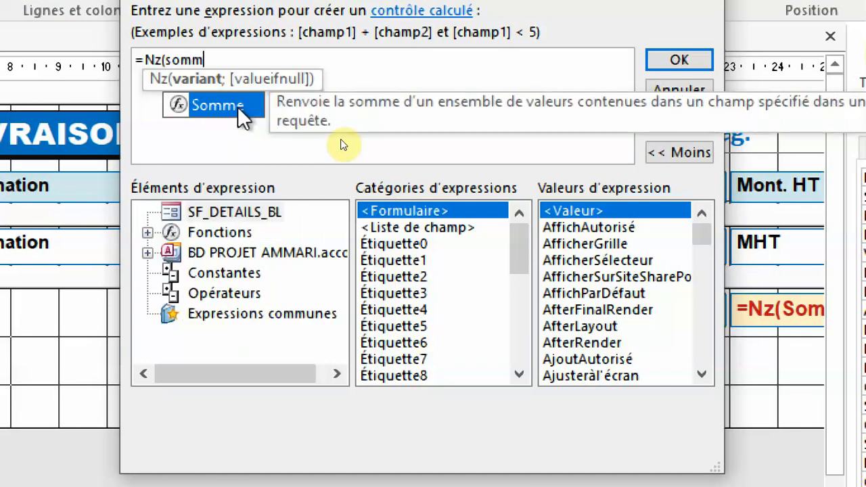
double_click(240, 107)
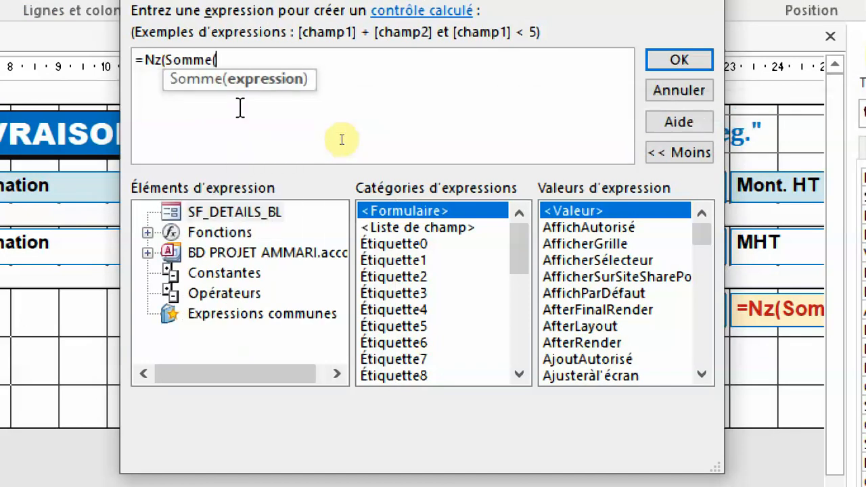
text(mtt)
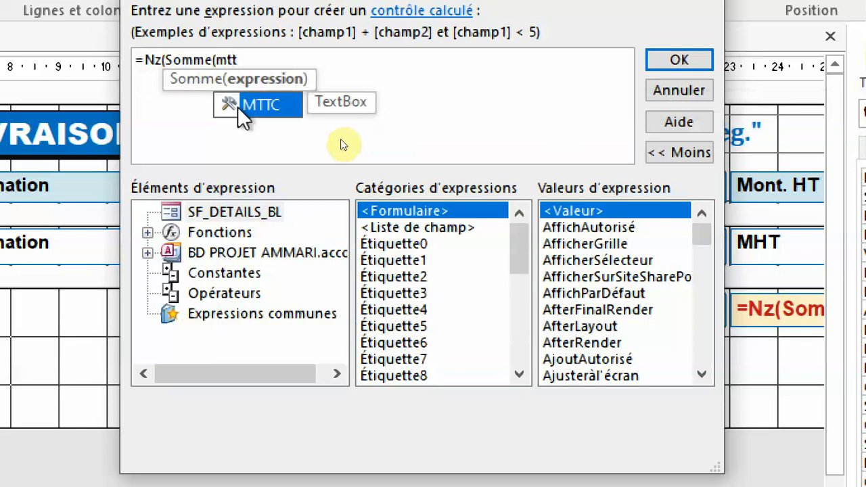
double_click(240, 107)
text())
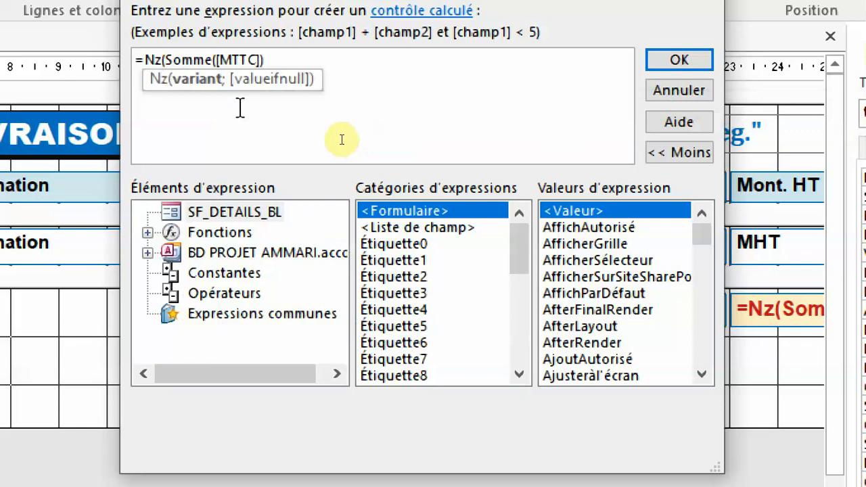
text(;)
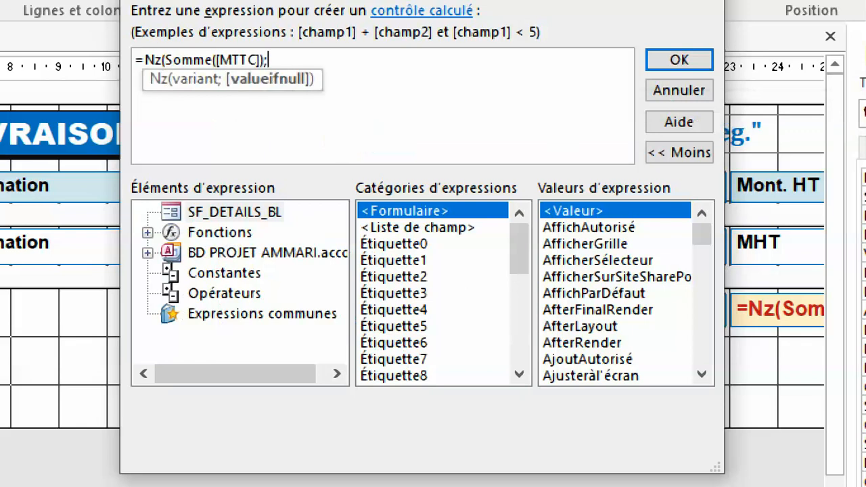
text(0))
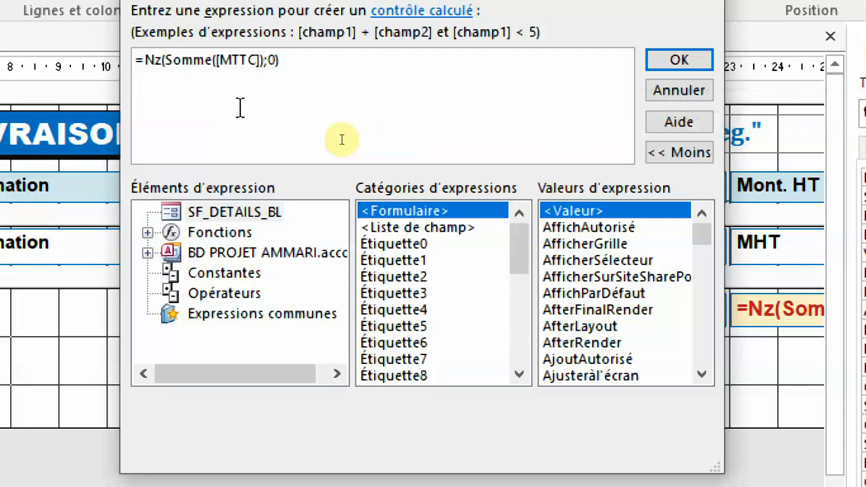
click(698, 61)
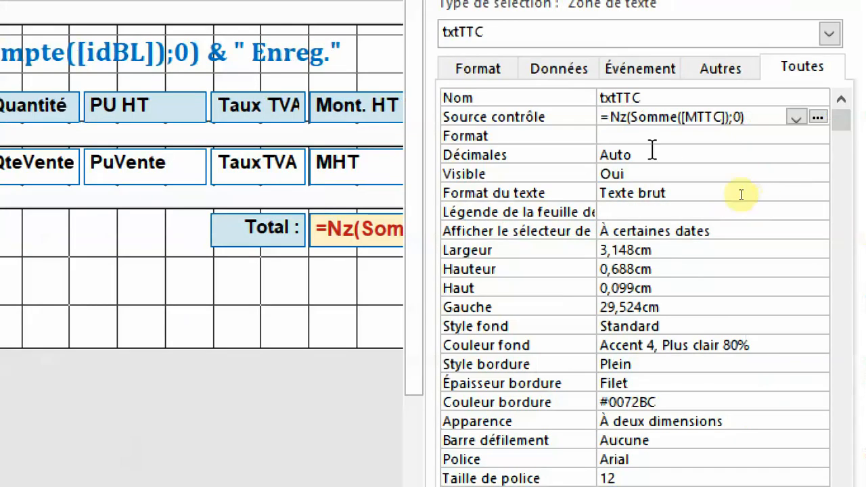
Step: Set the format of the txtTTC text box to Standard and close its property sheet
click(777, 135)
click(817, 136)
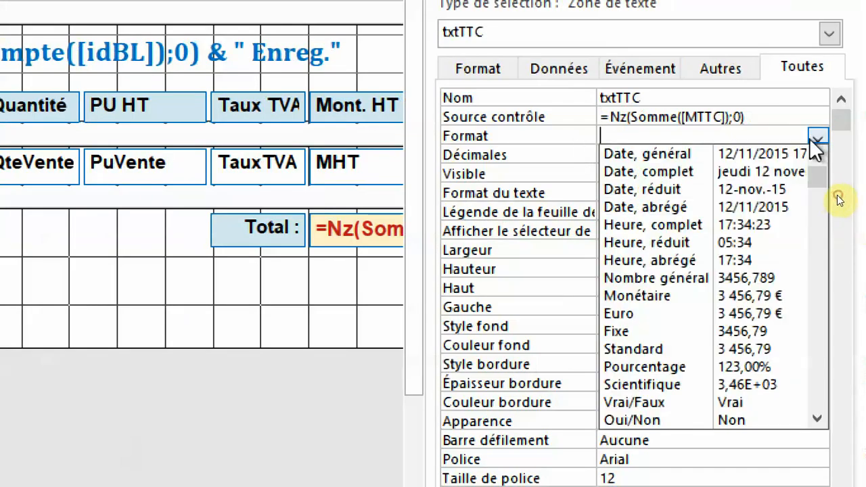
click(696, 349)
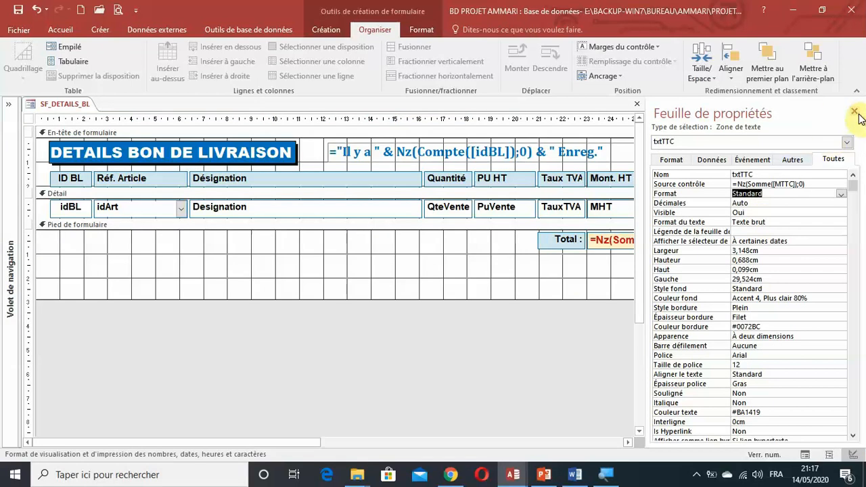
click(854, 112)
Step: Shrink the form footer to about 1 cm high, ending just below the row of totals
click(516, 298)
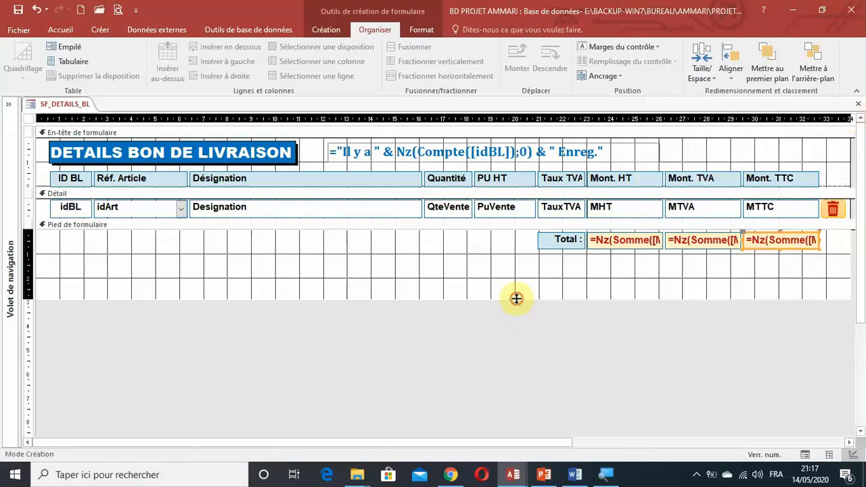
drag(516, 298, 517, 254)
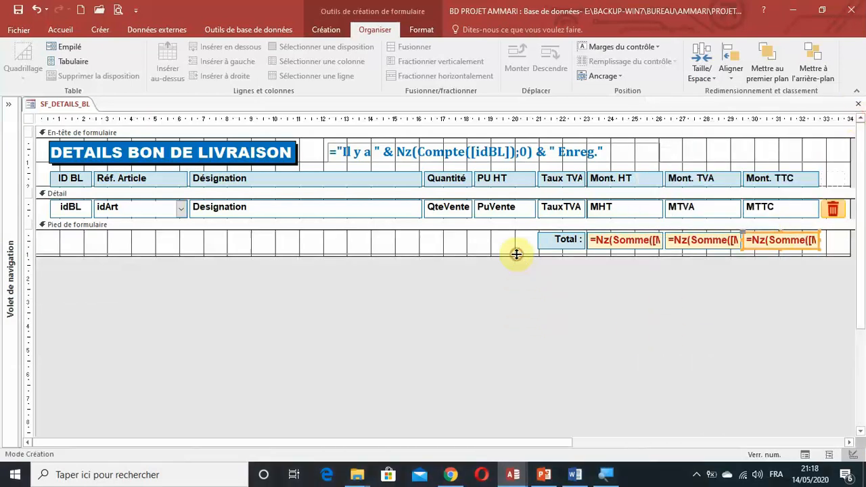
click(537, 304)
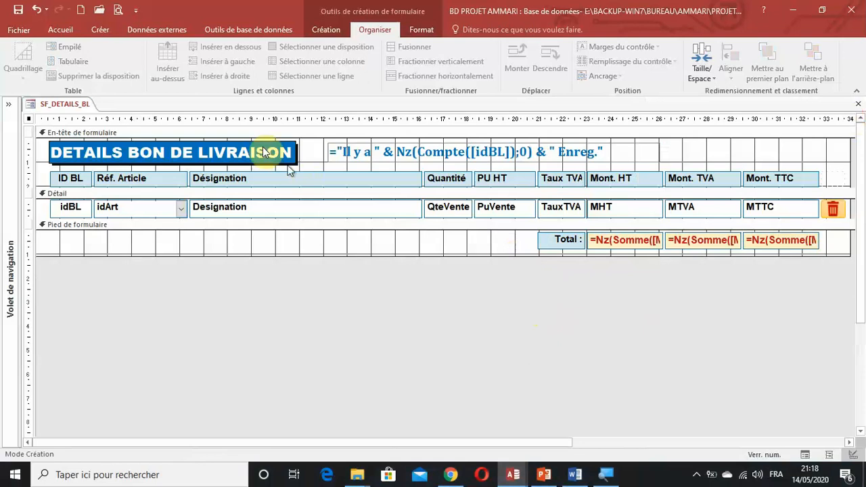
Step: Save the form and check its footer totals in Form view before returning to Design view
click(17, 15)
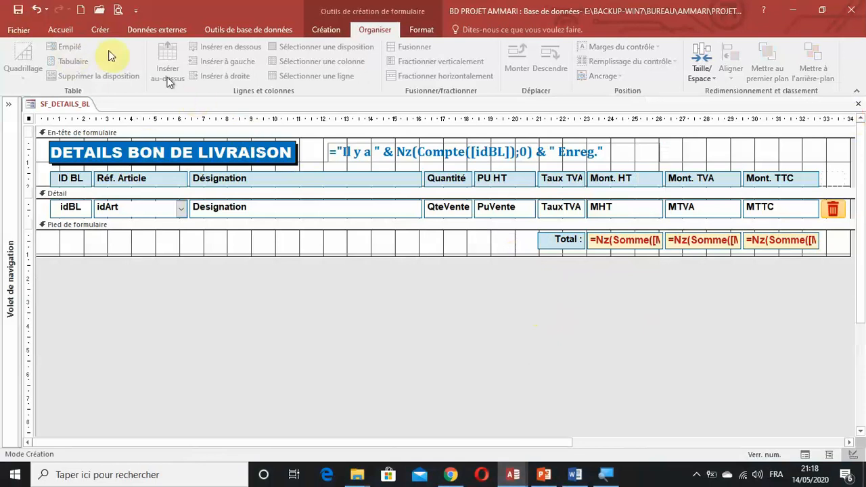
click(805, 455)
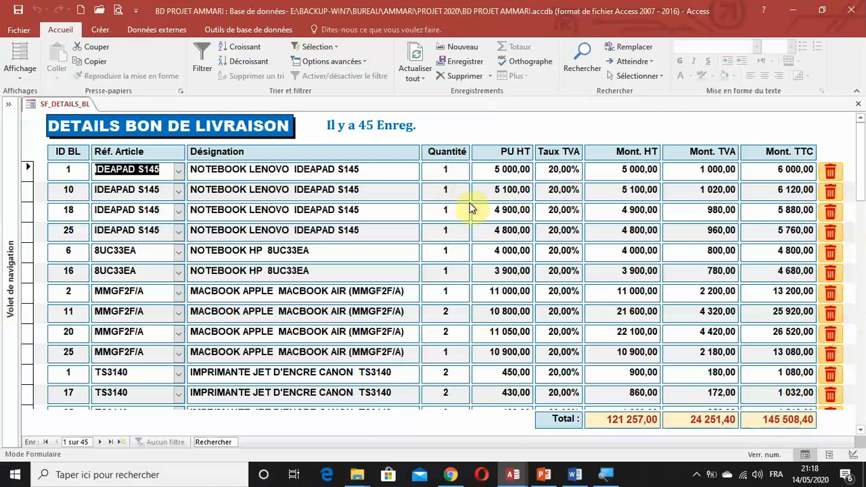
click(853, 455)
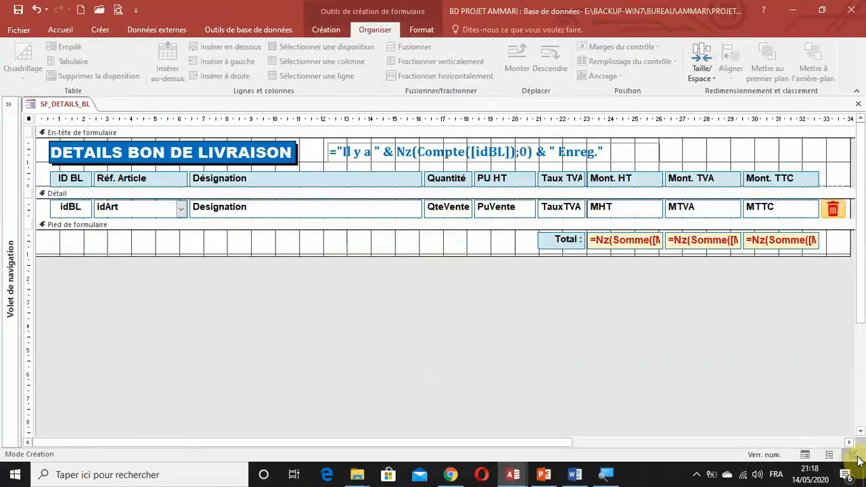
Step: Create a macro for the Sur clic event of the btnSupprimer button with the macro builder
click(836, 214)
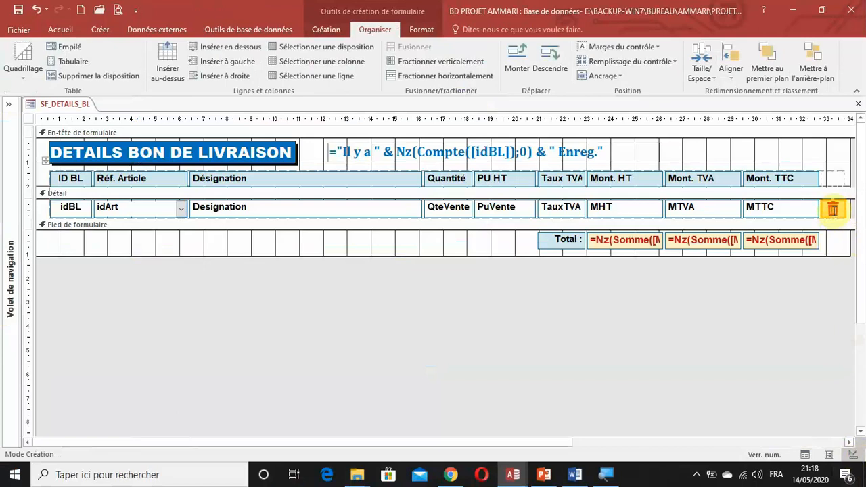
double_click(832, 210)
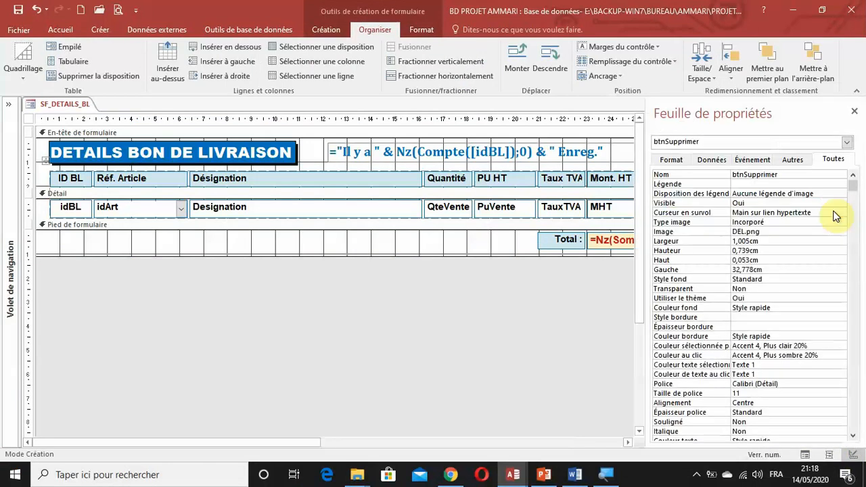
click(754, 161)
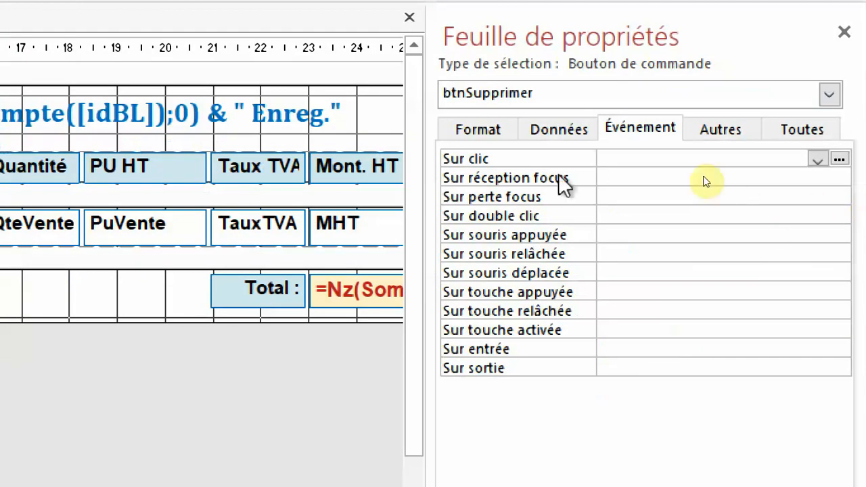
click(693, 162)
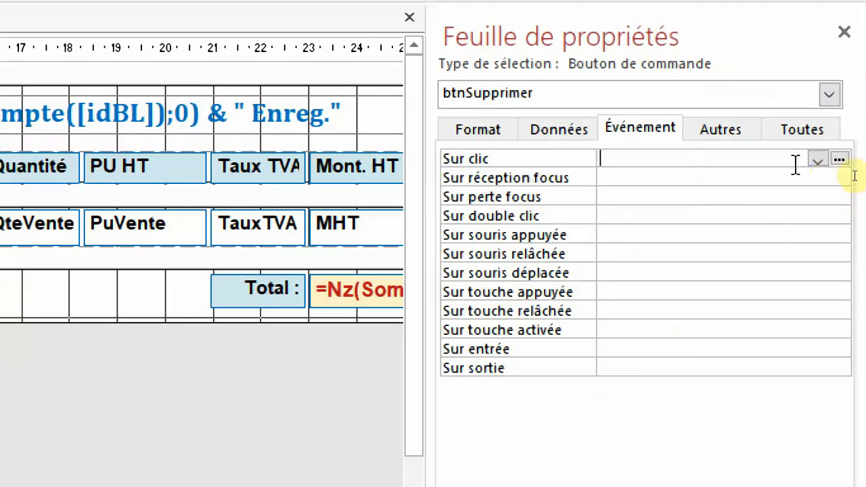
click(841, 158)
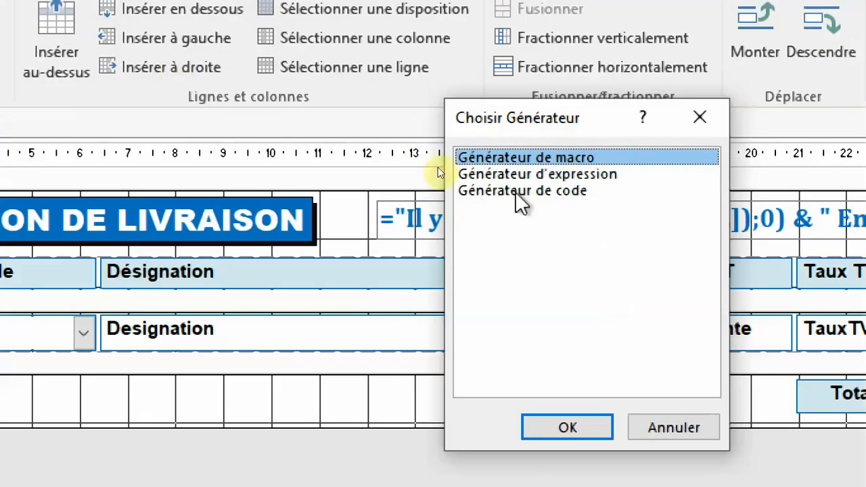
click(557, 431)
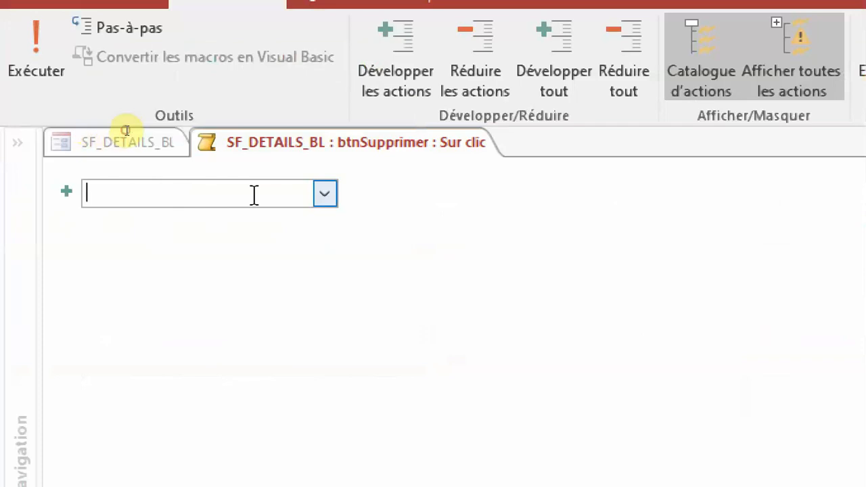
Step: Add a Si block to the macro and start its condition with the BoîteMsg function
click(325, 194)
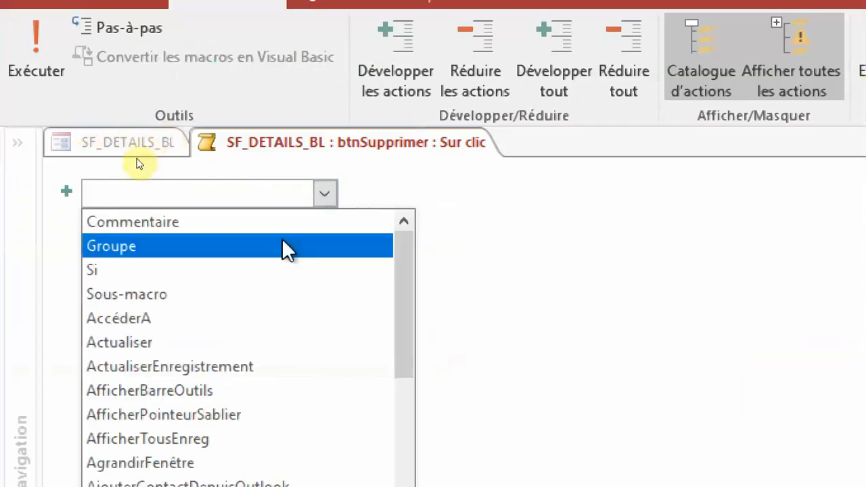
click(271, 270)
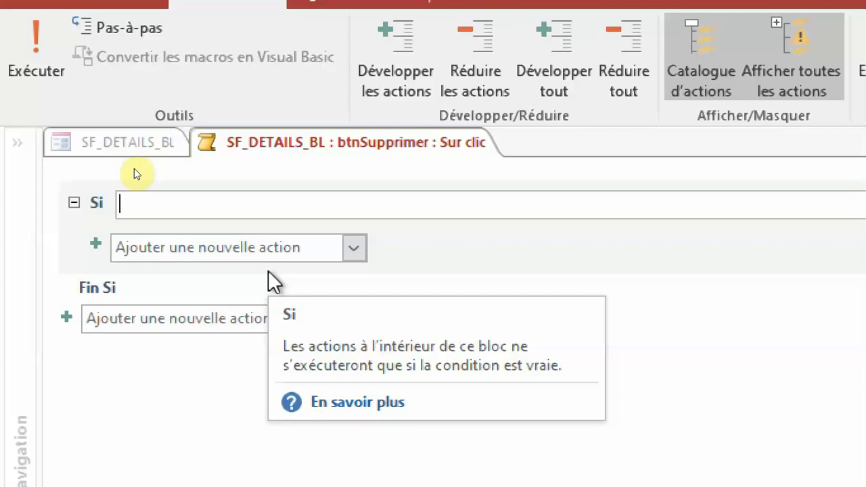
text(boi)
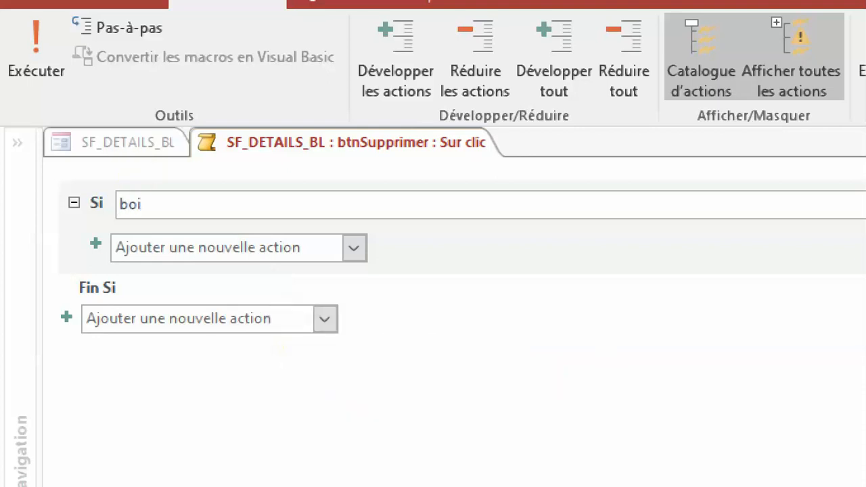
key(BackSpace)
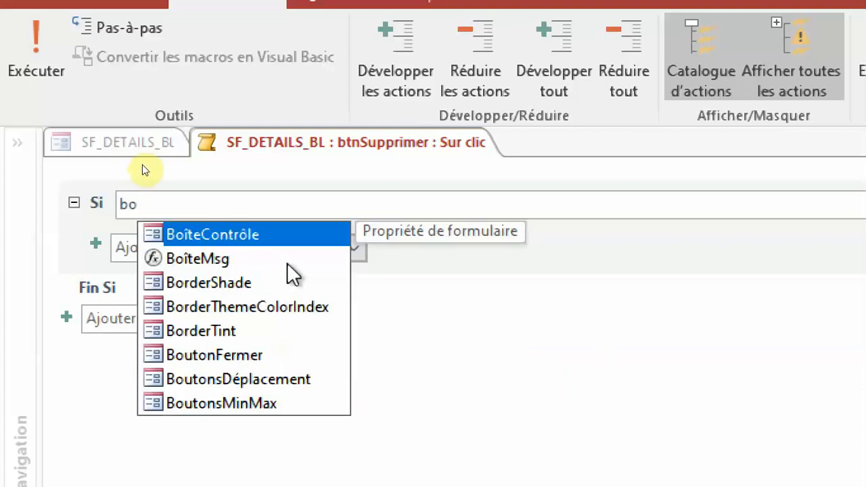
double_click(204, 260)
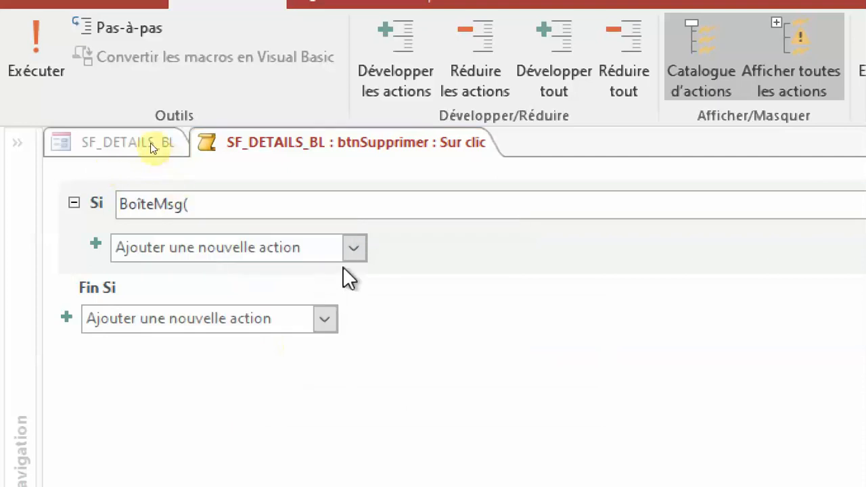
click(239, 205)
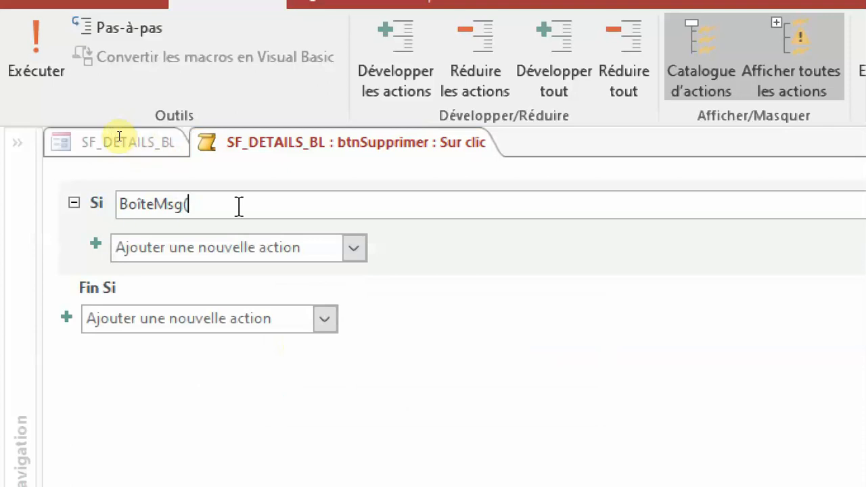
Step: Enter "Voulez-vous vraiment supprimer cet enregistrement ?" as the prompt argument of BoîteMsg
text(")
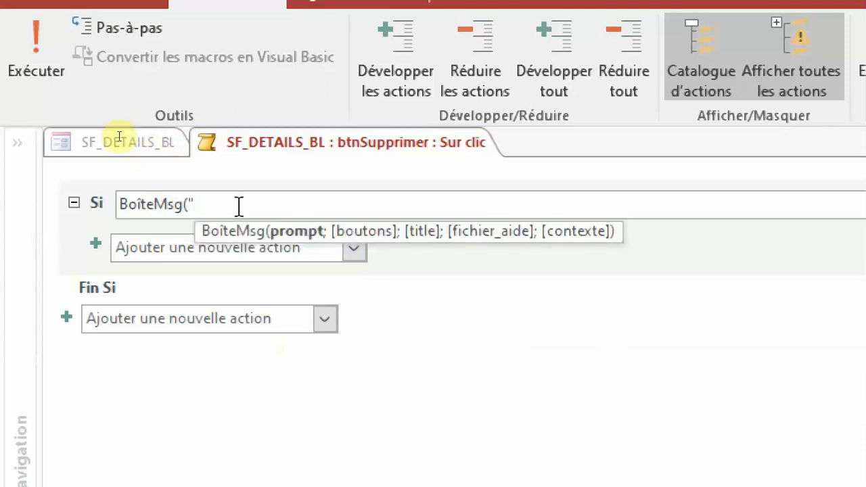
text(V)
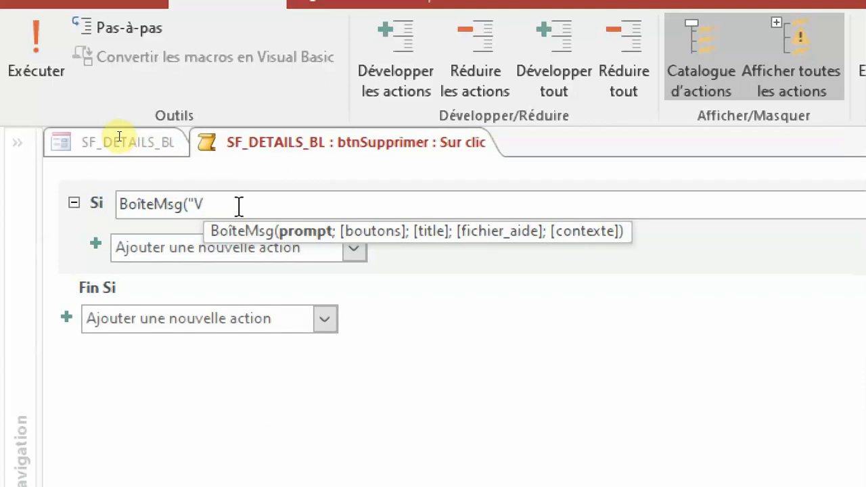
text(oule)
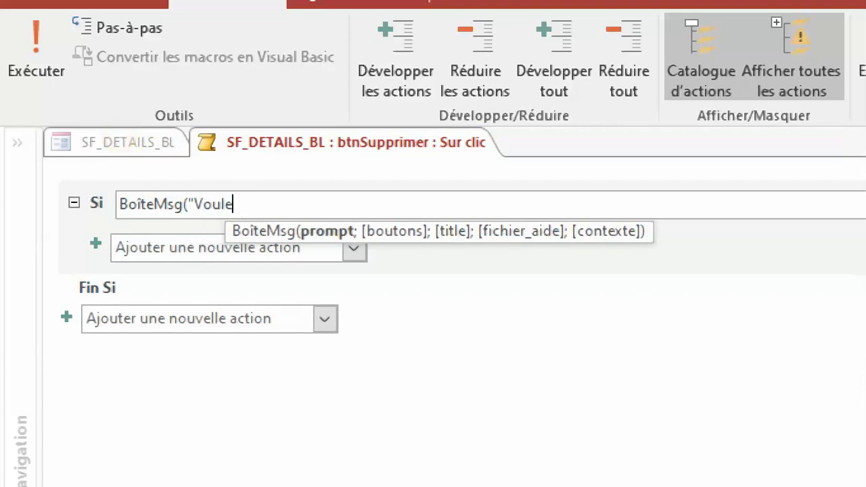
text(z-vou)
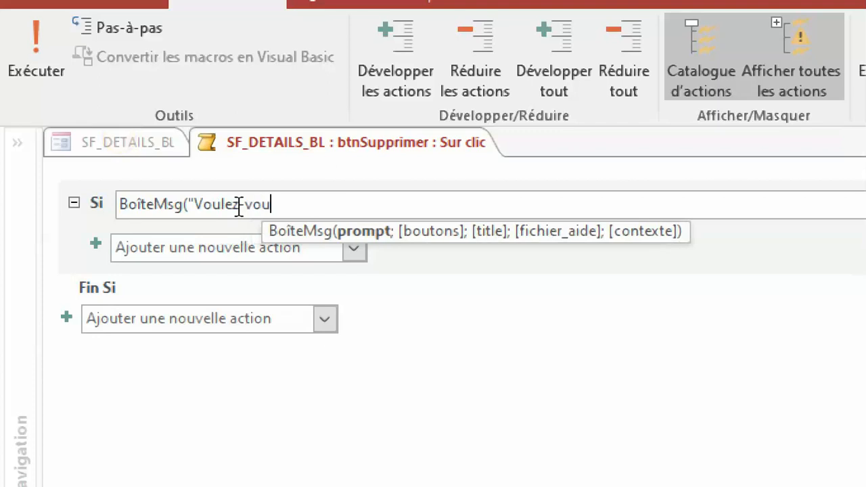
text(s vraiment )
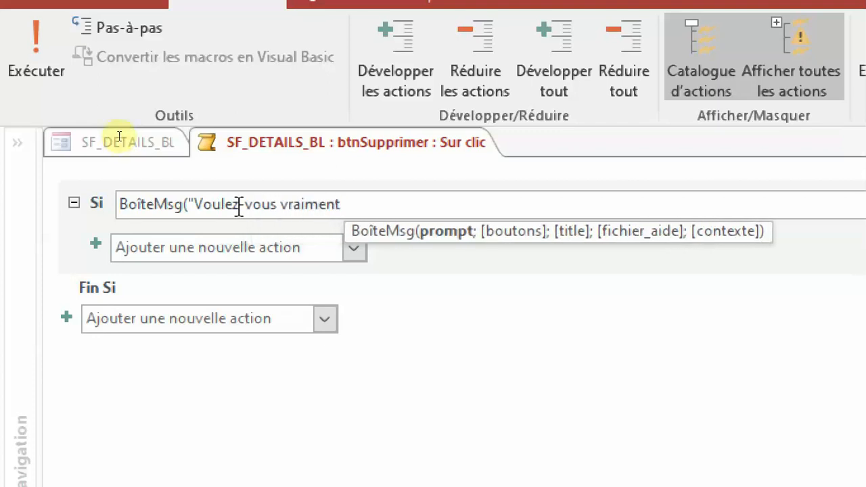
text( suppr)
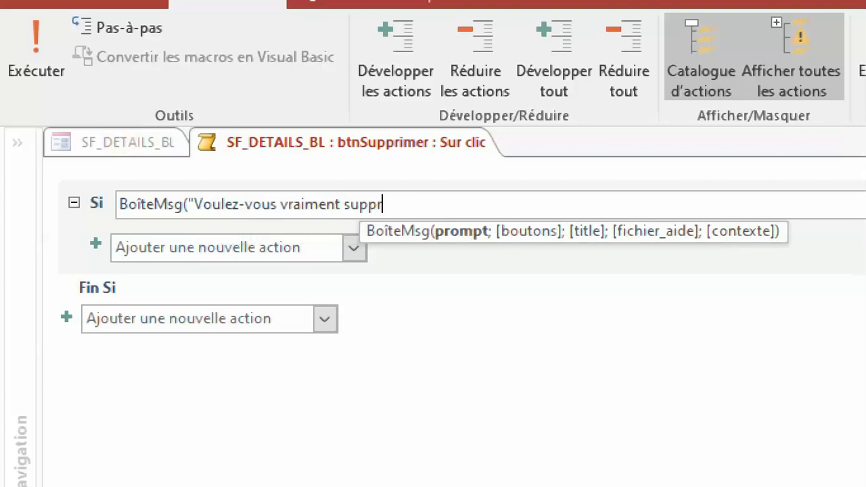
text(imer c)
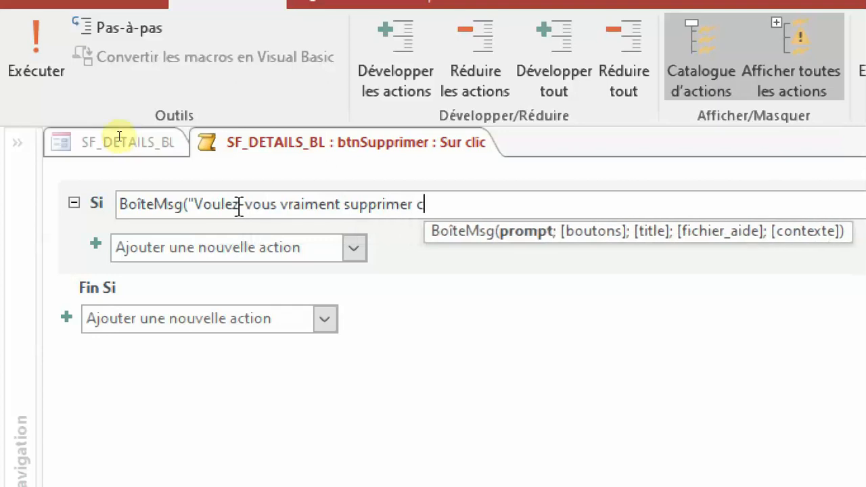
text(et en)
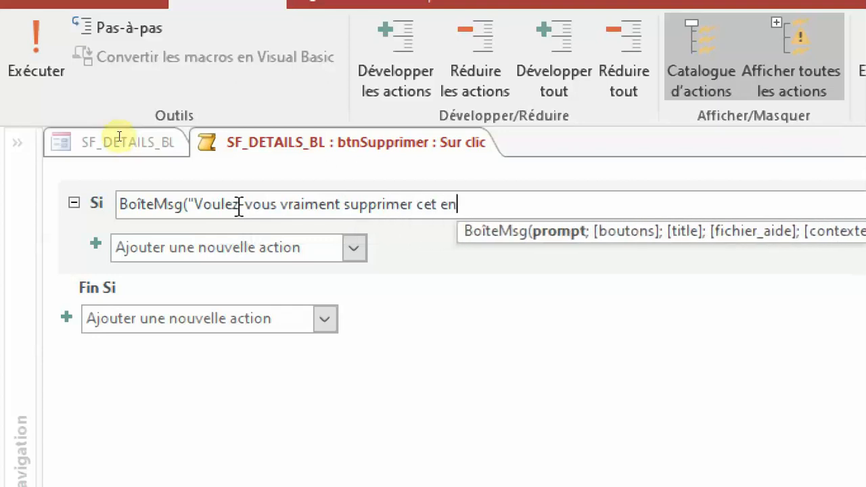
text(registr)
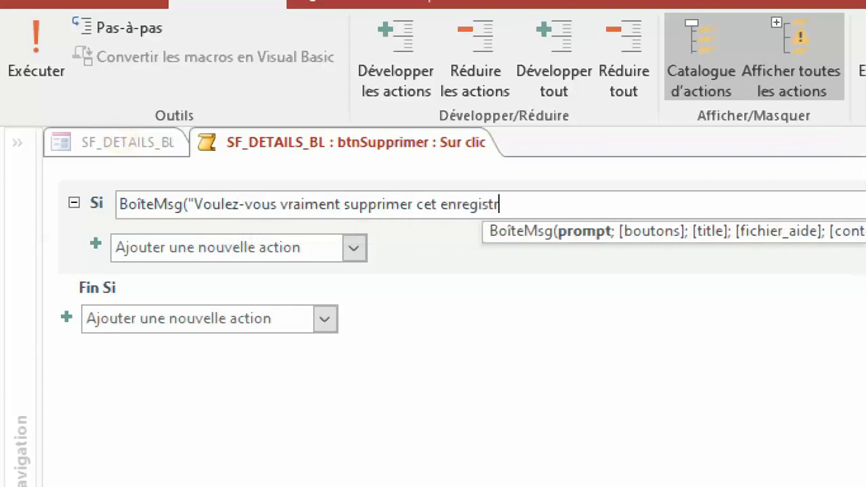
text(ement)
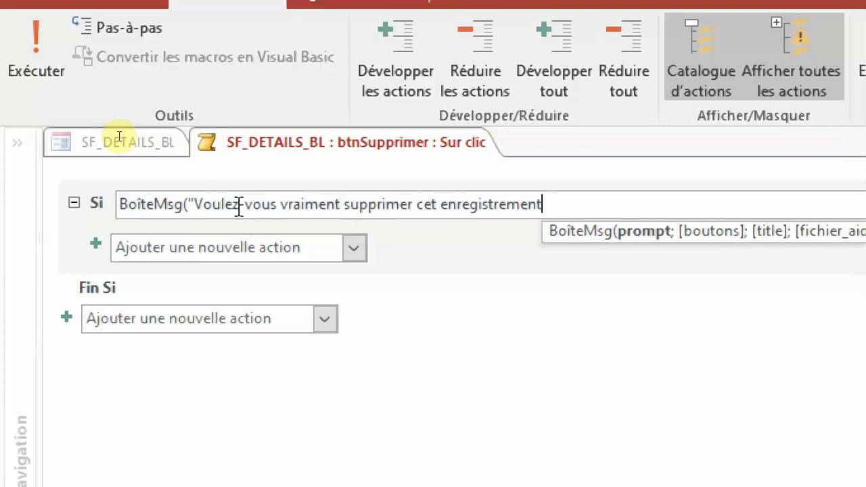
text( ?")
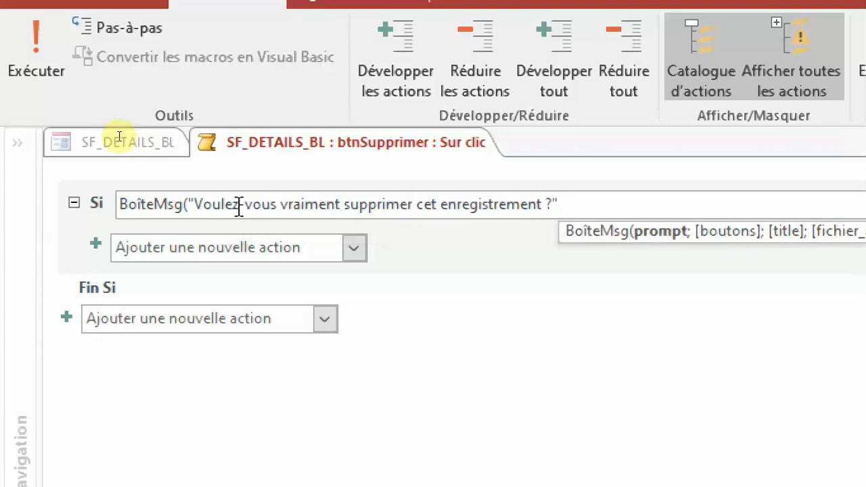
Step: Set the buttons argument of BoîteMsg to 4+16, separated from the prompt by a semicolon
text(;)
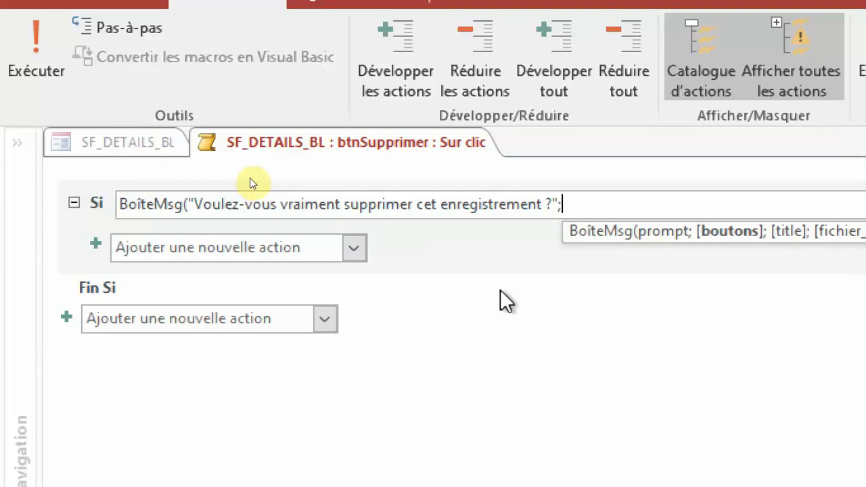
text(4)
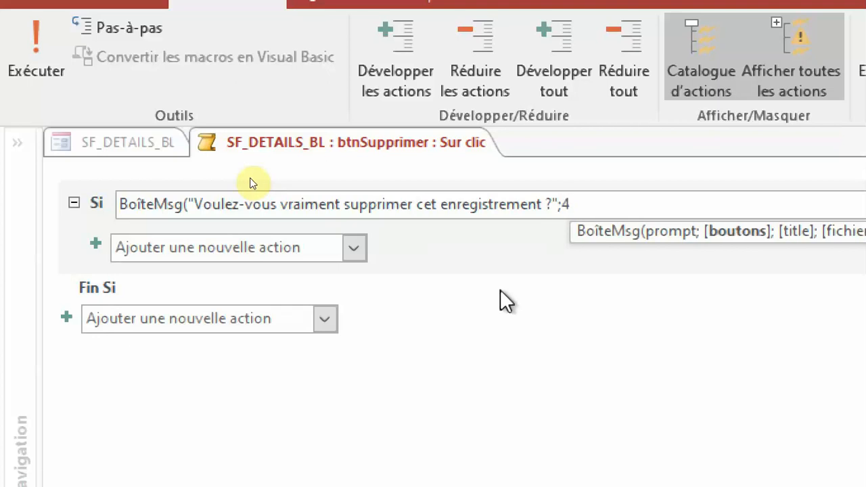
text(+)
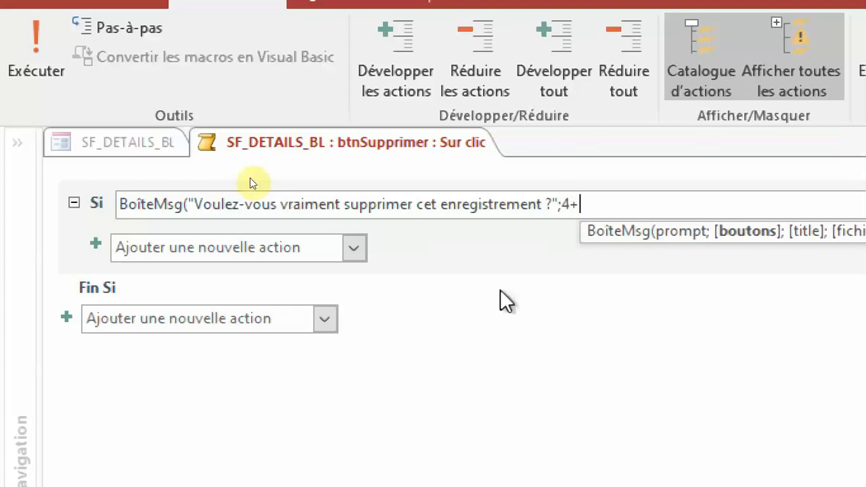
text(16)
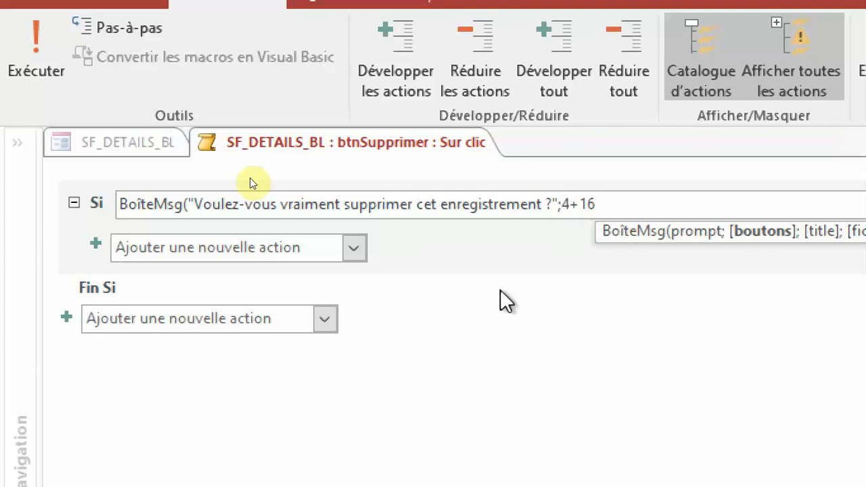
Step: Set the BoîteMsg title argument to "Confirmation de suppression", close the function and make the condition test for =6
text(;)
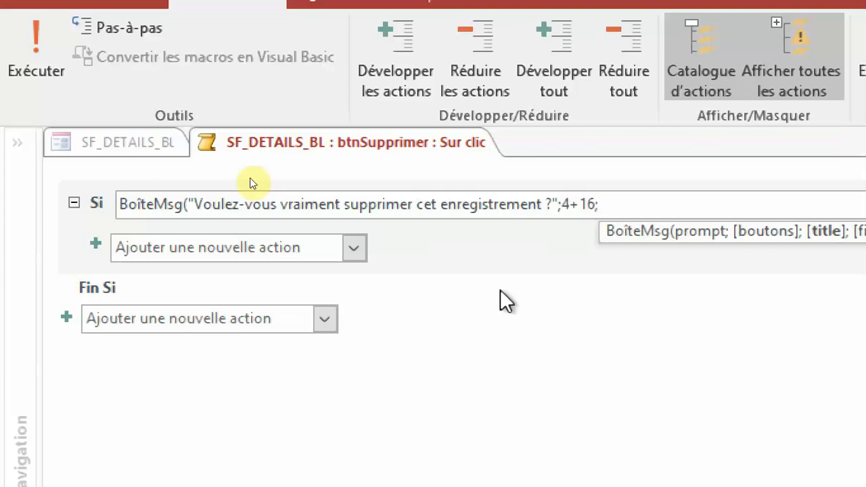
text("C)
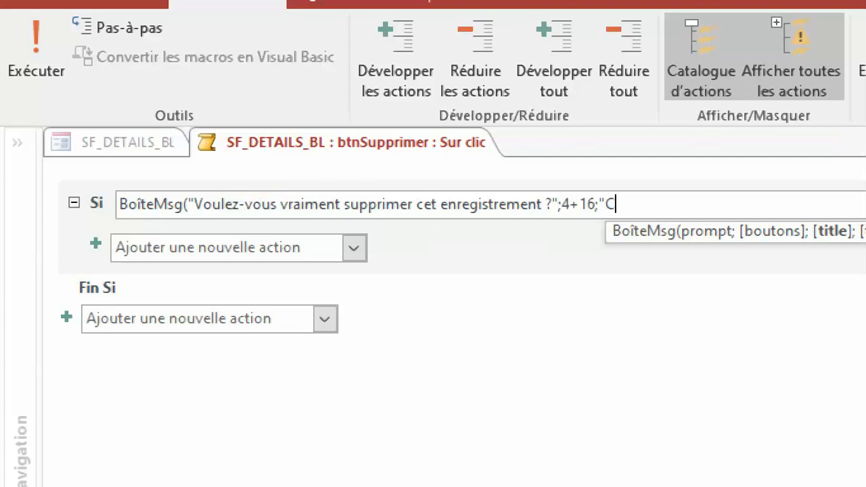
text(onfo)
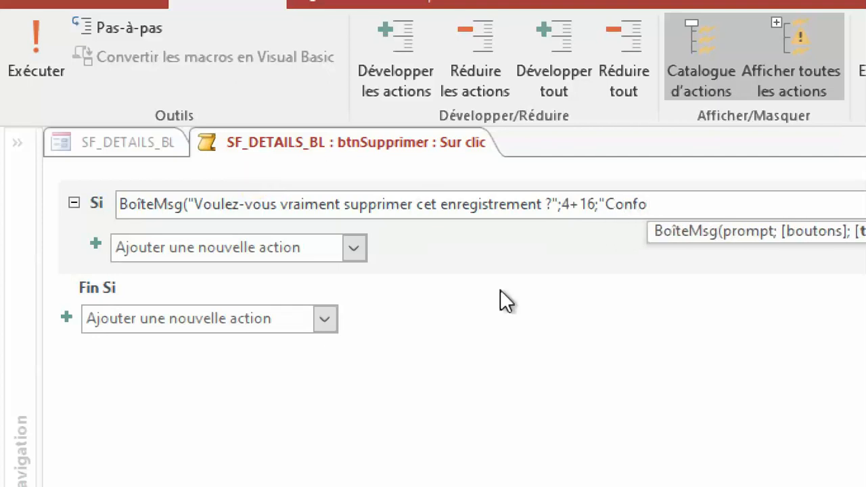
key(BackSpace)
text(irmation d)
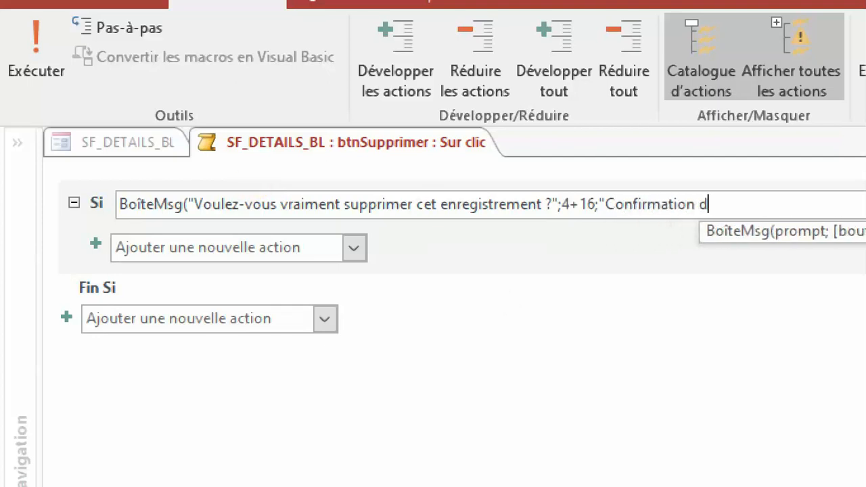
text(e sup)
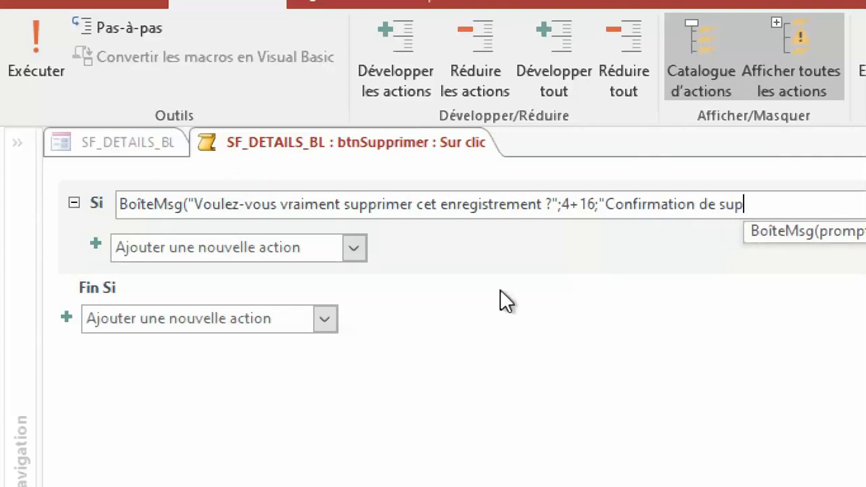
text(r)
key(BackSpace)
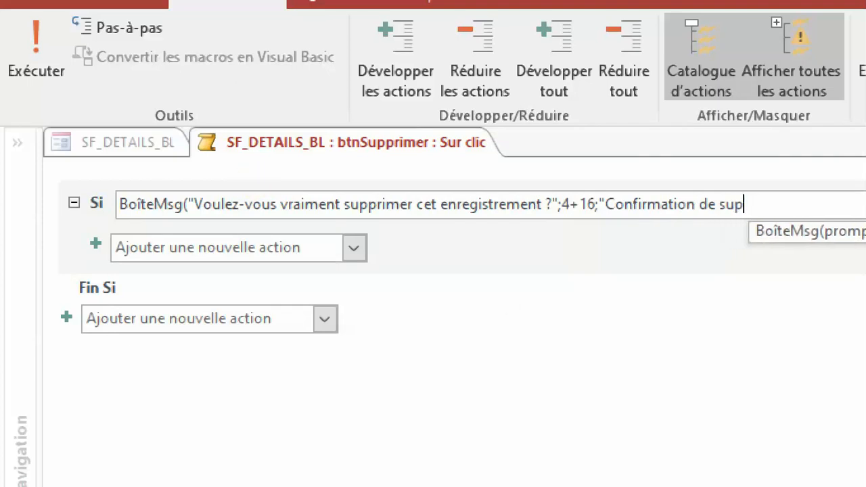
text(pression)
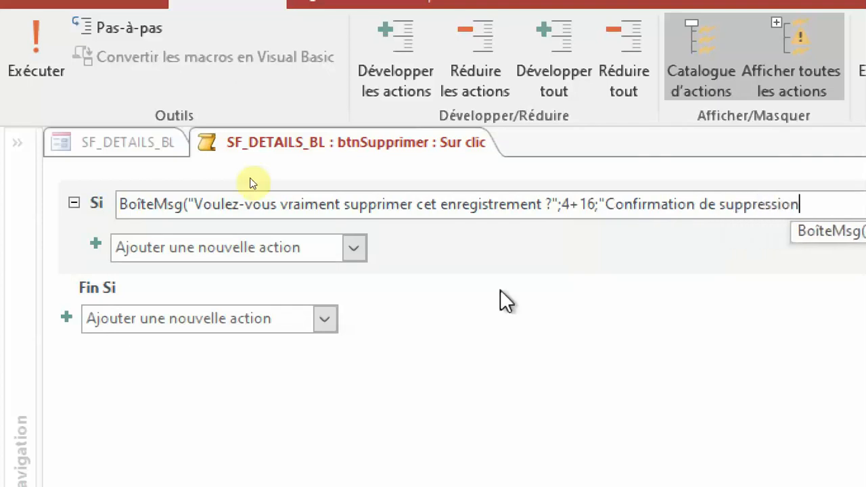
text(")
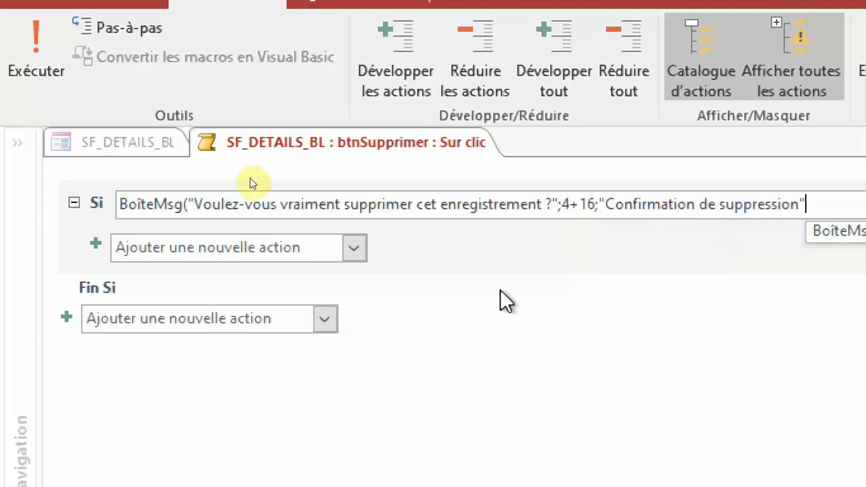
text())
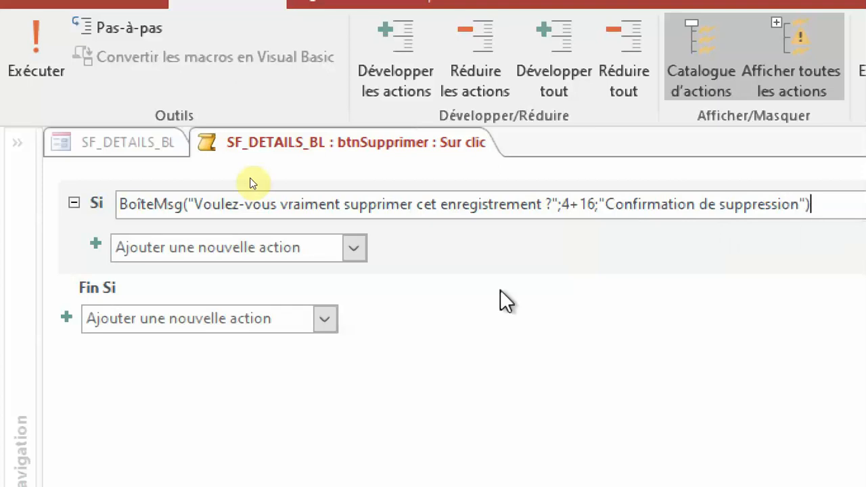
text(=)
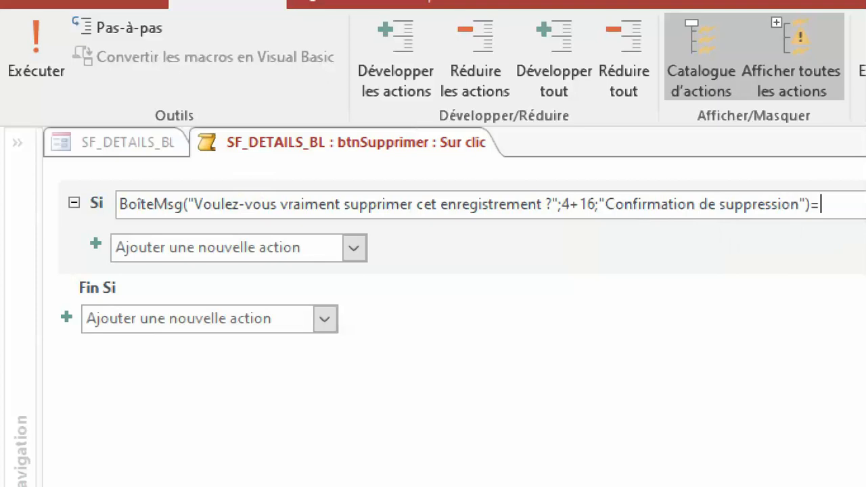
text(6)
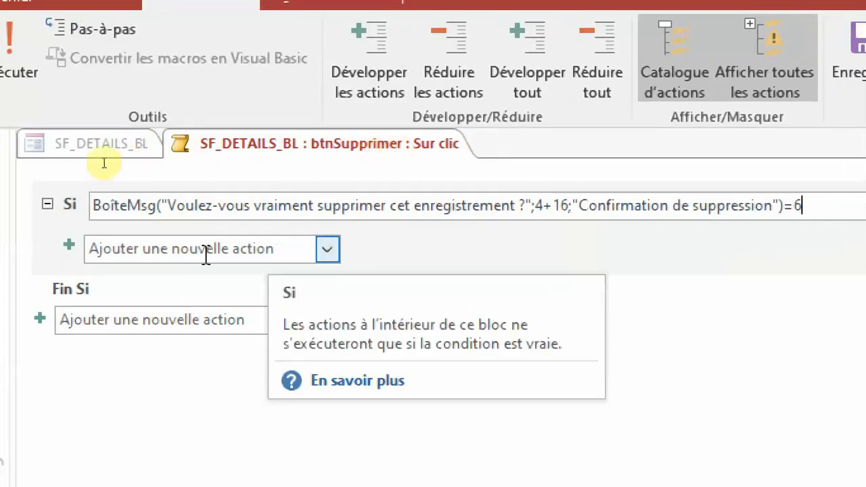
Step: Add an Avertissements action inside the Si block, keeping Avertissements actifs at Non
click(206, 254)
click(201, 250)
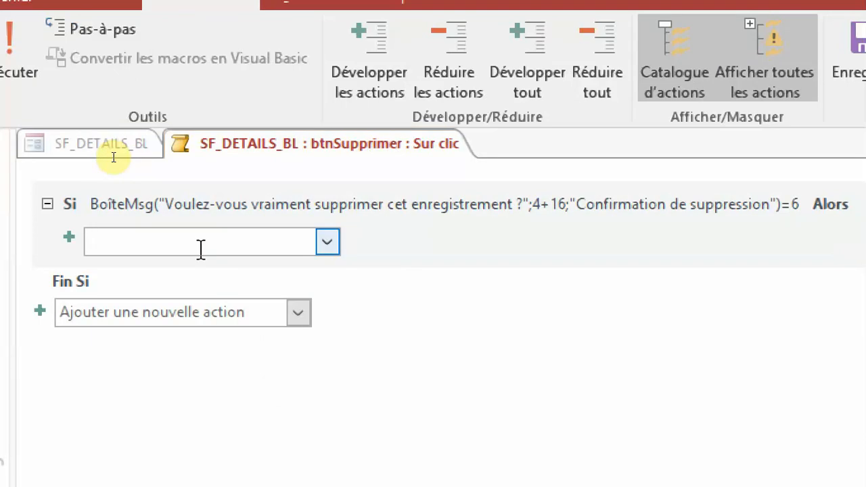
click(331, 242)
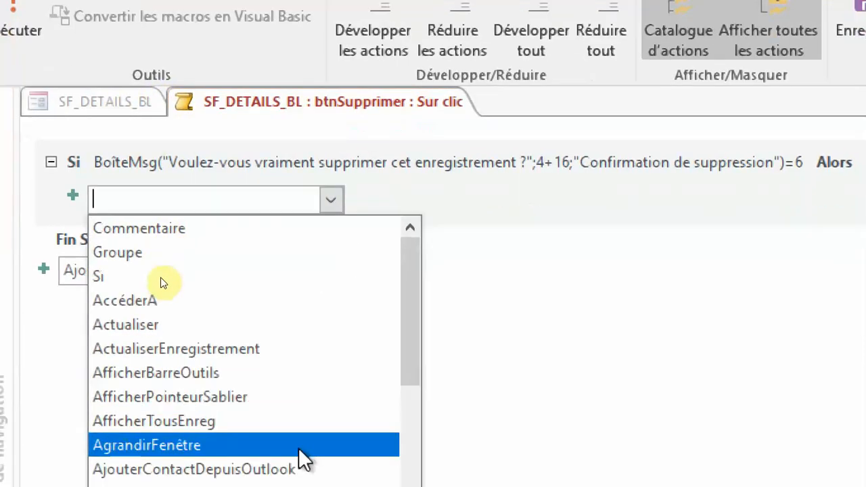
scroll(296, 444, down, 3)
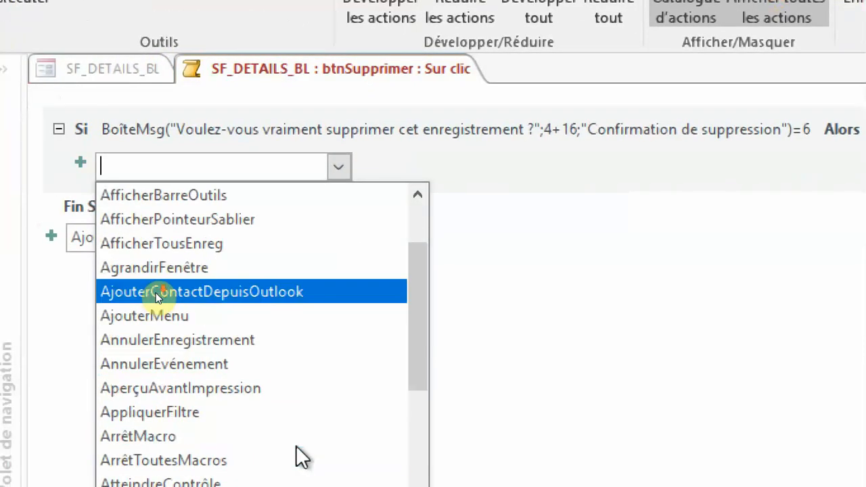
scroll(295, 444, up, 3)
scroll(295, 444, down, 4)
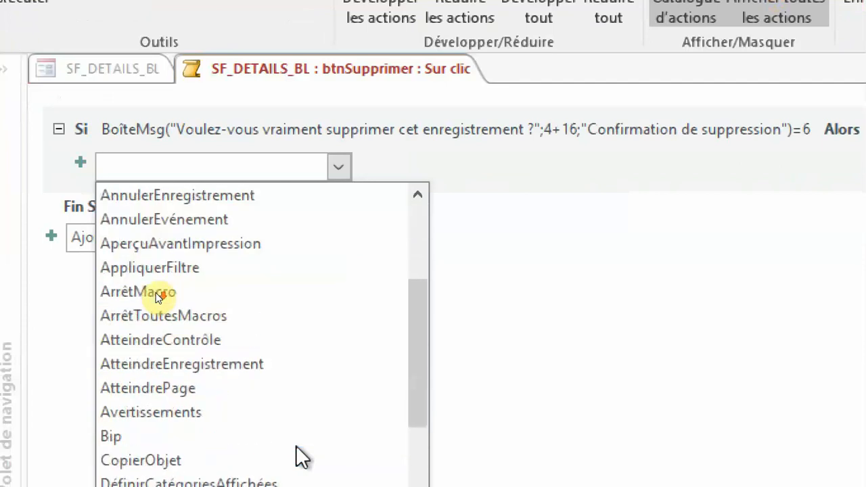
click(207, 412)
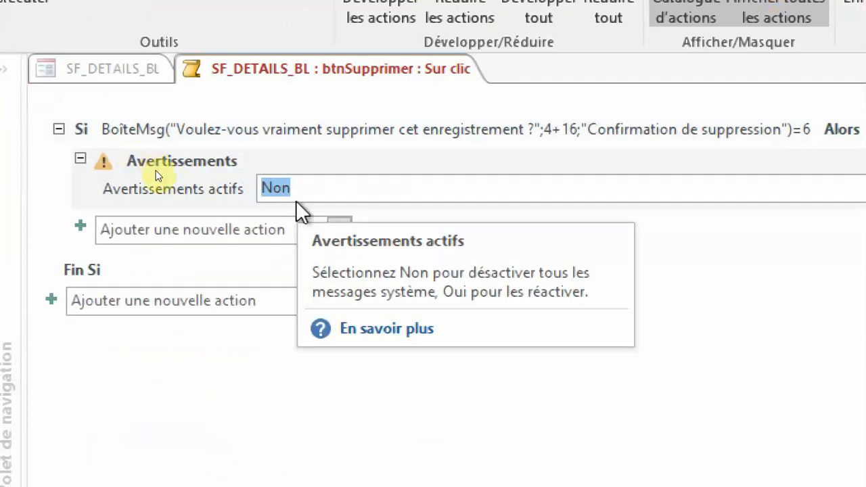
Step: Add the SupprimerEnregistrement command below the Avertissements action inside the Si block
click(268, 230)
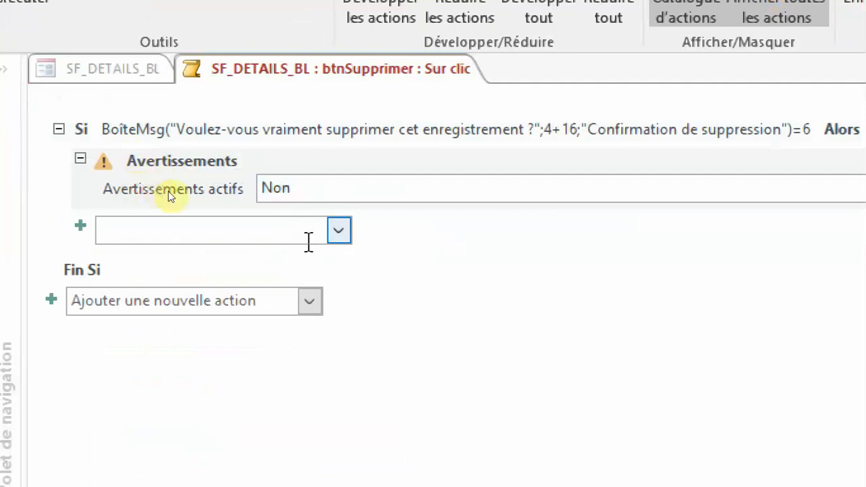
click(340, 232)
scroll(175, 278, down, 16)
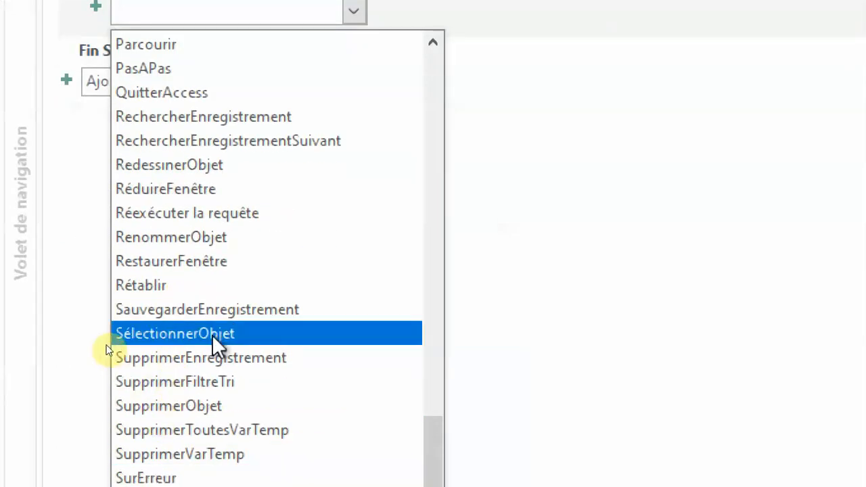
click(230, 358)
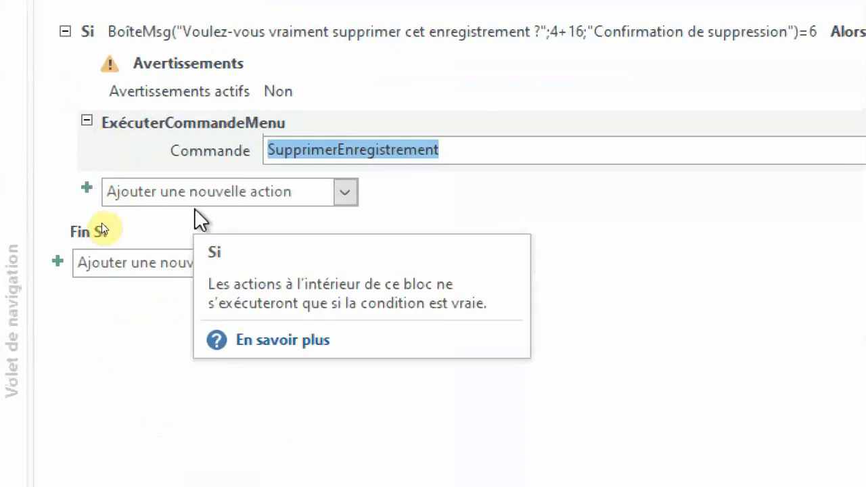
Step: Add an AfficherTousEnreg action after the delete command in the Si block, and save and close the macro
click(264, 194)
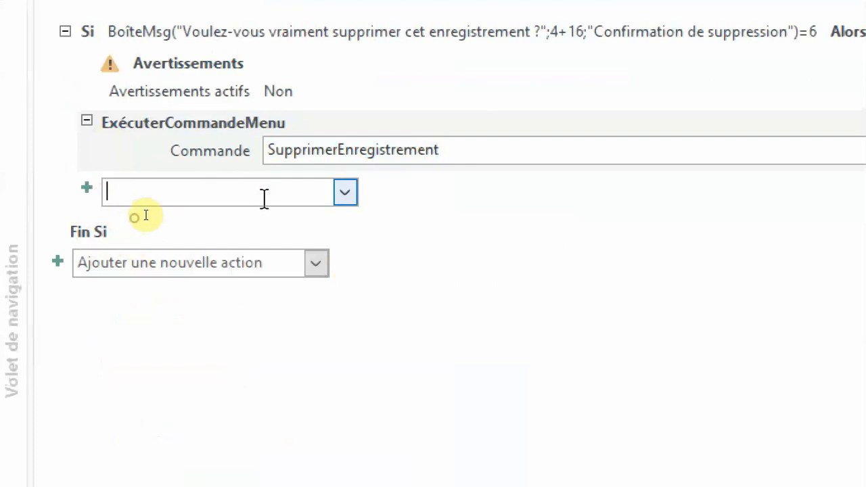
click(345, 193)
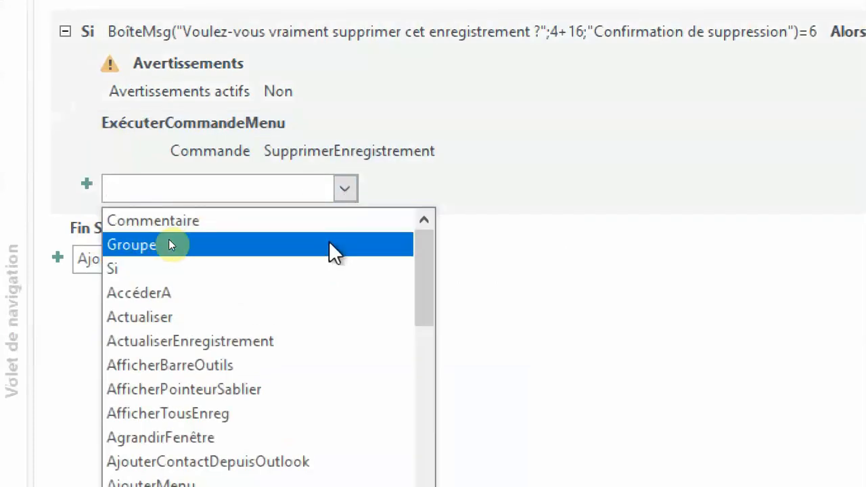
scroll(329, 241, down, 3)
scroll(317, 445, down, 1)
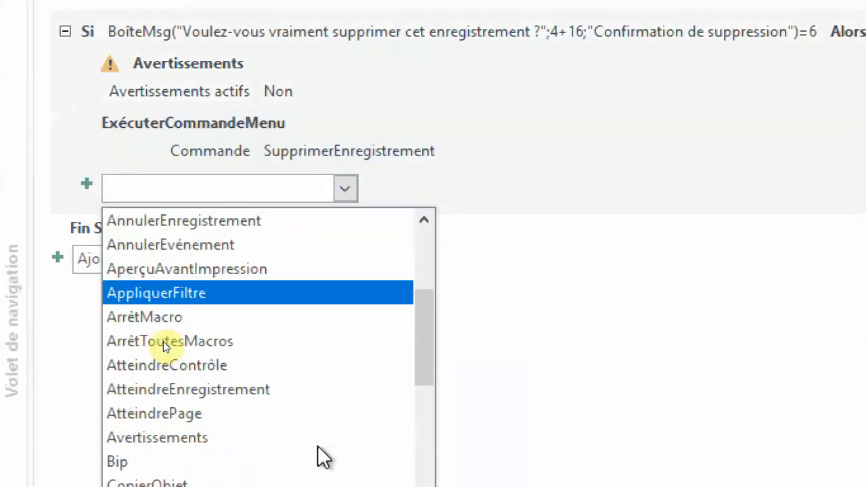
scroll(318, 445, up, 2)
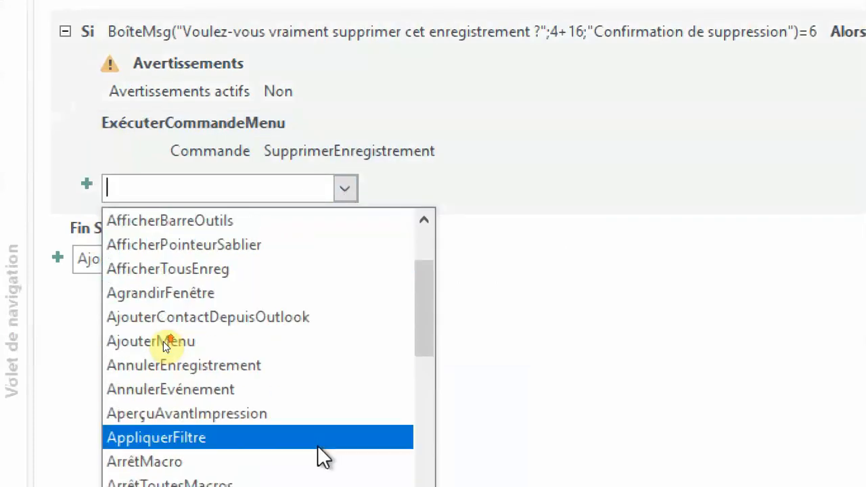
click(195, 269)
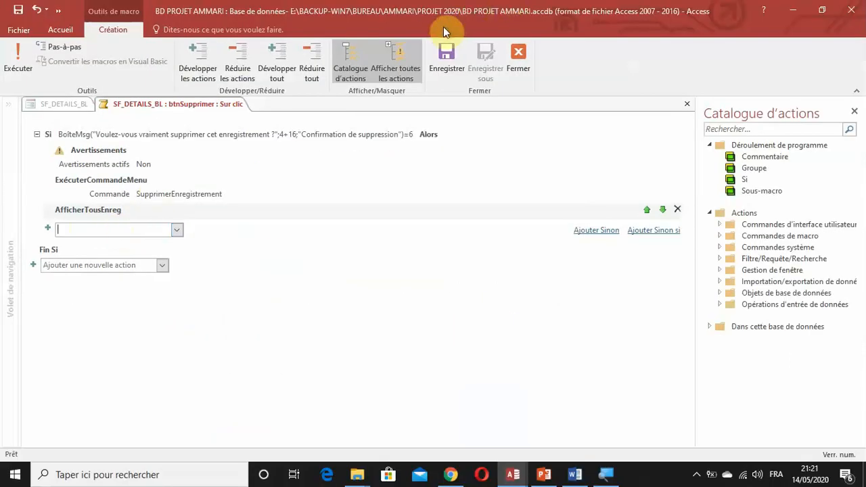
click(445, 59)
click(520, 66)
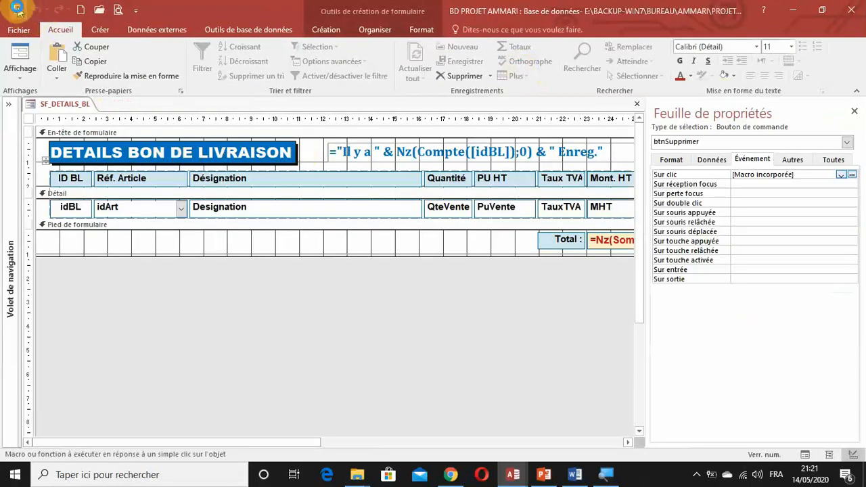
Step: Show SF_DETAILS_BL in Form view and test the first record's delete button, answering Non to the confirmation
click(23, 80)
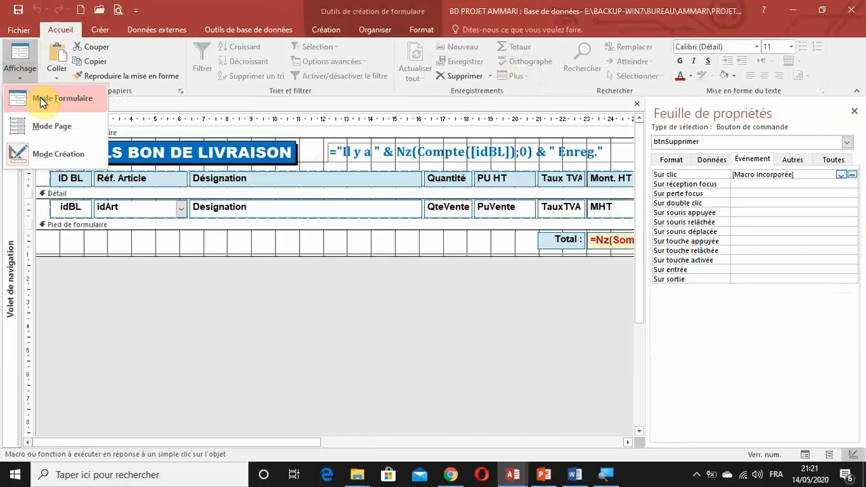
click(40, 98)
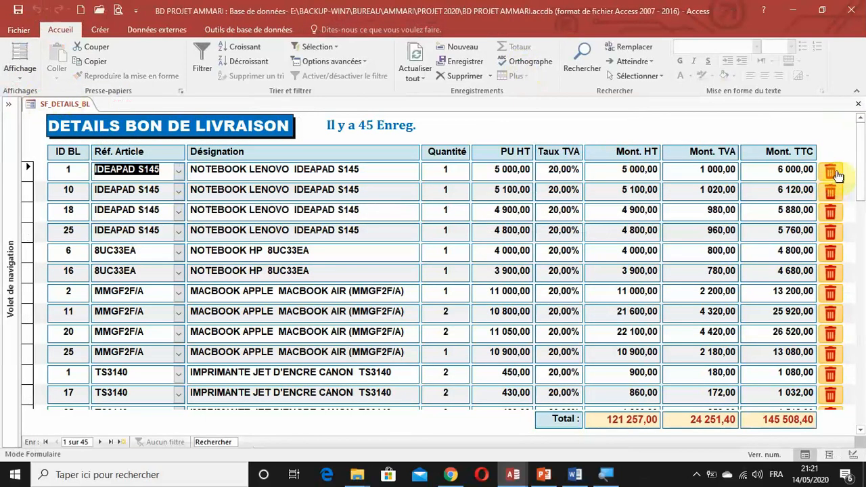
click(834, 173)
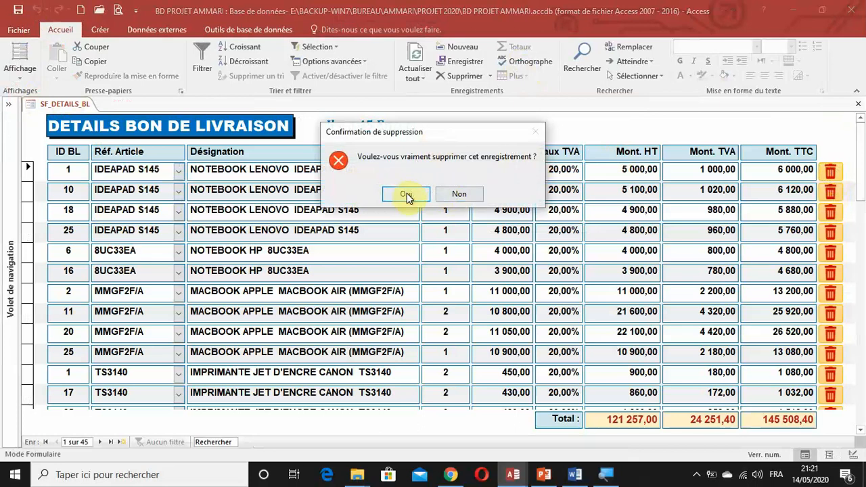
click(460, 196)
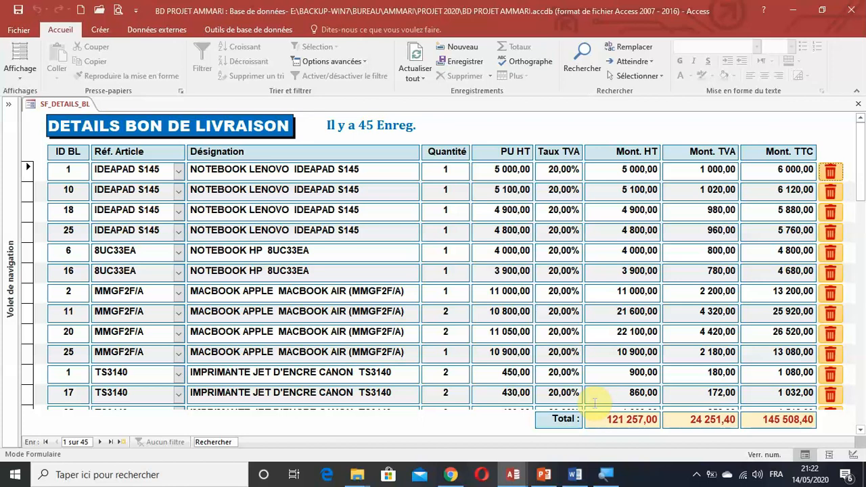
click(696, 476)
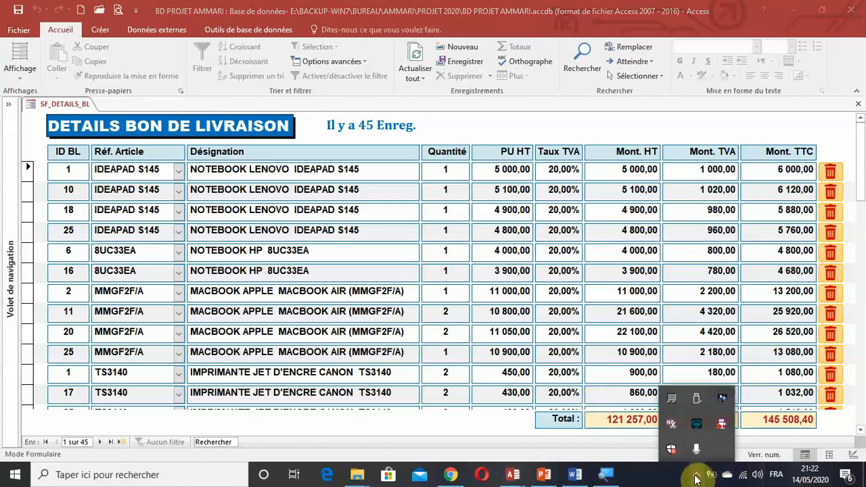
right_click(721, 423)
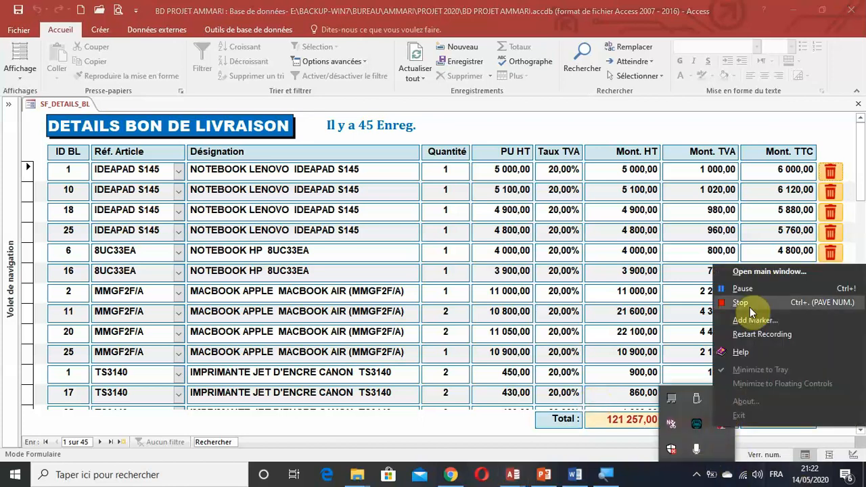